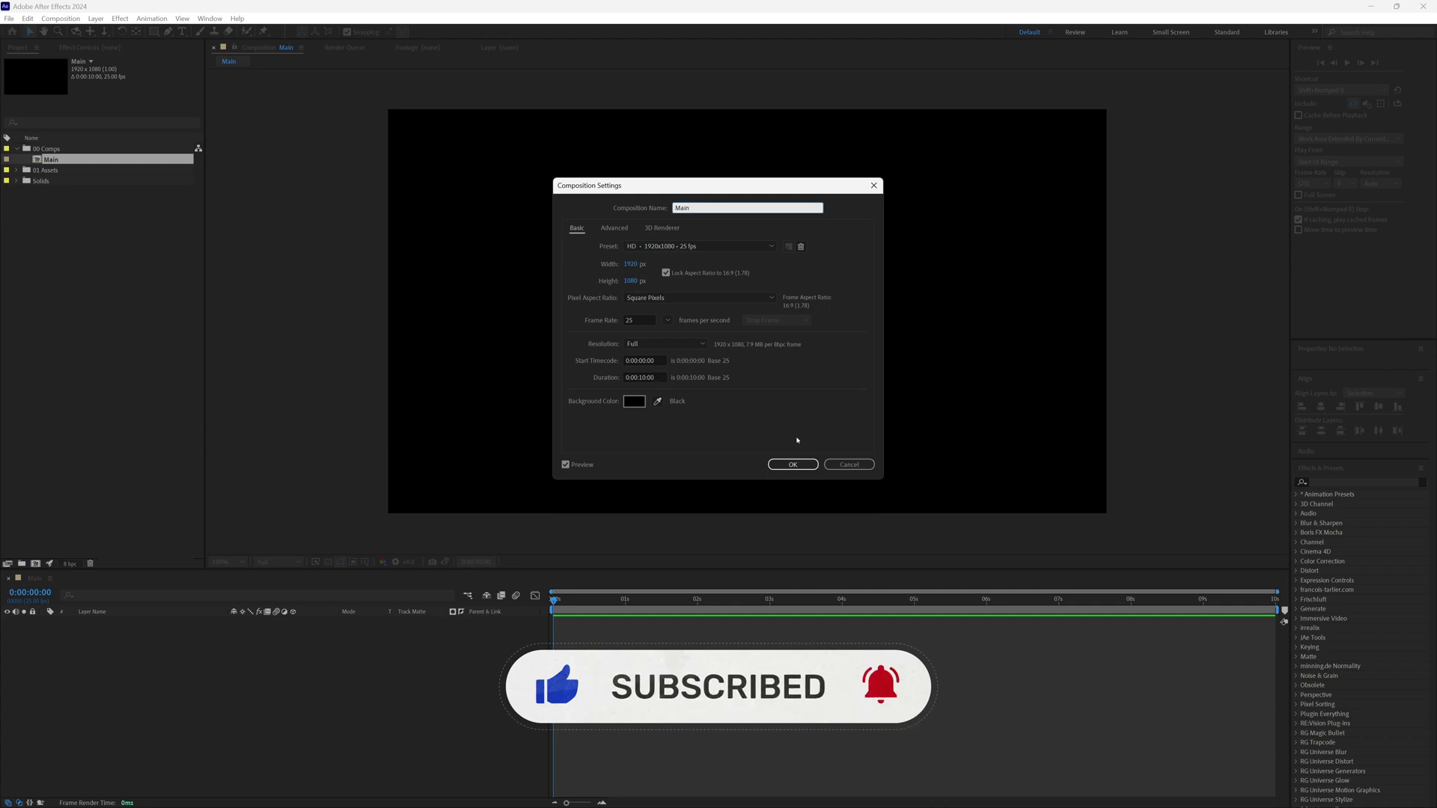
Accept the Main composition settings and draw a winding six-point curve with the Pen tool, extending beyond both sides of the canvas.
{"action": "left_click", "coordinate": [793, 465]}
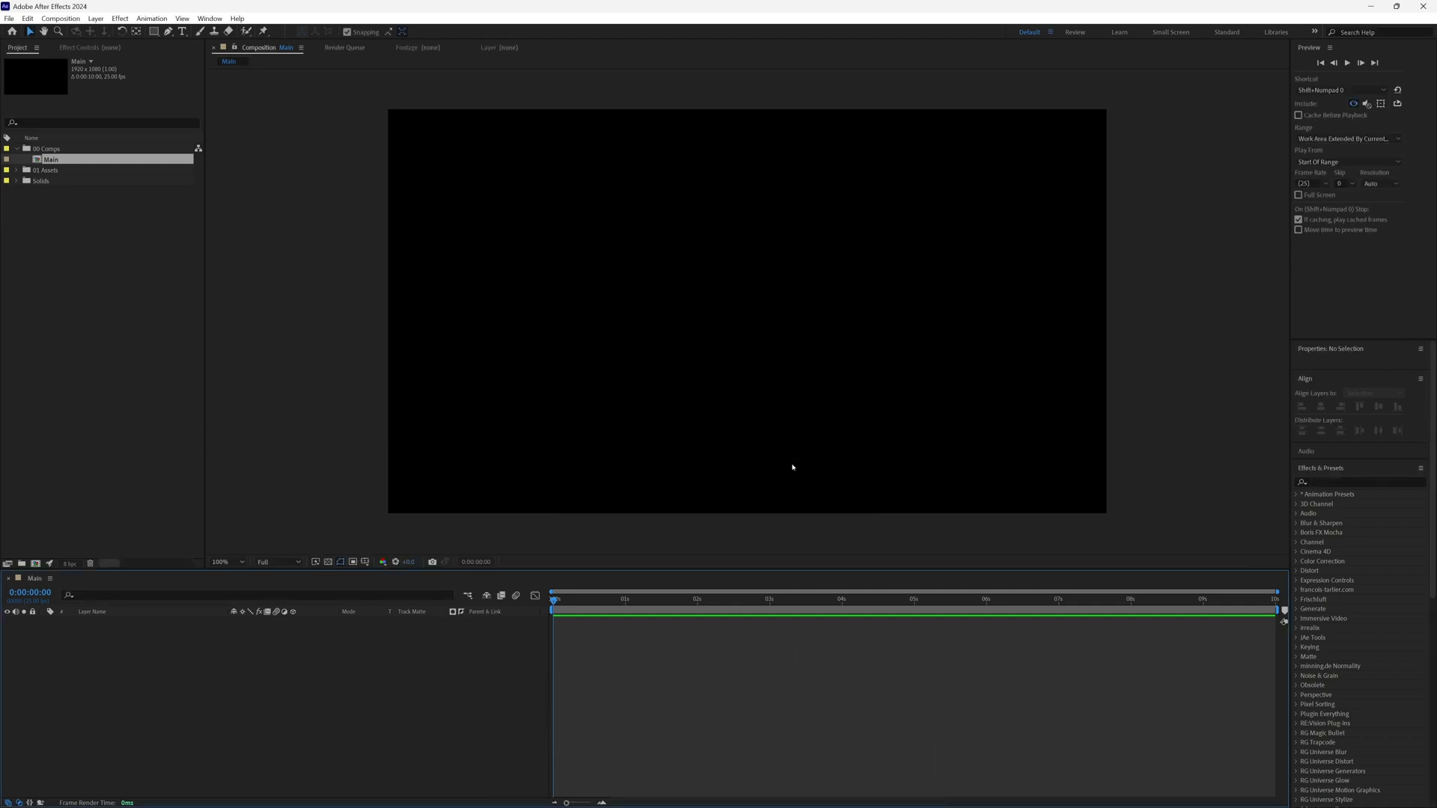
{"action": "left_click", "coordinate": [168, 31]}
{"action": "key", "text": "comma"}
{"action": "key", "text": "comma"}
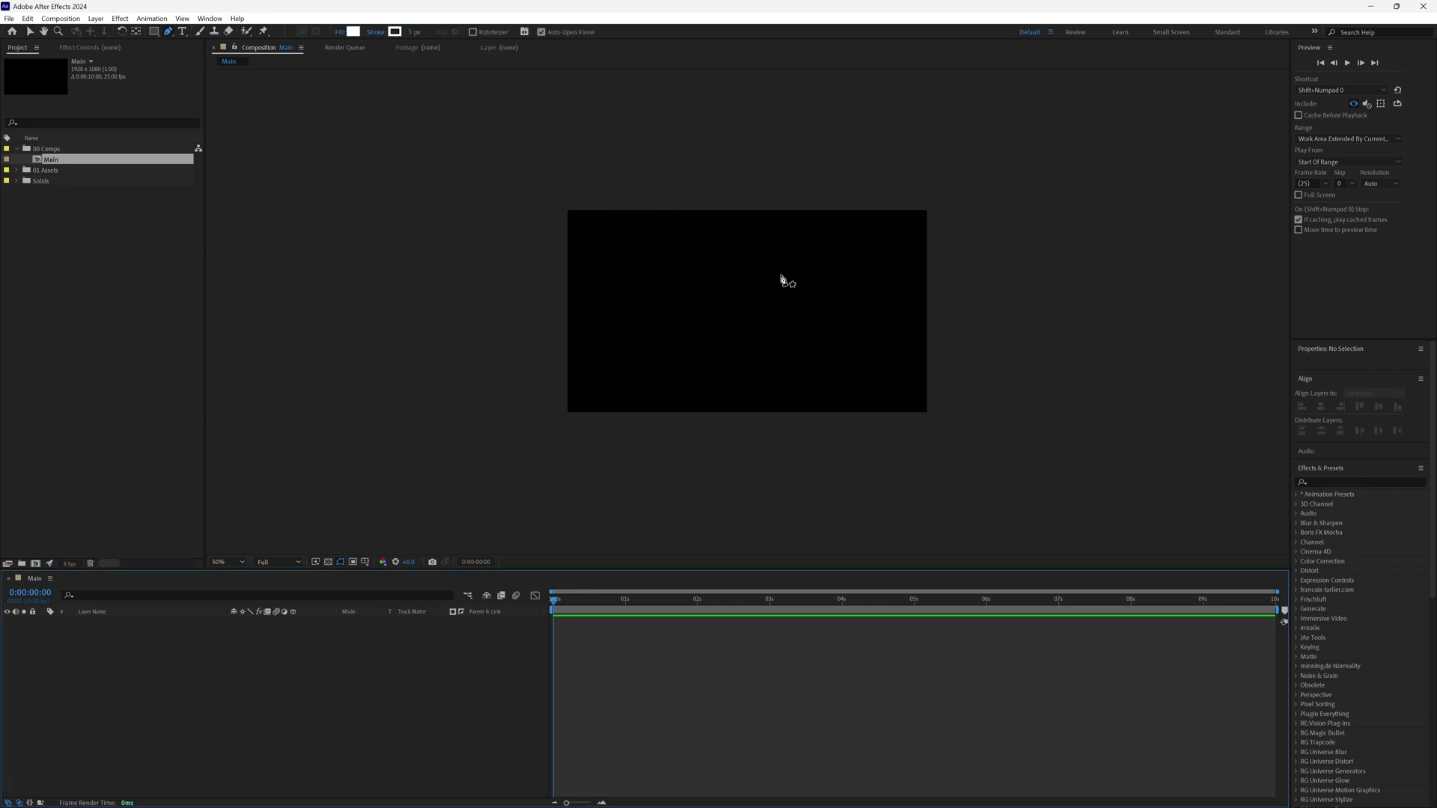
{"action": "left_click_drag", "start_coordinate": [419, 346], "coordinate": [441, 322]}
{"action": "left_click_drag", "start_coordinate": [693, 148], "coordinate": [753, 182]}
{"action": "left_click_drag", "start_coordinate": [568, 473], "coordinate": [635, 512]}
{"action": "left_click_drag", "start_coordinate": [911, 180], "coordinate": [957, 211]}
{"action": "left_click_drag", "start_coordinate": [794, 504], "coordinate": [852, 530]}
{"action": "left_click_drag", "start_coordinate": [1074, 244], "coordinate": [1103, 257]}
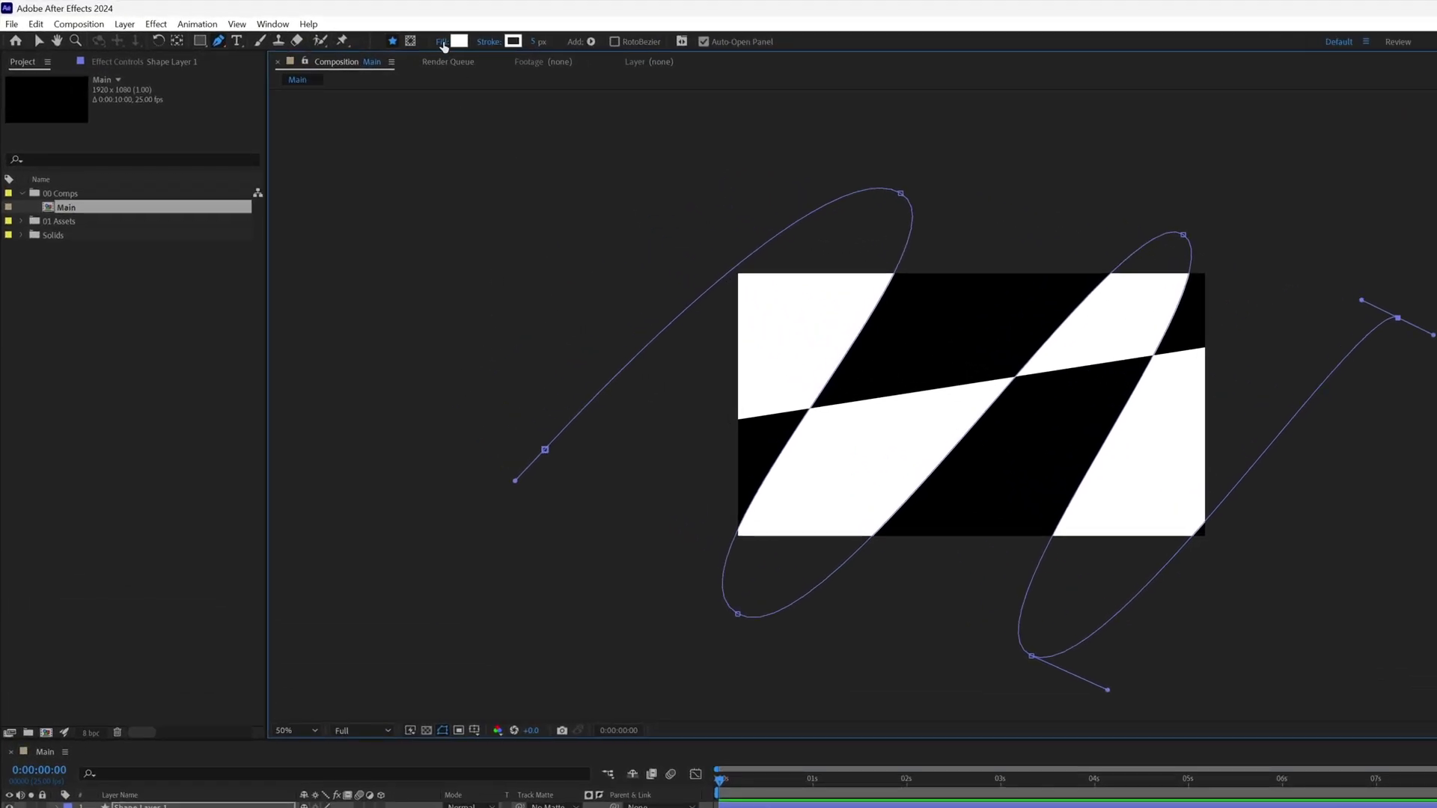
Remove the curve's fill and set its stroke width to 1 px.
{"action": "left_click", "coordinate": [443, 42]}
{"action": "left_click", "coordinate": [860, 492]}
{"action": "left_click", "coordinate": [910, 576]}
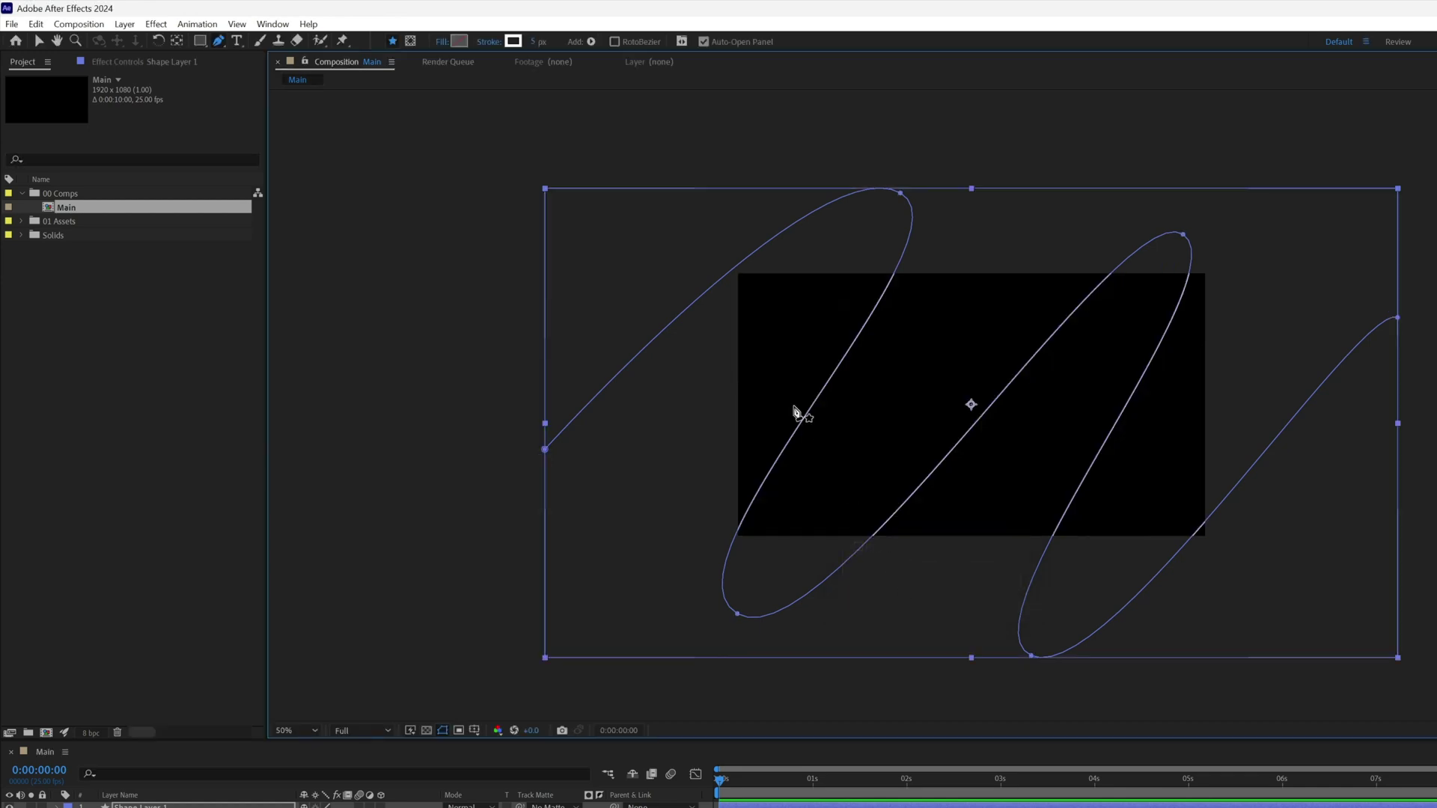
{"action": "left_click", "coordinate": [535, 41]}
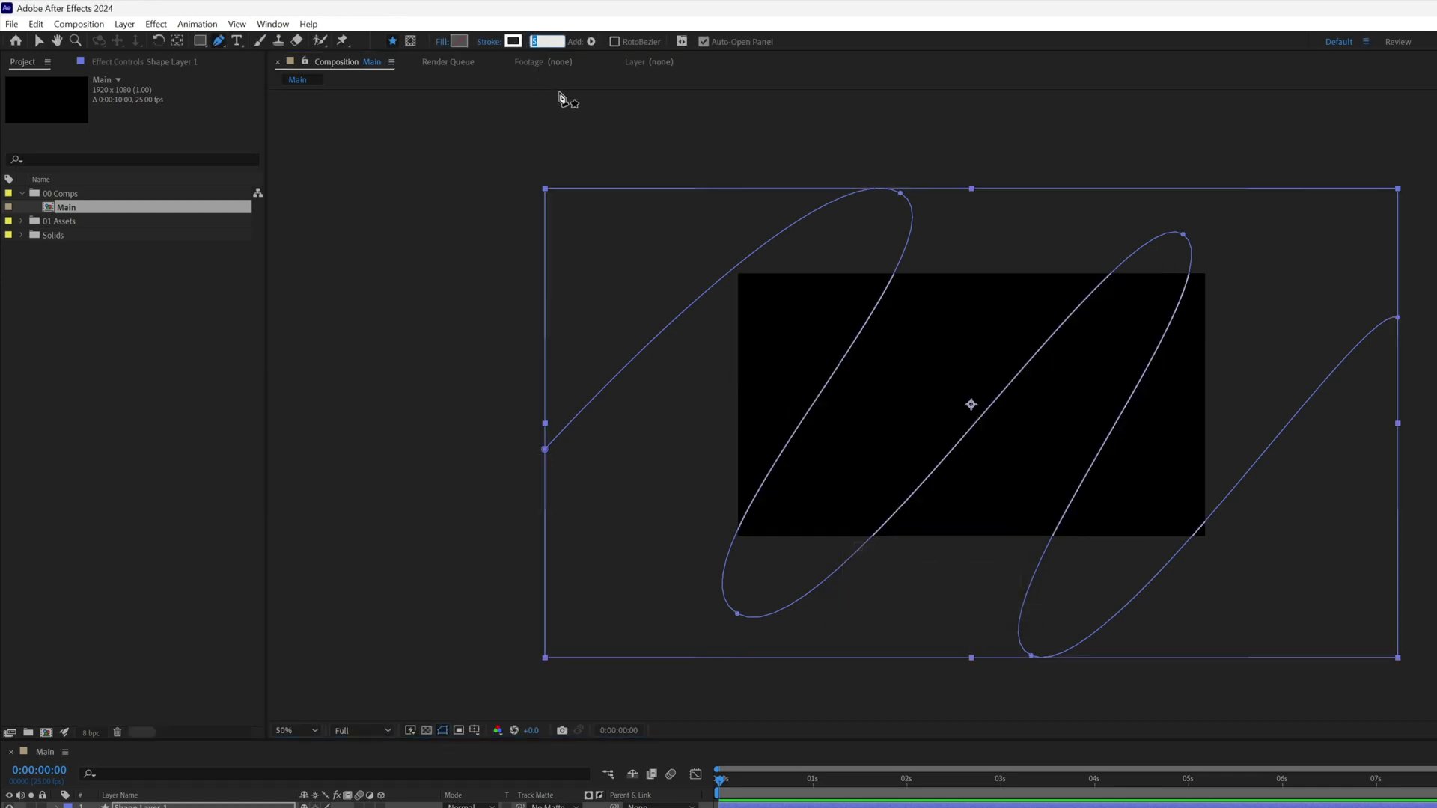
{"action": "type", "text": "1"}
{"action": "key", "text": "Return"}
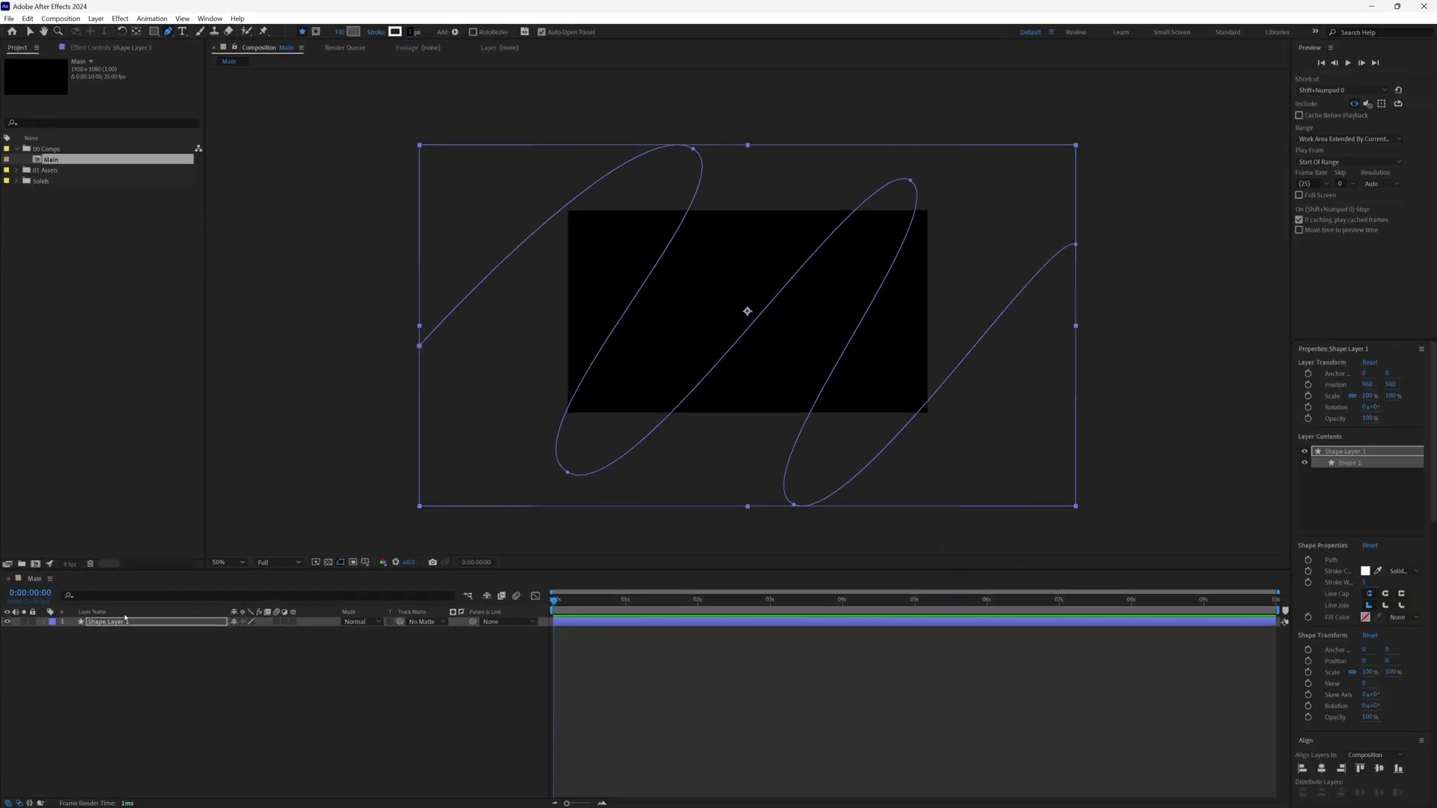
Rename the shape layer as Ribbon and deselect it.
{"action": "key", "text": "Return"}
{"action": "type", "text": "R"}
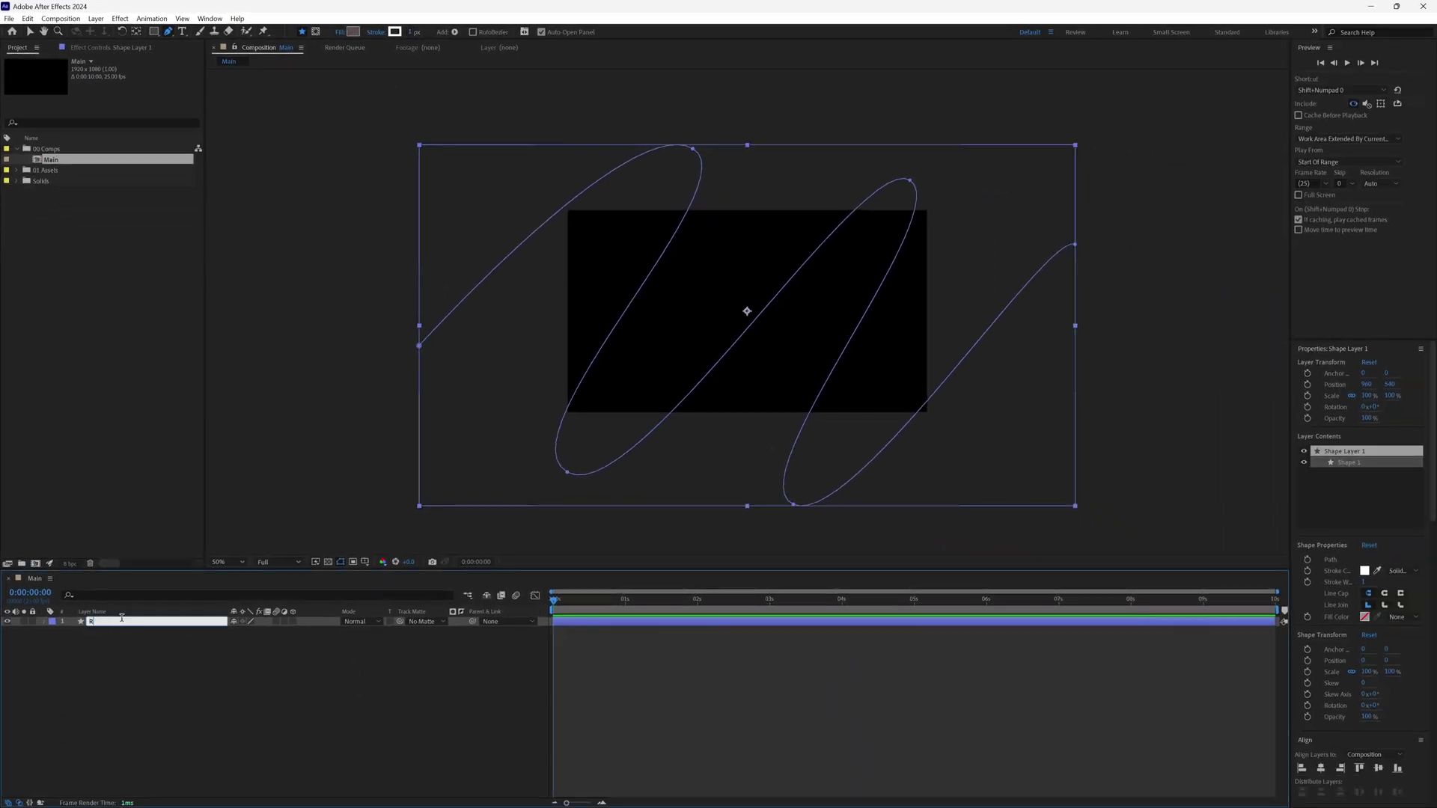
{"action": "type", "text": "ibbon"}
{"action": "key", "text": "Return"}
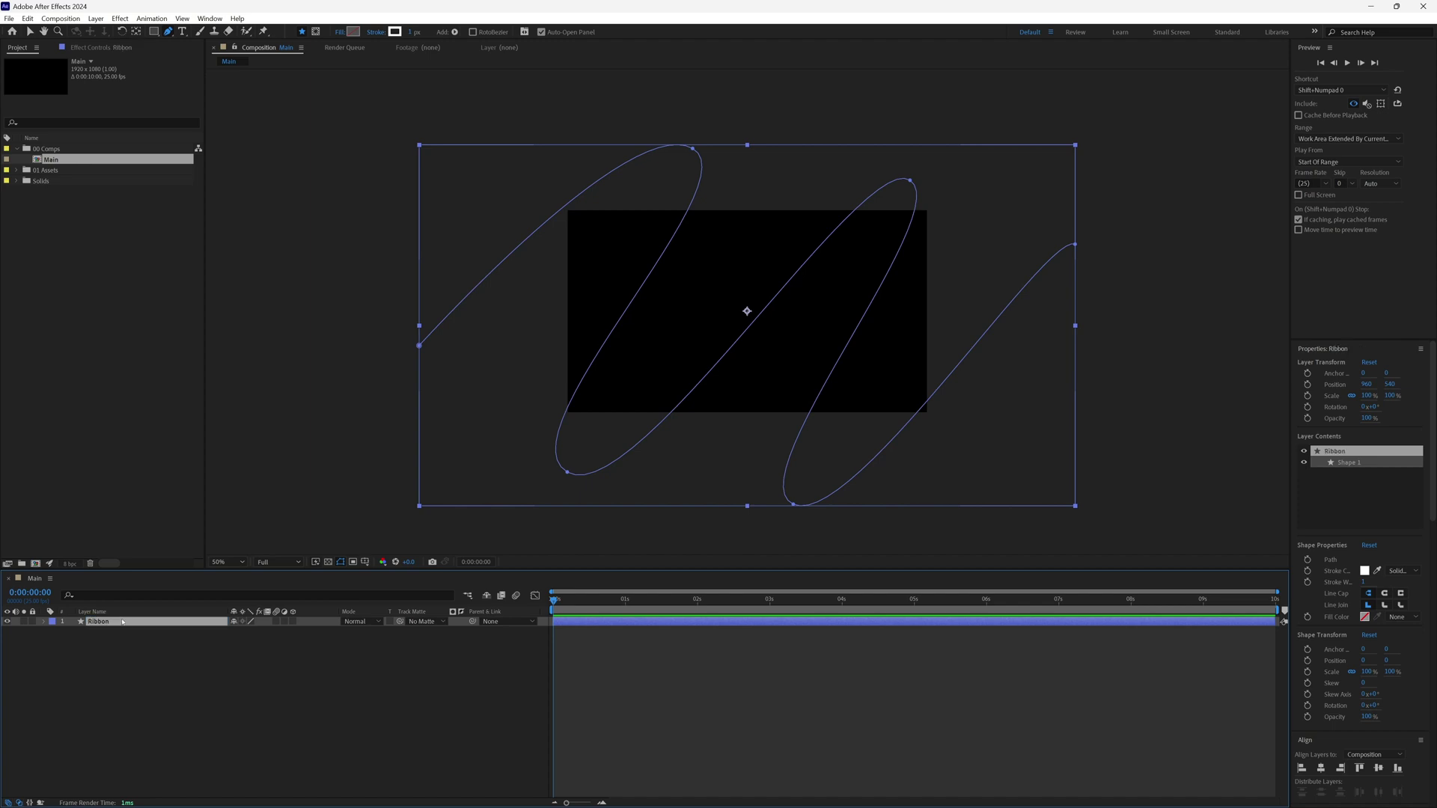
{"action": "left_click", "coordinate": [321, 670]}
Add a text layer reading "motioncaddy" near the middle of the composition.
{"action": "left_click", "coordinate": [180, 32]}
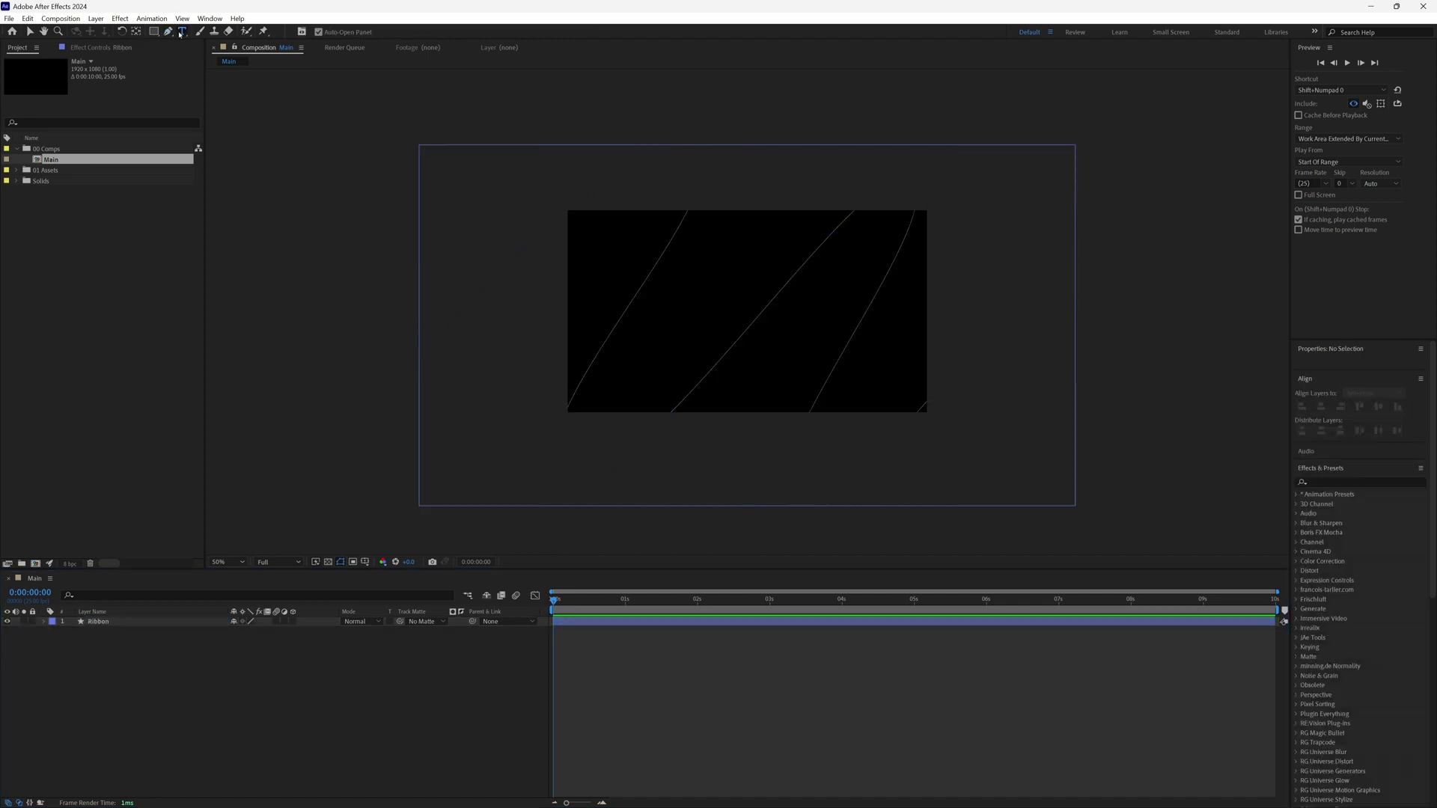
{"action": "left_click", "coordinate": [739, 309]}
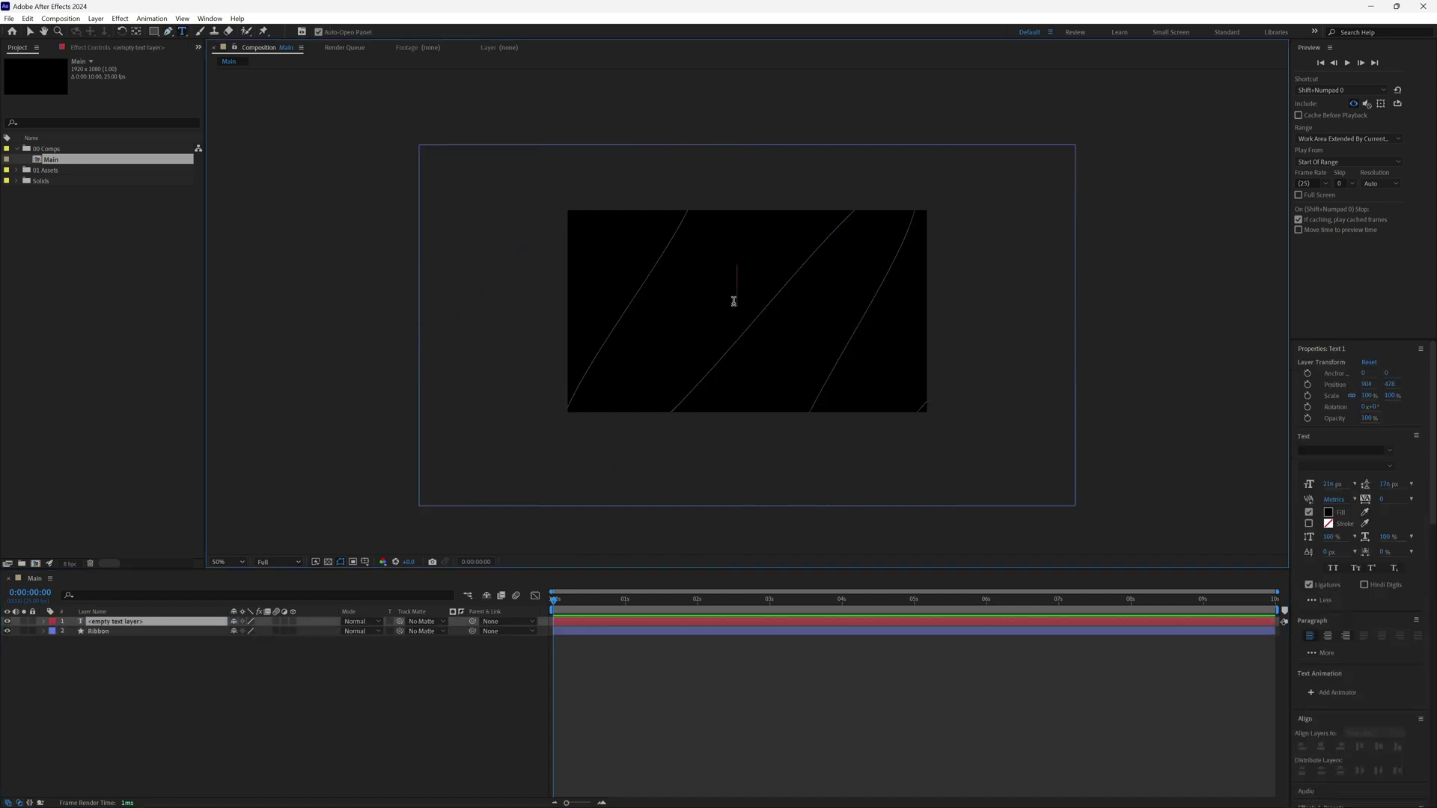
{"action": "type", "text": "motio"}
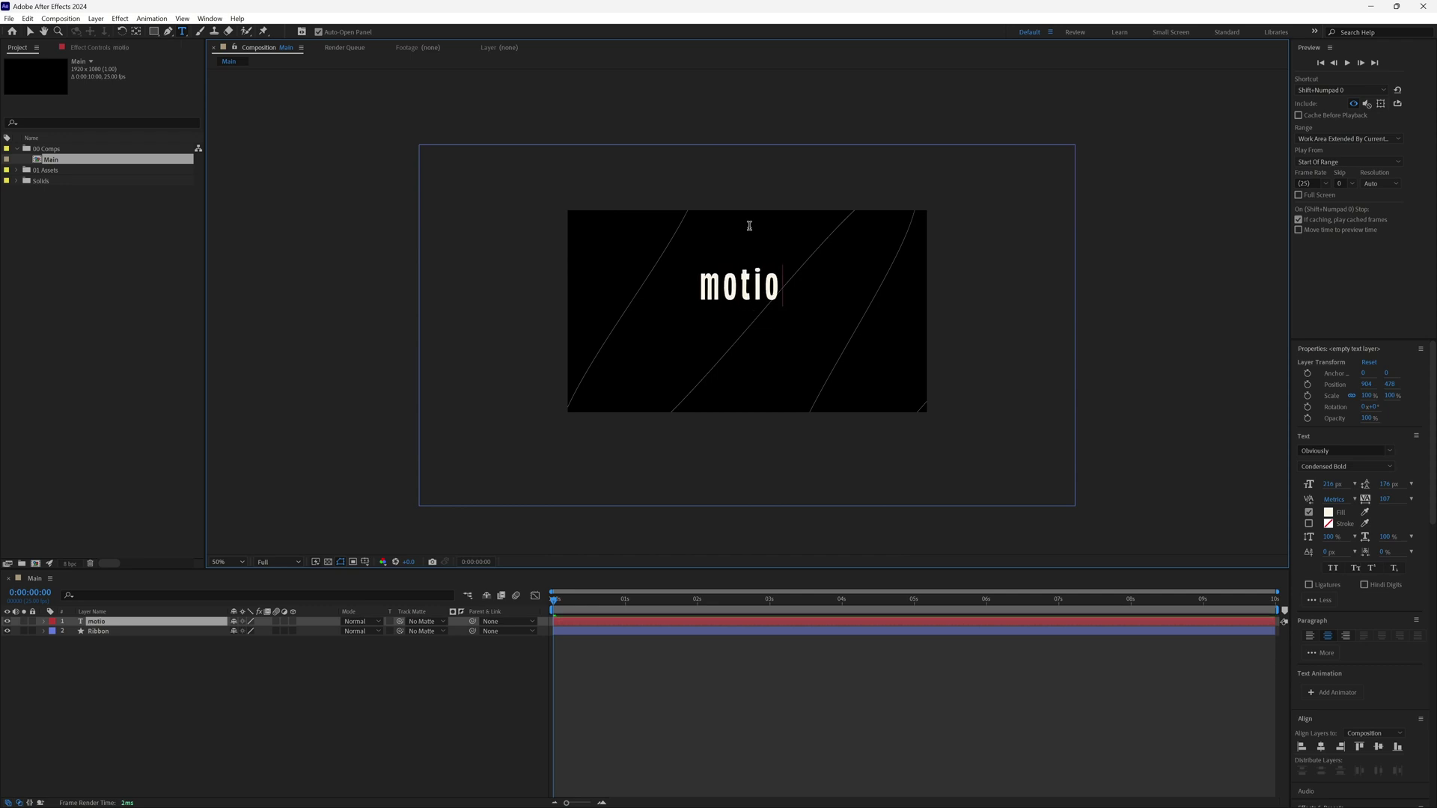
{"action": "type", "text": "ncaddy"}
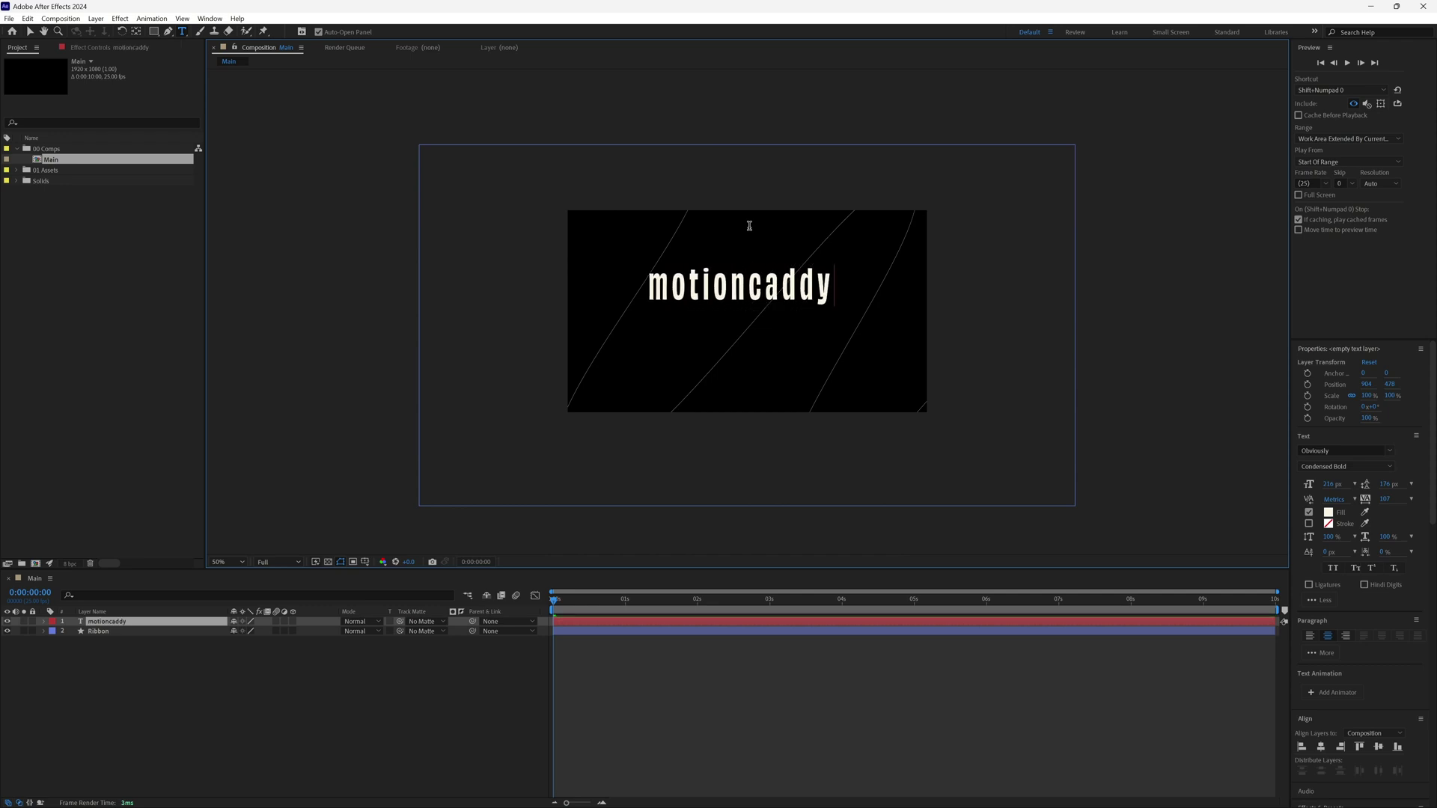
Copy the word "motioncaddy" and paste it repeatedly within the same text layer to form one long unbroken line.
{"action": "key", "text": "ctrl+a"}
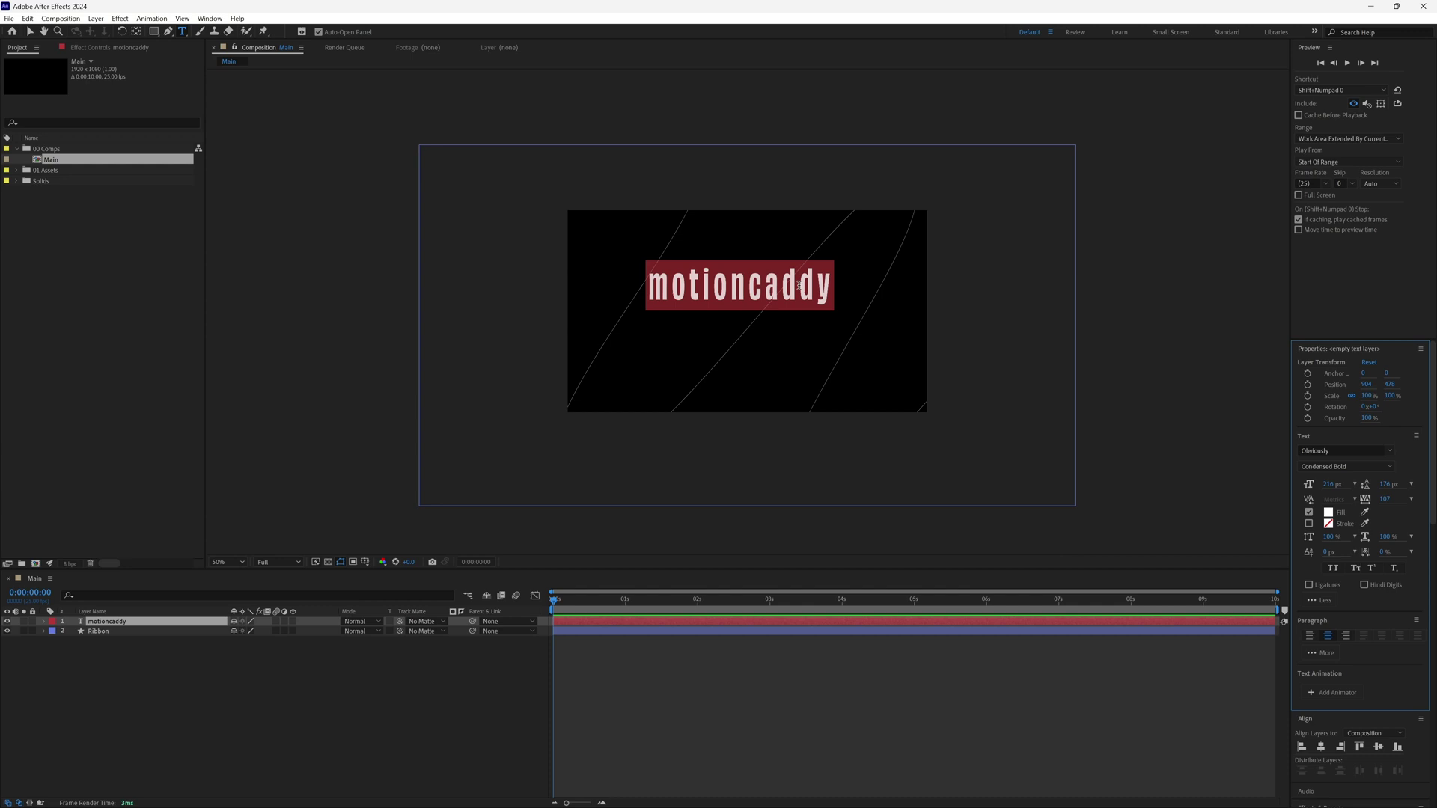
{"action": "key", "text": "Escape"}
{"action": "key", "text": "ctrl+c"}
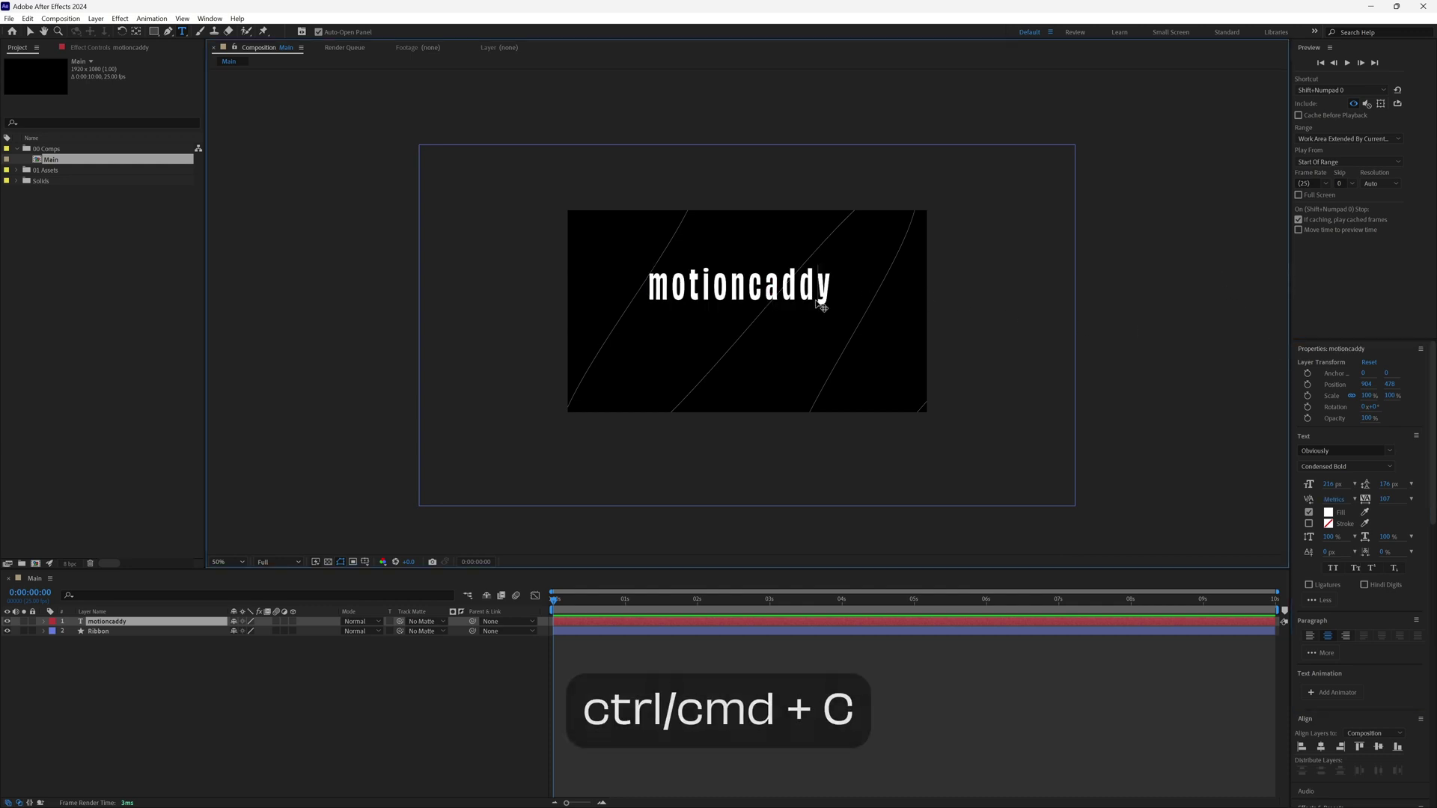
{"action": "double_click", "coordinate": [821, 306]}
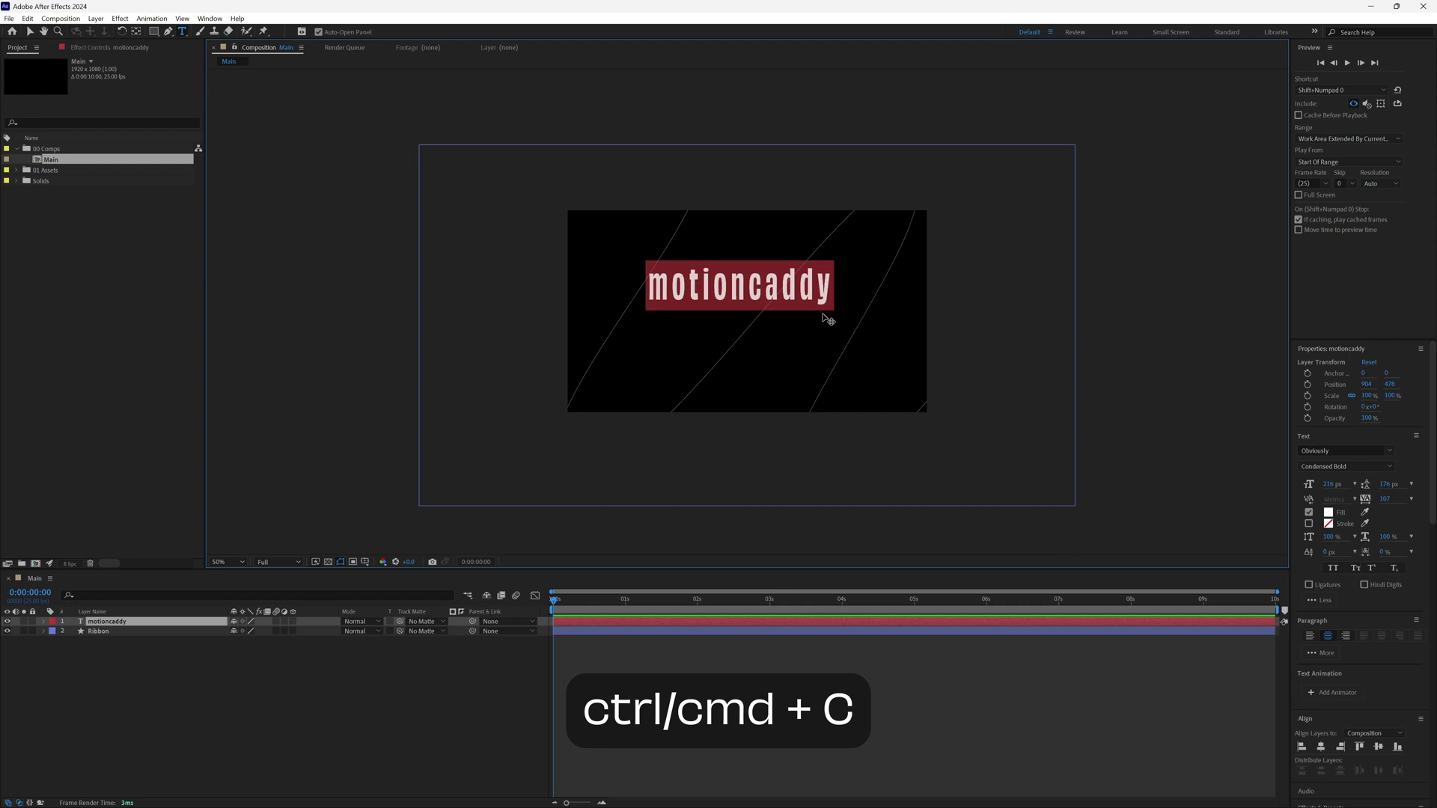
{"action": "key", "text": "ctrl+v"}
{"action": "key", "text": "ctrl+v"}
{"action": "key", "text": "ctrl+v"}
{"action": "key", "text": "ctrl+v"}
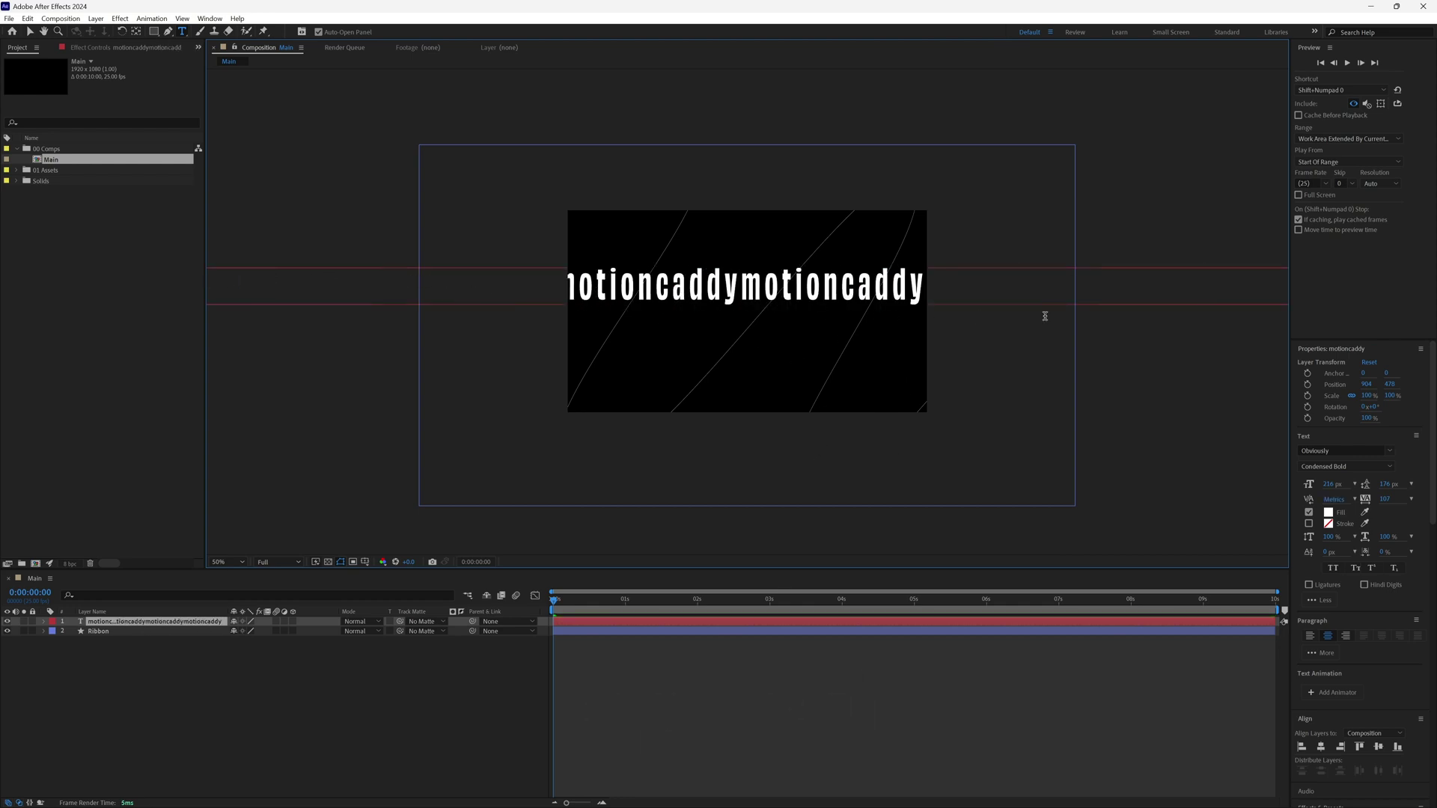
{"action": "key", "text": "Escape"}
{"action": "key", "text": "v"}
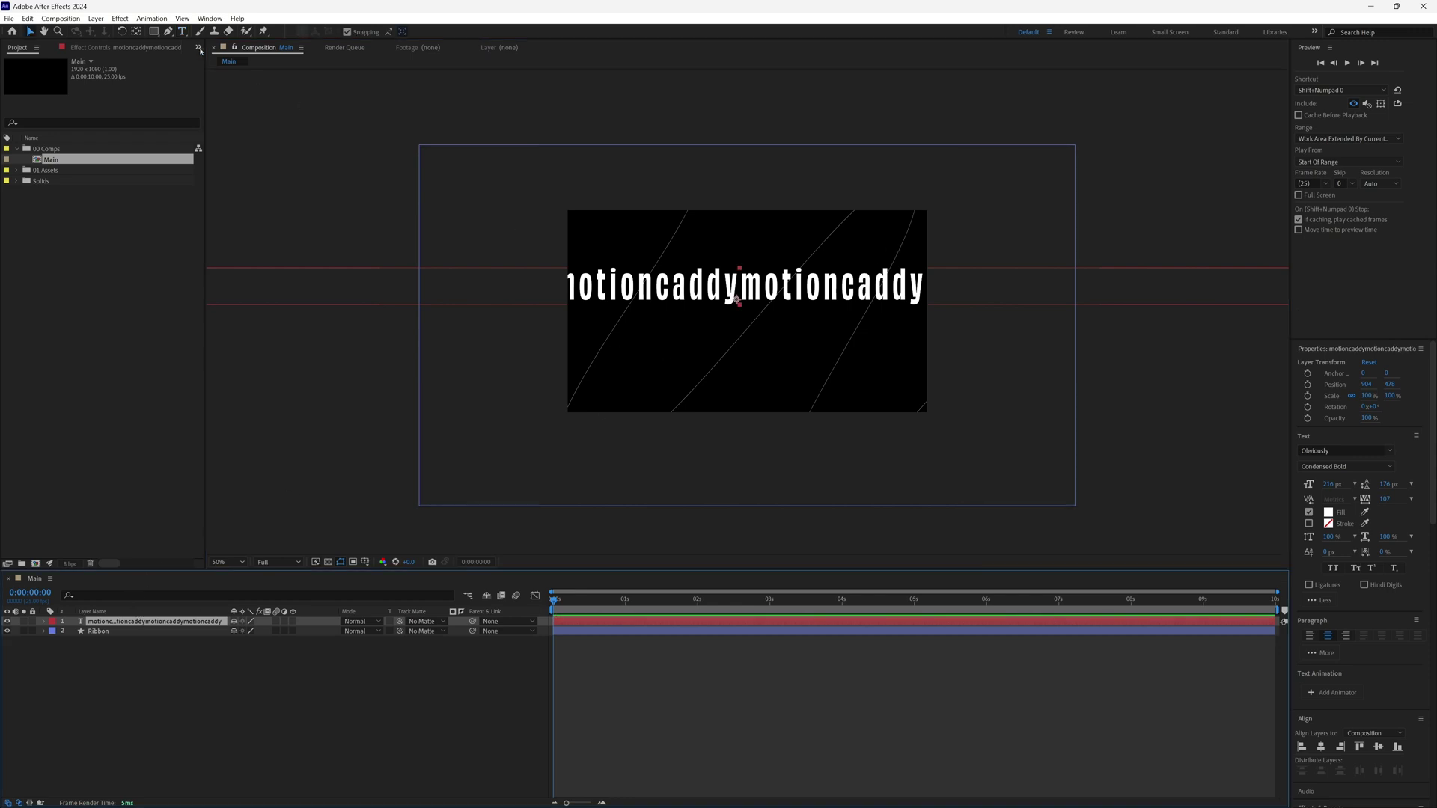
Draw a wavy open mask path of three points on the text layer with the Pen tool.
{"action": "left_click", "coordinate": [168, 31]}
{"action": "left_click_drag", "start_coordinate": [607, 288], "coordinate": [534, 314]}
{"action": "left_click_drag", "start_coordinate": [741, 293], "coordinate": [769, 321]}
{"action": "left_click_drag", "start_coordinate": [851, 298], "coordinate": [876, 262]}
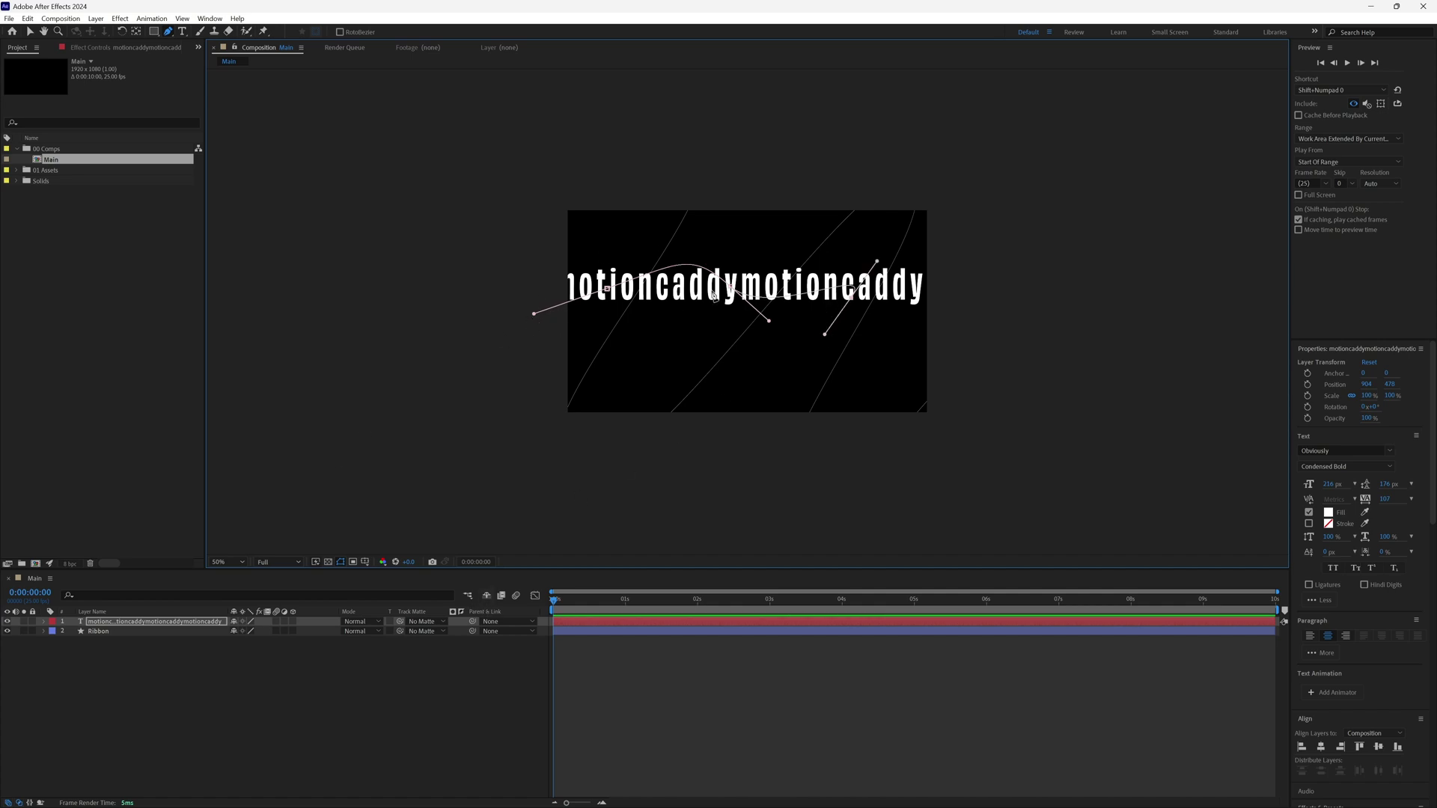
Reveal the text layer's Mask Path property and expand the Ribbon layer's Shape 1 down to its Path property.
{"action": "left_click", "coordinate": [100, 624]}
{"action": "key", "text": "m"}
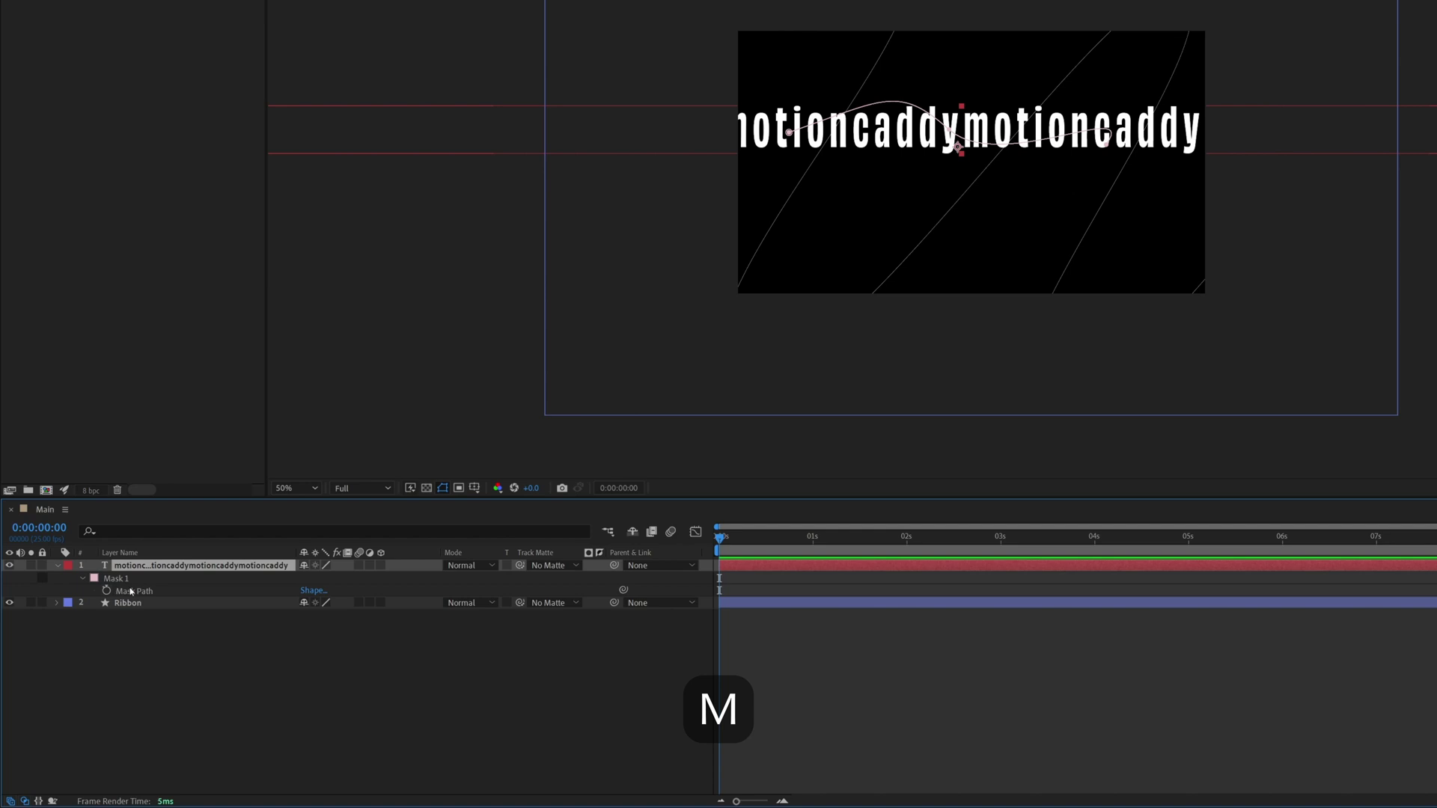
{"action": "left_click", "coordinate": [135, 589]}
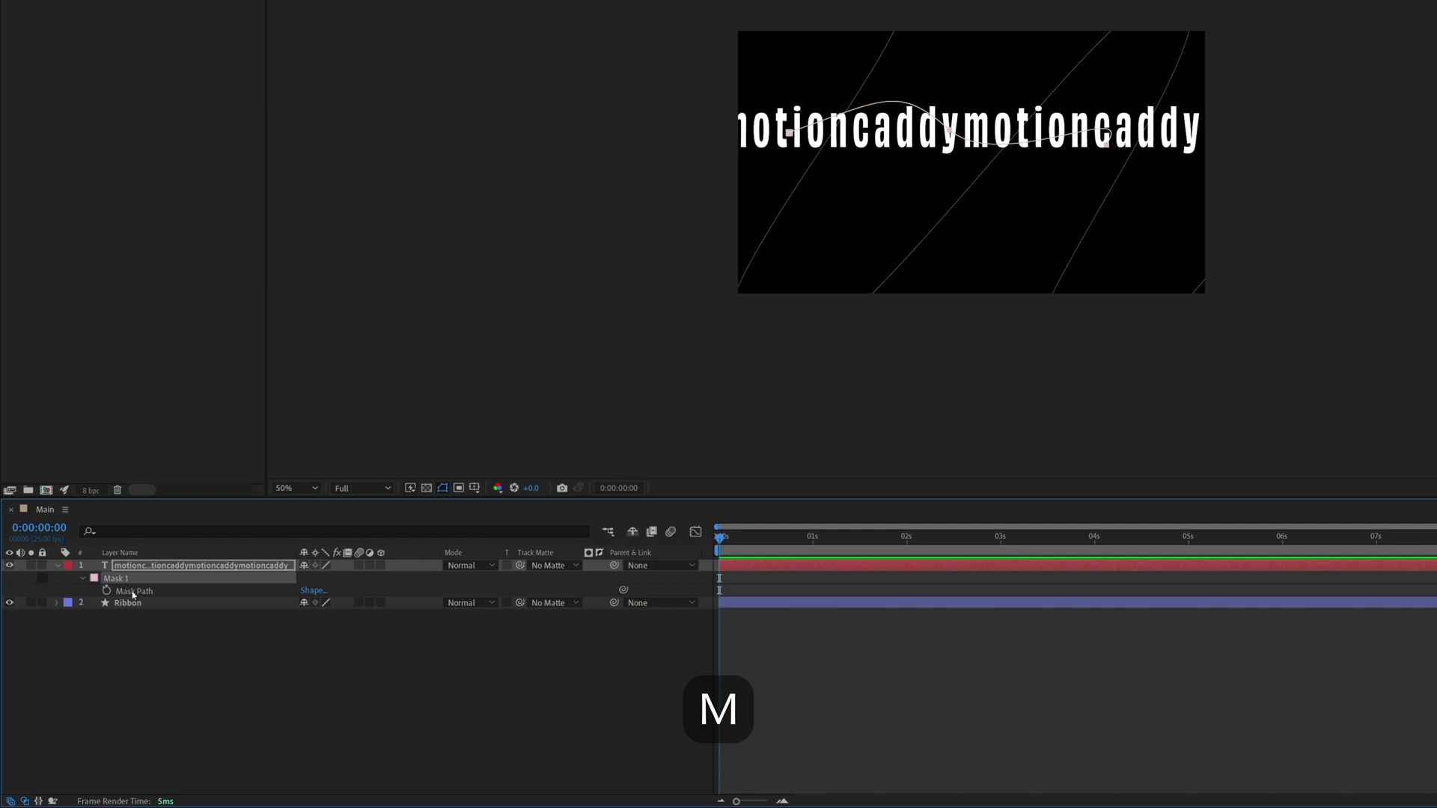
{"action": "left_click", "coordinate": [122, 604]}
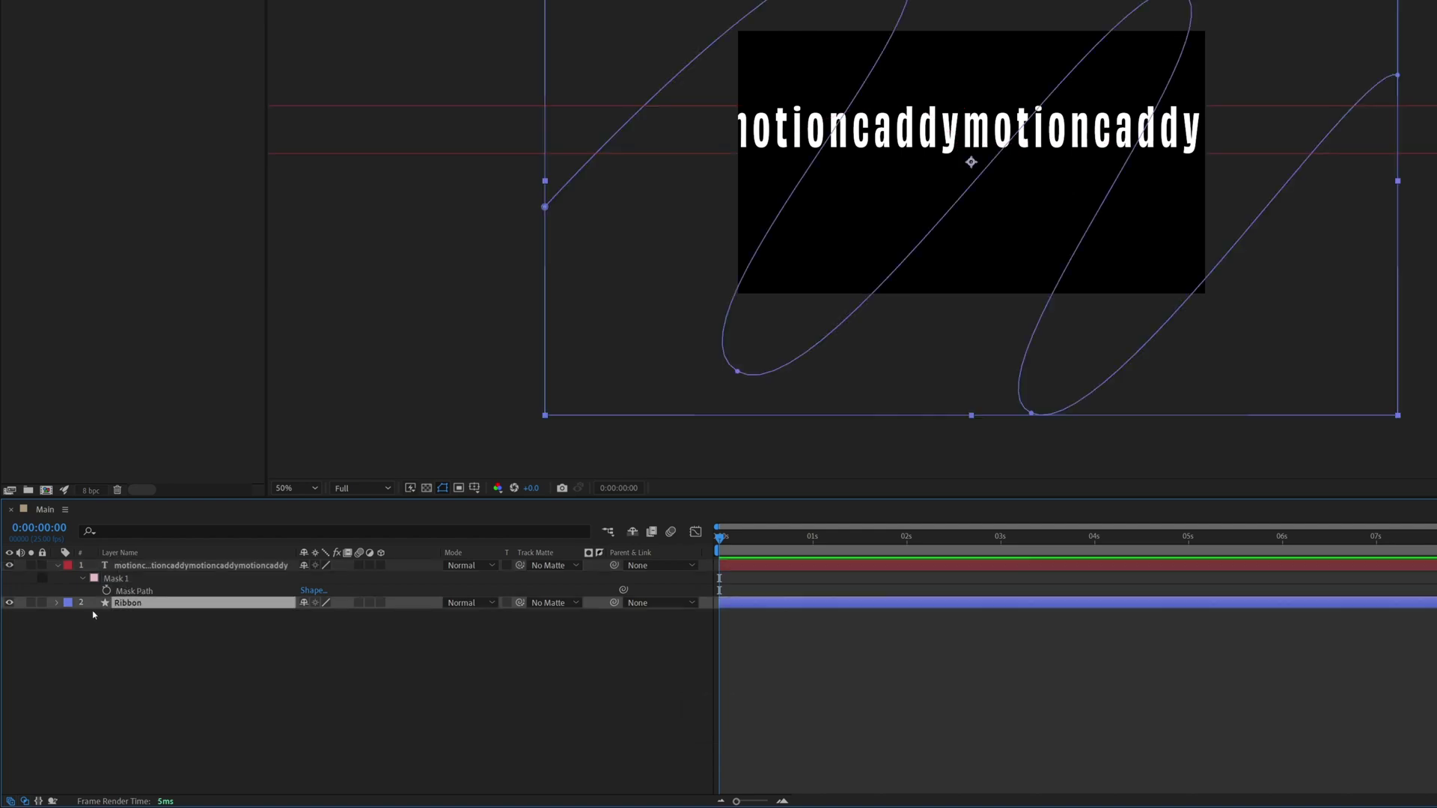
{"action": "left_click", "coordinate": [55, 607]}
{"action": "left_click", "coordinate": [70, 617]}
{"action": "left_click", "coordinate": [83, 630]}
{"action": "left_click", "coordinate": [94, 643]}
{"action": "left_click", "coordinate": [135, 654]}
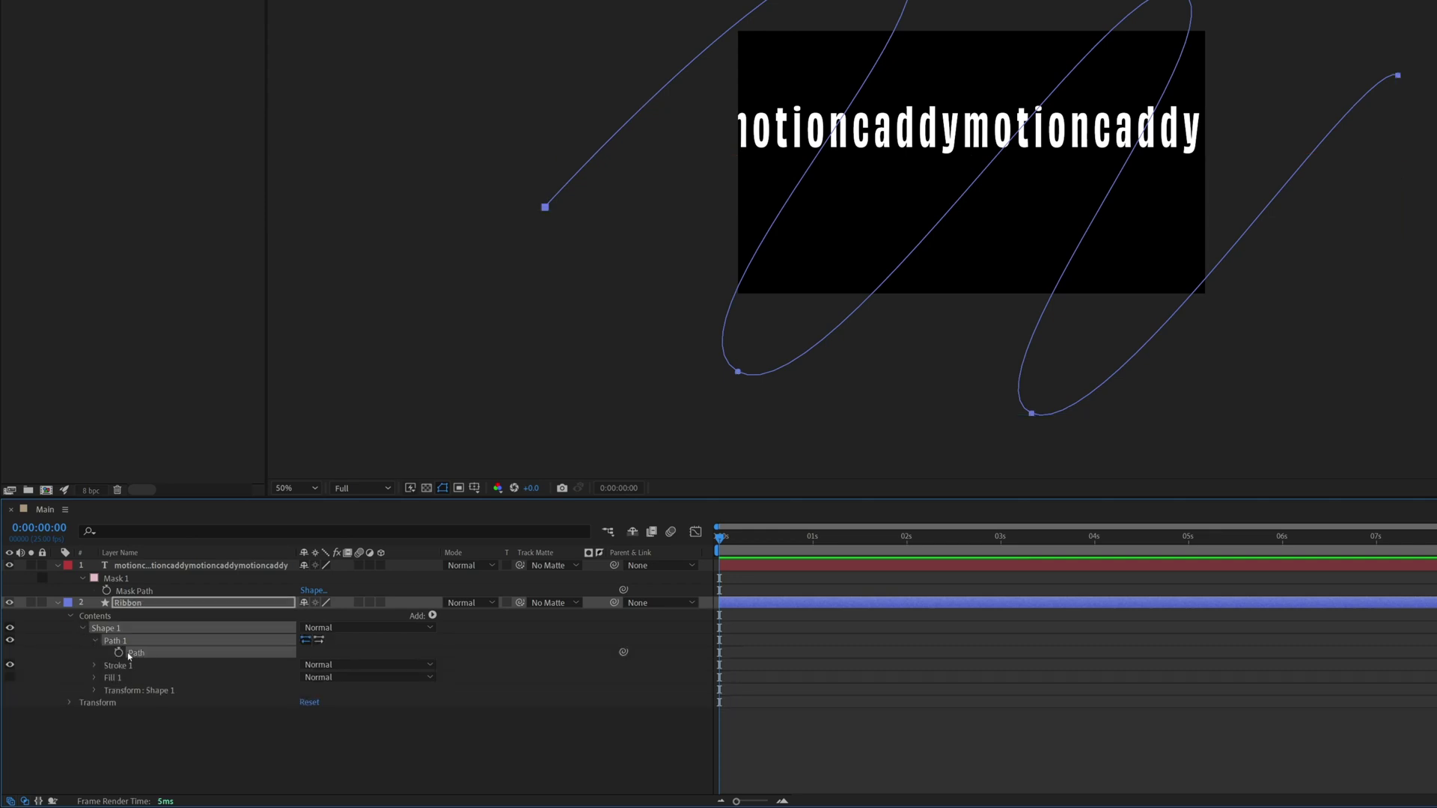
Link the text layer's Mask Path to the Ribbon layer's Shape 1 path with a pick-whipped expression.
{"action": "left_click", "coordinate": [142, 566]}
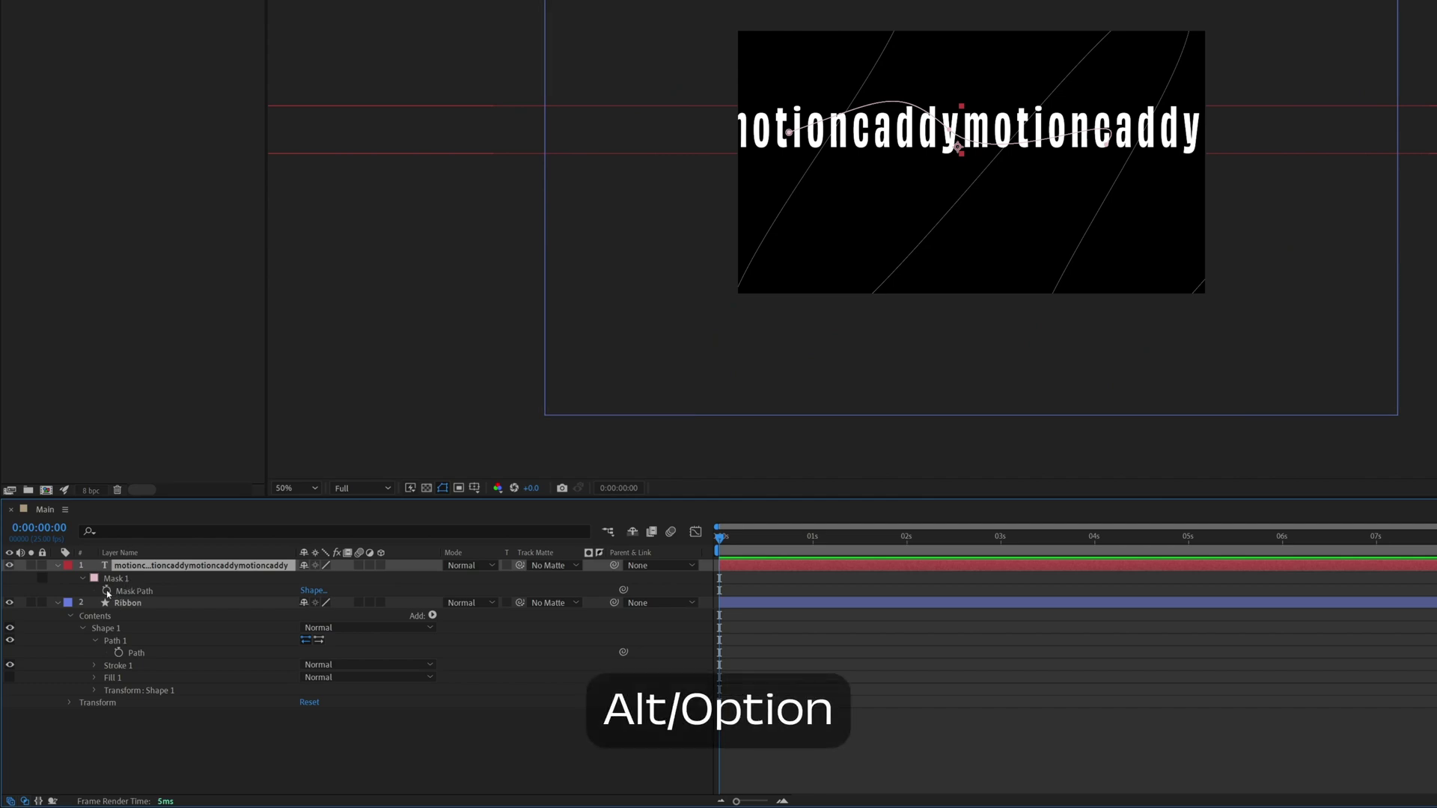
{"action": "left_click", "coordinate": [107, 591], "text": "alt"}
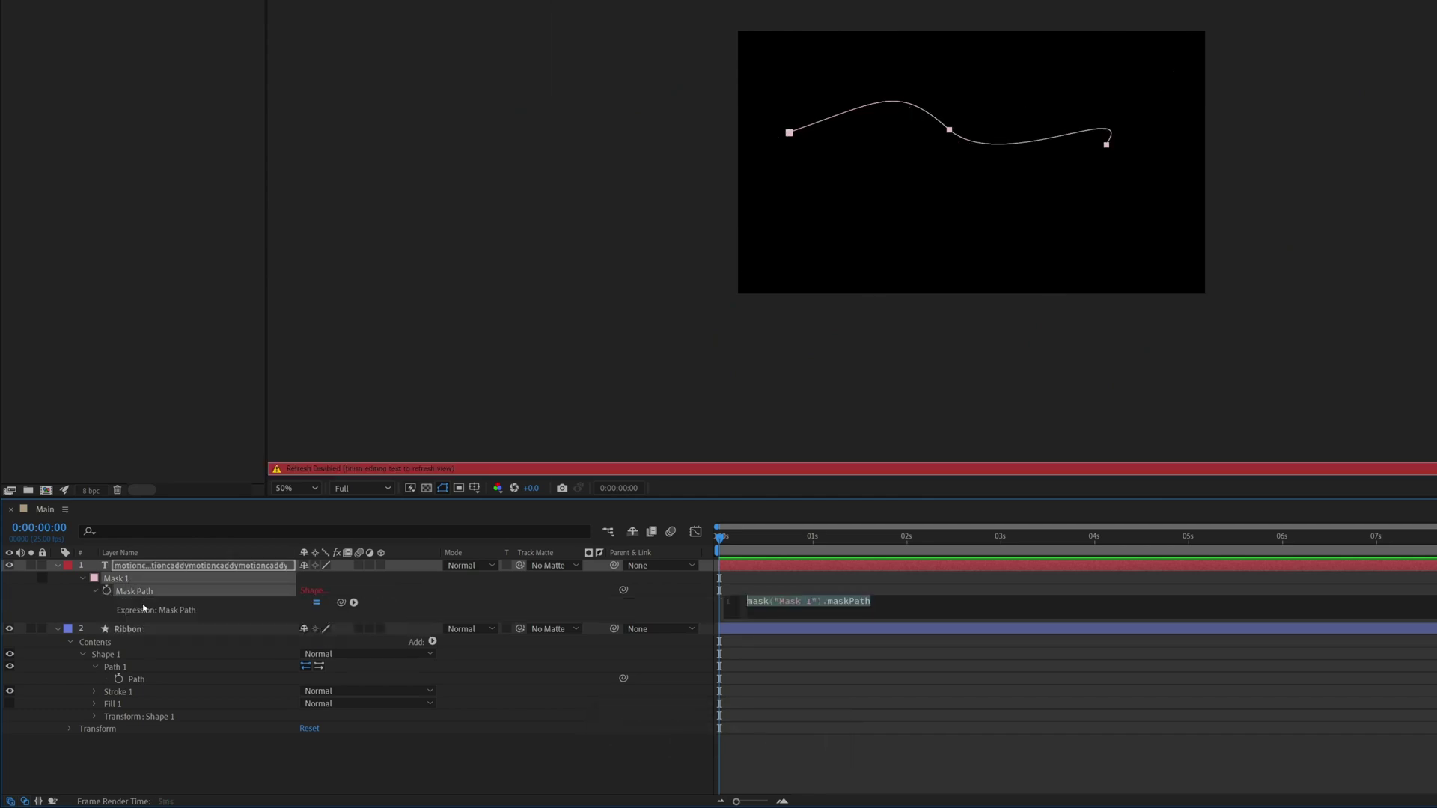
{"action": "left_click_drag", "start_coordinate": [340, 603], "coordinate": [150, 679]}
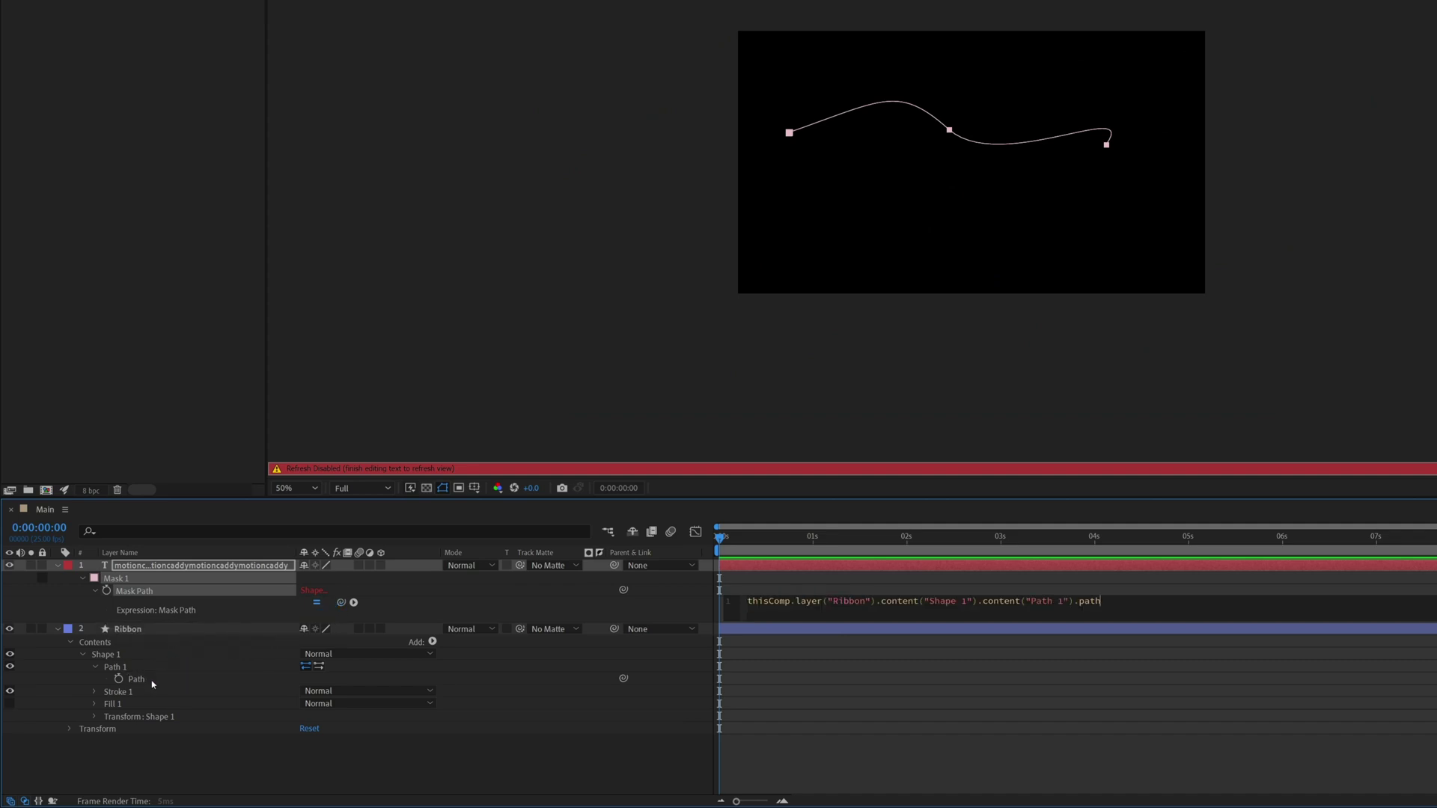
{"action": "left_click", "coordinate": [816, 588]}
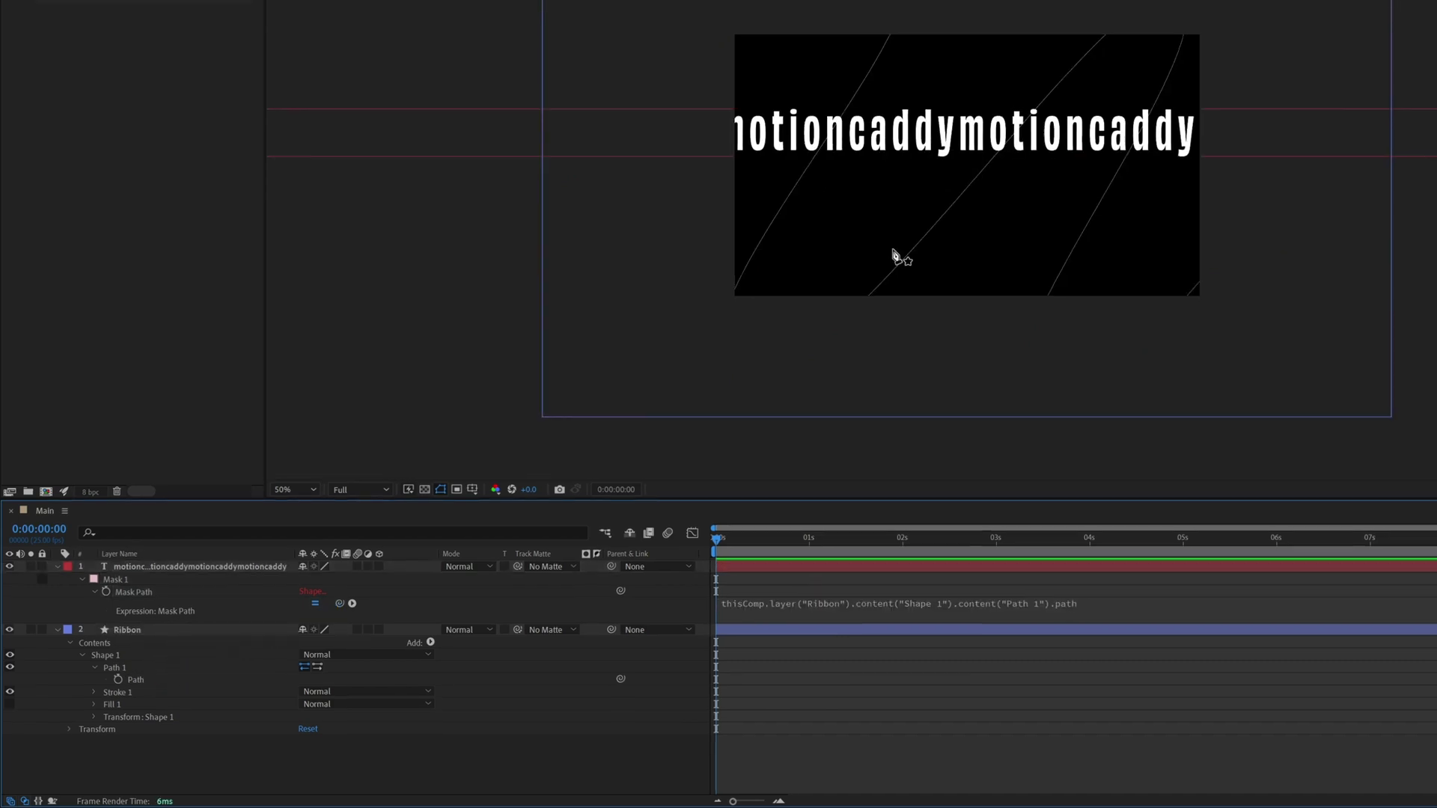
Nudge the text layer to position 970, 528 so its mask path lines up with the Ribbon curve.
{"action": "left_click", "coordinate": [142, 623]}
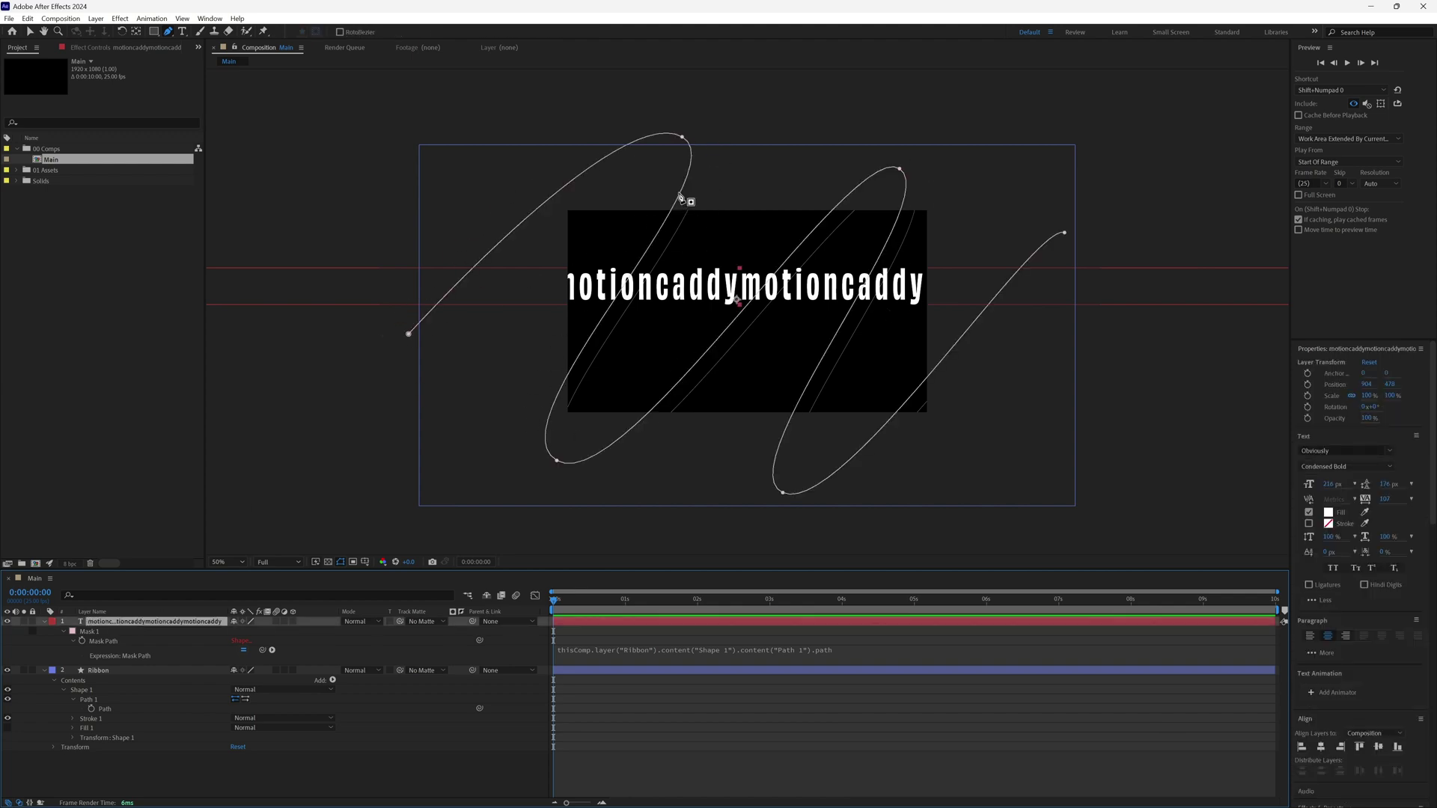
{"action": "key", "text": "v"}
{"action": "key", "text": "v"}
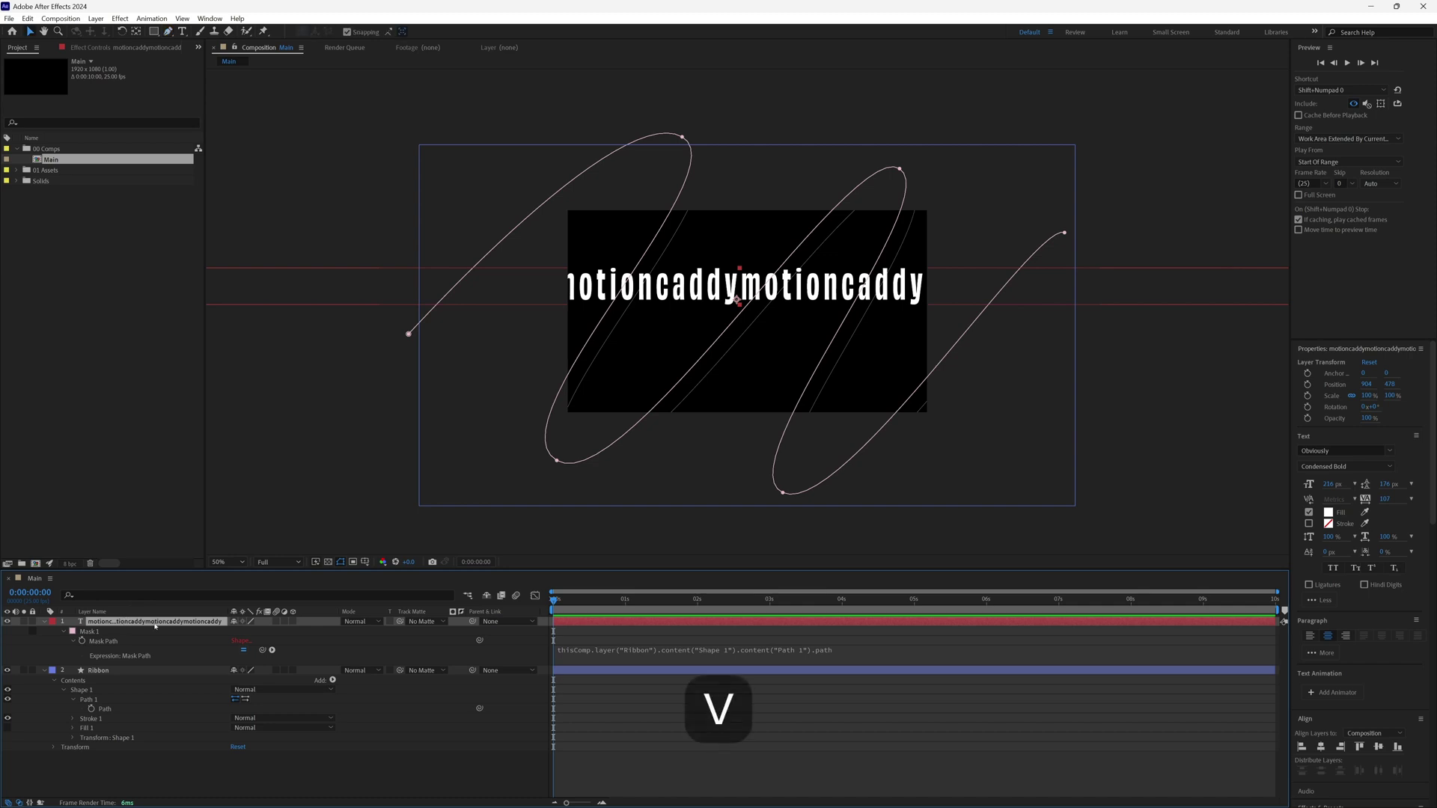
{"action": "key", "text": "Right"}
{"action": "key", "text": "Right"}
{"action": "key", "text": "Right"}
{"action": "key", "text": "Right"}
{"action": "key", "text": "Right"}
{"action": "key", "text": "Right"}
{"action": "key", "text": "Right"}
{"action": "key", "text": "Right"}
{"action": "key", "text": "Right"}
{"action": "key", "text": "Right"}
{"action": "key", "text": "Right"}
{"action": "key", "text": "Right"}
{"action": "key", "text": "Right"}
{"action": "key", "text": "Right"}
{"action": "key", "text": "Right"}
{"action": "key", "text": "Right"}
{"action": "key", "text": "Right"}
{"action": "key", "text": "Right"}
{"action": "key", "text": "Right"}
{"action": "key", "text": "Right"}
{"action": "key", "text": "shift+Right"}
{"action": "key", "text": "shift+Right"}
{"action": "key", "text": "shift+Right"}
{"action": "key", "text": "shift+Right"}
{"action": "key", "text": "shift+Right"}
{"action": "key", "text": "shift+Right"}
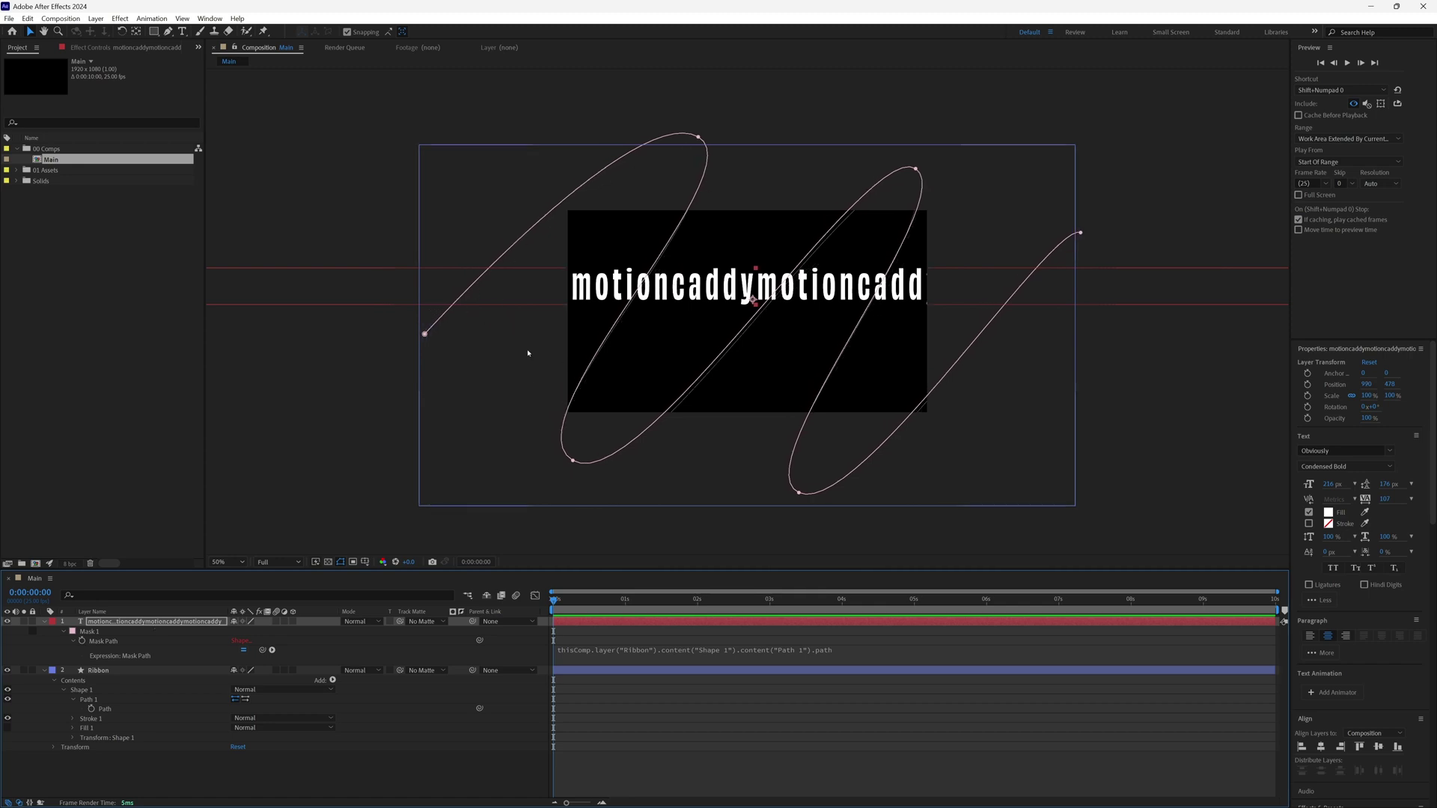
{"action": "key", "text": "shift+Right"}
{"action": "key", "text": "shift+Right"}
{"action": "key", "text": "shift+Left"}
{"action": "key", "text": "shift+Left"}
{"action": "key", "text": "shift+Down"}
{"action": "key", "text": "shift+Down"}
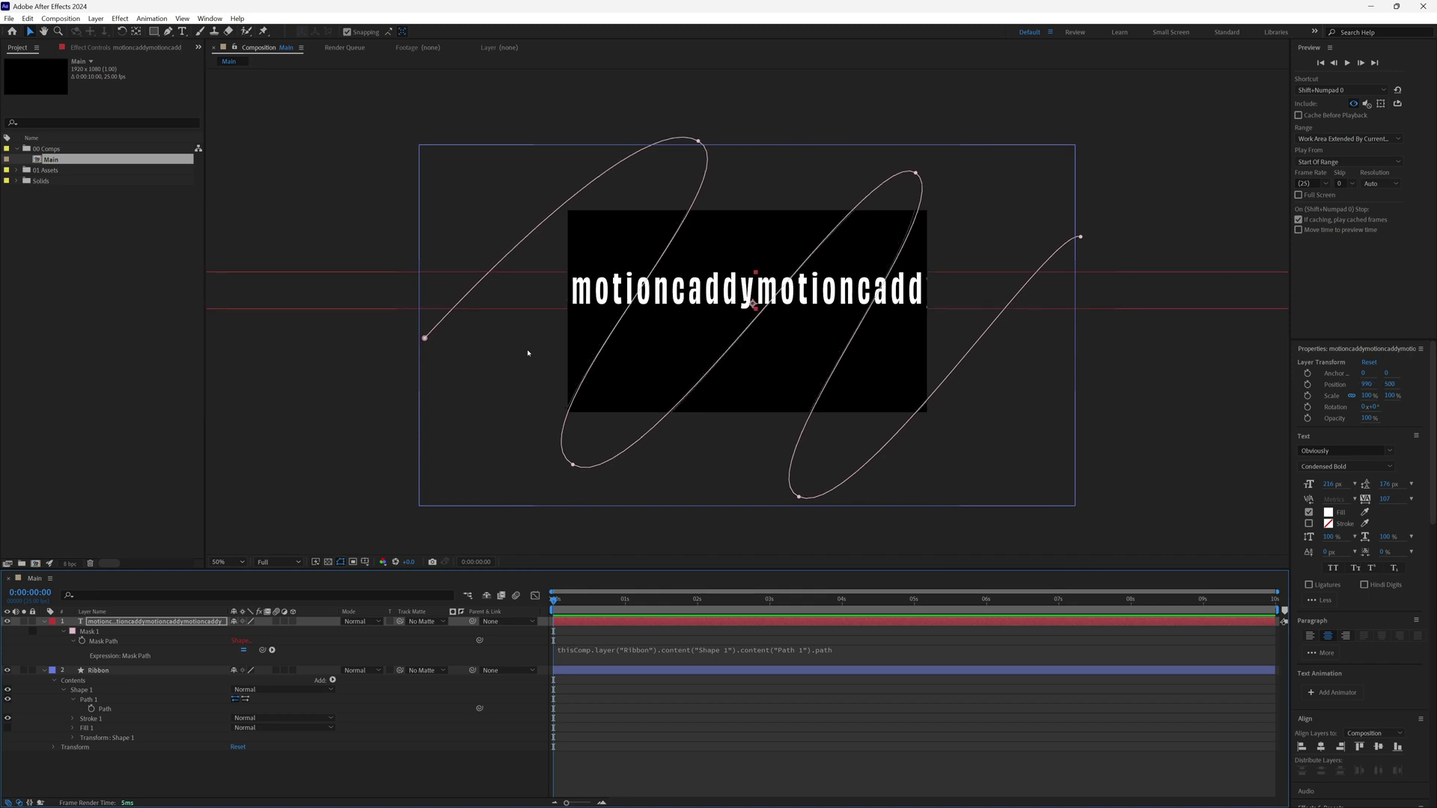
{"action": "key", "text": "shift+Left"}
{"action": "key", "text": "shift+Left"}
{"action": "key", "text": "shift+Right"}
{"action": "key", "text": "Right"}
{"action": "key", "text": "Right"}
{"action": "key", "text": "Right"}
{"action": "key", "text": "Right"}
{"action": "key", "text": "Right"}
{"action": "key", "text": "Right"}
{"action": "key", "text": "Left"}
{"action": "key", "text": "Left"}
{"action": "key", "text": "shift+Down"}
{"action": "key", "text": "shift+Down"}
{"action": "key", "text": "shift+Left"}
{"action": "key", "text": "Left"}
{"action": "key", "text": "Left"}
{"action": "key", "text": "Left"}
{"action": "key", "text": "Left"}
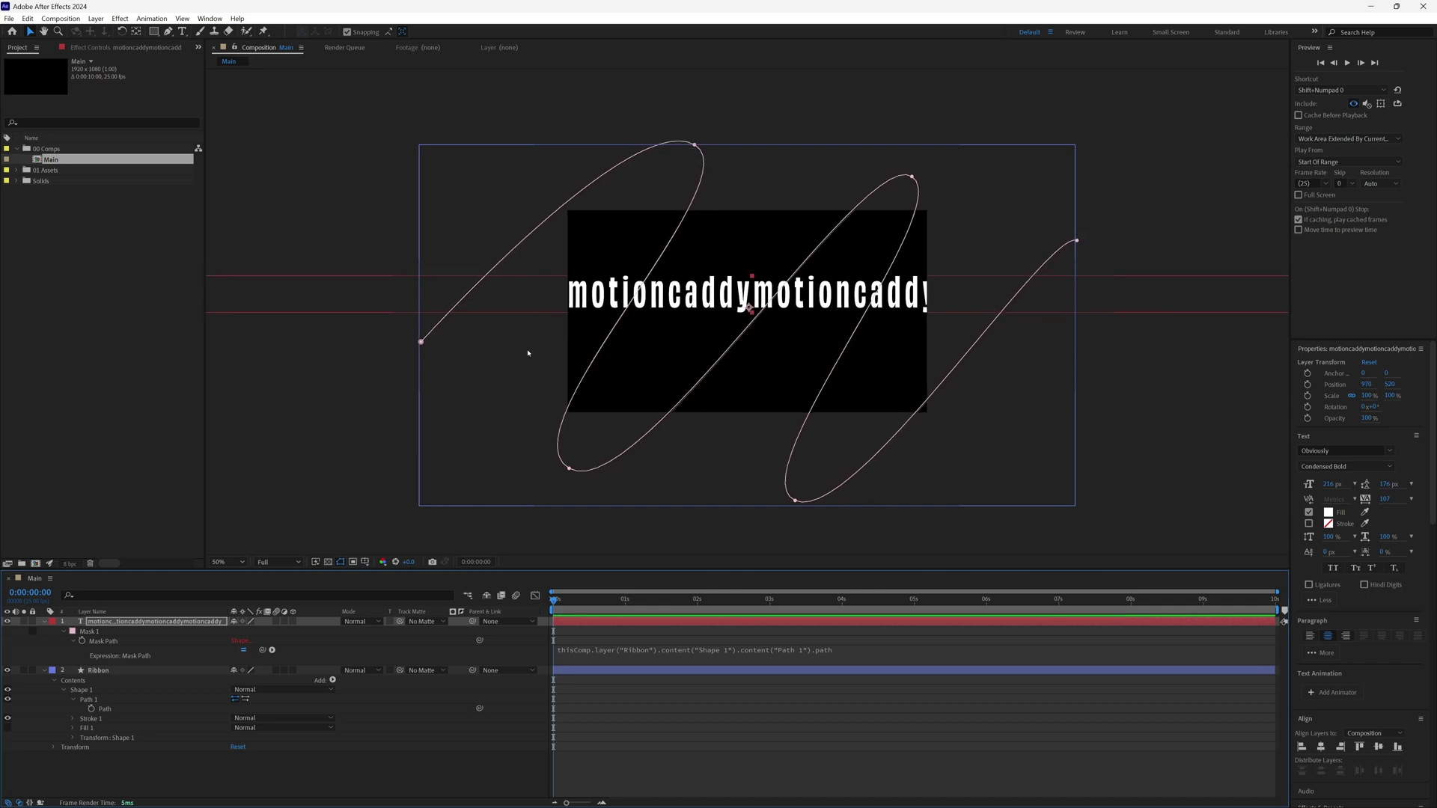
{"action": "key", "text": "Down"}
{"action": "key", "text": "Down"}
{"action": "key", "text": "Down"}
{"action": "key", "text": "Down"}
{"action": "key", "text": "Down"}
{"action": "key", "text": "Down"}
{"action": "key", "text": "Down"}
{"action": "key", "text": "Down"}
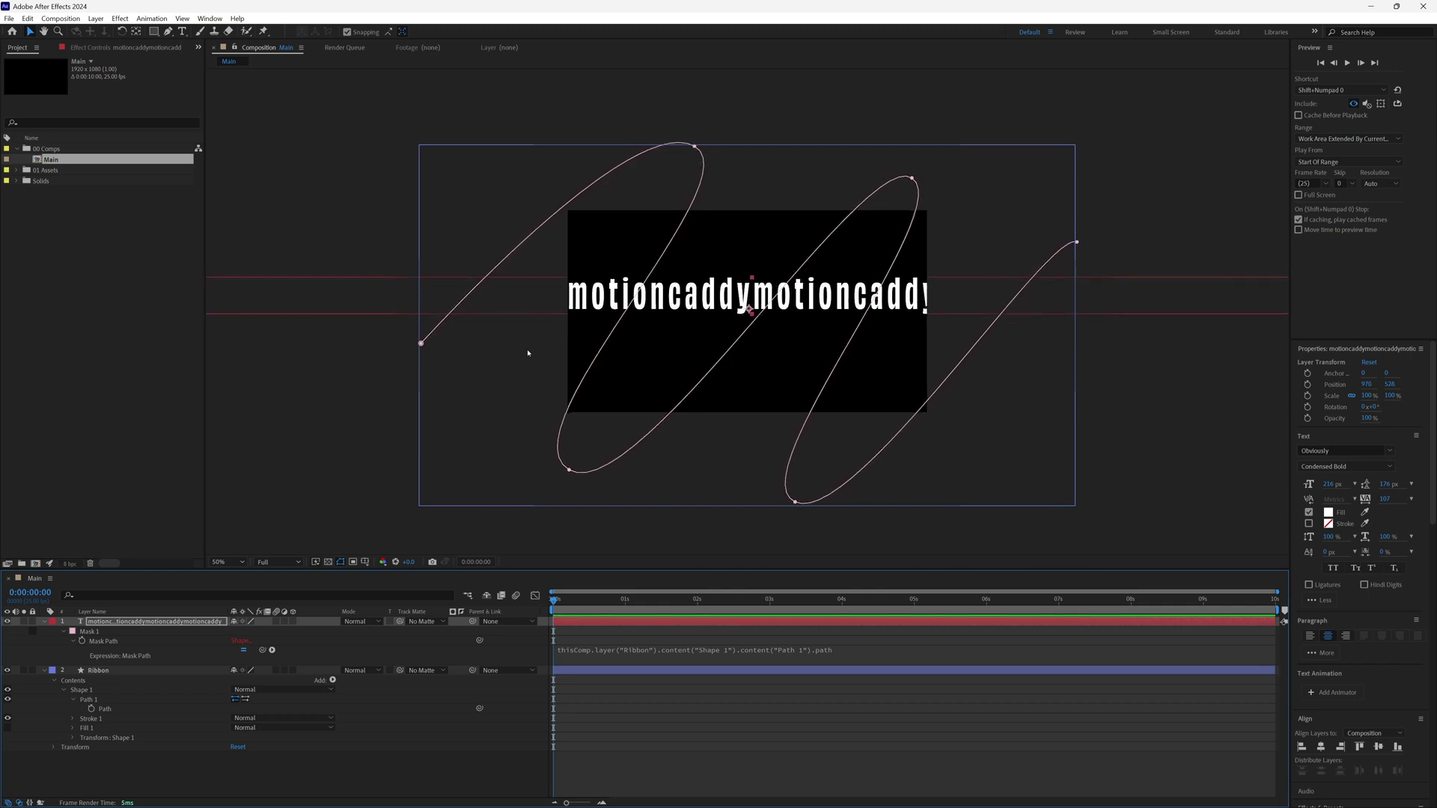
{"action": "key", "text": "Return"}
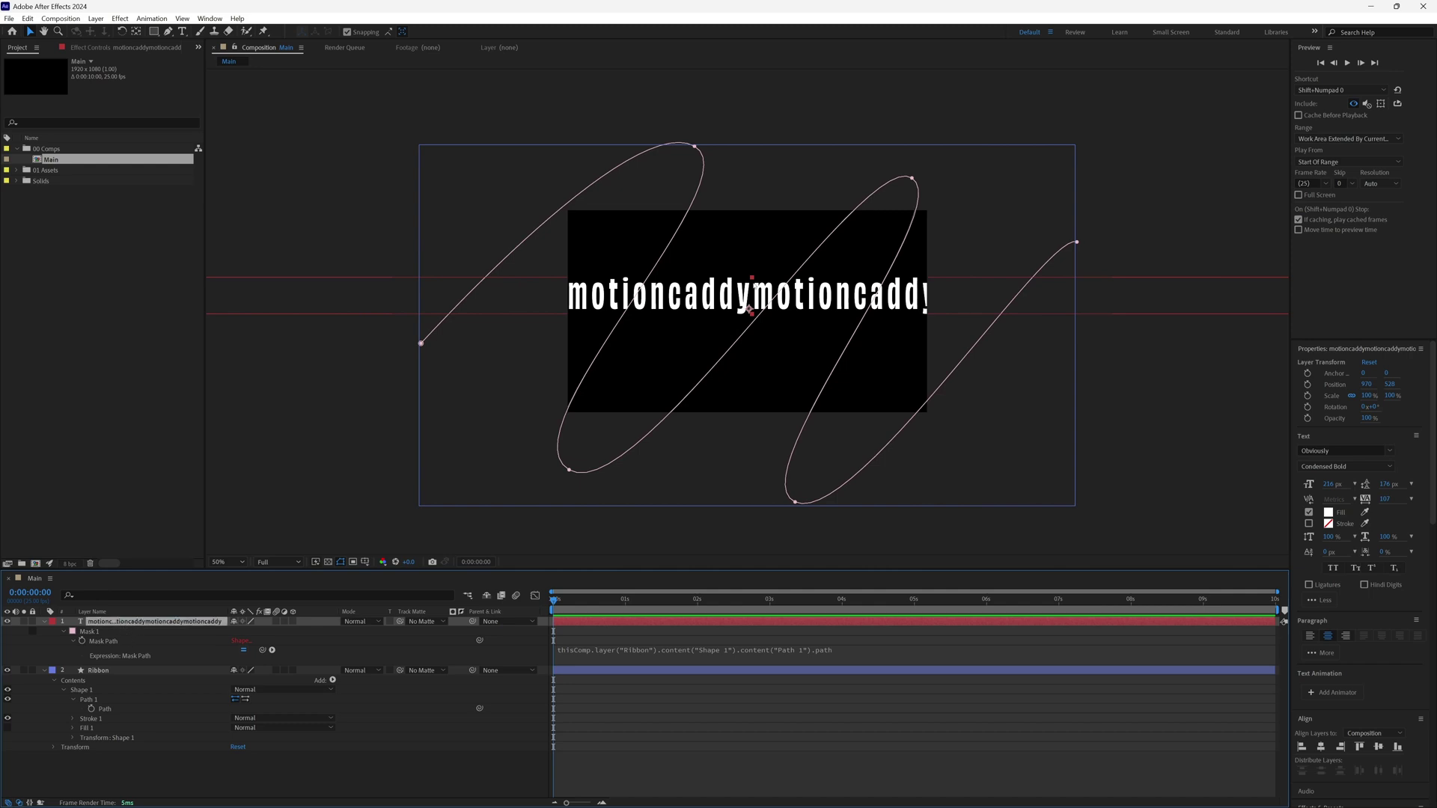
Select the linked mask path to check its alignment with the Ribbon curve, and reselect the text layer.
{"action": "left_click", "coordinate": [107, 646]}
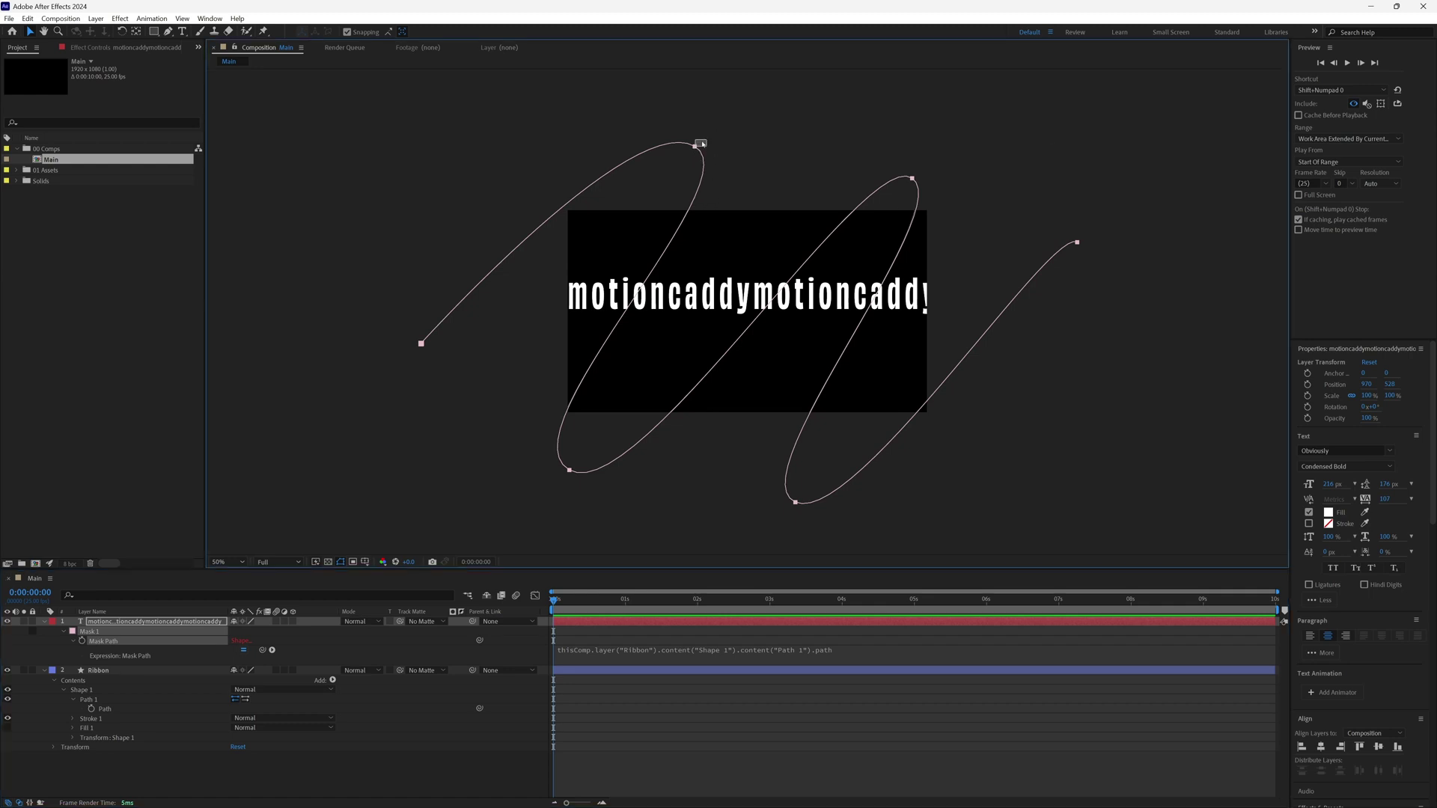
{"action": "left_click", "coordinate": [145, 623]}
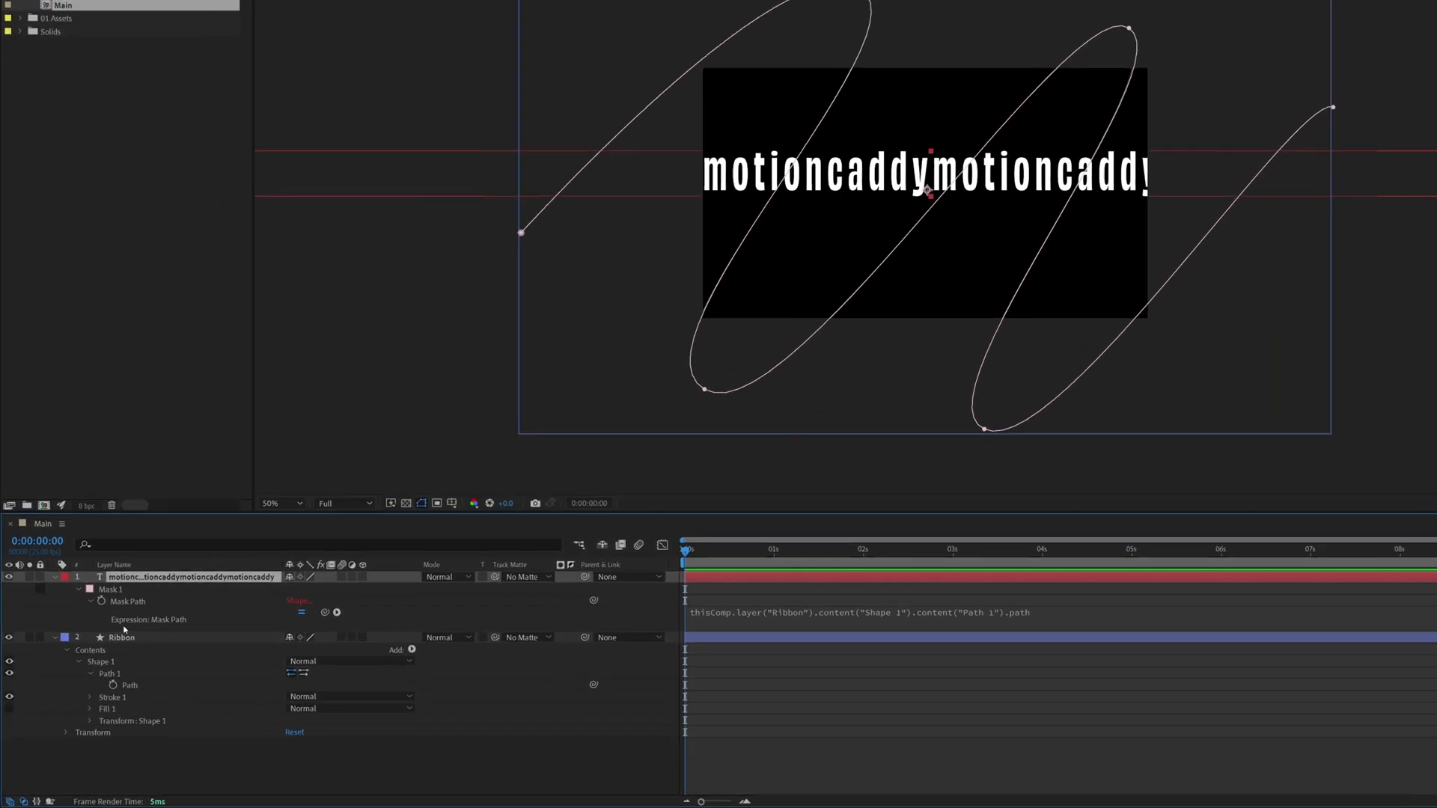
Set the text layer's Path option to Mask 1 so the text follows the linked mask path.
{"action": "left_click", "coordinate": [58, 629]}
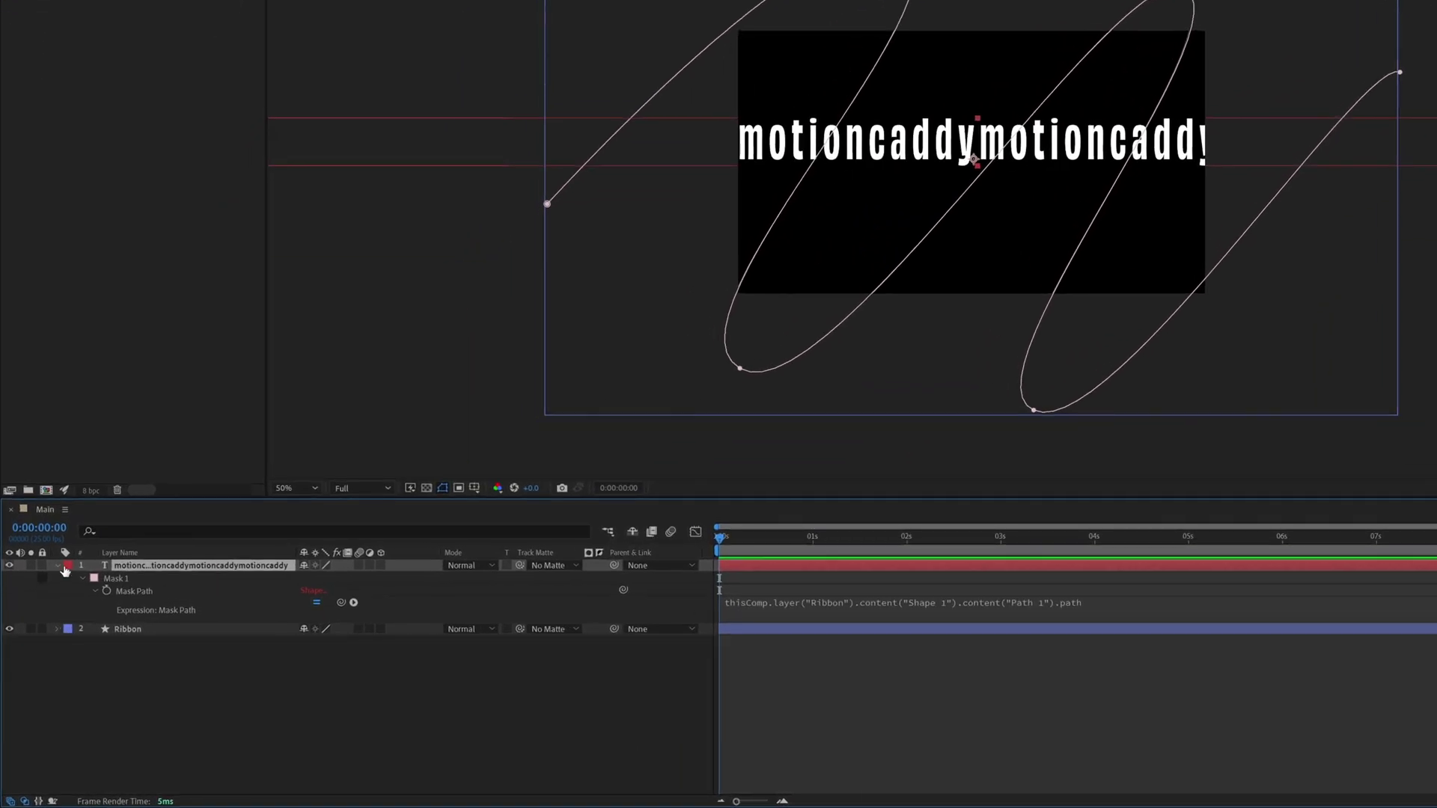
{"action": "left_click", "coordinate": [57, 565]}
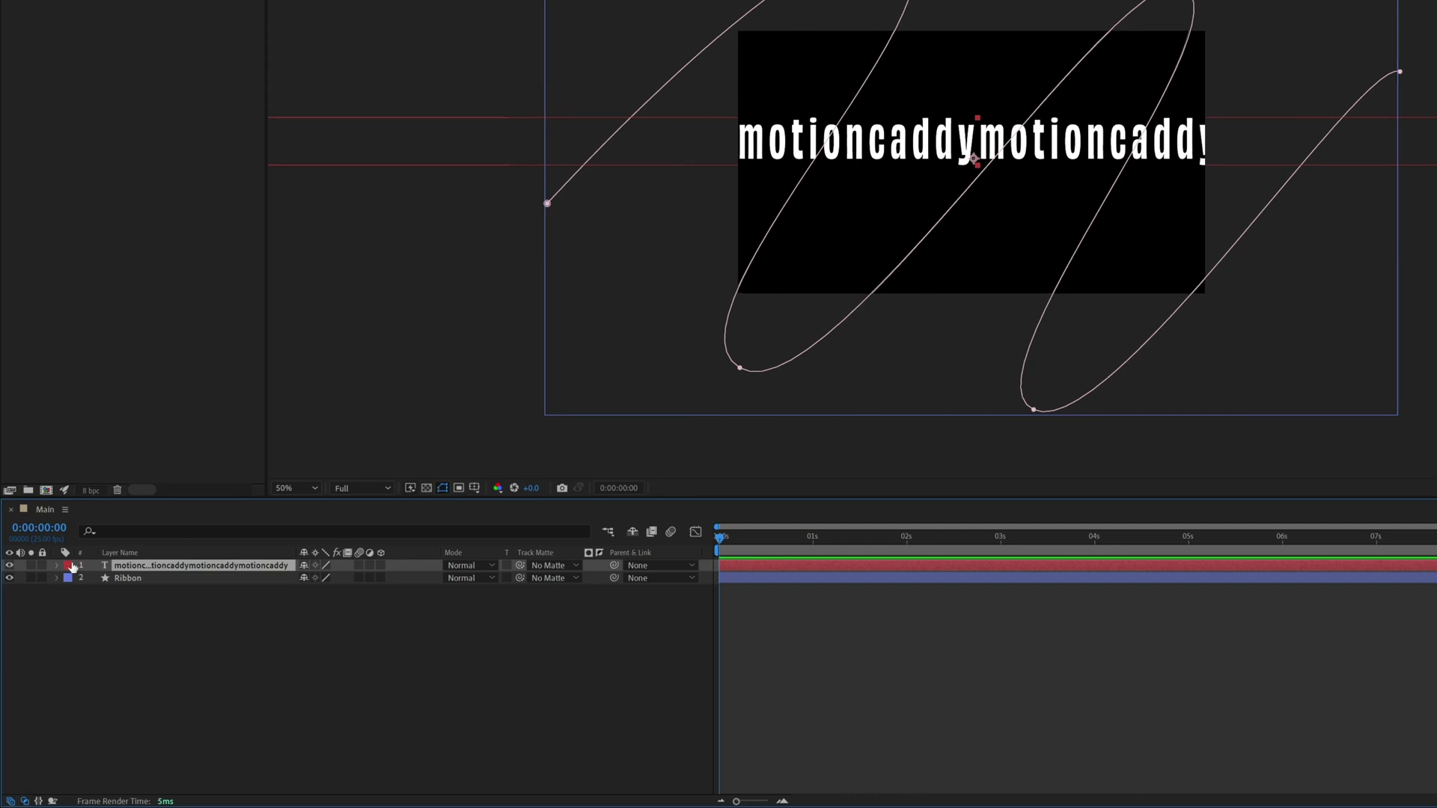
{"action": "left_click", "coordinate": [58, 566]}
{"action": "left_click", "coordinate": [88, 580]}
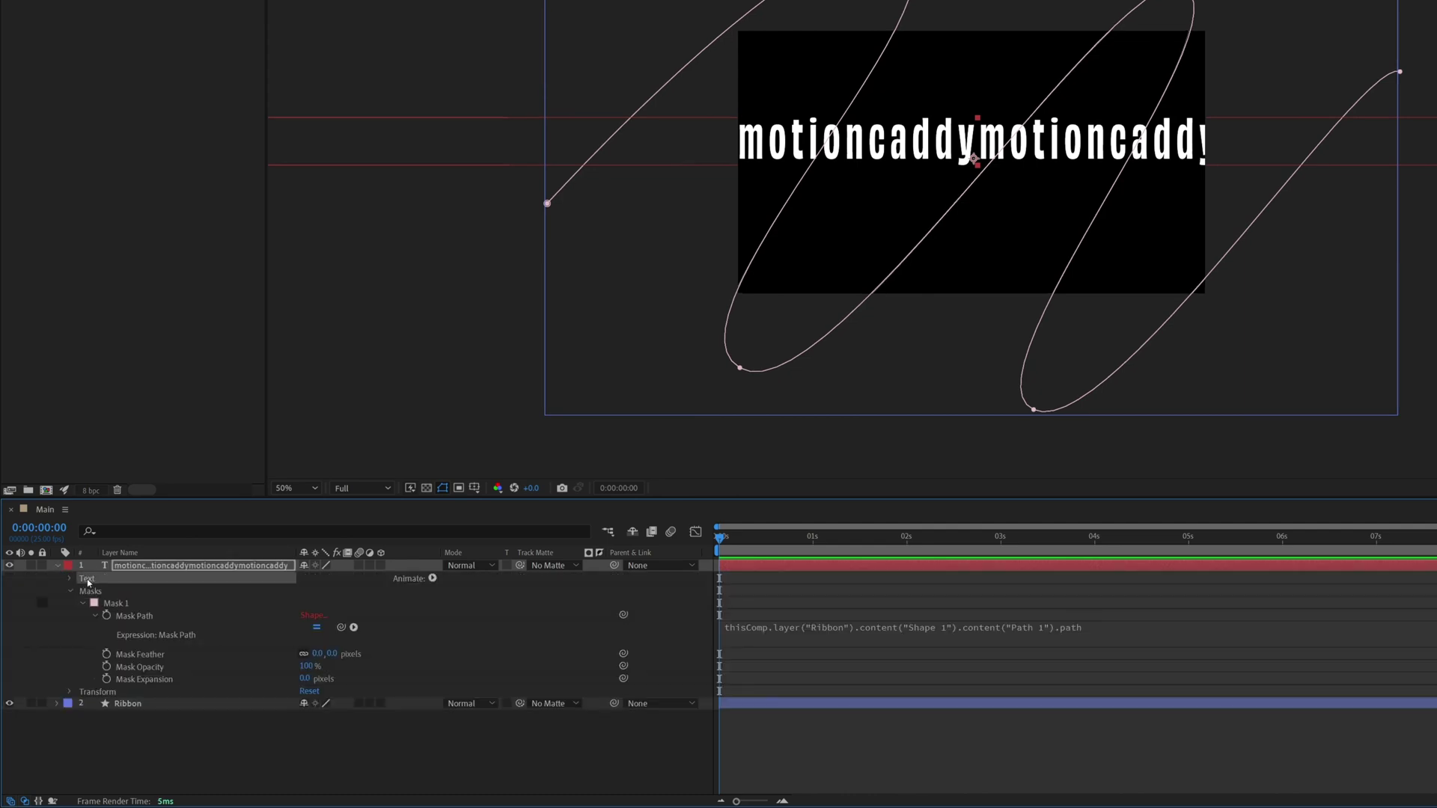
{"action": "left_click", "coordinate": [70, 579]}
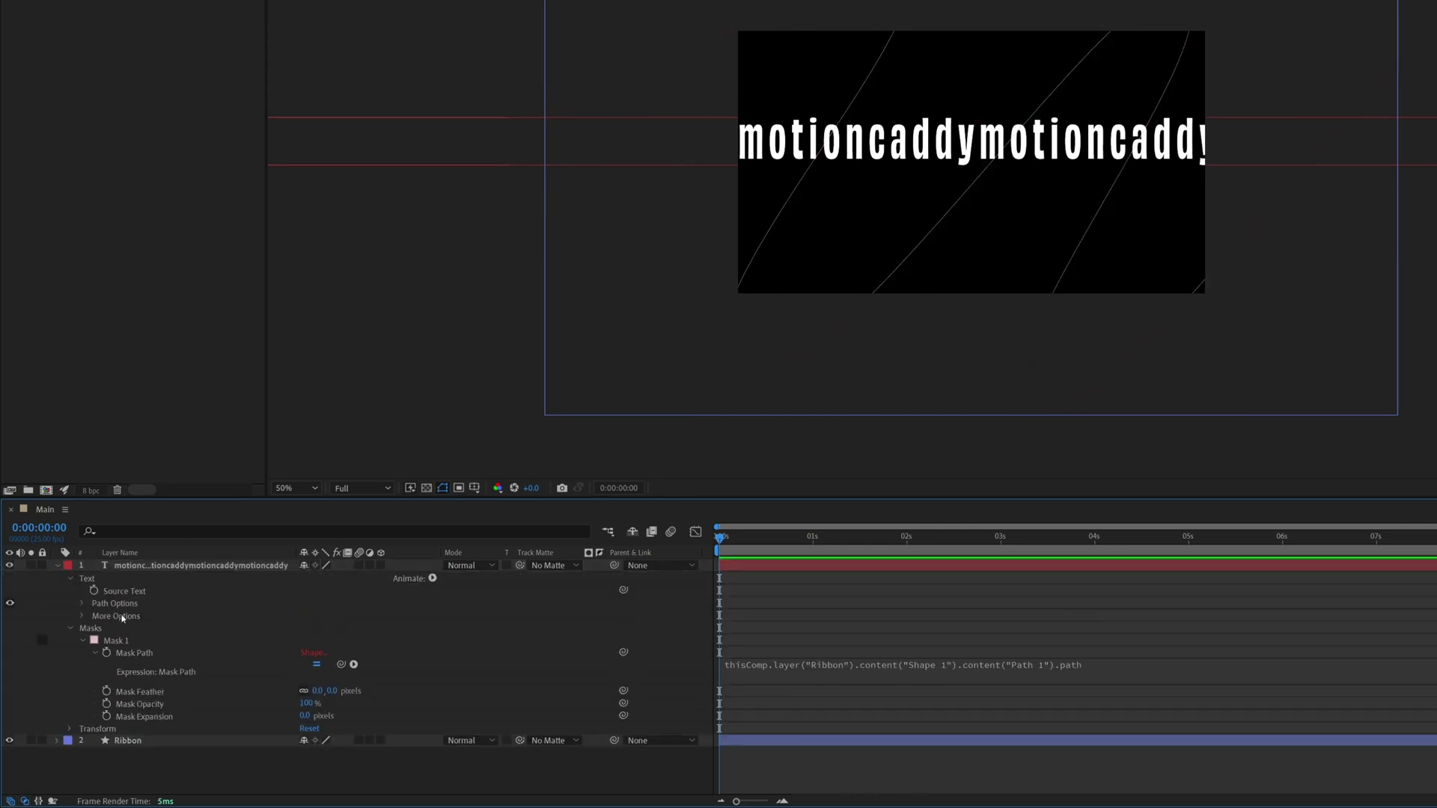
{"action": "left_click", "coordinate": [108, 603]}
{"action": "left_click", "coordinate": [82, 603]}
{"action": "left_click", "coordinate": [117, 617]}
{"action": "left_click", "coordinate": [374, 616]}
{"action": "left_click", "coordinate": [369, 655]}
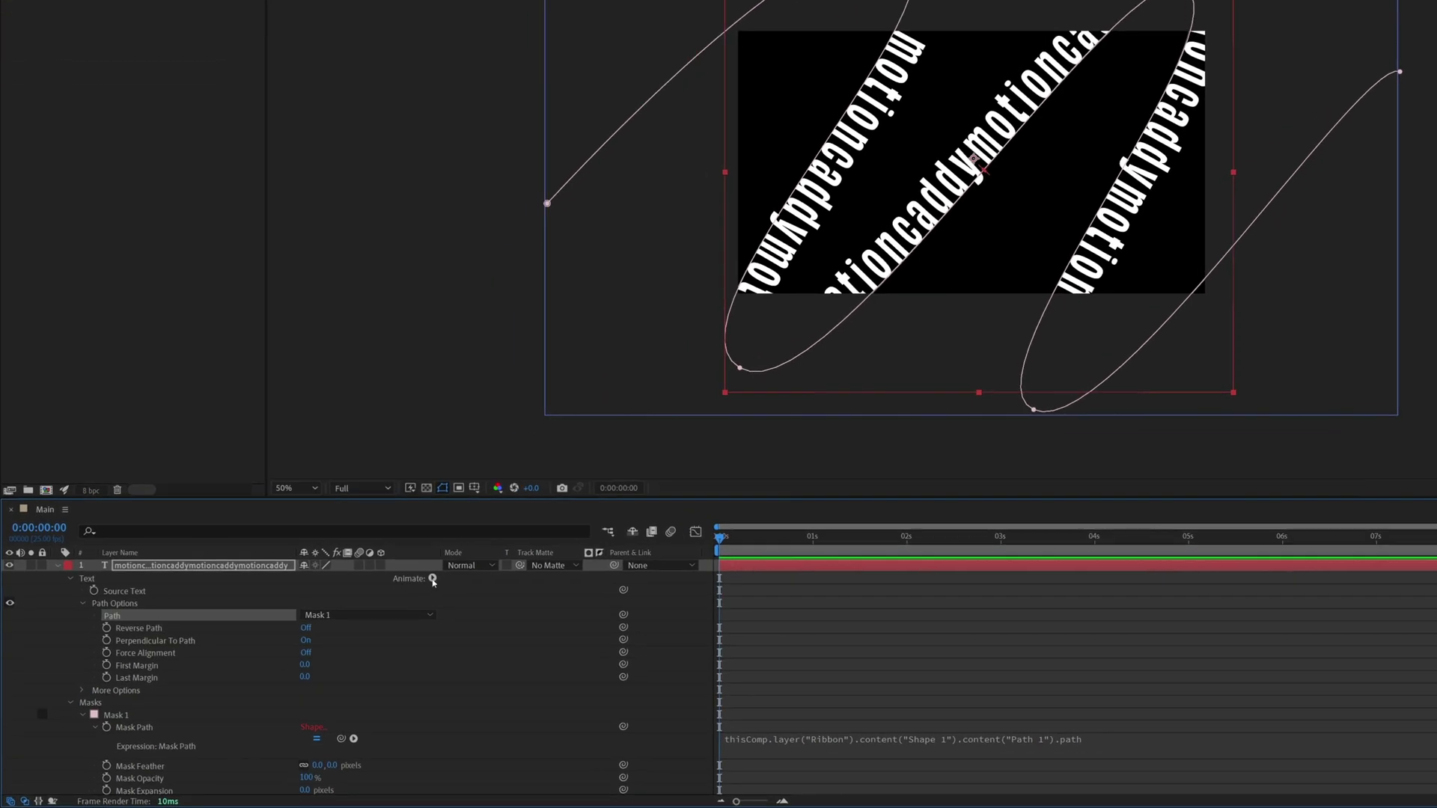
Enable per-character 3D on the text layer and add a Rotation animator.
{"action": "left_click", "coordinate": [432, 580]}
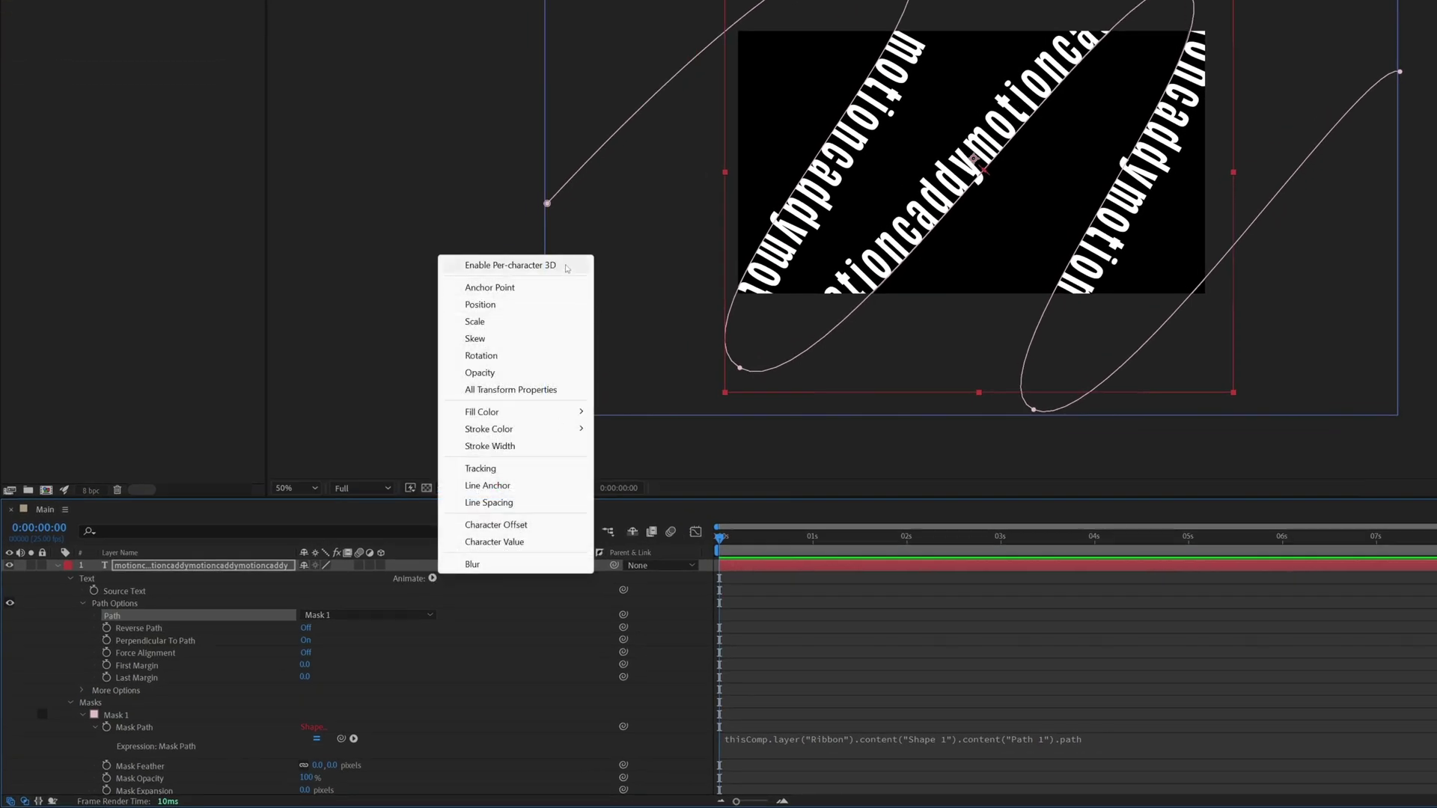
{"action": "left_click", "coordinate": [524, 265]}
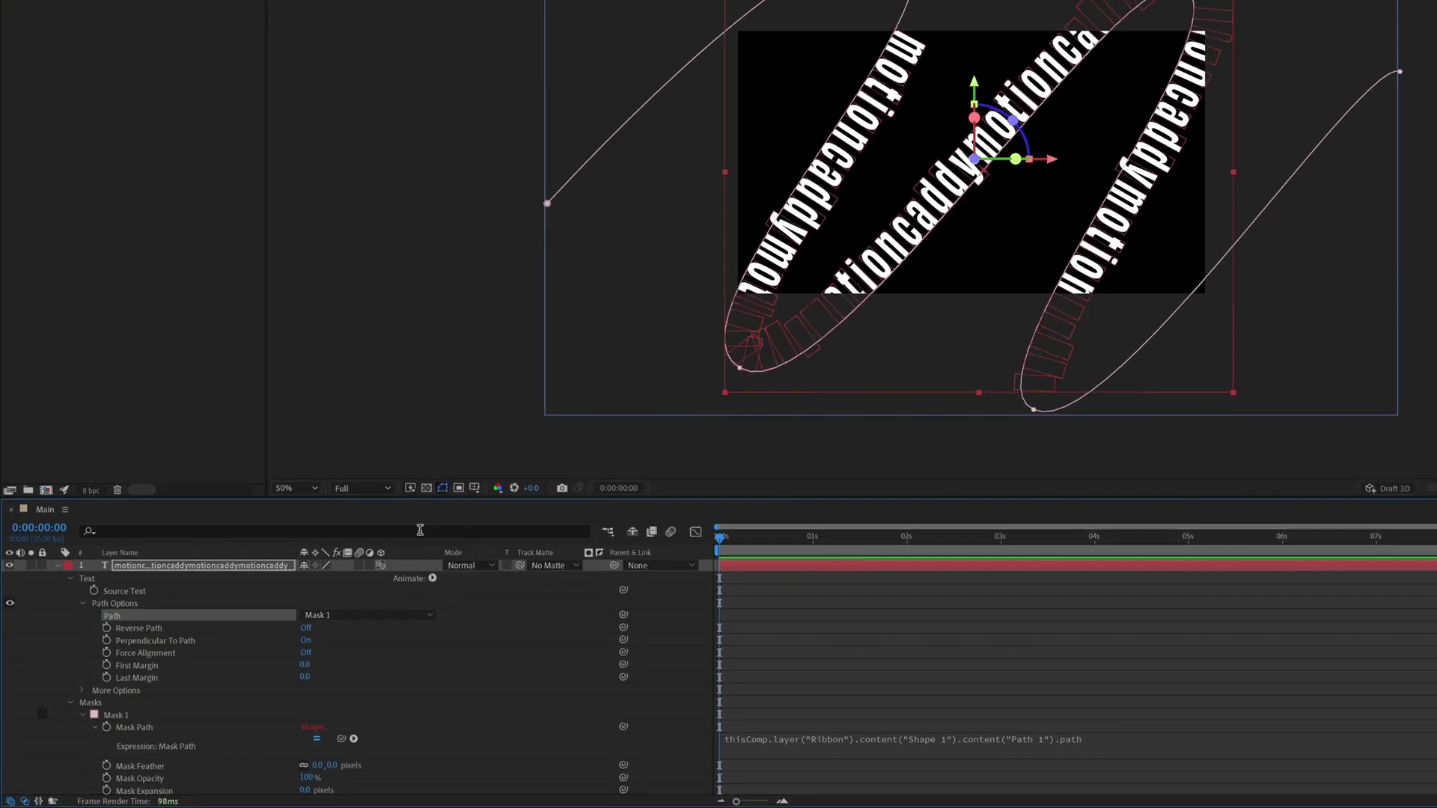
{"action": "left_click", "coordinate": [433, 579]}
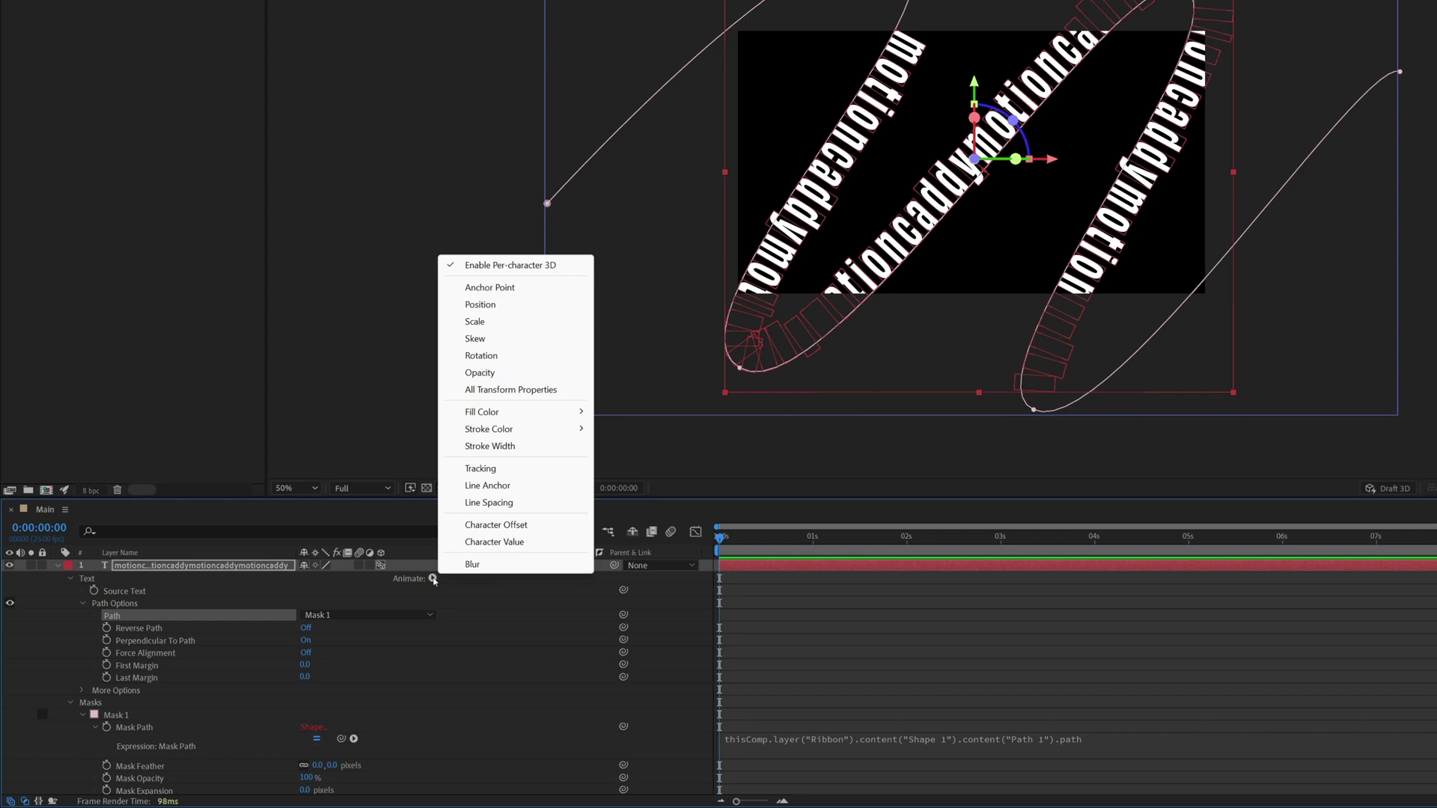
{"action": "left_click", "coordinate": [518, 357]}
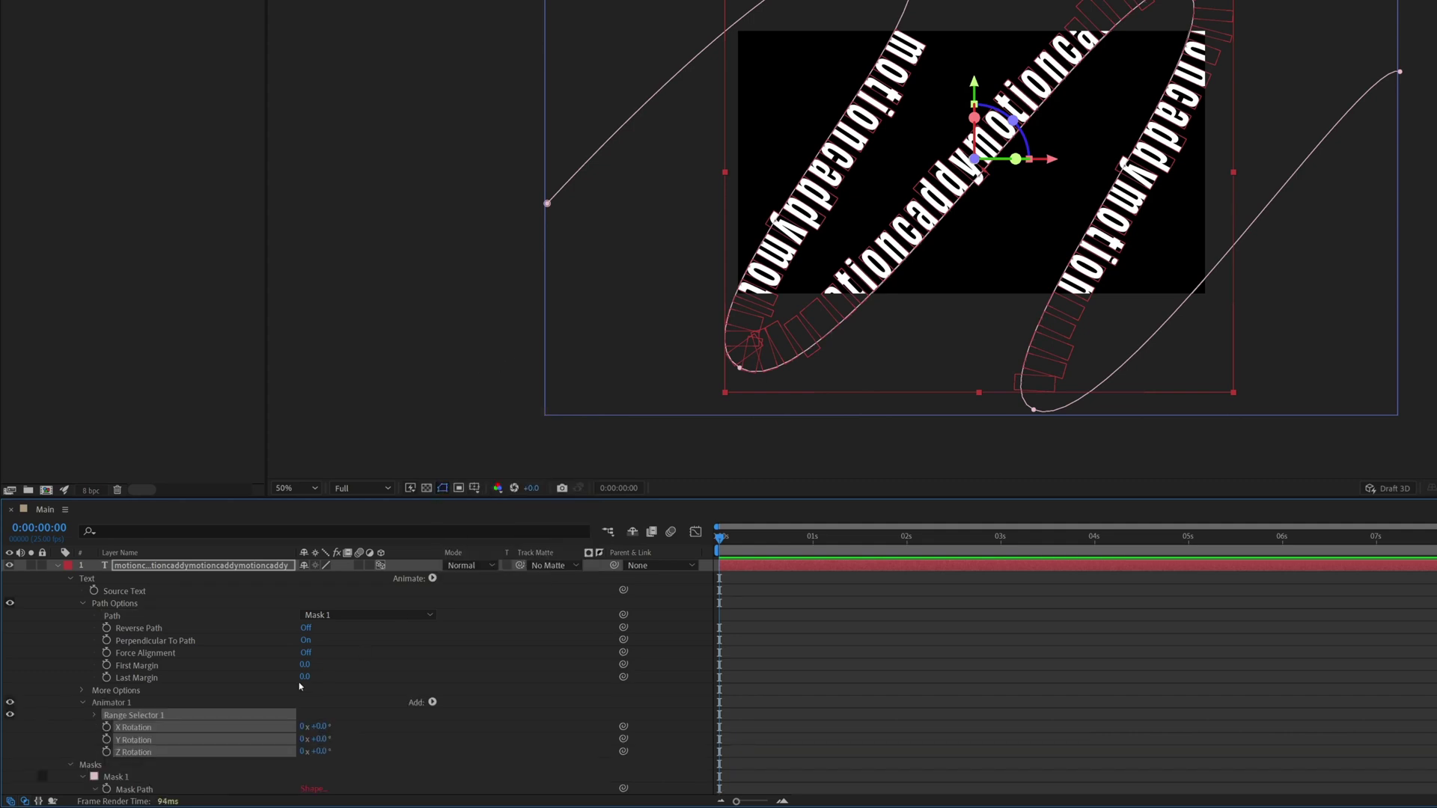
Set the text animator's X Rotation to 90° and collapse the text layer's properties.
{"action": "left_click", "coordinate": [151, 728]}
{"action": "left_click", "coordinate": [315, 727]}
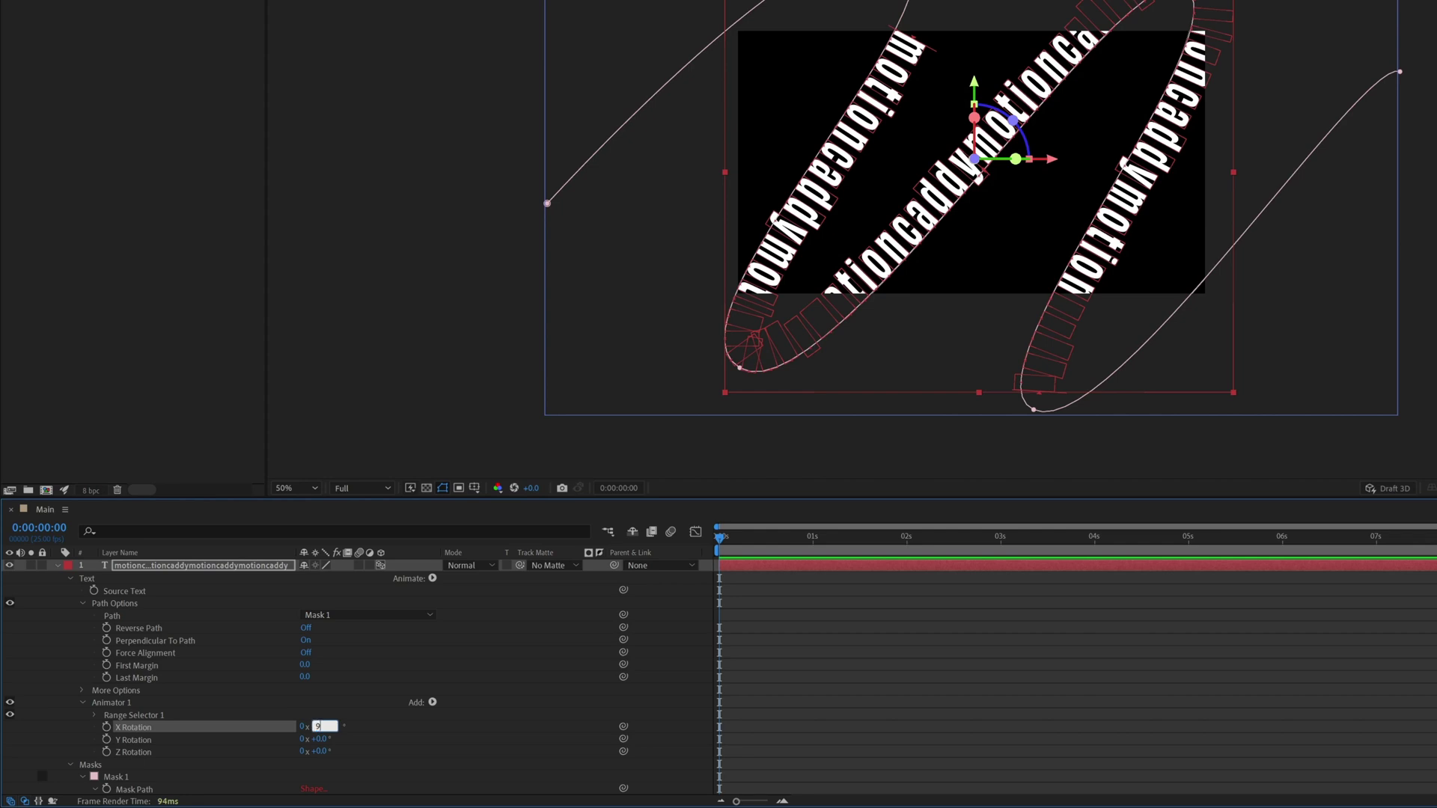
{"action": "type", "text": "90"}
{"action": "key", "text": "Return"}
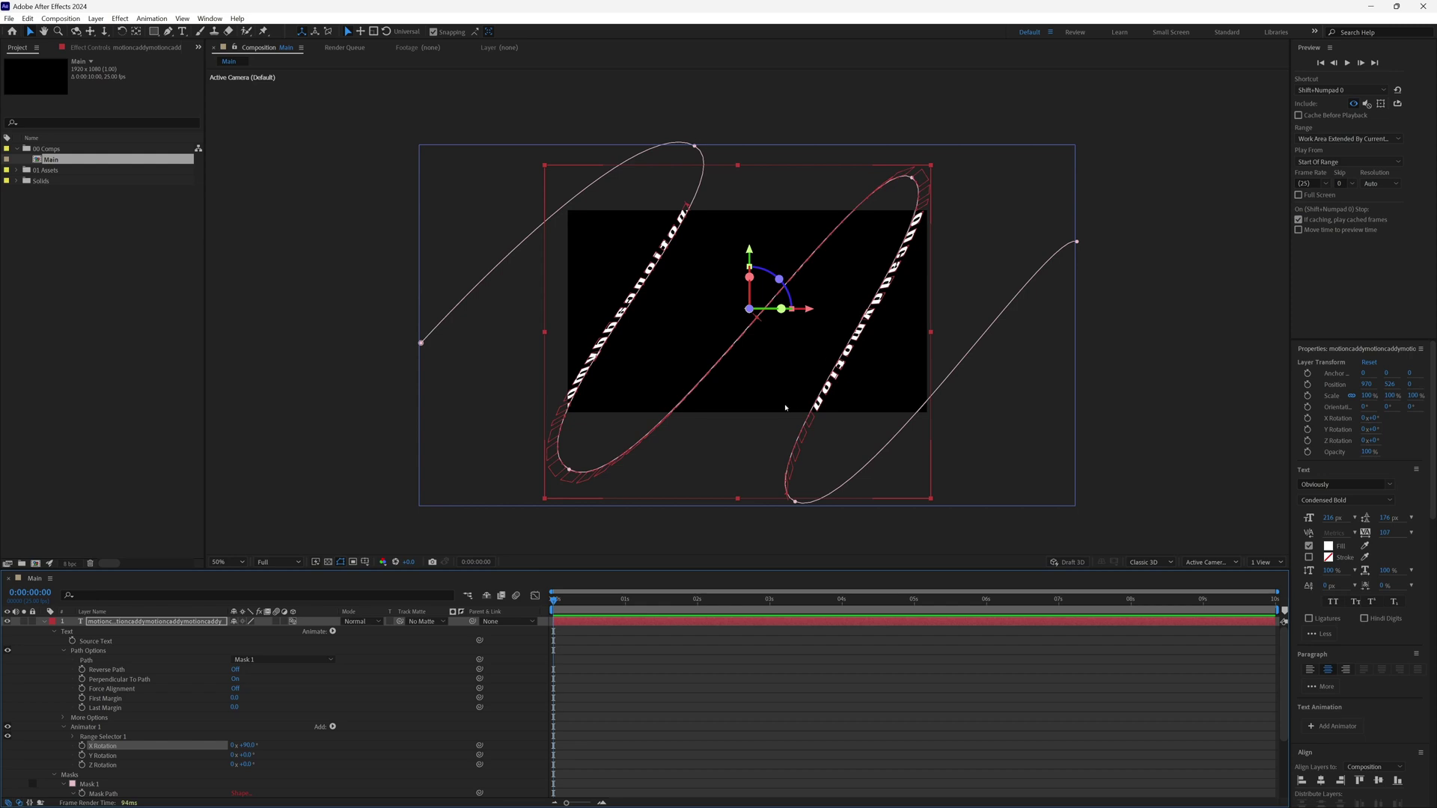
{"action": "left_click", "coordinate": [43, 622]}
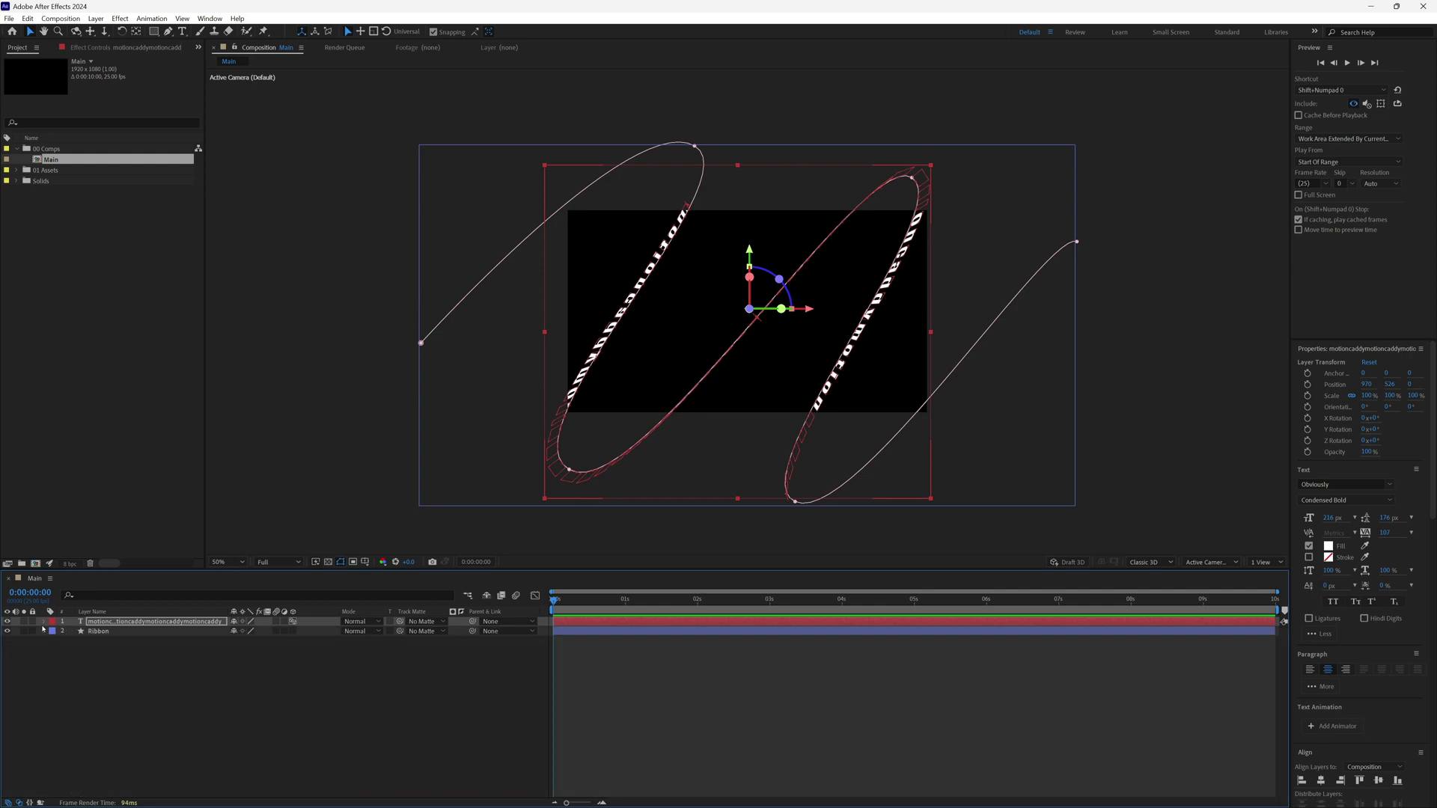
Add a null object and make both the null and the Ribbon layer 3D.
{"action": "left_click", "coordinate": [85, 659]}
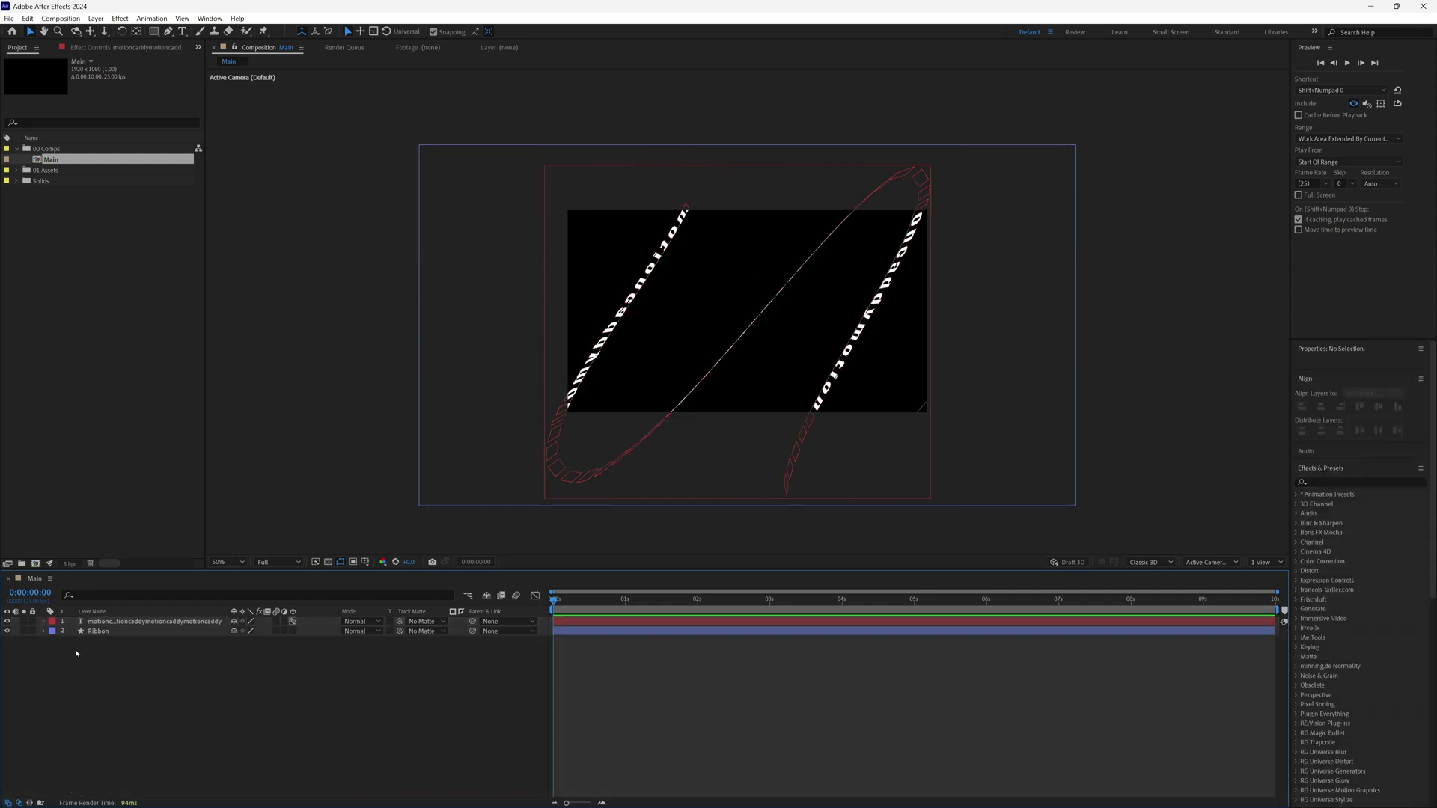
{"action": "left_click", "coordinate": [97, 19]}
{"action": "mouse_move", "coordinate": [150, 32]}
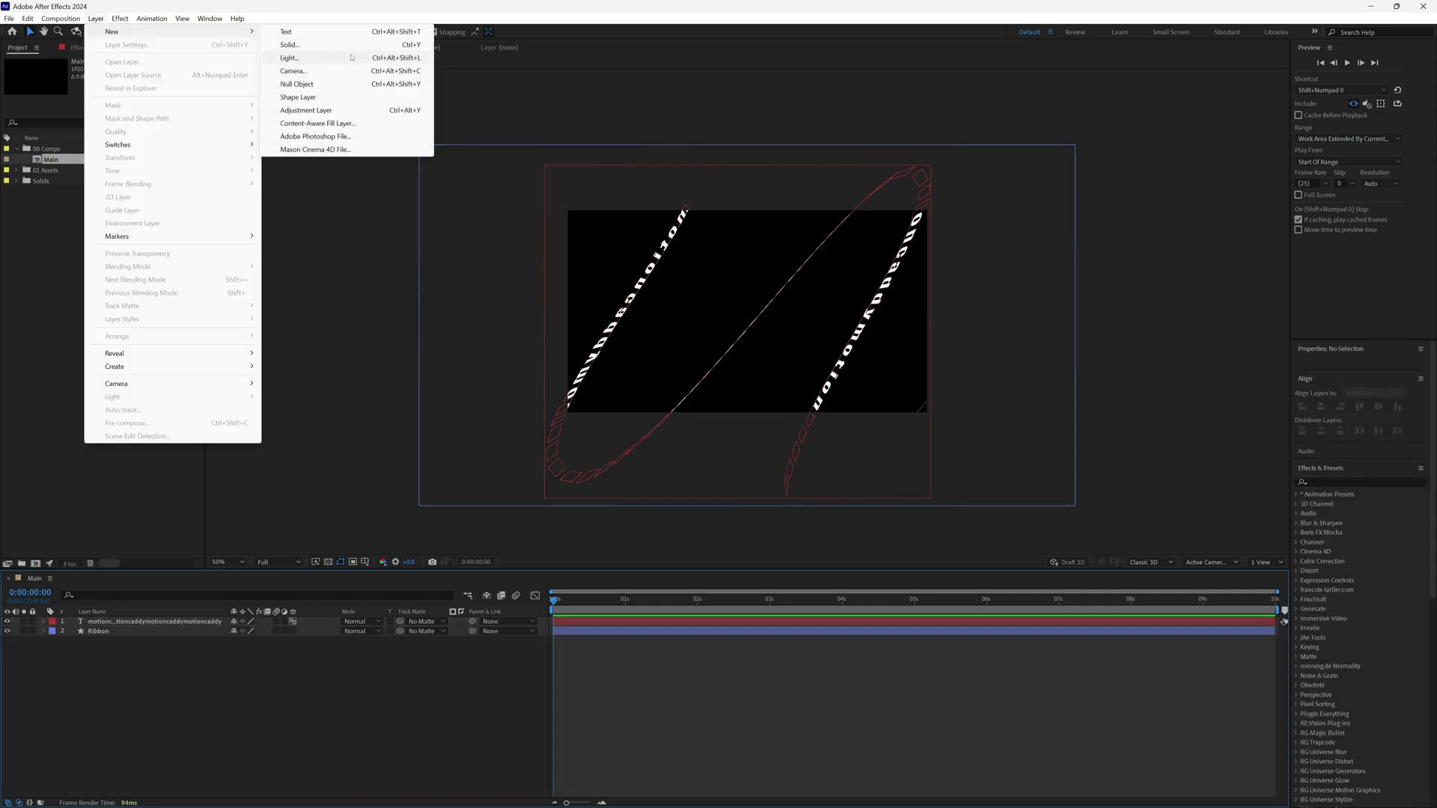
{"action": "left_click", "coordinate": [337, 88]}
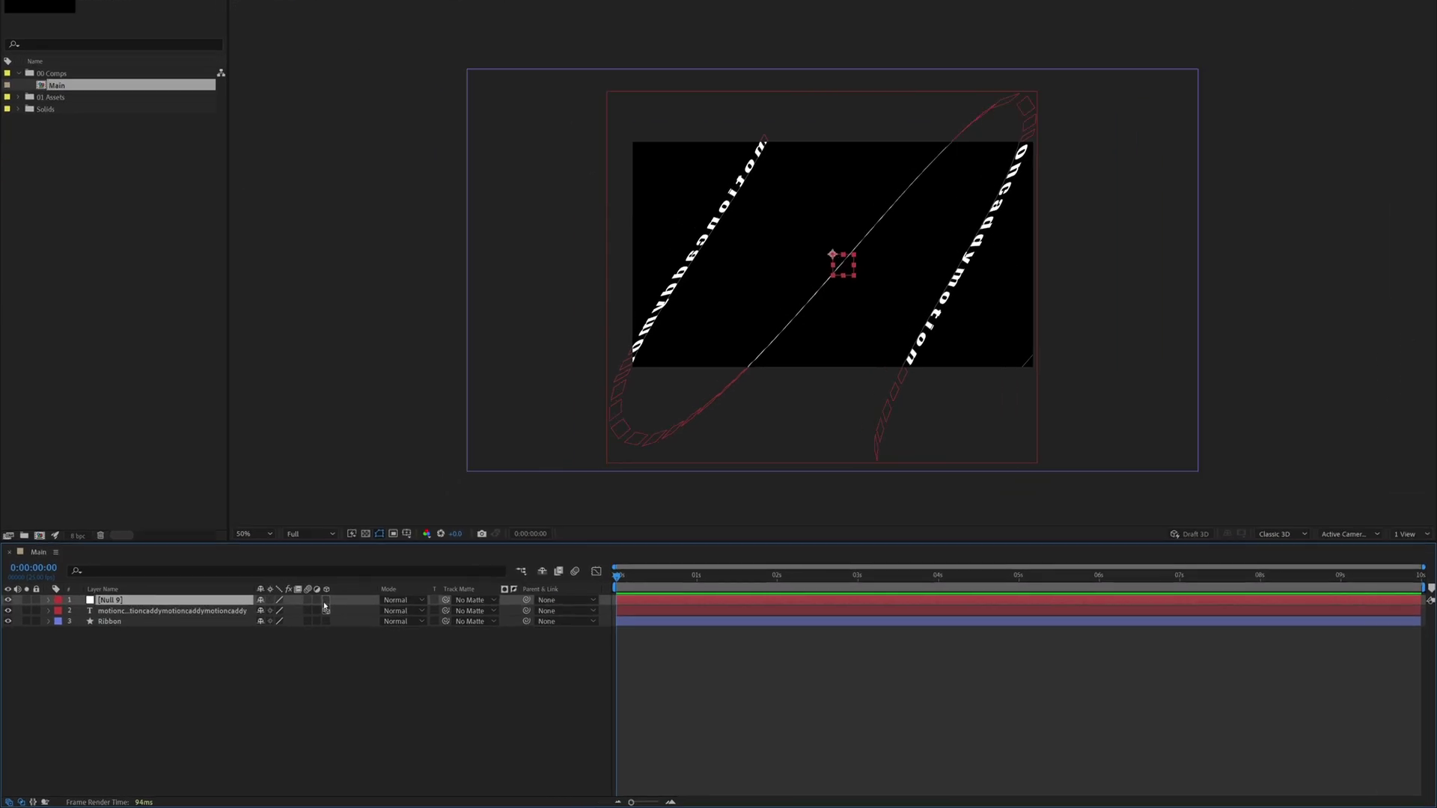
{"action": "left_click", "coordinate": [381, 566]}
{"action": "left_click", "coordinate": [379, 592]}
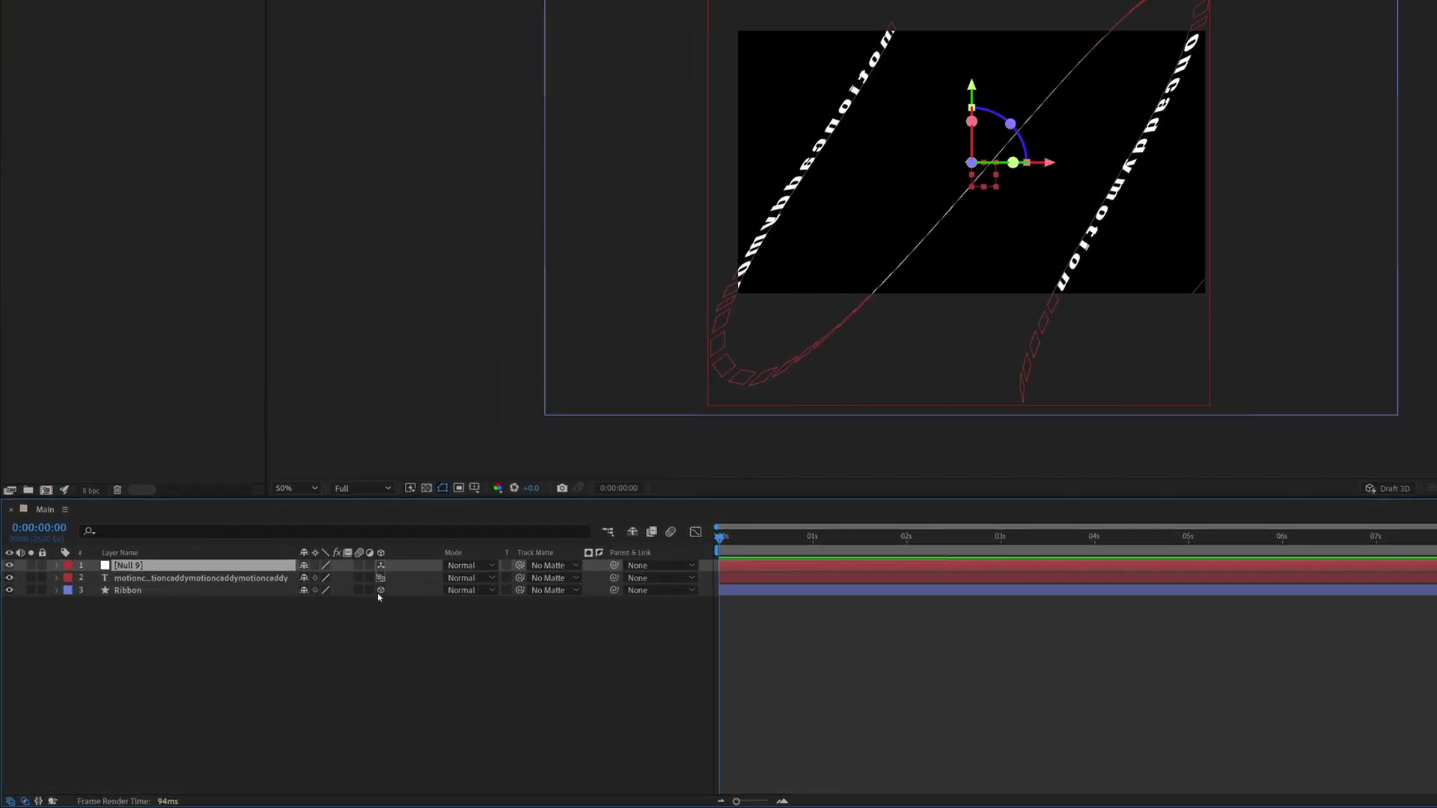
Parent the text and Ribbon layers to the null object.
{"action": "left_click", "coordinate": [166, 582]}
{"action": "left_click", "coordinate": [143, 592], "text": "ctrl"}
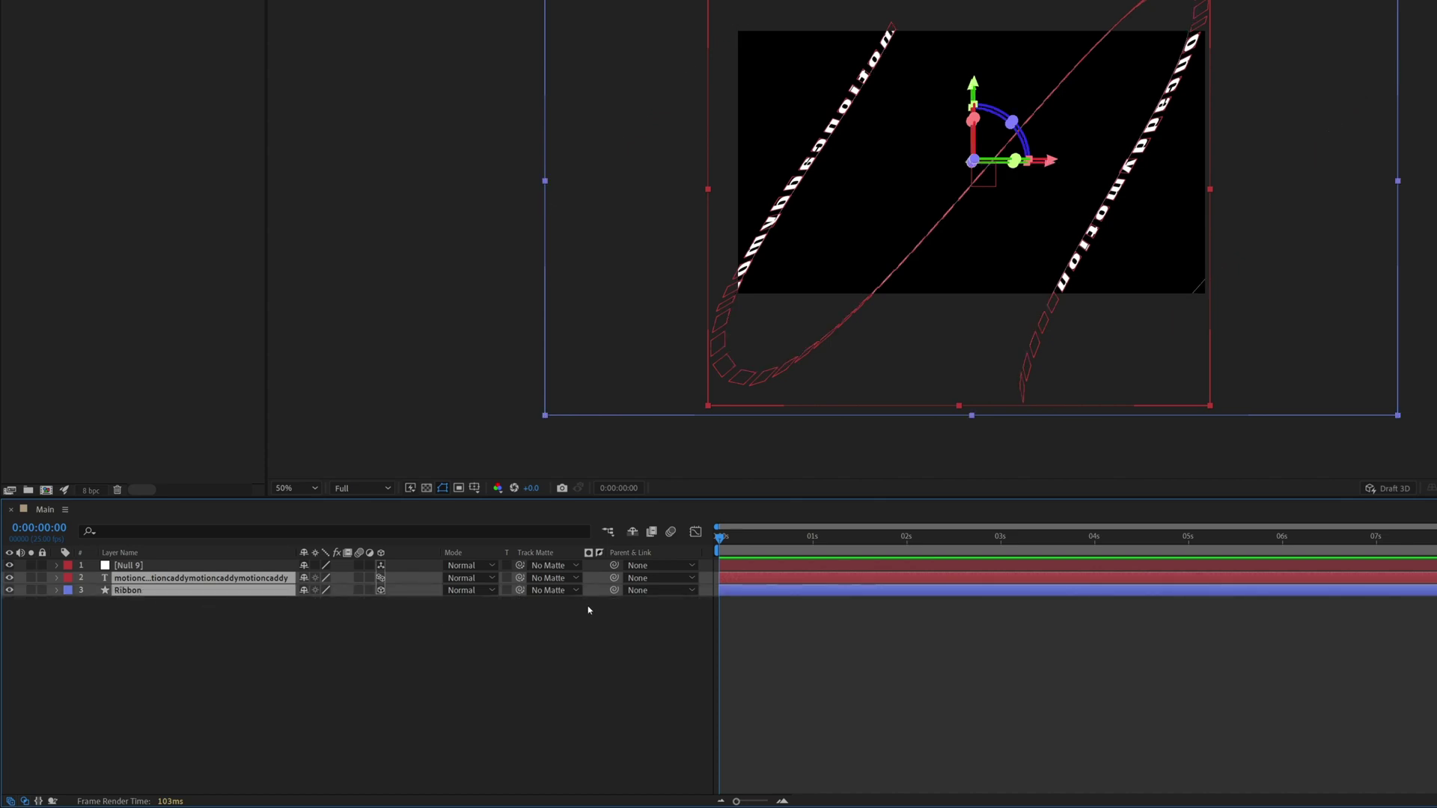
{"action": "left_click_drag", "start_coordinate": [614, 578], "coordinate": [152, 568]}
Tilt the null object to an X Rotation of about -71°.
{"action": "left_click", "coordinate": [155, 568]}
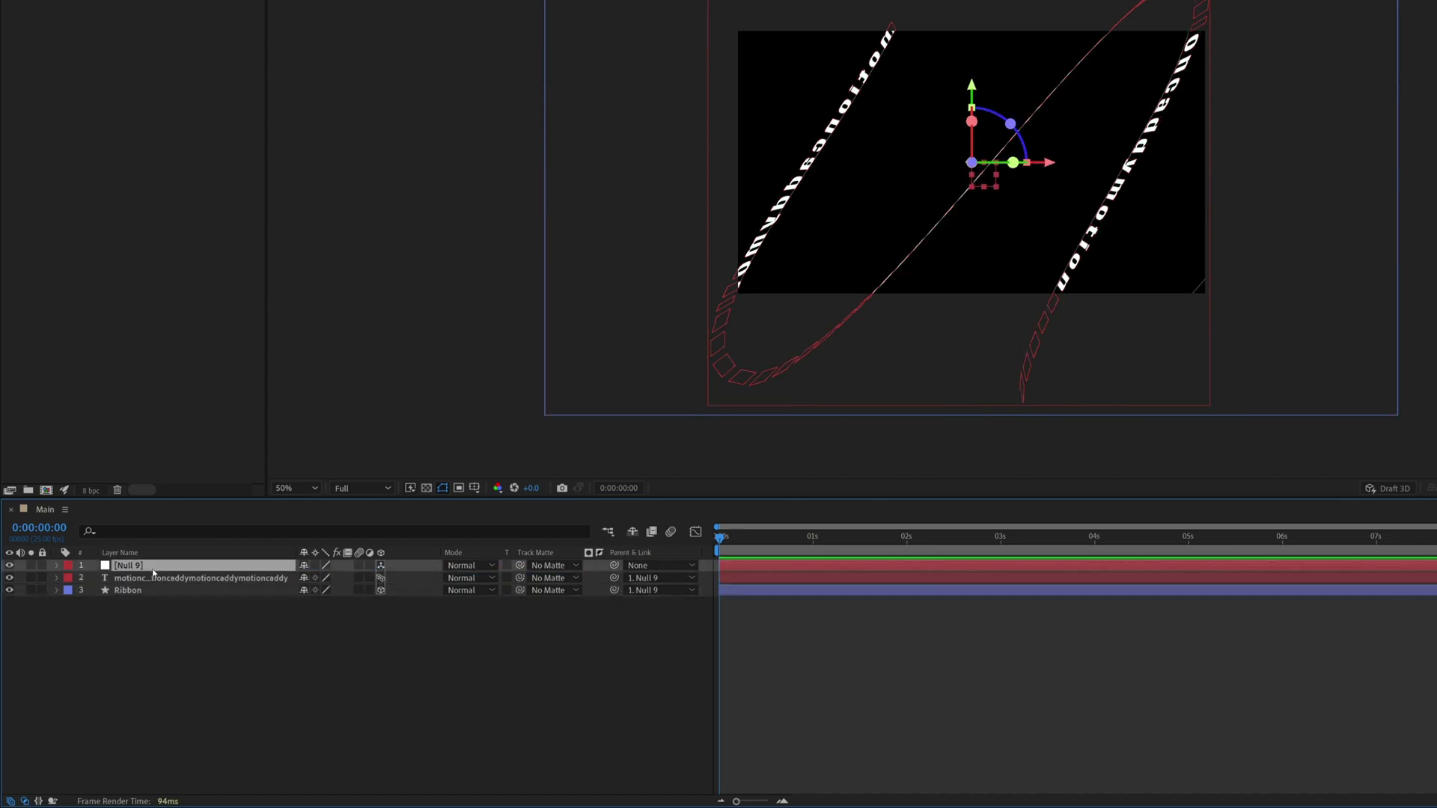
{"action": "key", "text": "r"}
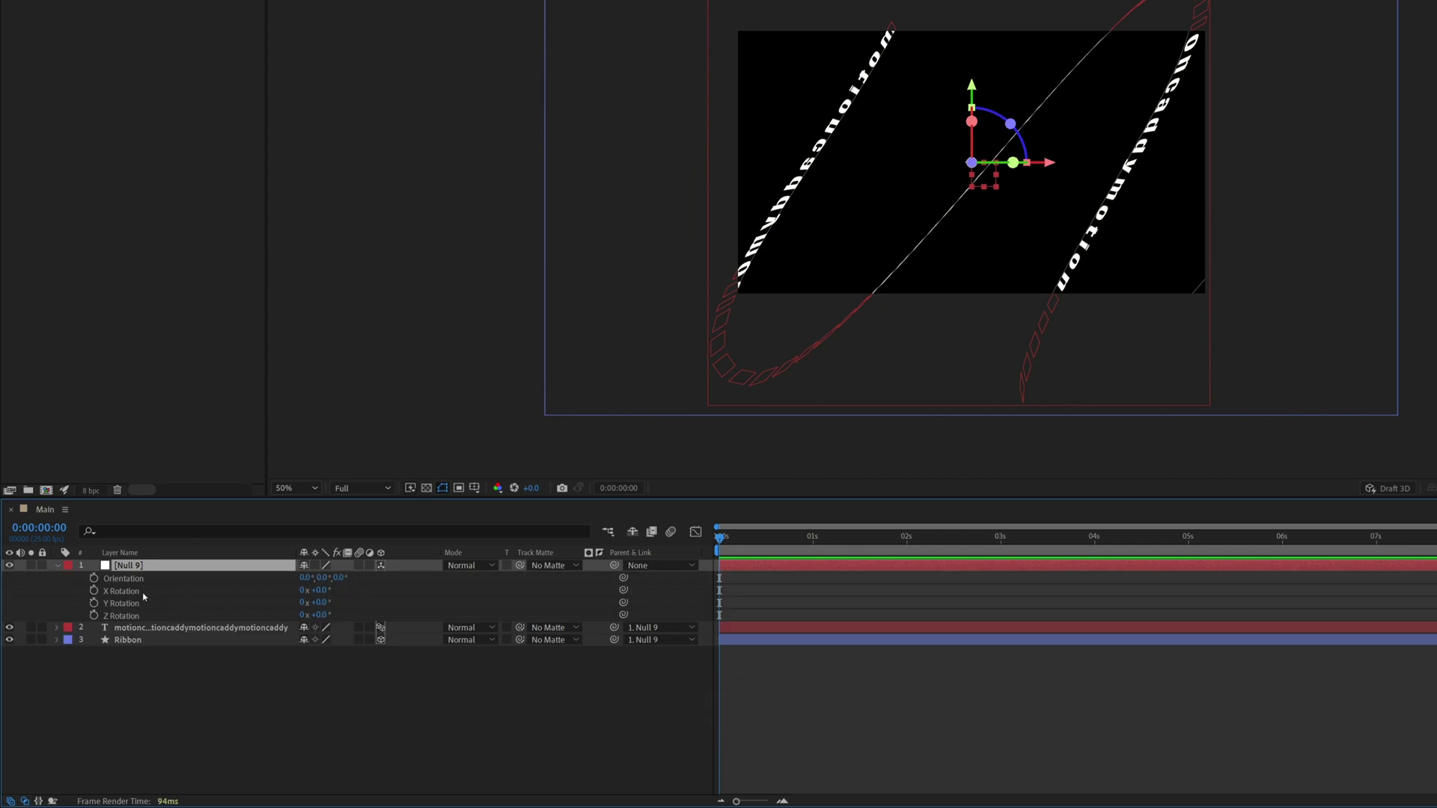
{"action": "left_click", "coordinate": [321, 591]}
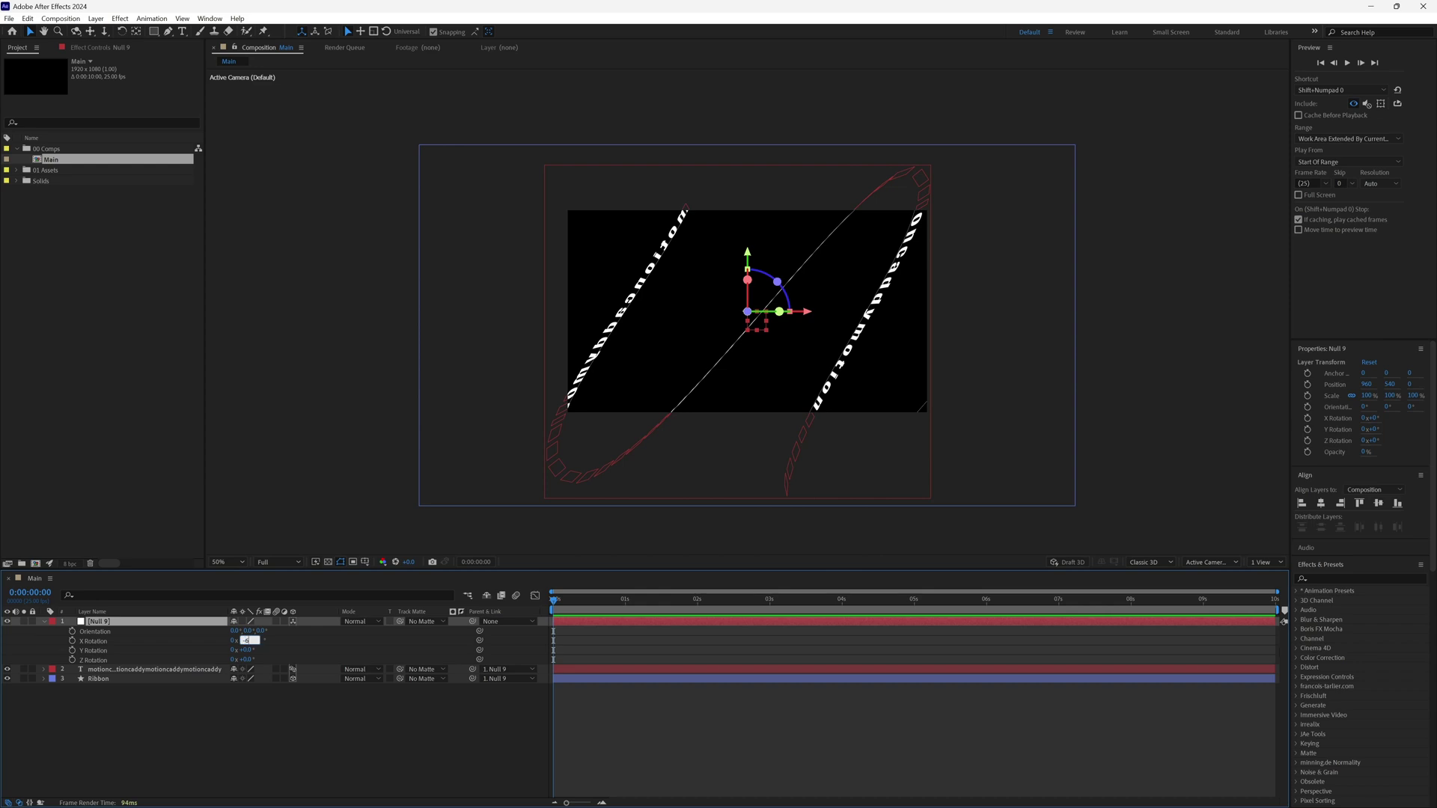
{"action": "key", "text": "Return"}
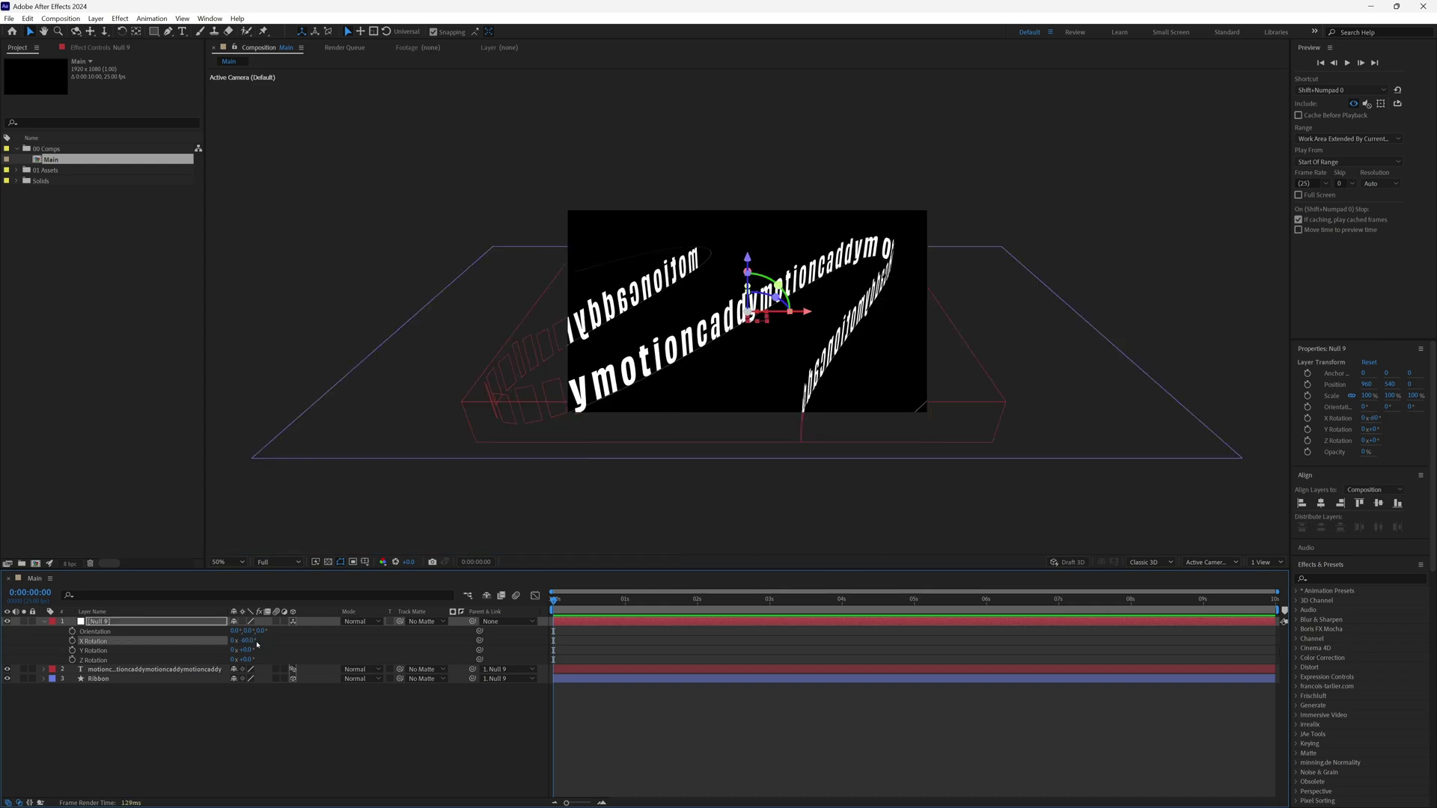
{"action": "left_click_drag", "start_coordinate": [247, 640], "coordinate": [241, 642]}
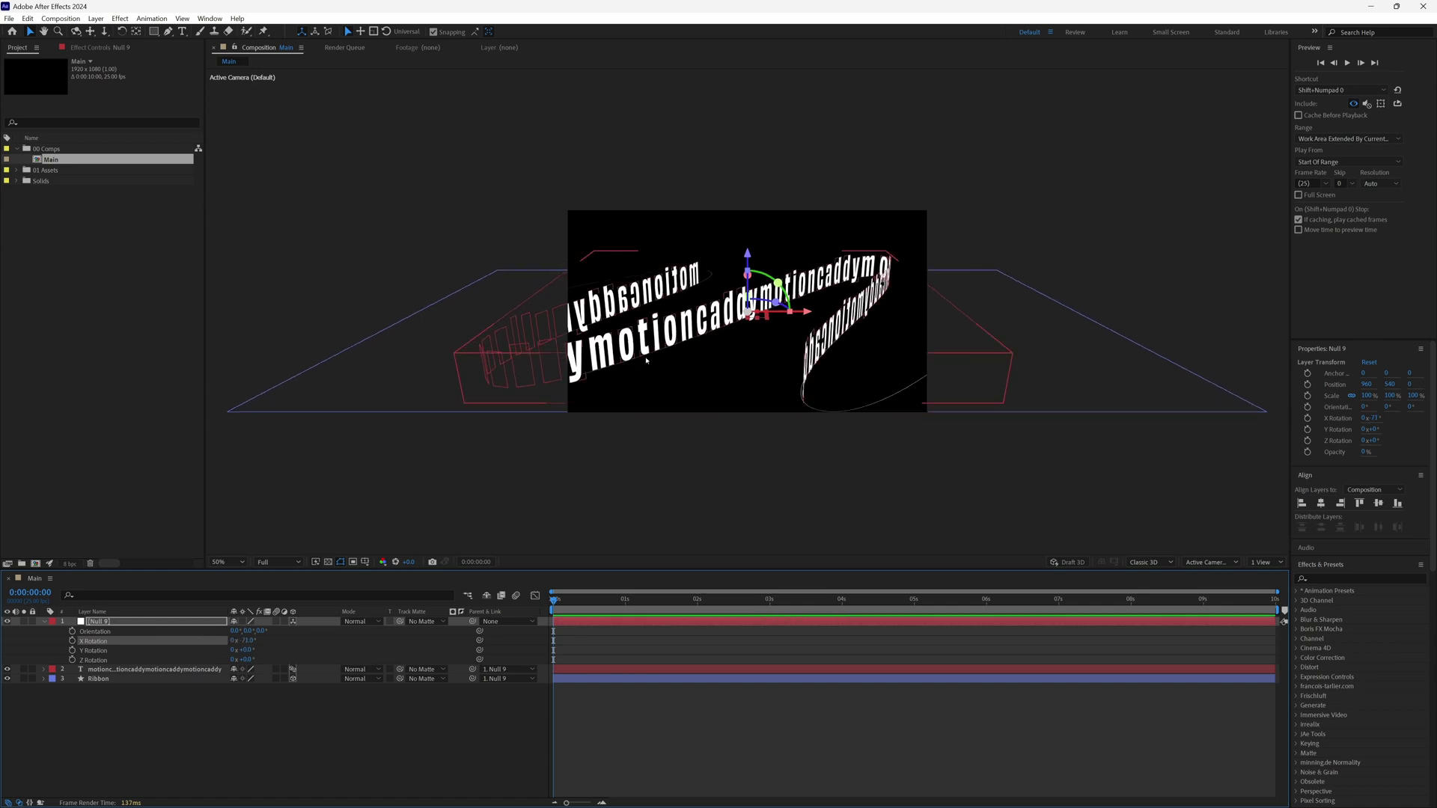
Raise the null object in the frame by changing its Y position to about 430.
{"action": "left_click", "coordinate": [212, 619]}
{"action": "key", "text": "p"}
{"action": "left_click_drag", "start_coordinate": [260, 631], "coordinate": [188, 623]}
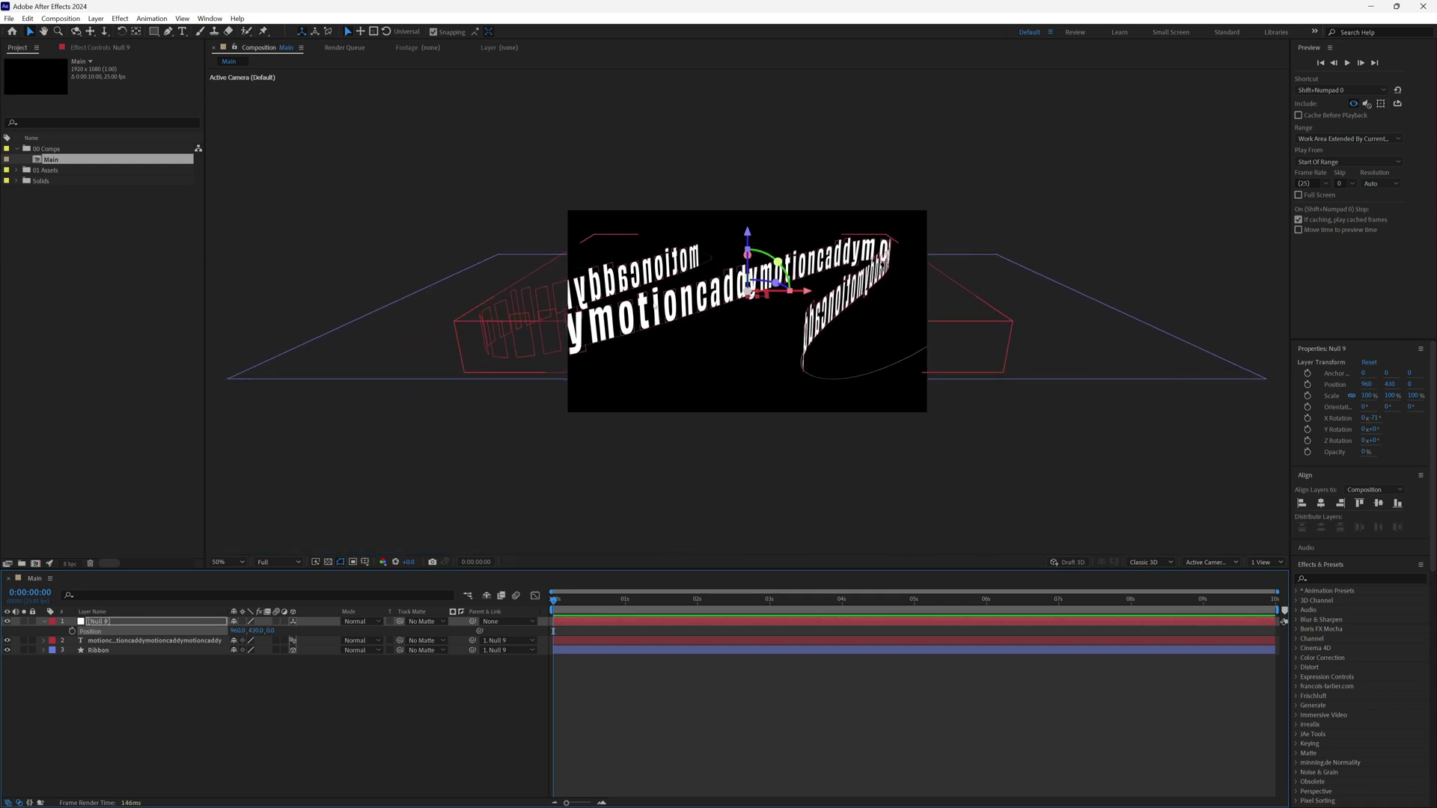
Lengthen the ribbon text by copying all of its existing text and pasting it at the end.
{"action": "key", "text": "ctrl+t"}
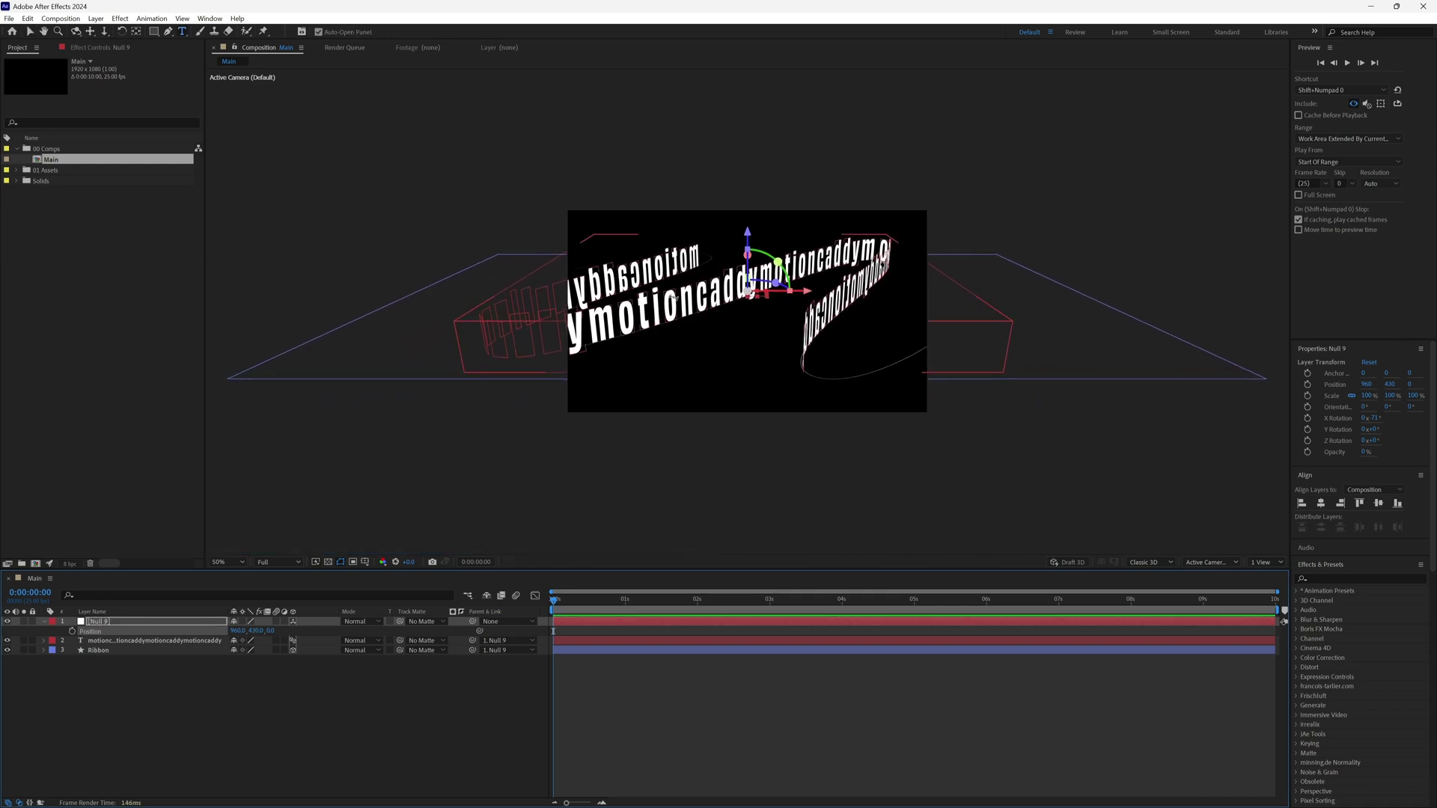
{"action": "left_click", "coordinate": [658, 307]}
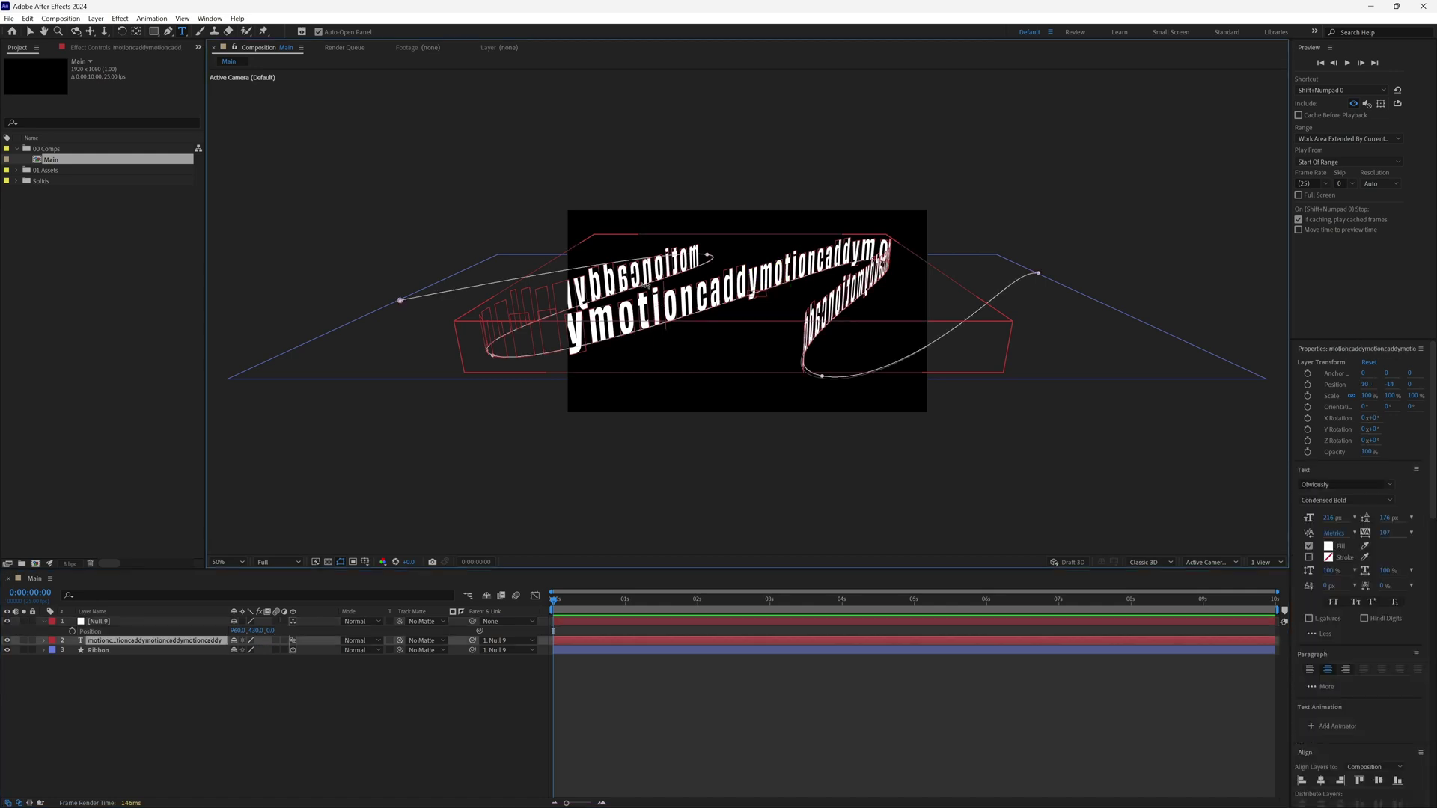
{"action": "key", "text": "ctrl+a"}
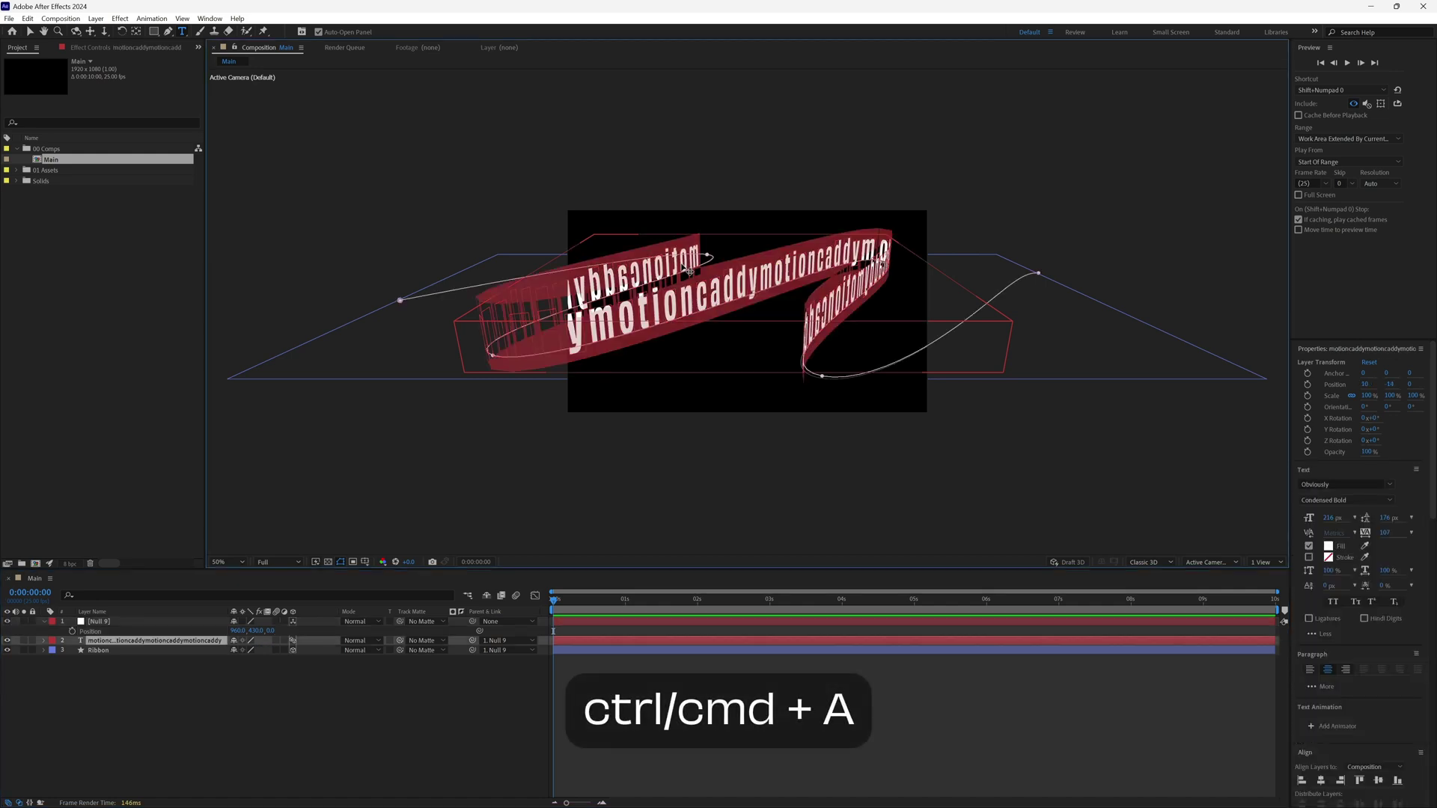
{"action": "key", "text": "ctrl+c"}
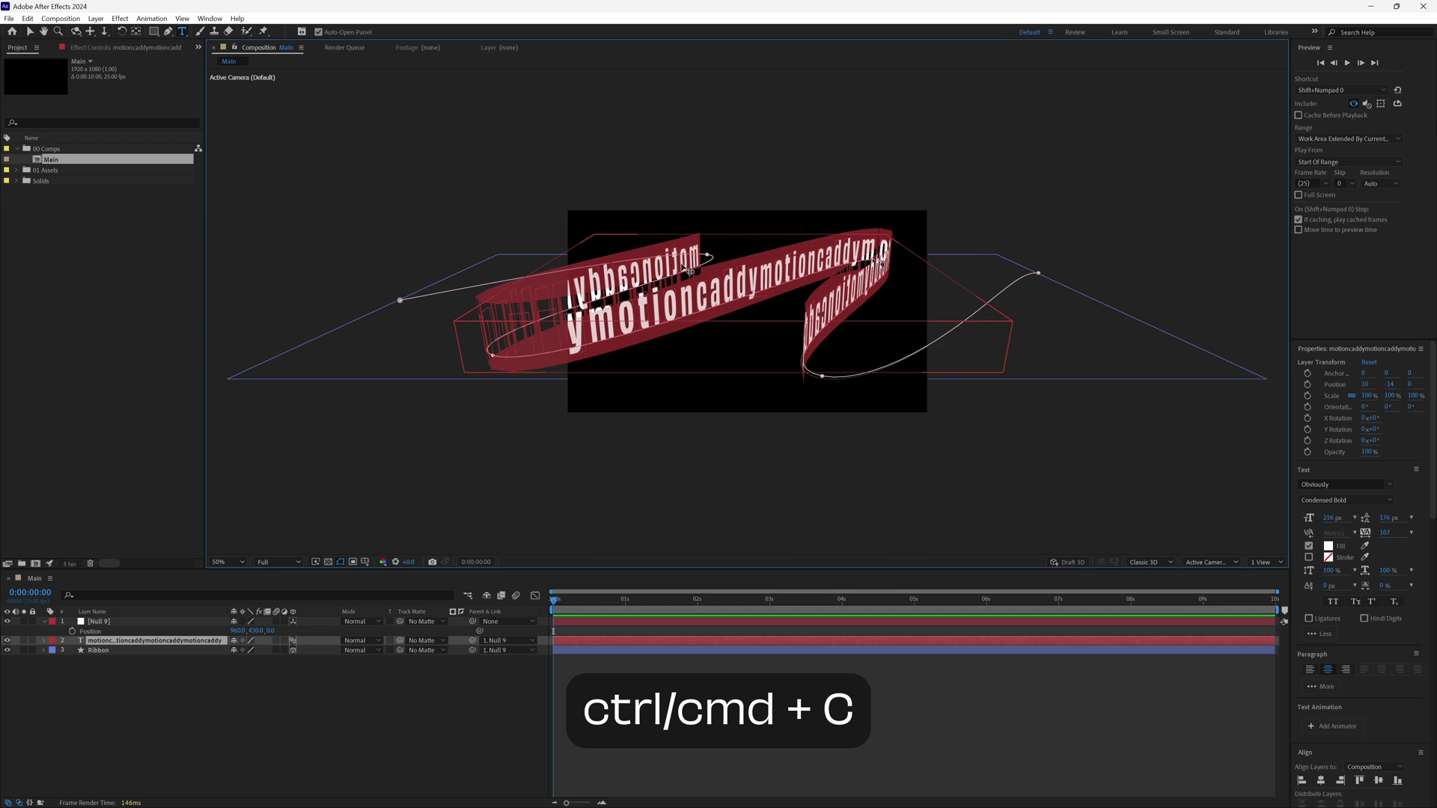
{"action": "key", "text": "Right"}
{"action": "key", "text": "ctrl+v"}
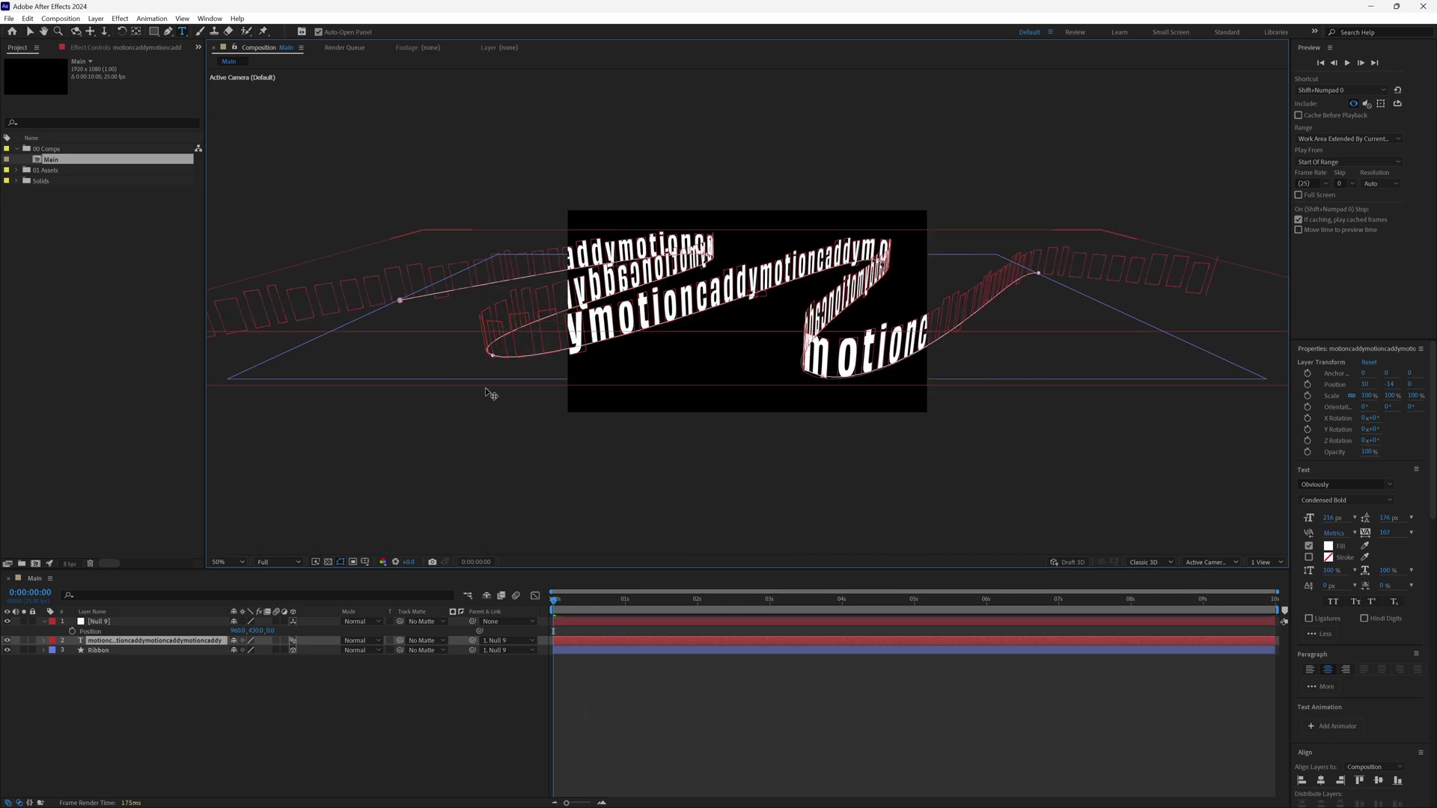
{"action": "left_click", "coordinate": [281, 719]}
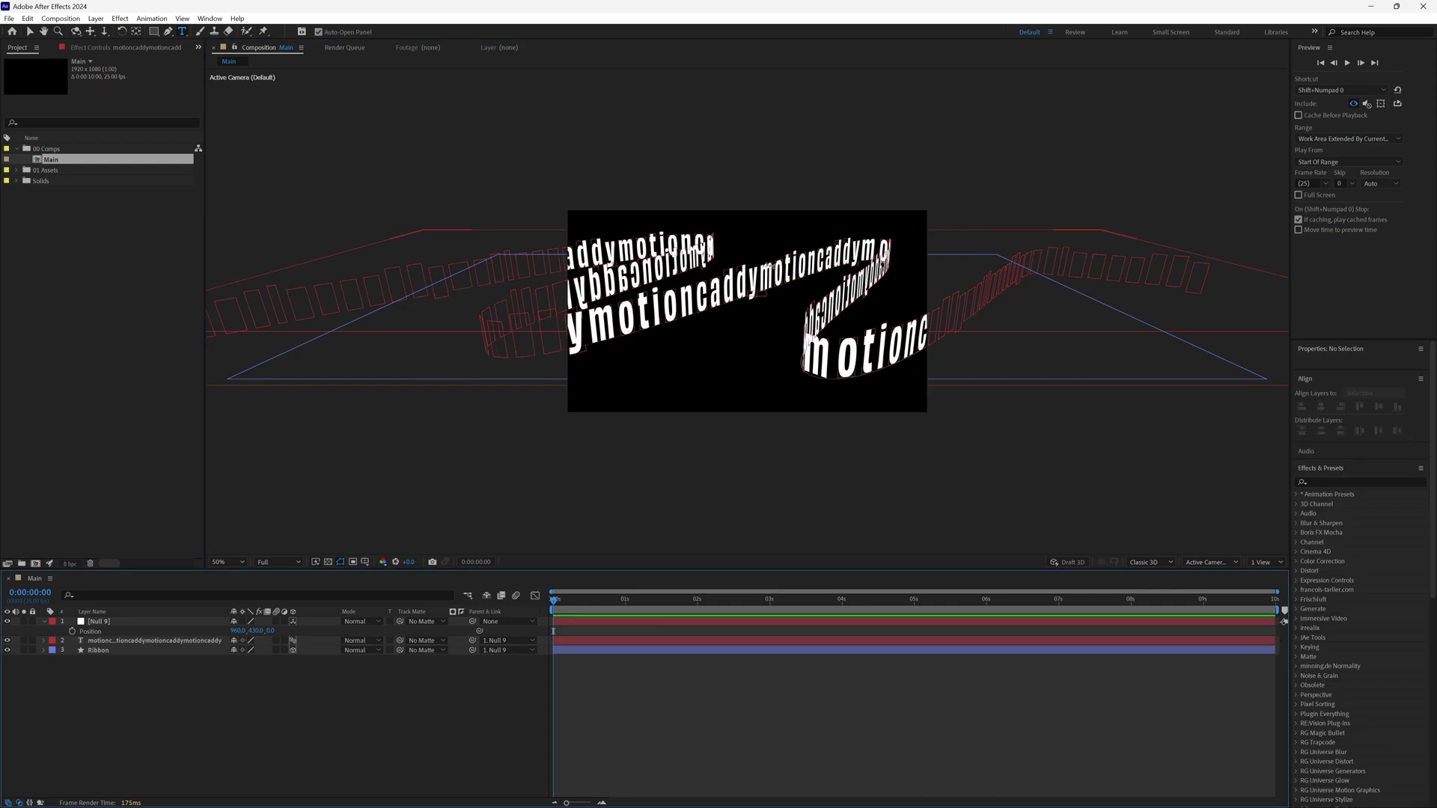
Return to the Selection tool, select the Ribbon layer and switch the composition's 3D renderer to Advanced 3D.
{"action": "key", "text": "v"}
{"action": "left_click", "coordinate": [104, 652]}
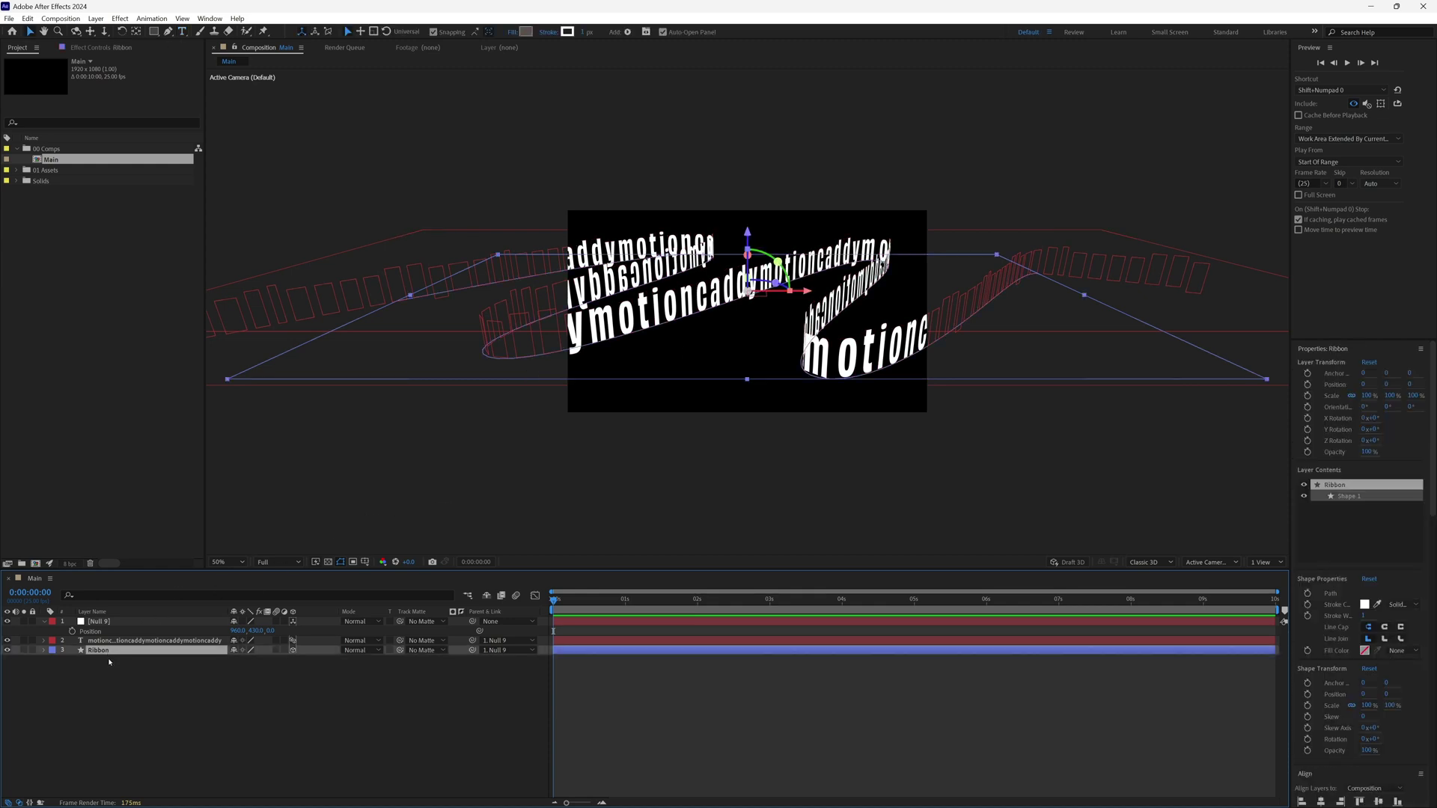
{"action": "left_click", "coordinate": [42, 622]}
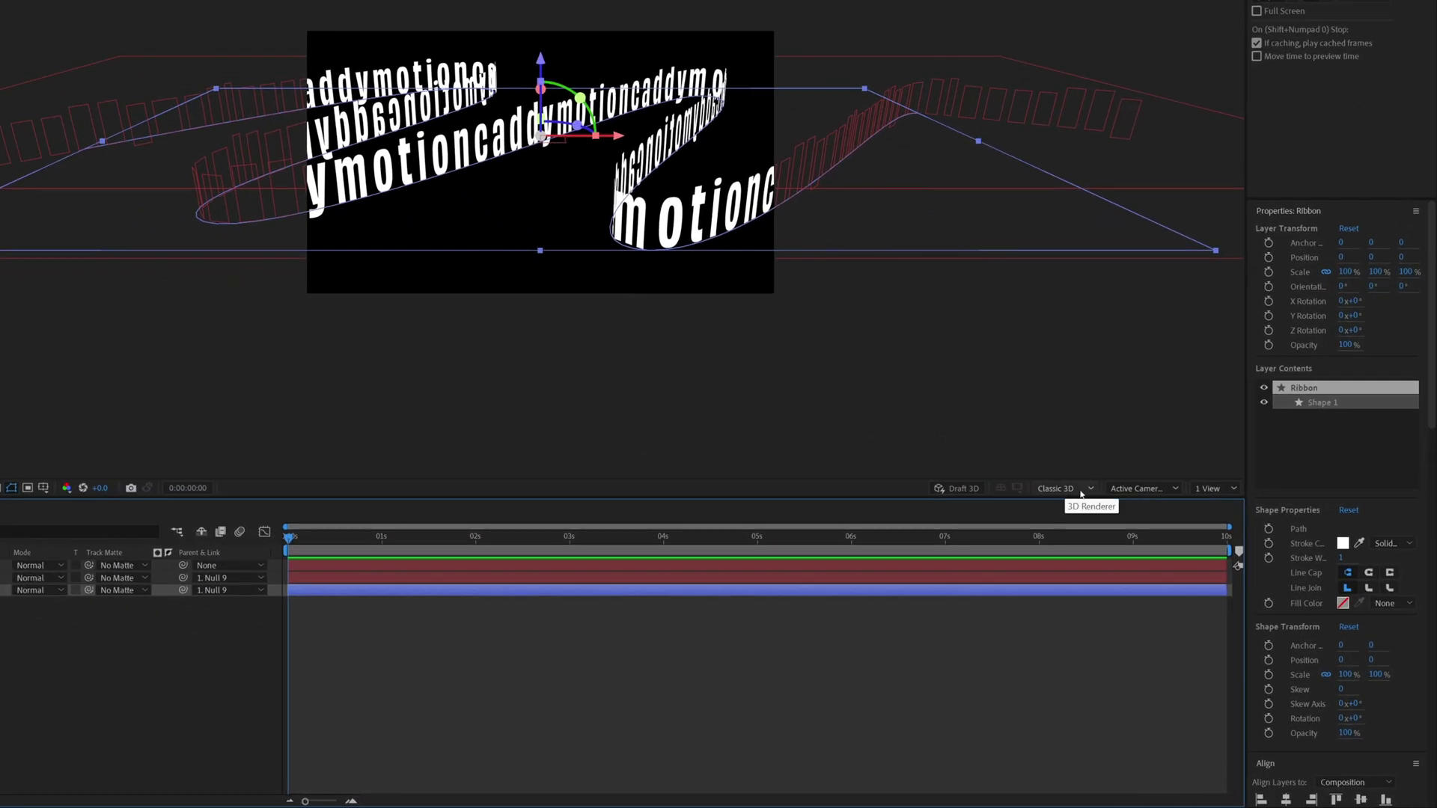
{"action": "left_click", "coordinate": [1067, 490]}
{"action": "left_click", "coordinate": [1105, 524]}
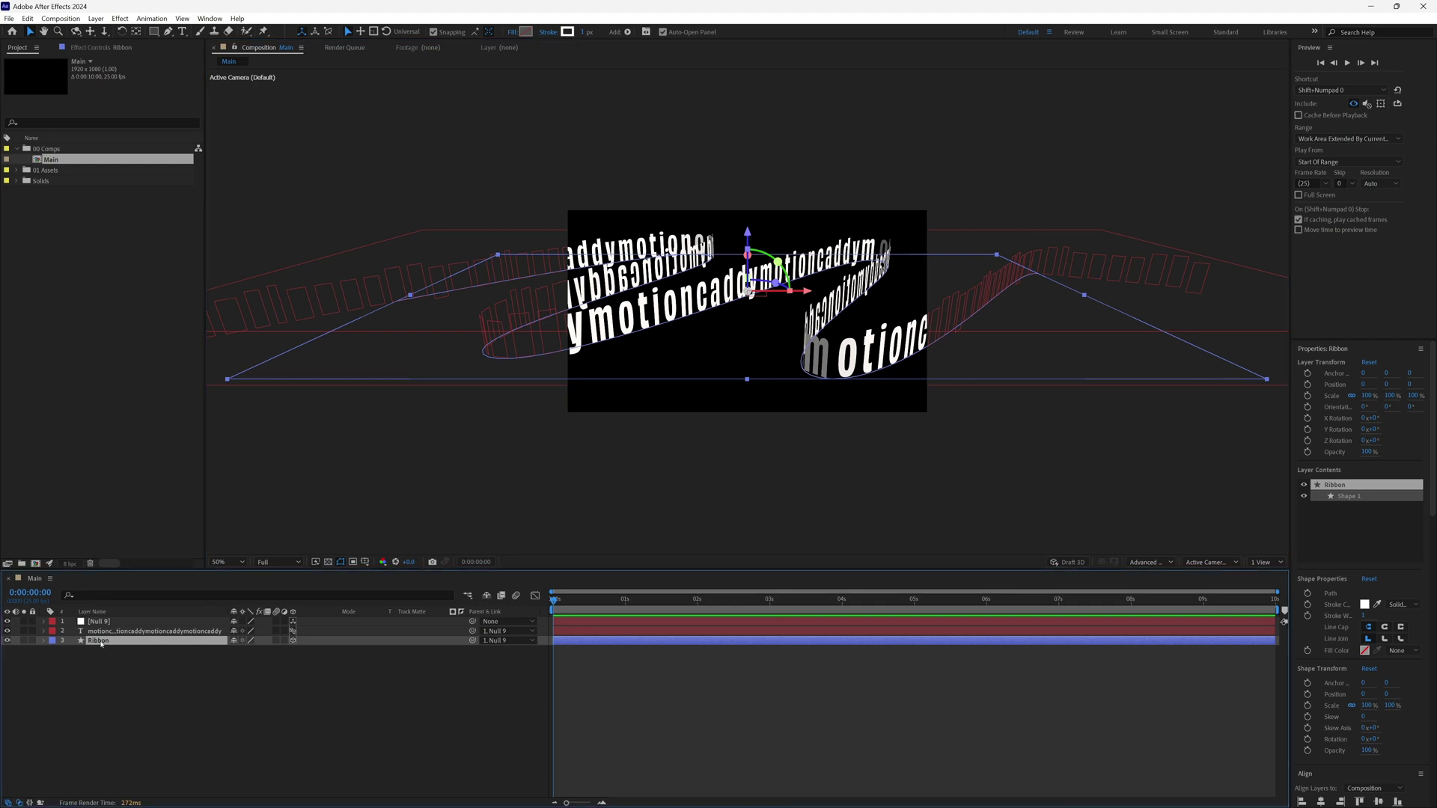
Extrude the Ribbon layer to a depth of 300 and raise it to a Z Position of -200.
{"action": "left_click", "coordinate": [43, 639]}
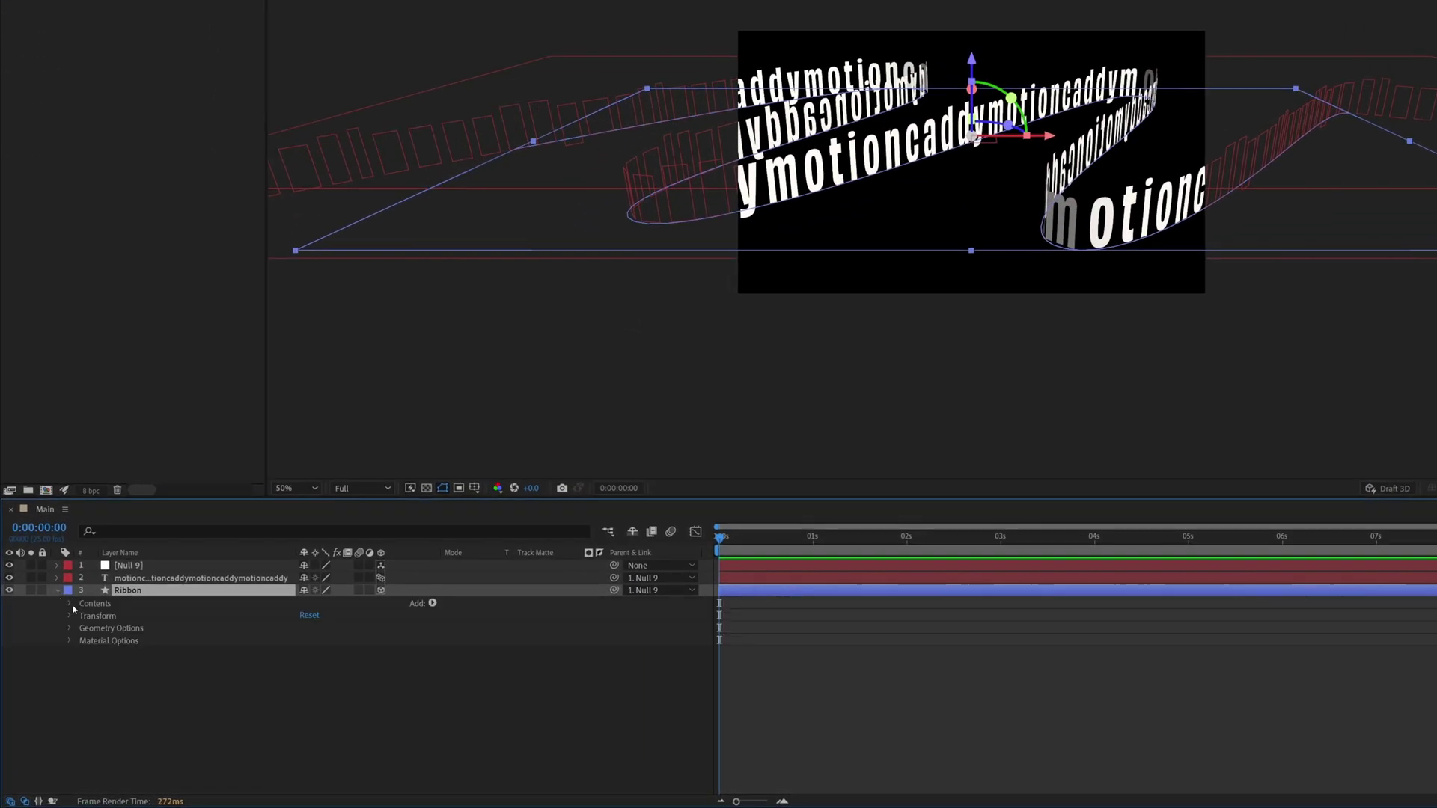
{"action": "left_click", "coordinate": [110, 629]}
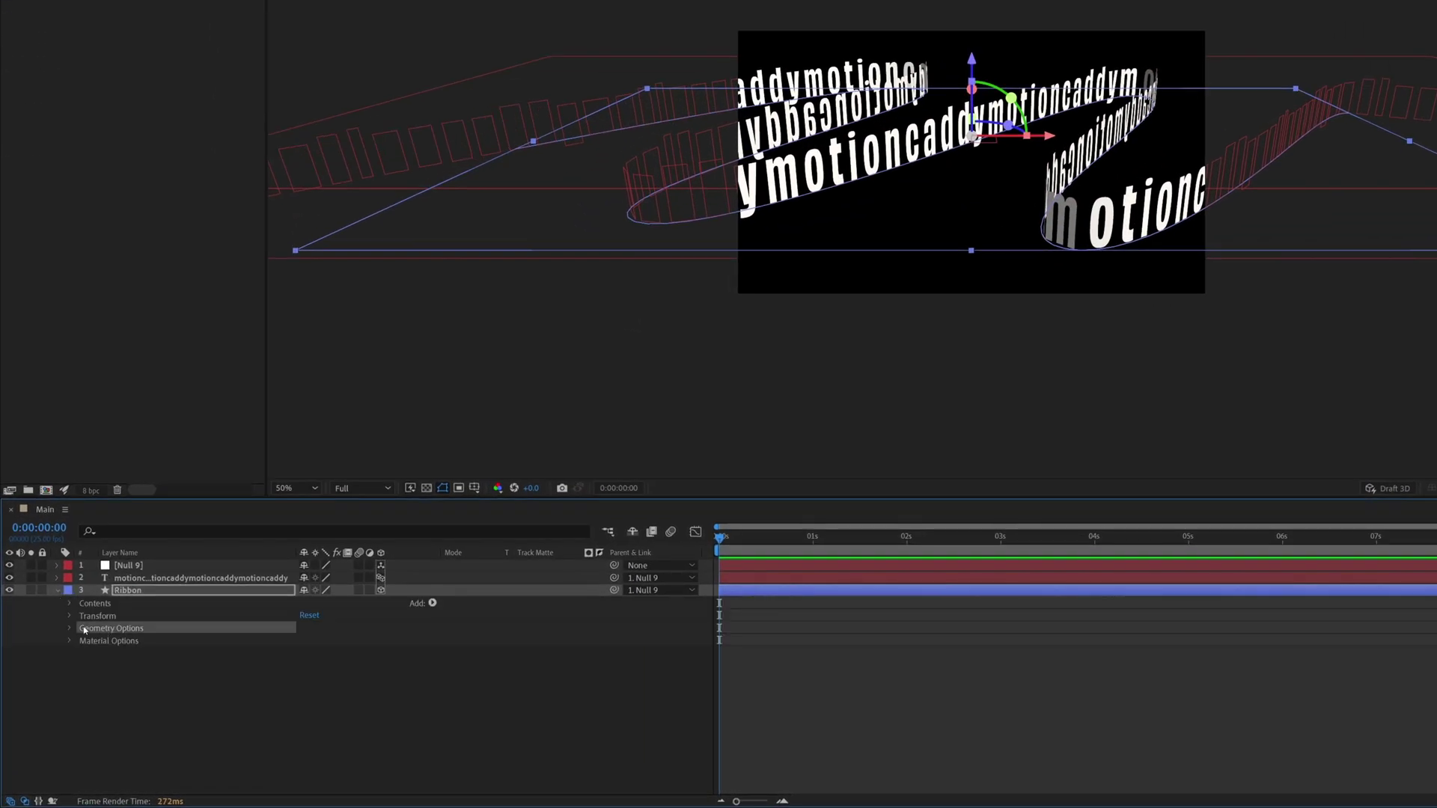
{"action": "left_click", "coordinate": [70, 628]}
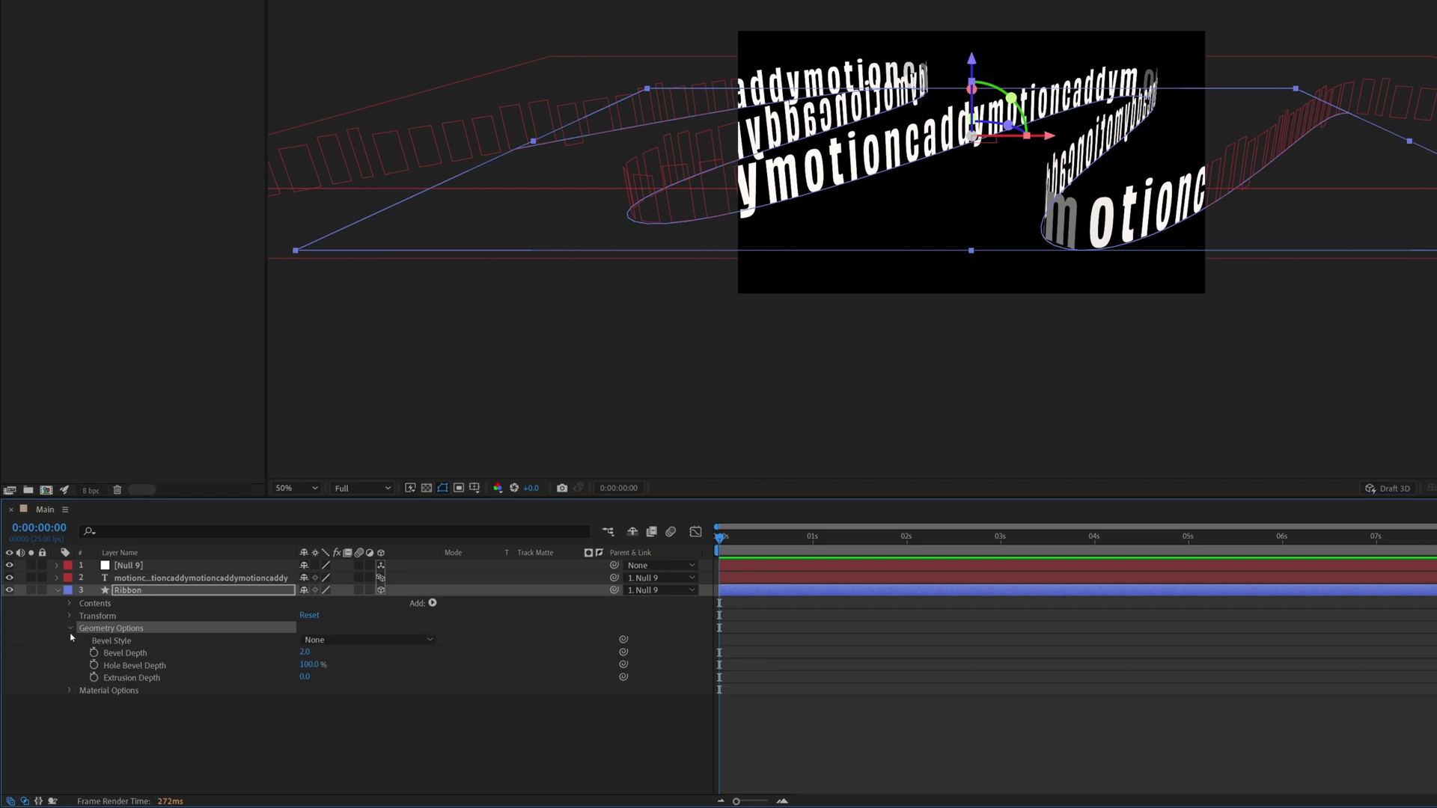
{"action": "left_click", "coordinate": [139, 680]}
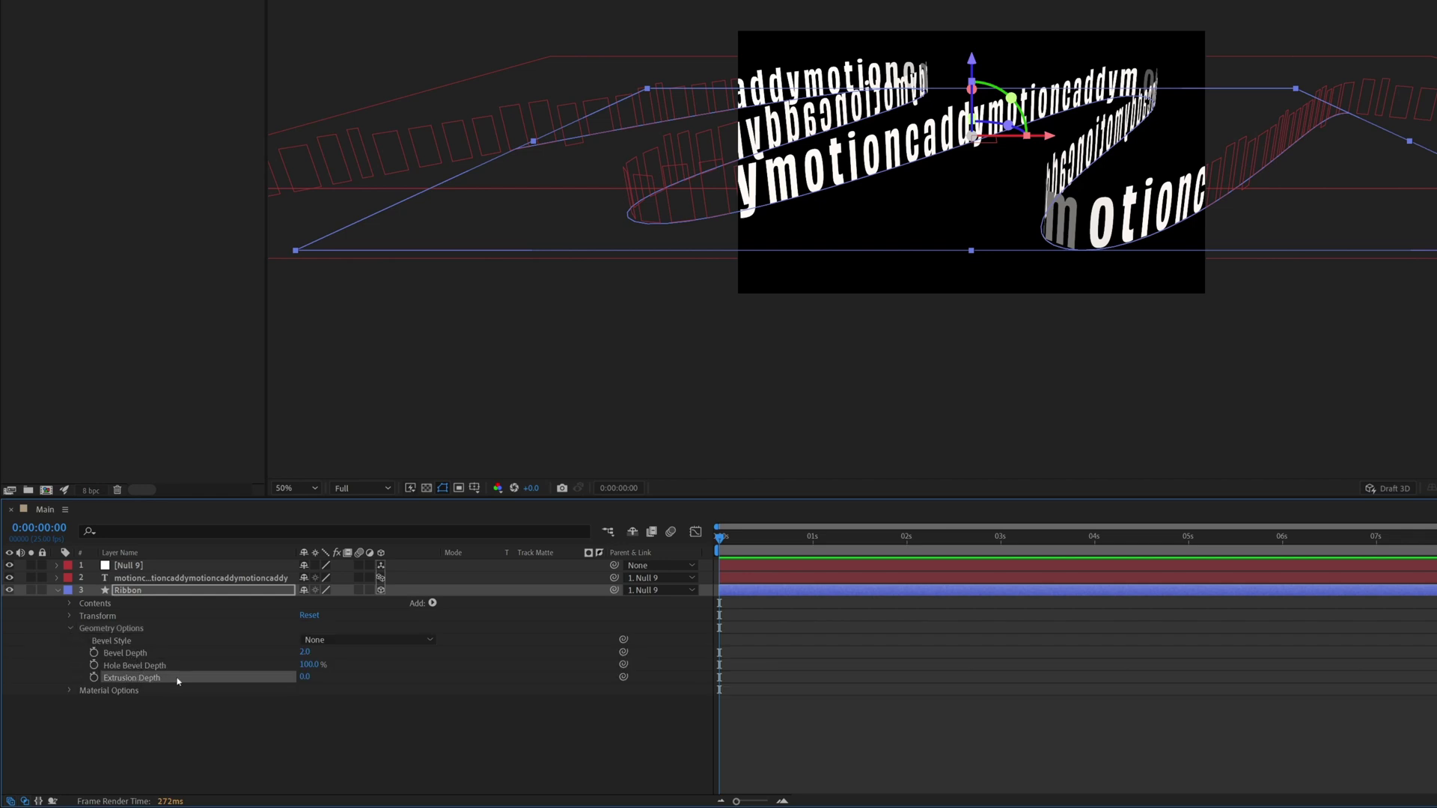
{"action": "left_click", "coordinate": [303, 677]}
{"action": "type", "text": "300"}
{"action": "key", "text": "Return"}
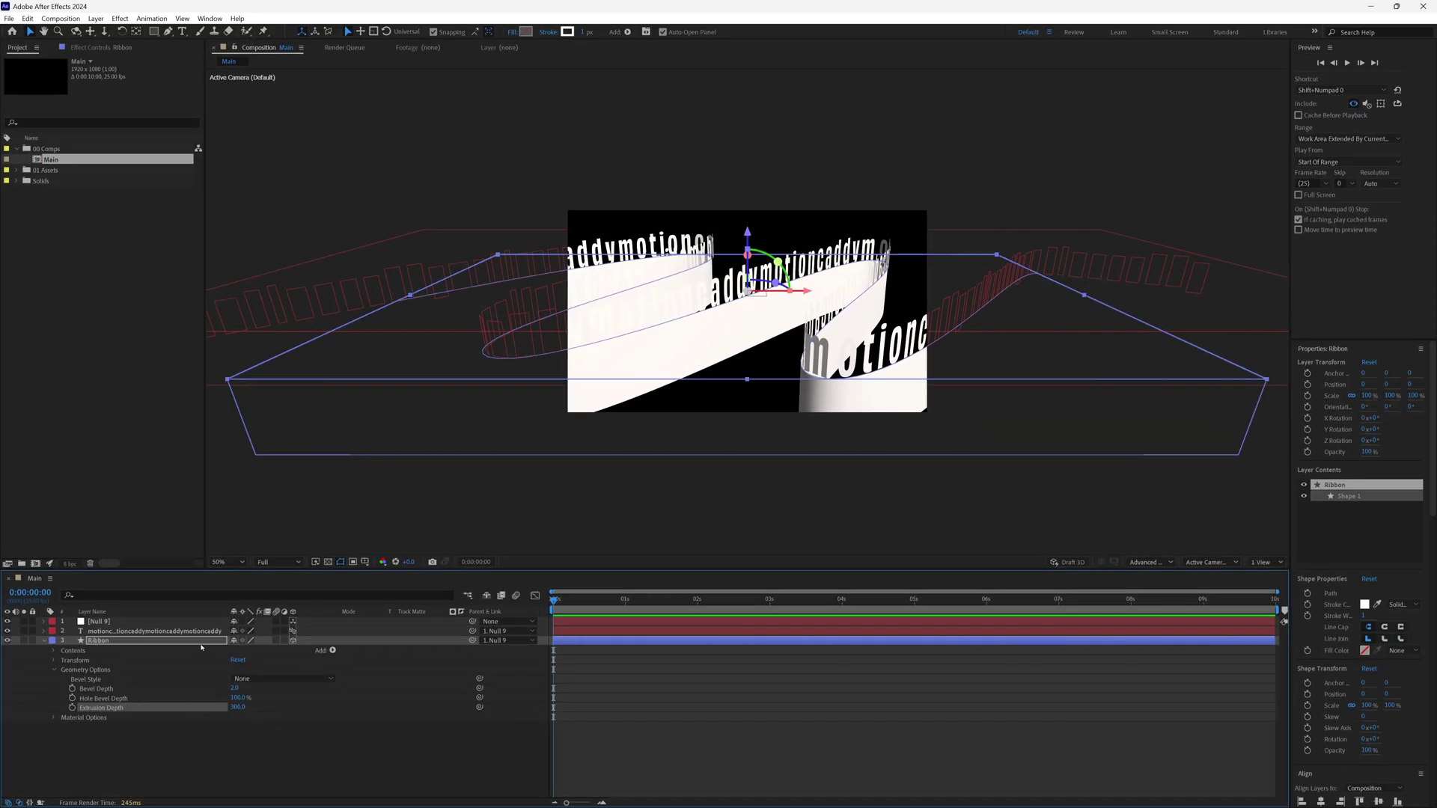
{"action": "key", "text": "p"}
{"action": "left_click_drag", "start_coordinate": [260, 650], "coordinate": [118, 625]}
Change the fill colour of the motioncaddy text layer to black.
{"action": "left_click", "coordinate": [109, 631]}
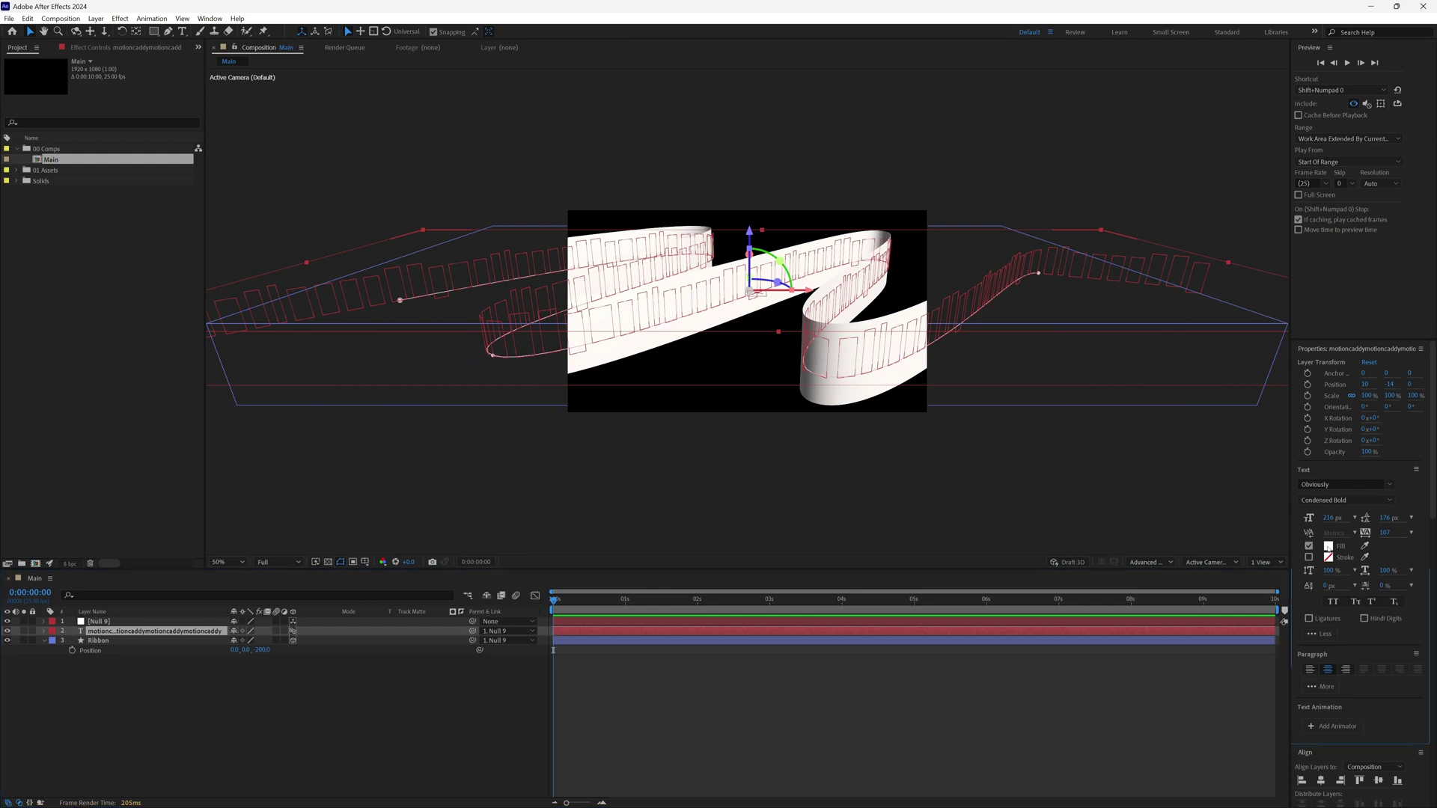
{"action": "left_click", "coordinate": [1329, 546]}
{"action": "left_click_drag", "start_coordinate": [674, 524], "coordinate": [746, 592]}
{"action": "left_click", "coordinate": [844, 478]}
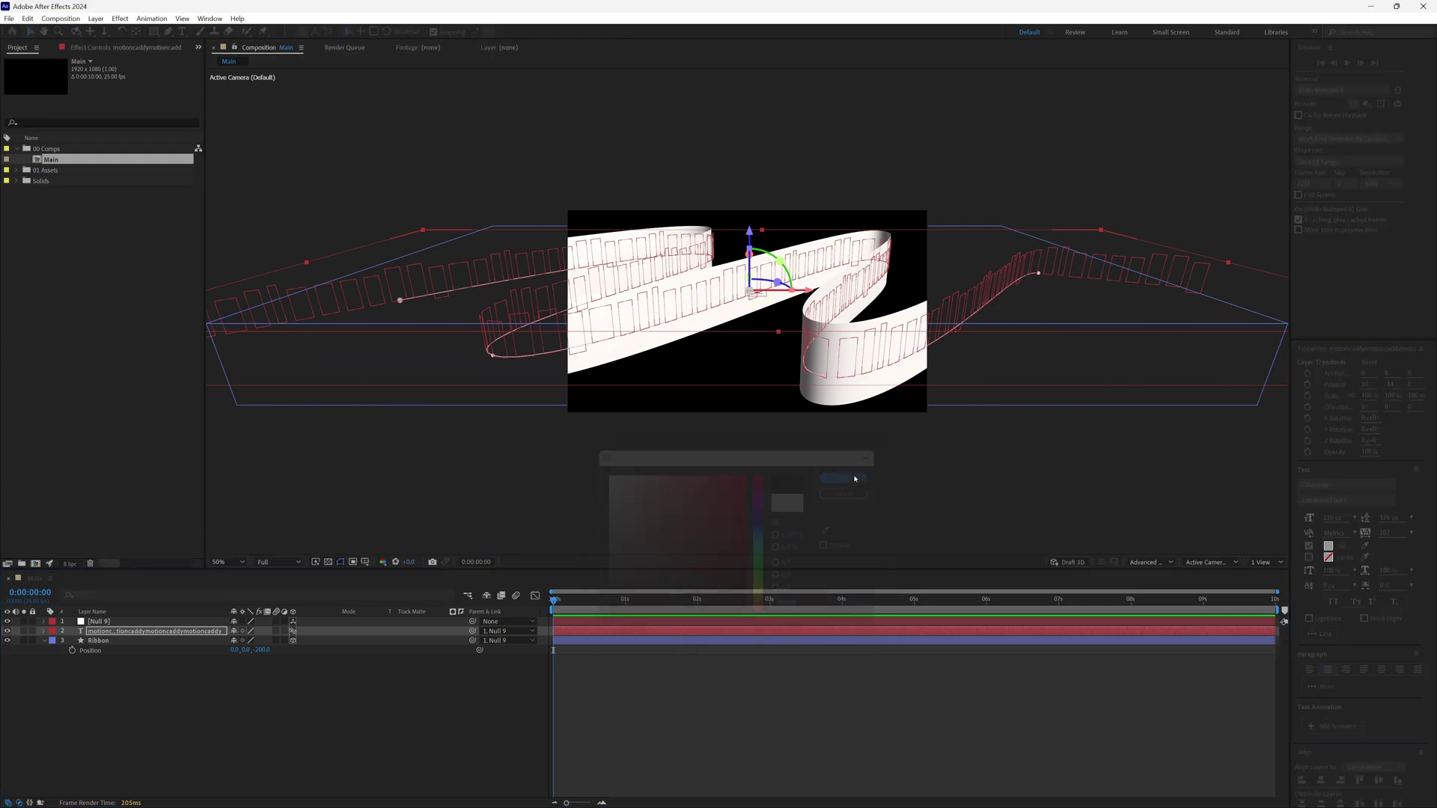
{"action": "left_click", "coordinate": [150, 588]}
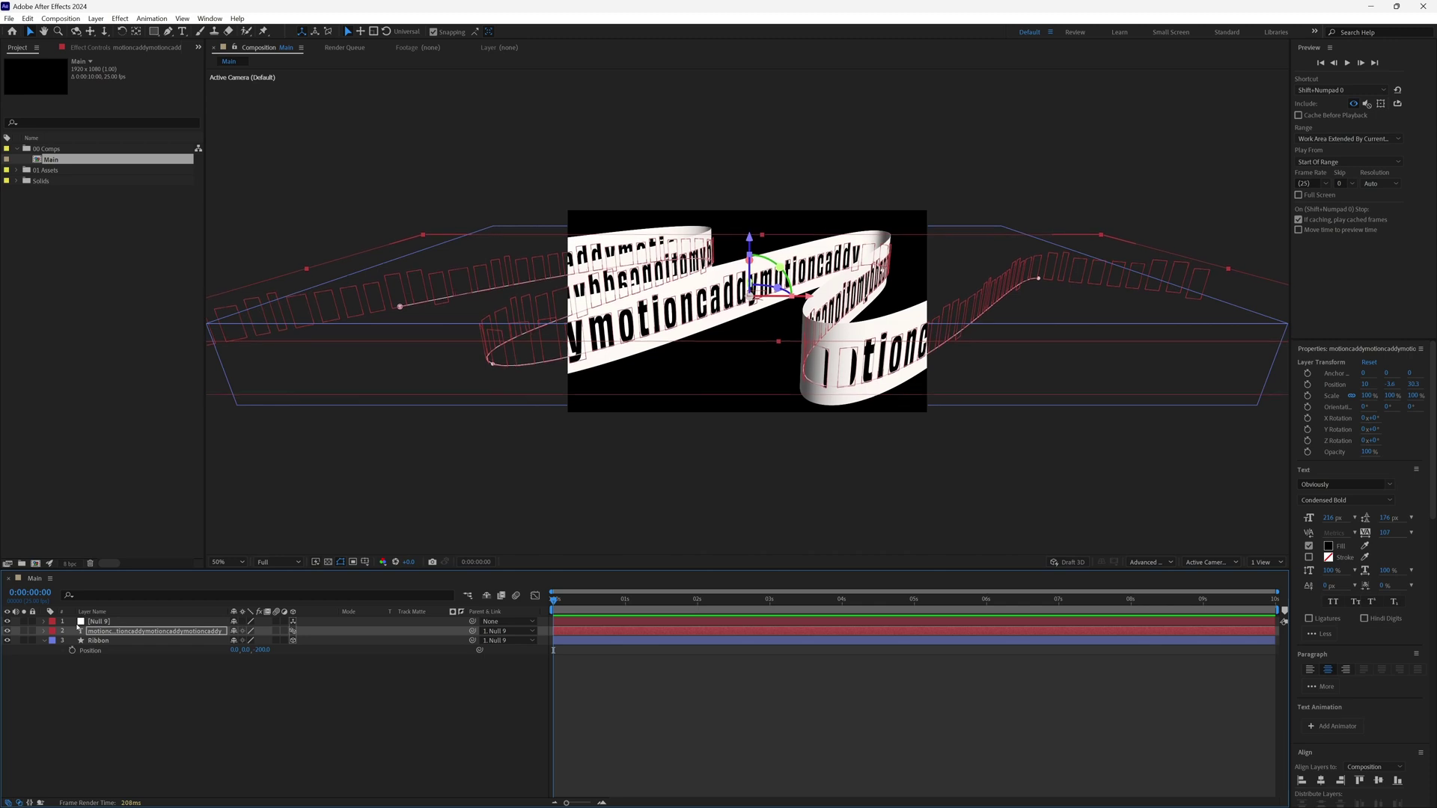
Shift the text layer to an X Position of 13 and a Y Position of 16.4 so the letters sit on the ribbon surface.
{"action": "key", "text": "p"}
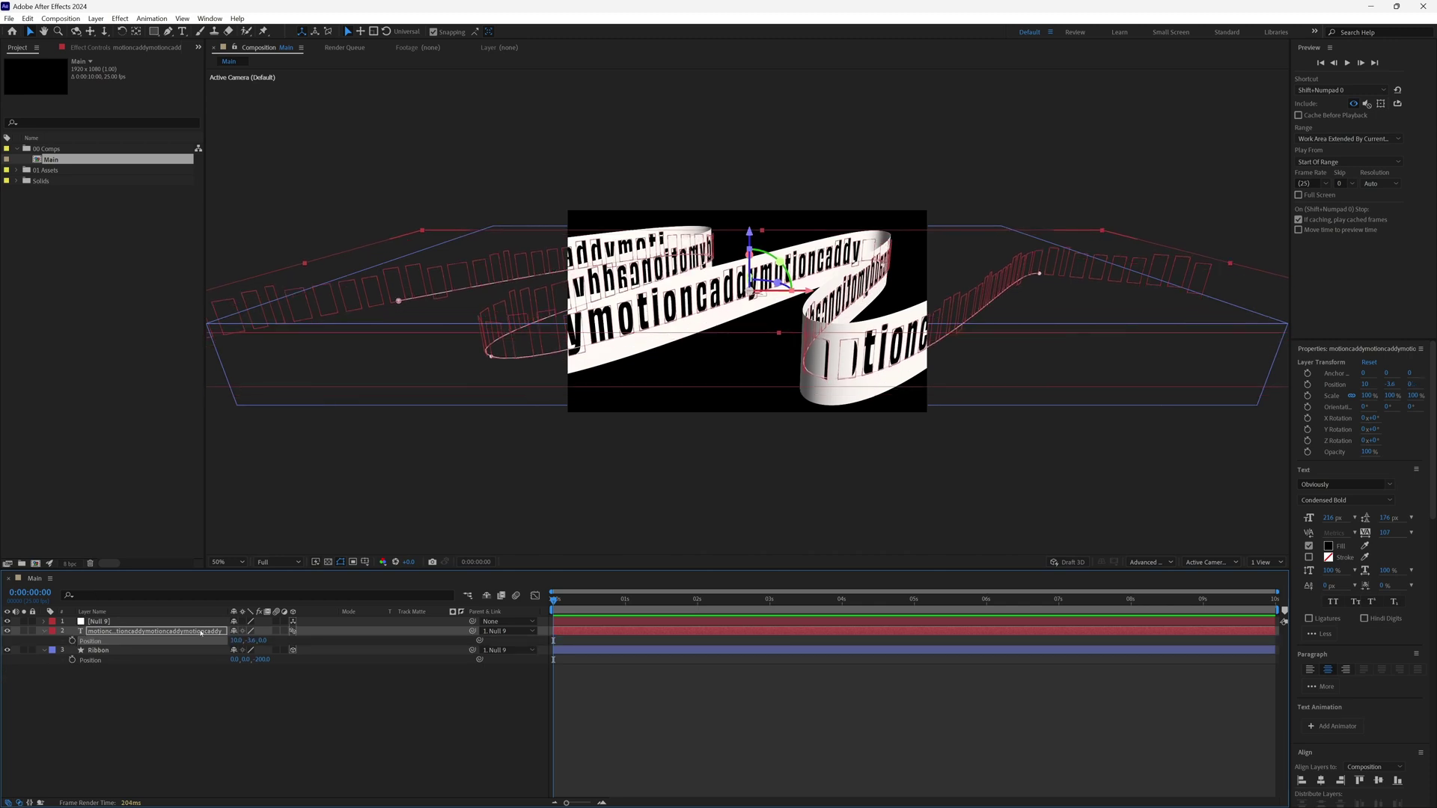
{"action": "left_click", "coordinate": [236, 641]}
{"action": "key", "text": "Up"}
{"action": "key", "text": "Up"}
{"action": "key", "text": "Up"}
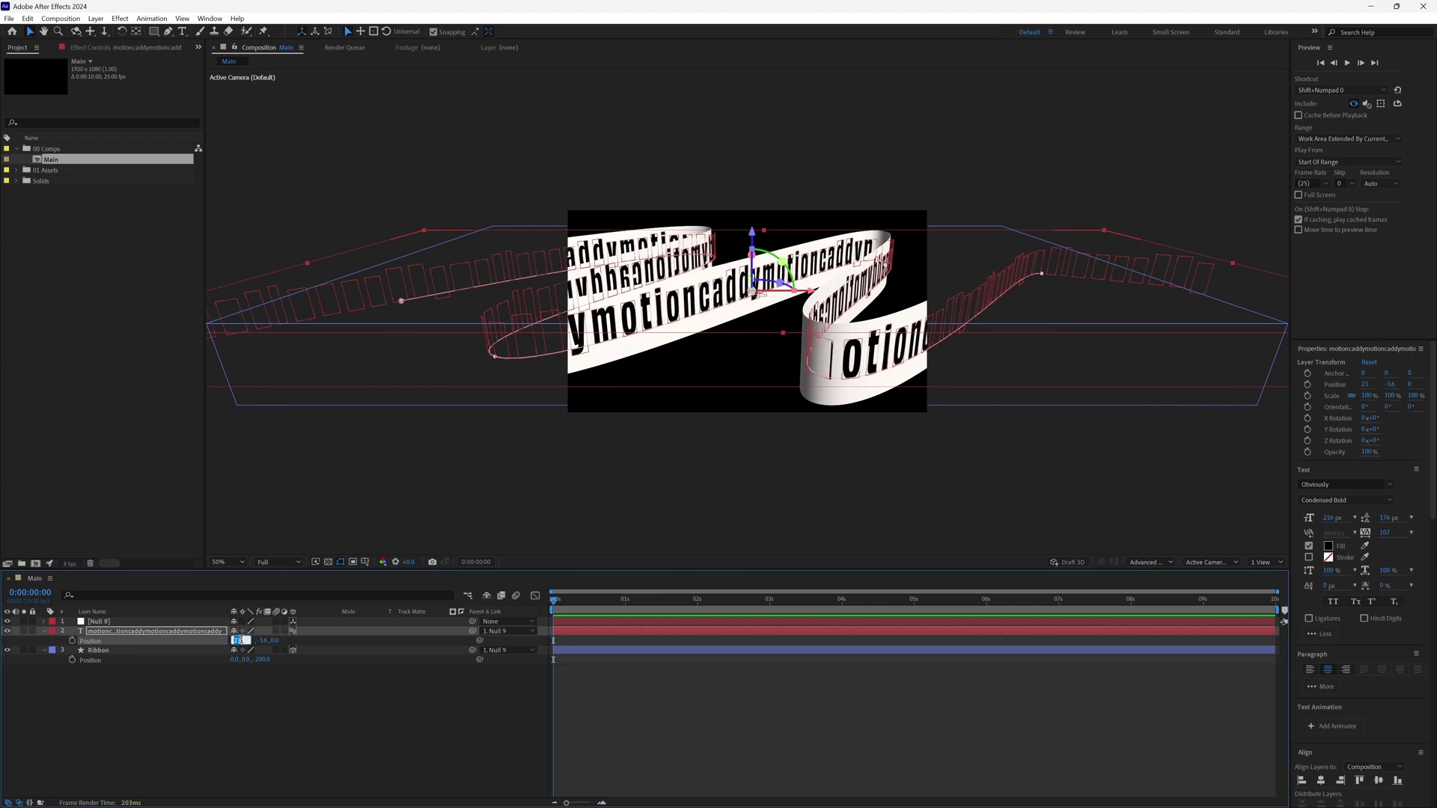
{"action": "key", "text": "Tab"}
{"action": "key", "text": "shift+Up"}
{"action": "key", "text": "shift+Up"}
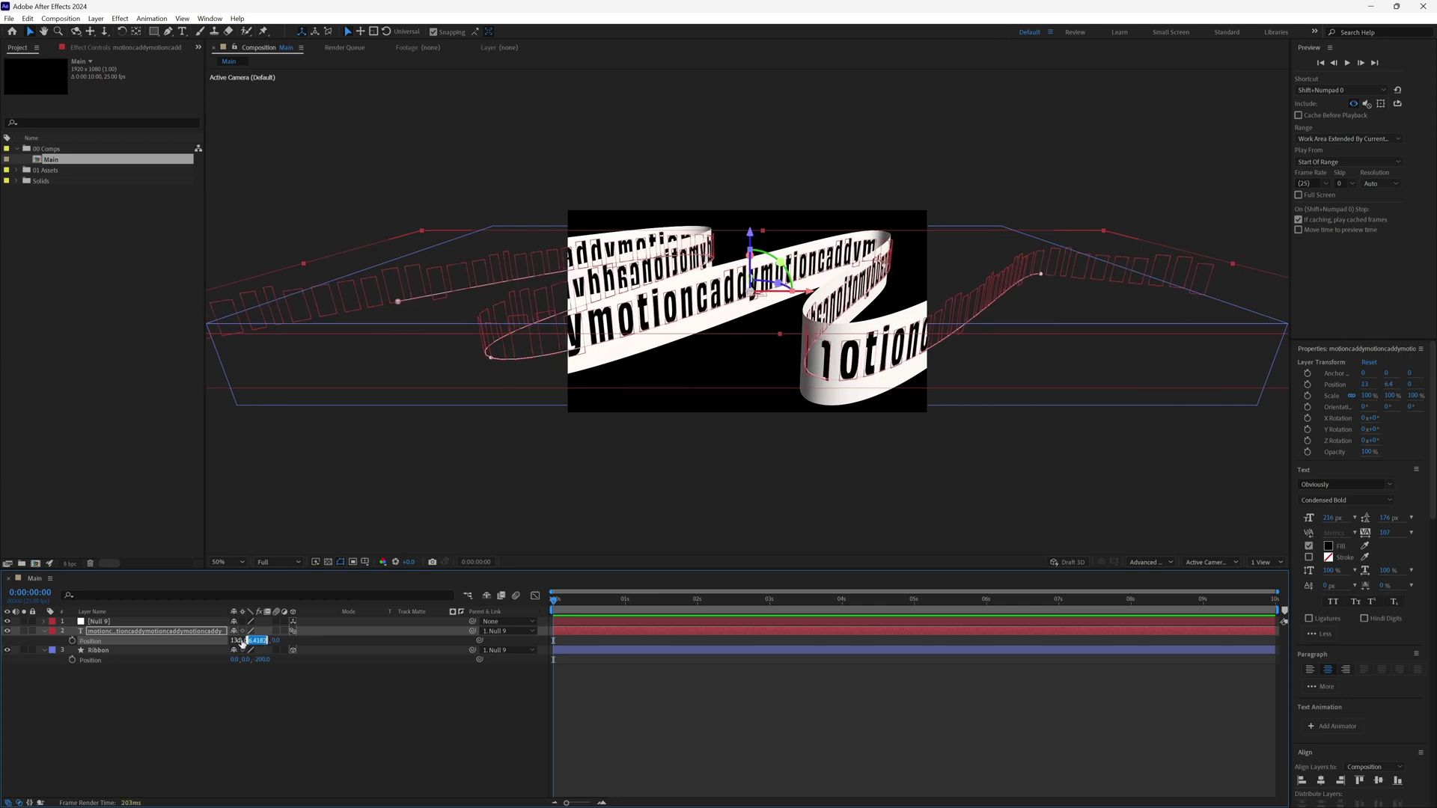
{"action": "left_click", "coordinate": [976, 323]}
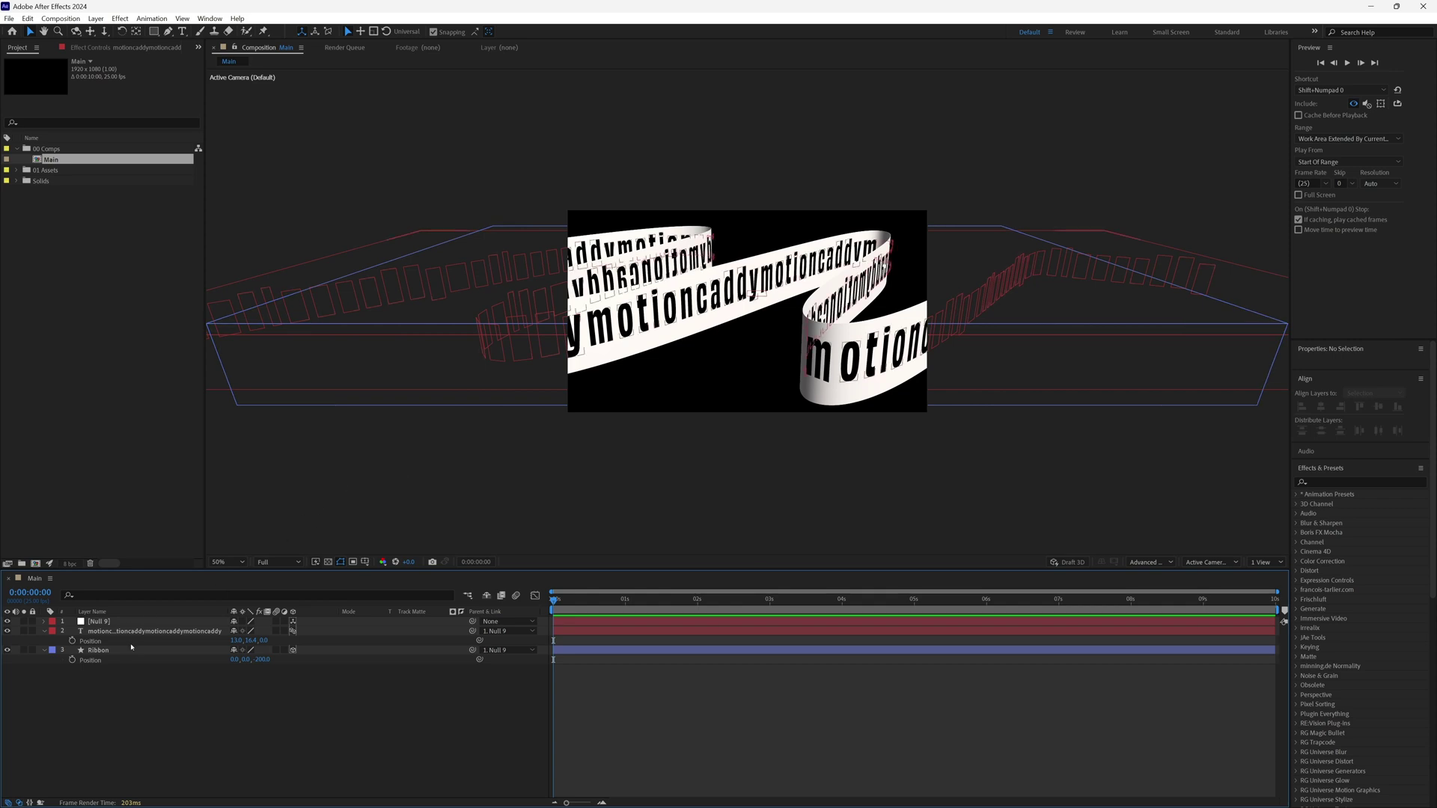
Centre the Ribbon layer vertically behind the text by setting its Z Position to -216.
{"action": "left_click", "coordinate": [217, 651]}
{"action": "left_click", "coordinate": [264, 660]}
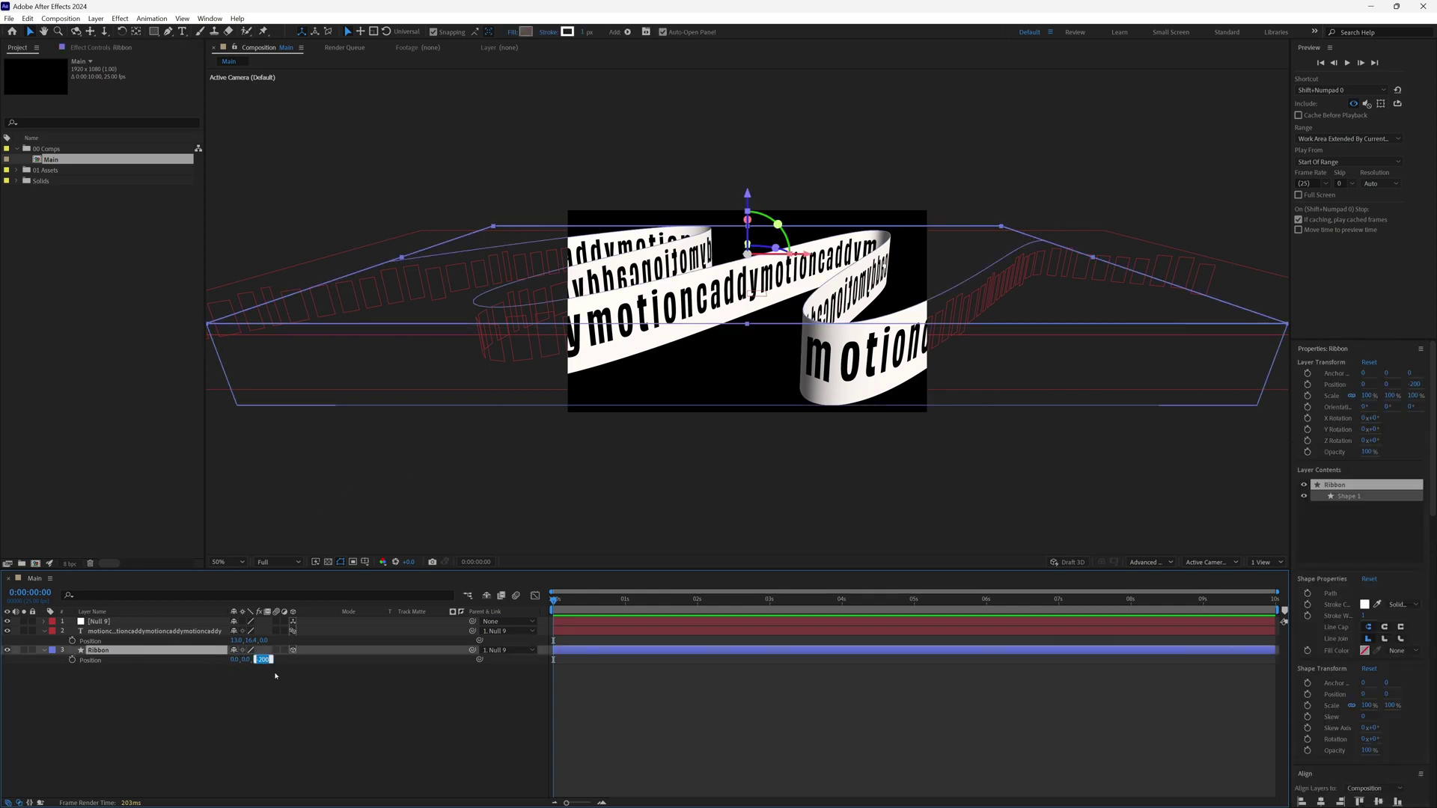
{"action": "key", "text": "shift+Up"}
{"action": "key", "text": "shift+Up"}
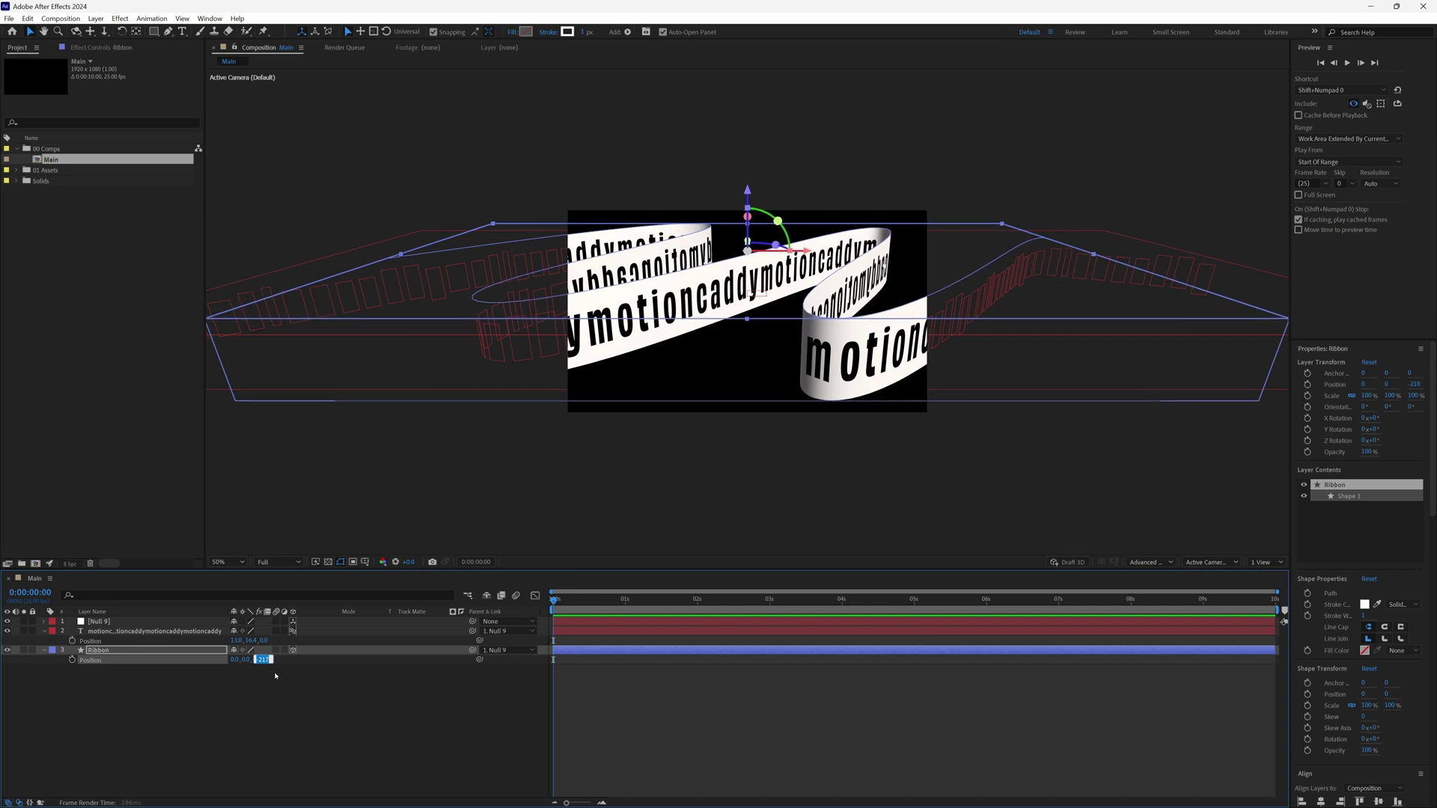
{"action": "key", "text": "Return"}
{"action": "left_click", "coordinate": [714, 696]}
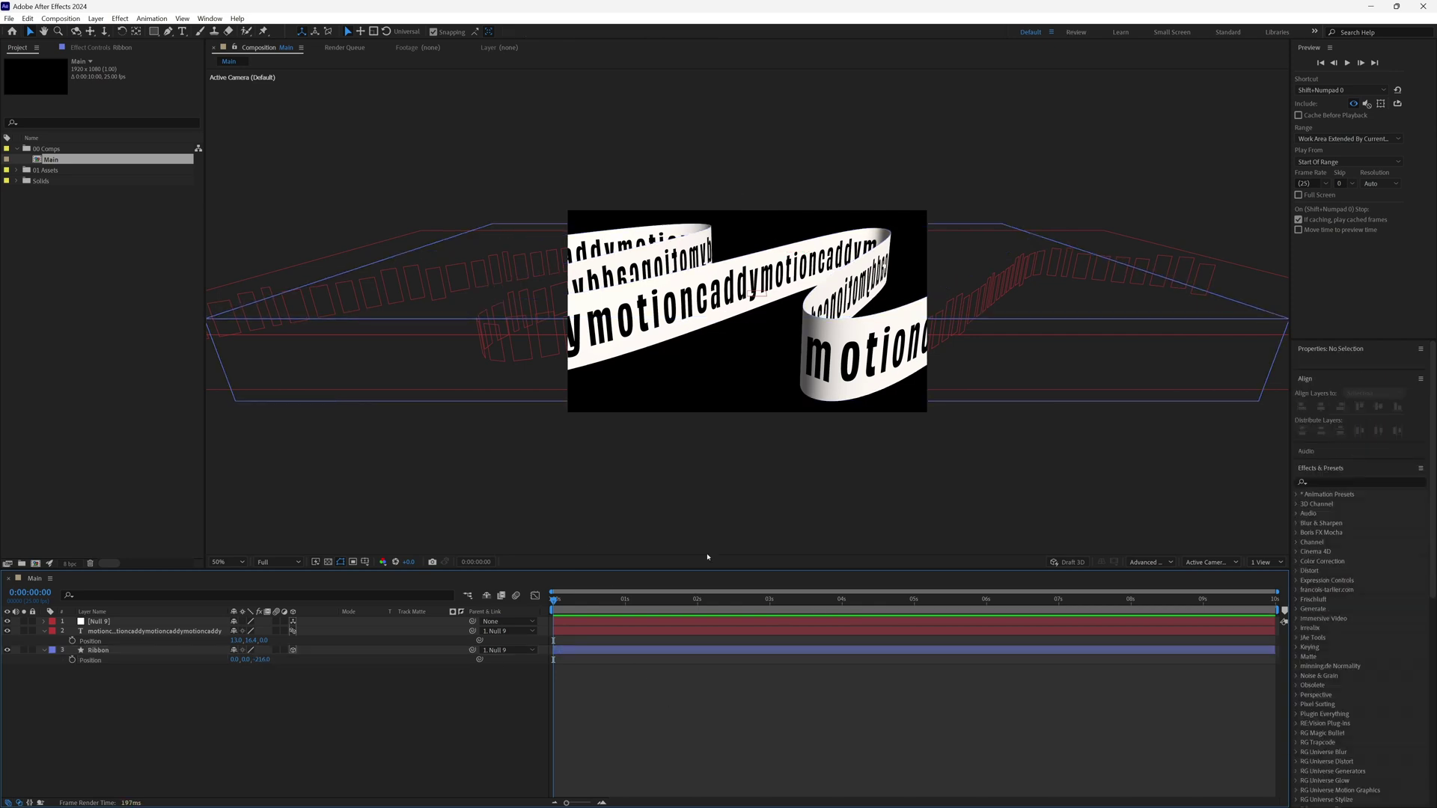
Open the text layer's Path Options and add a First Margin keyframe of 0 at the start of the composition.
{"action": "left_click", "coordinate": [37, 631]}
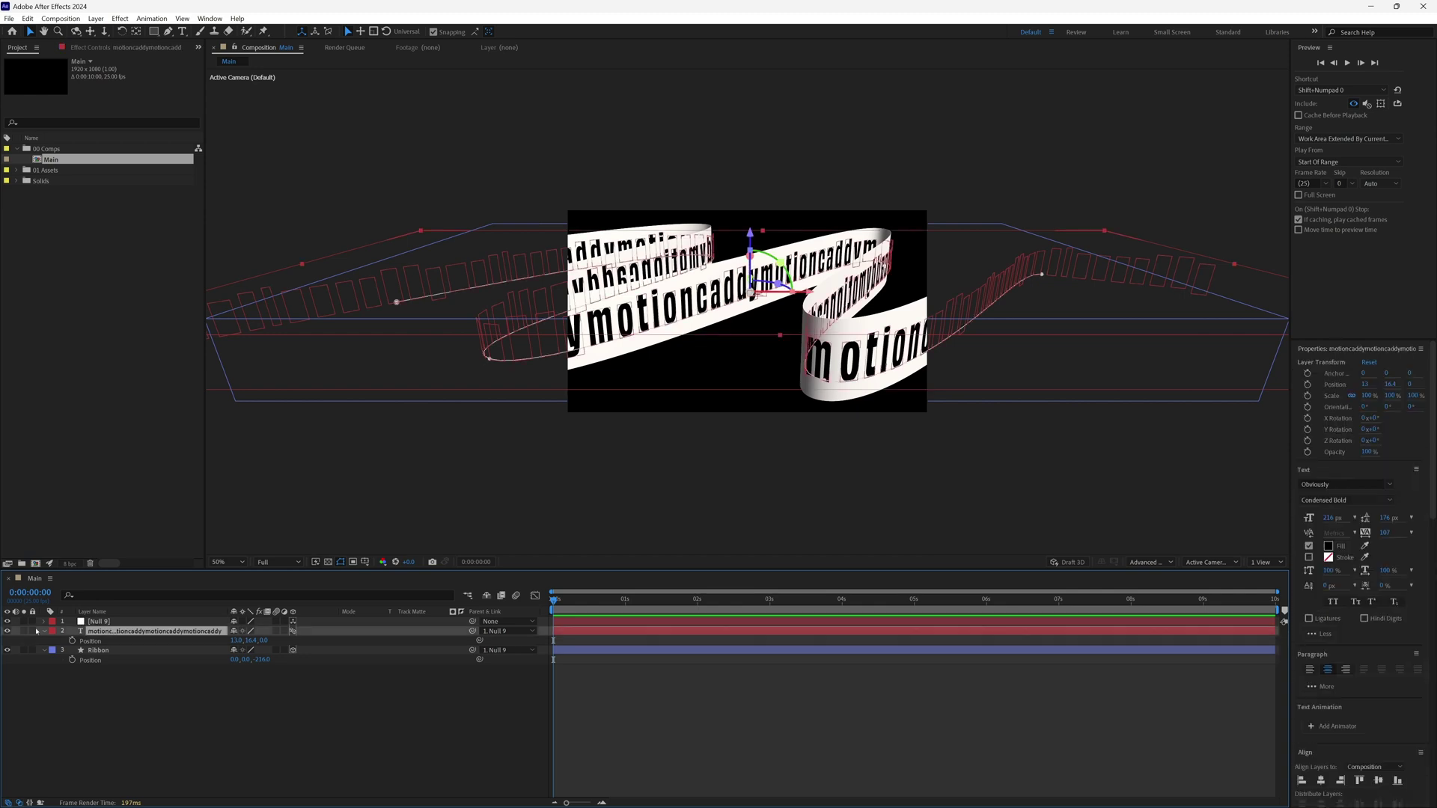
{"action": "left_click", "coordinate": [43, 633]}
{"action": "left_click", "coordinate": [43, 632]}
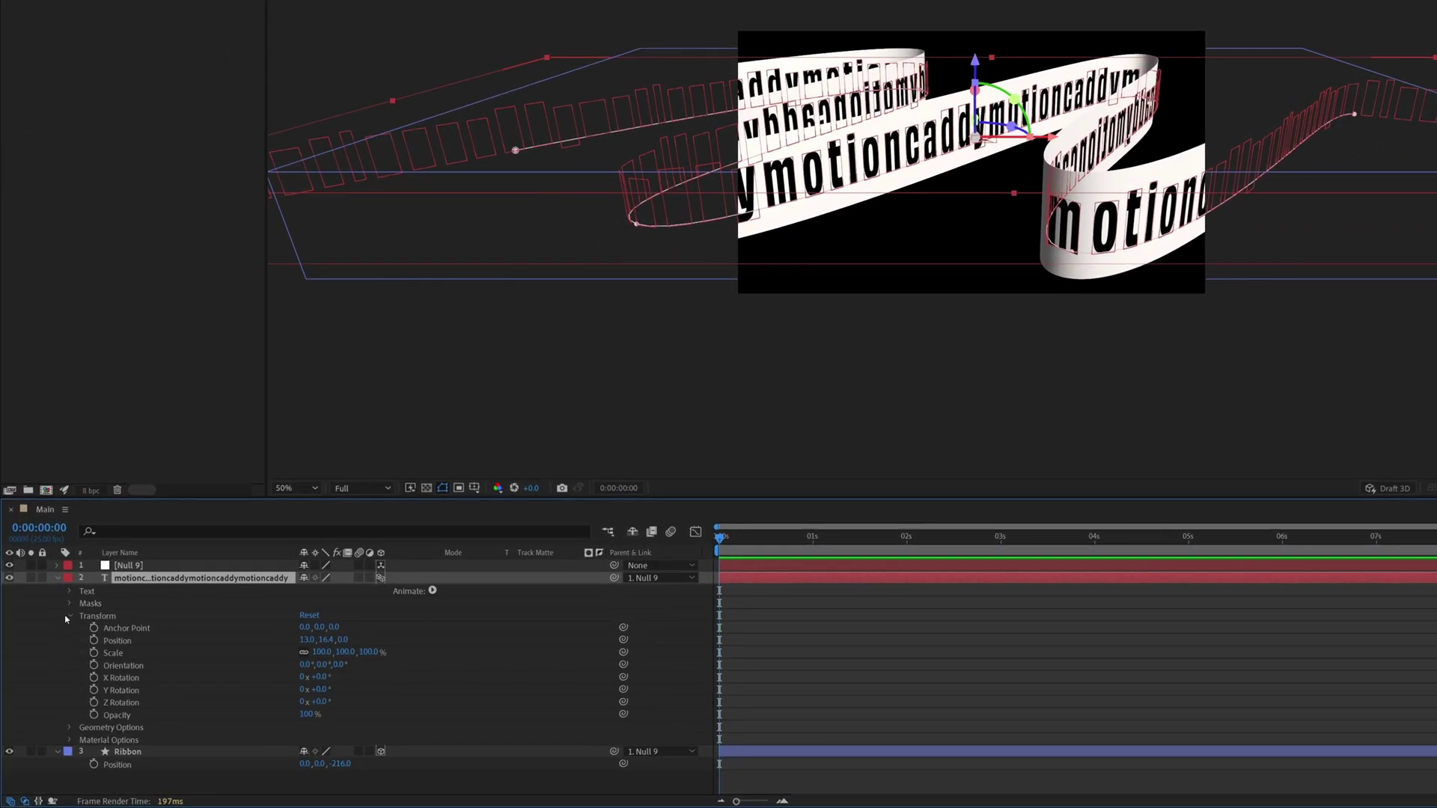
{"action": "left_click", "coordinate": [67, 617]}
{"action": "left_click", "coordinate": [71, 592]}
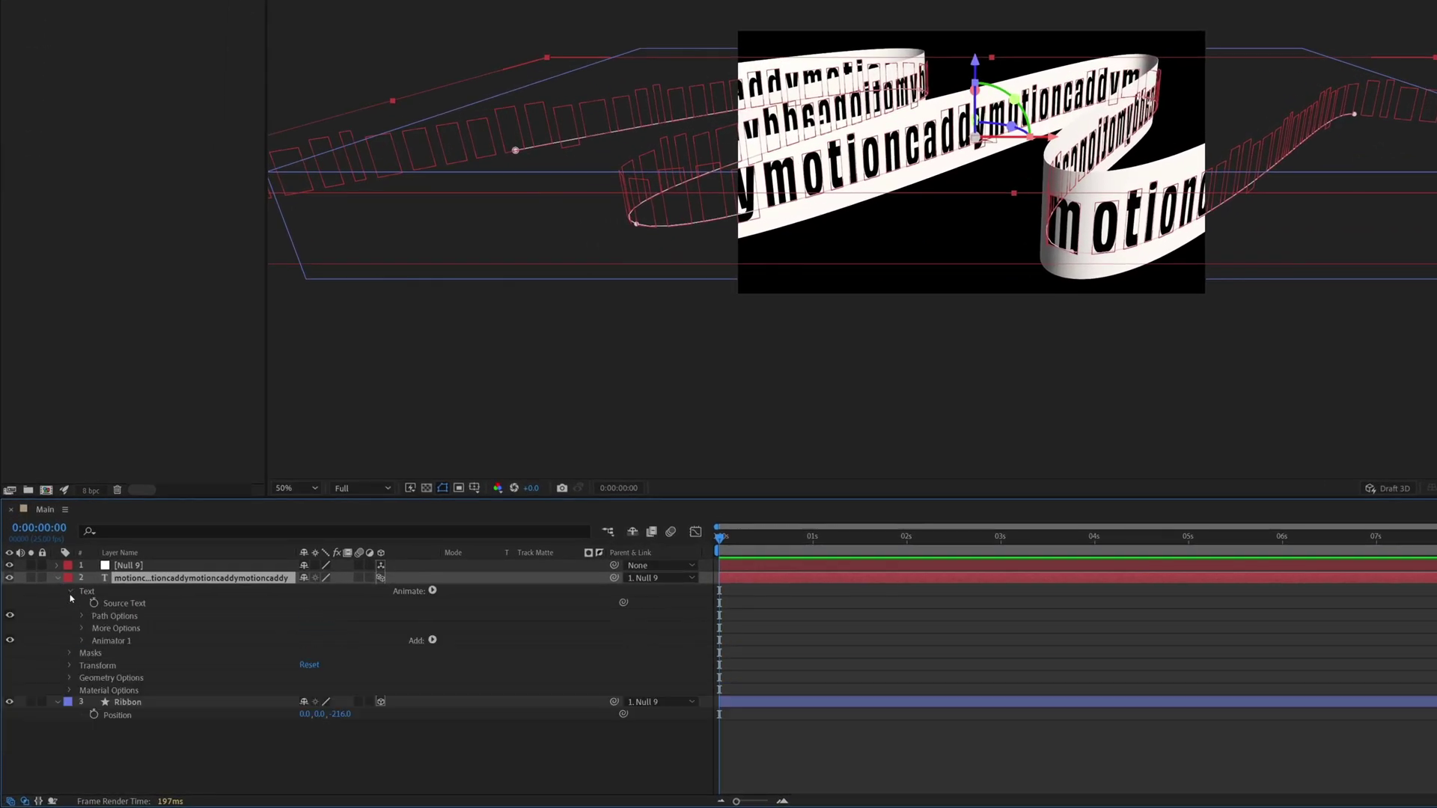
{"action": "left_click", "coordinate": [92, 619]}
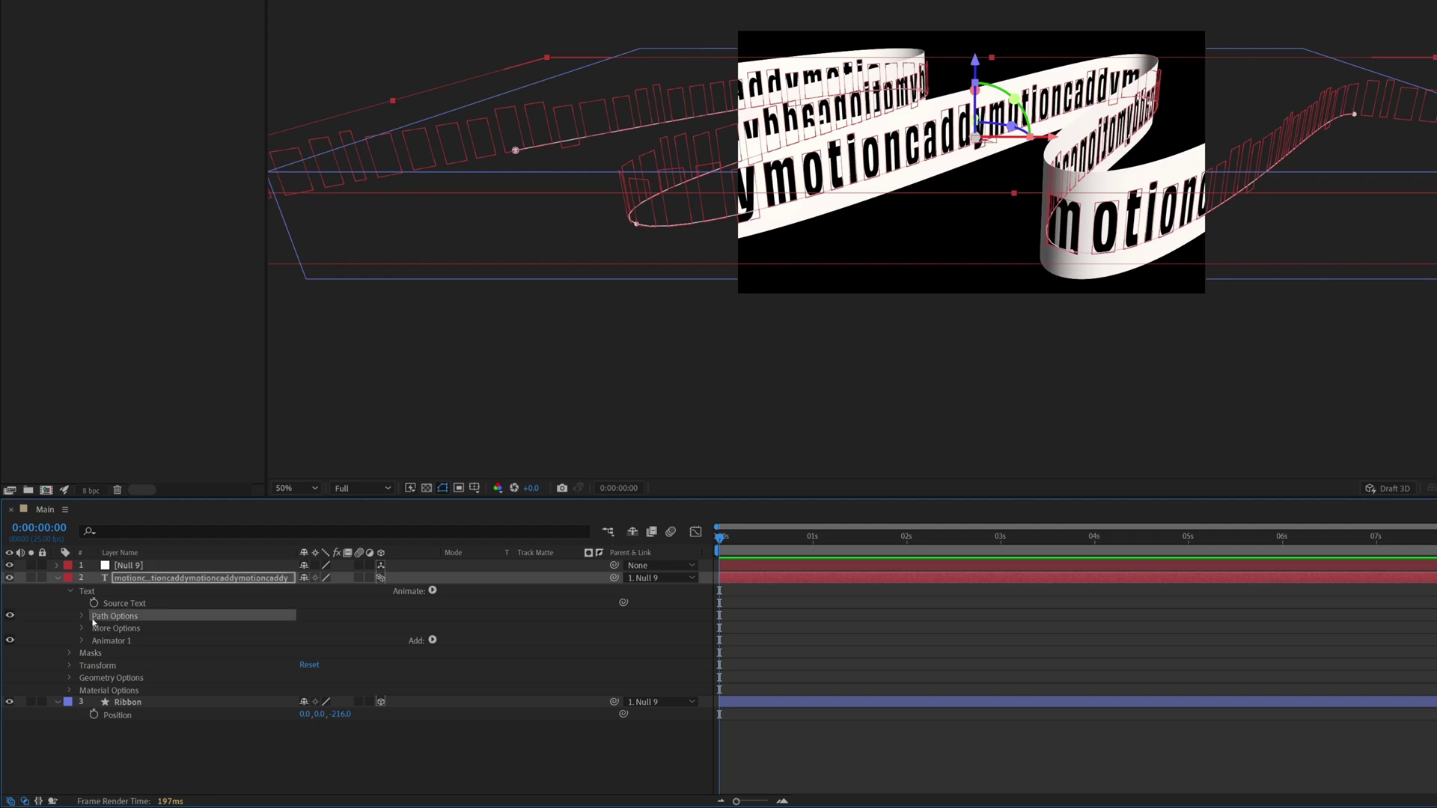
{"action": "left_click", "coordinate": [83, 618]}
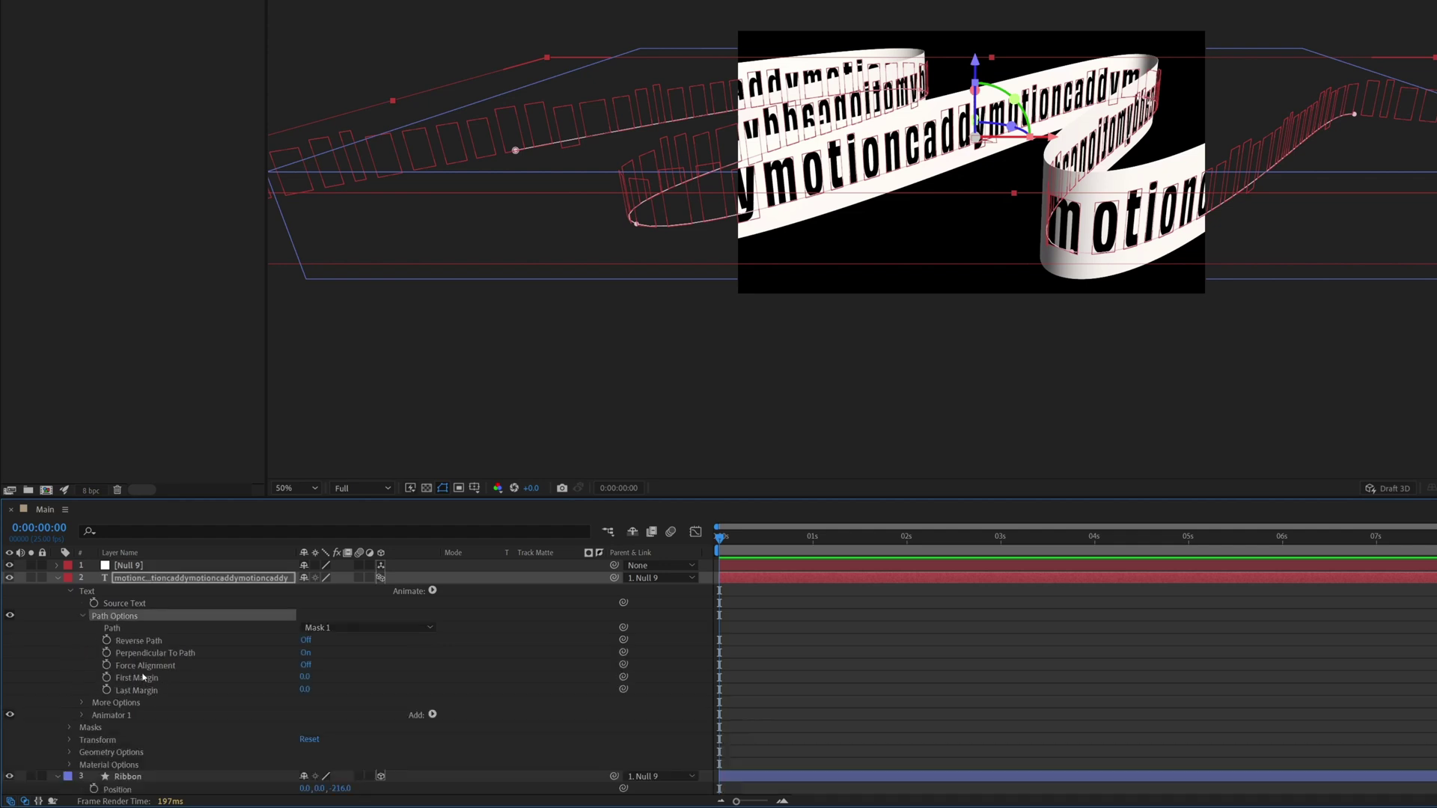
{"action": "left_click", "coordinate": [141, 679]}
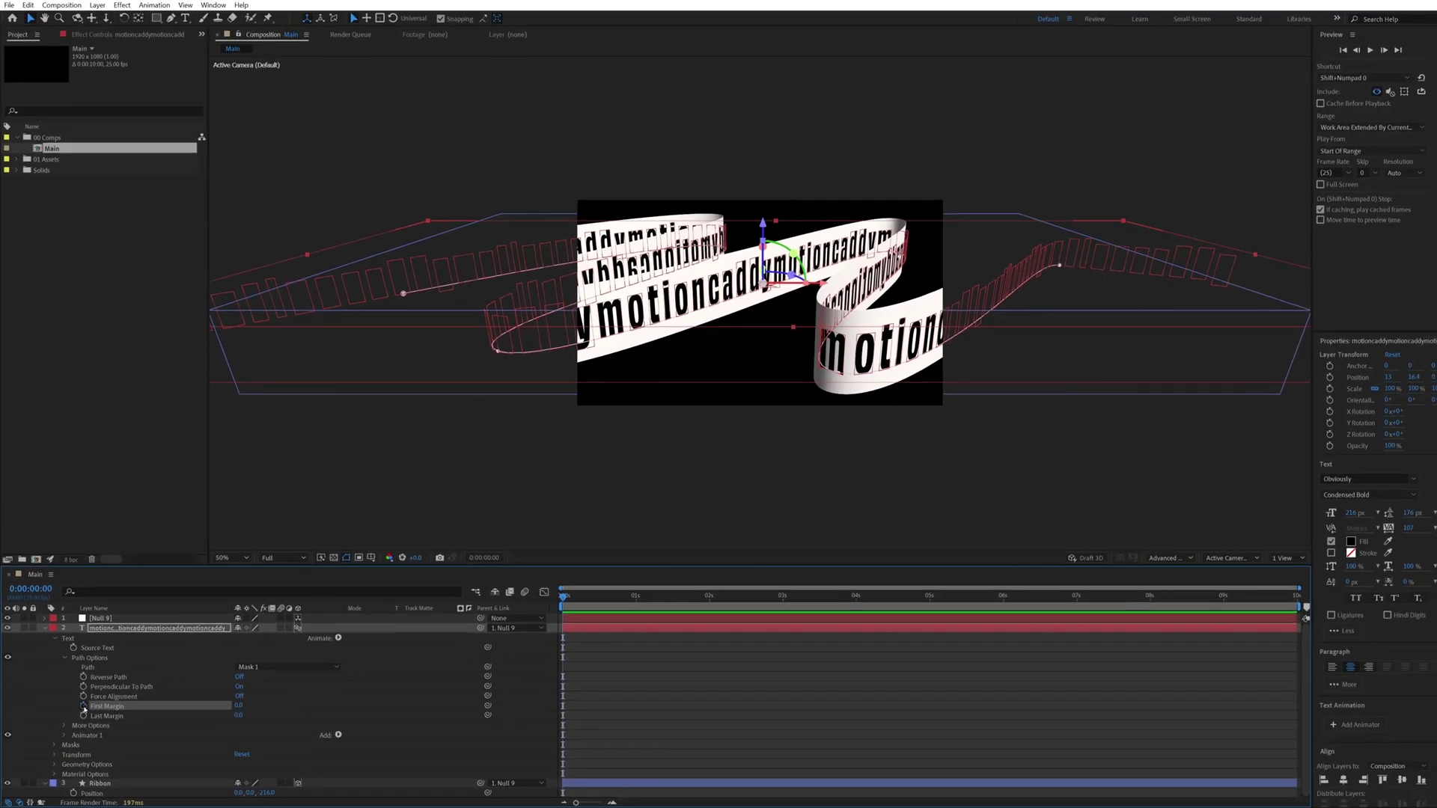
{"action": "left_click", "coordinate": [83, 707]}
Add an end keyframe at 0:00:09:24 with First Margin set to 500.
{"action": "left_click_drag", "start_coordinate": [791, 616], "coordinate": [1273, 614]}
{"action": "left_click", "coordinate": [234, 707]}
{"action": "type", "text": "5"}
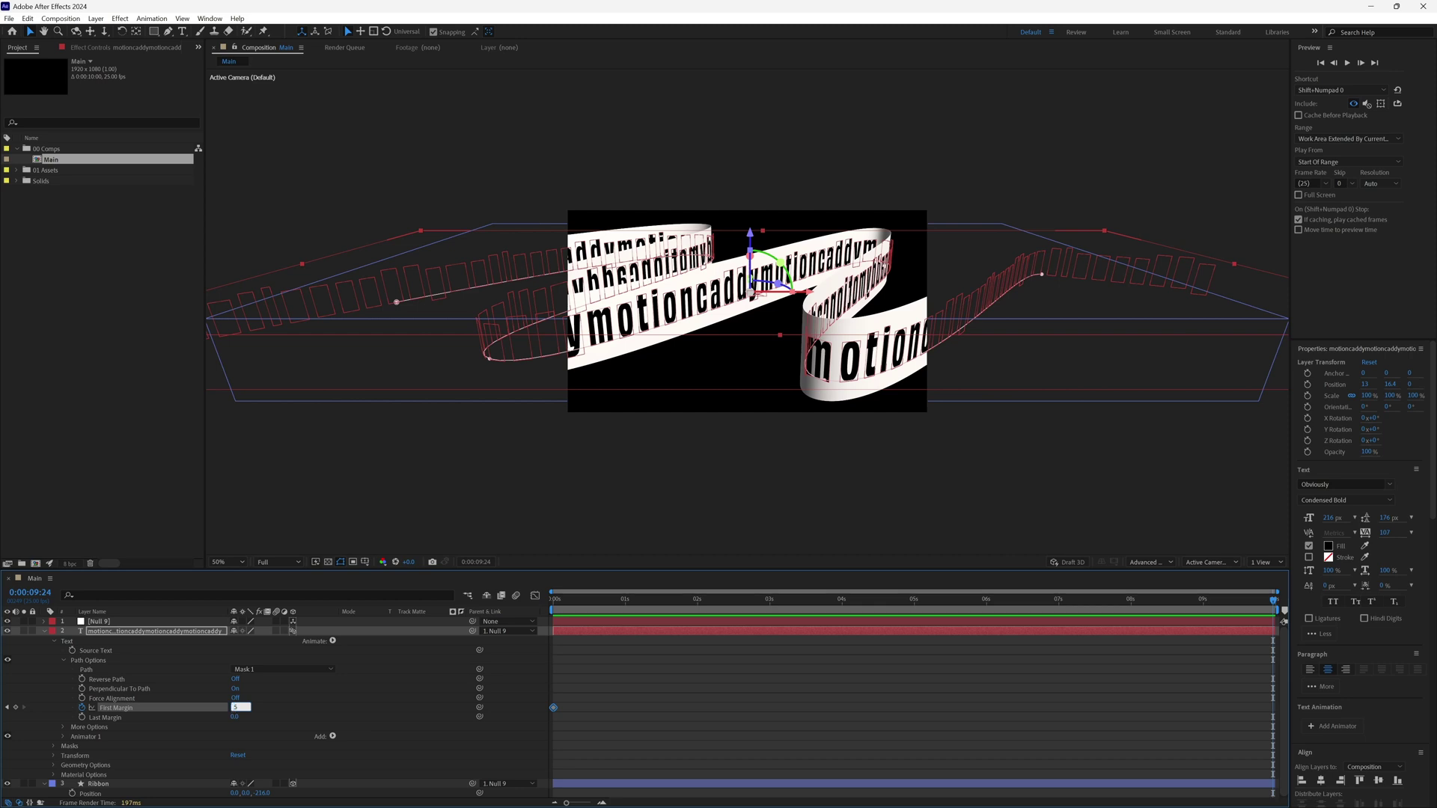
{"action": "key", "text": "Return"}
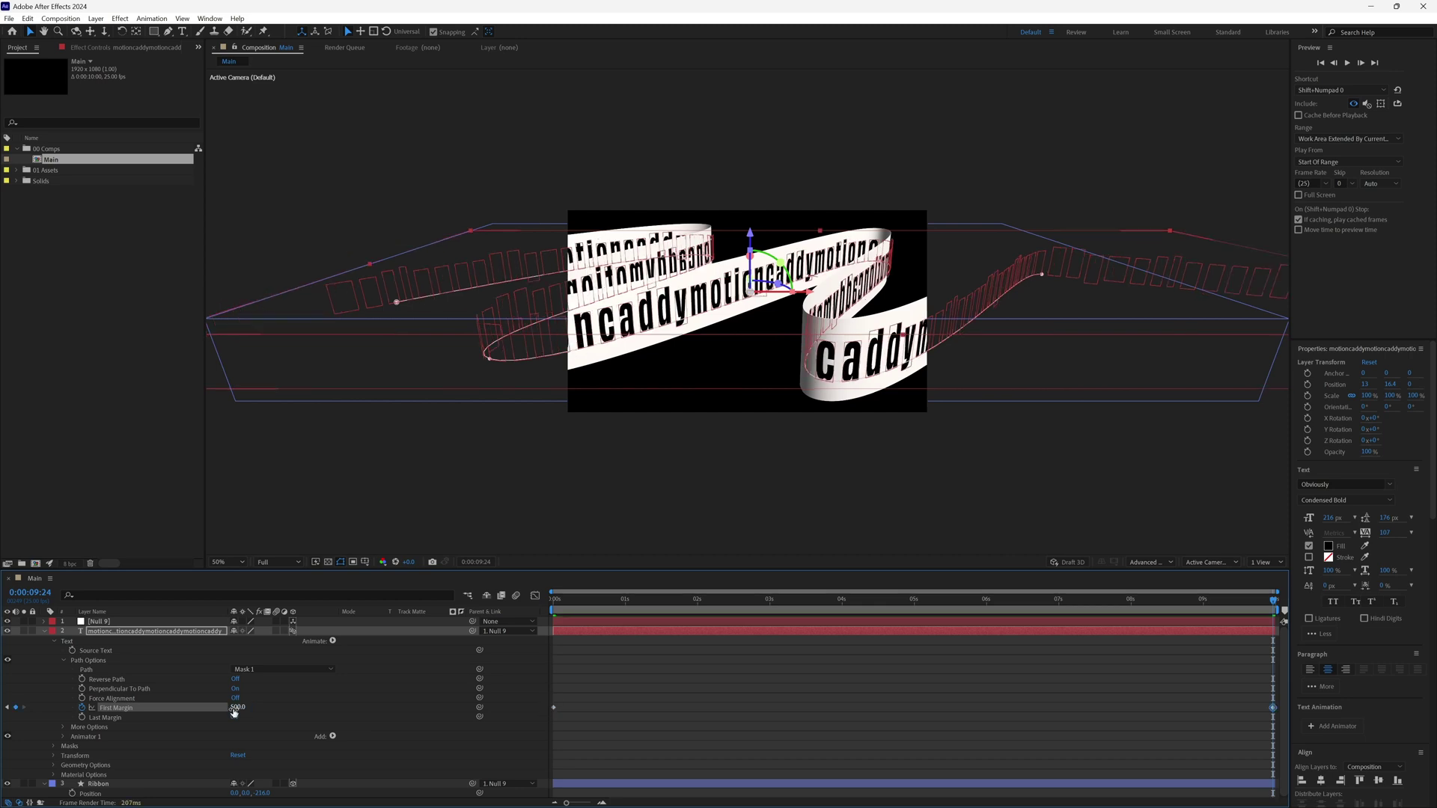
Deselect the layers and preview the text sliding along the ribbon.
{"action": "left_click", "coordinate": [902, 714]}
{"action": "key", "text": "space"}
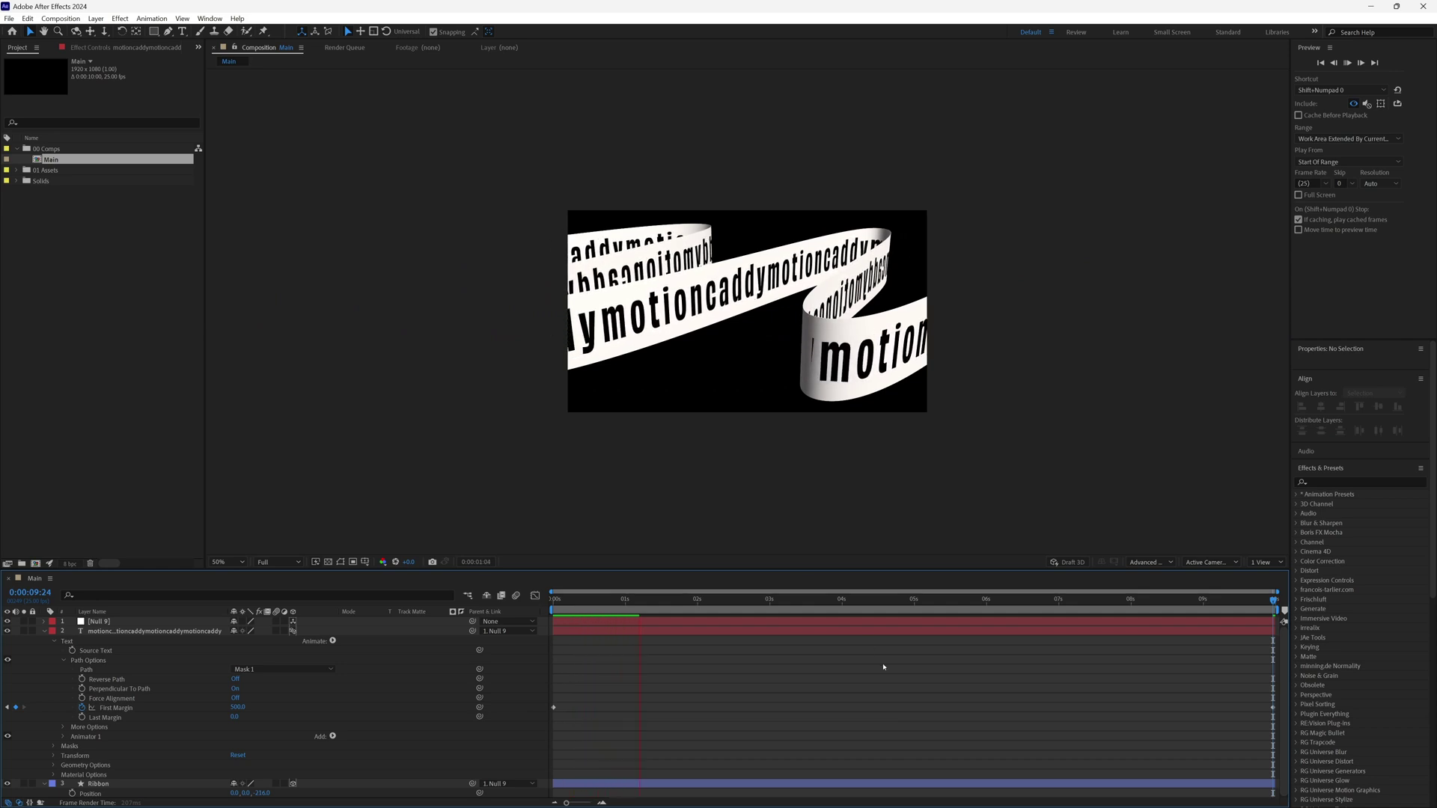
{"action": "key", "text": "space"}
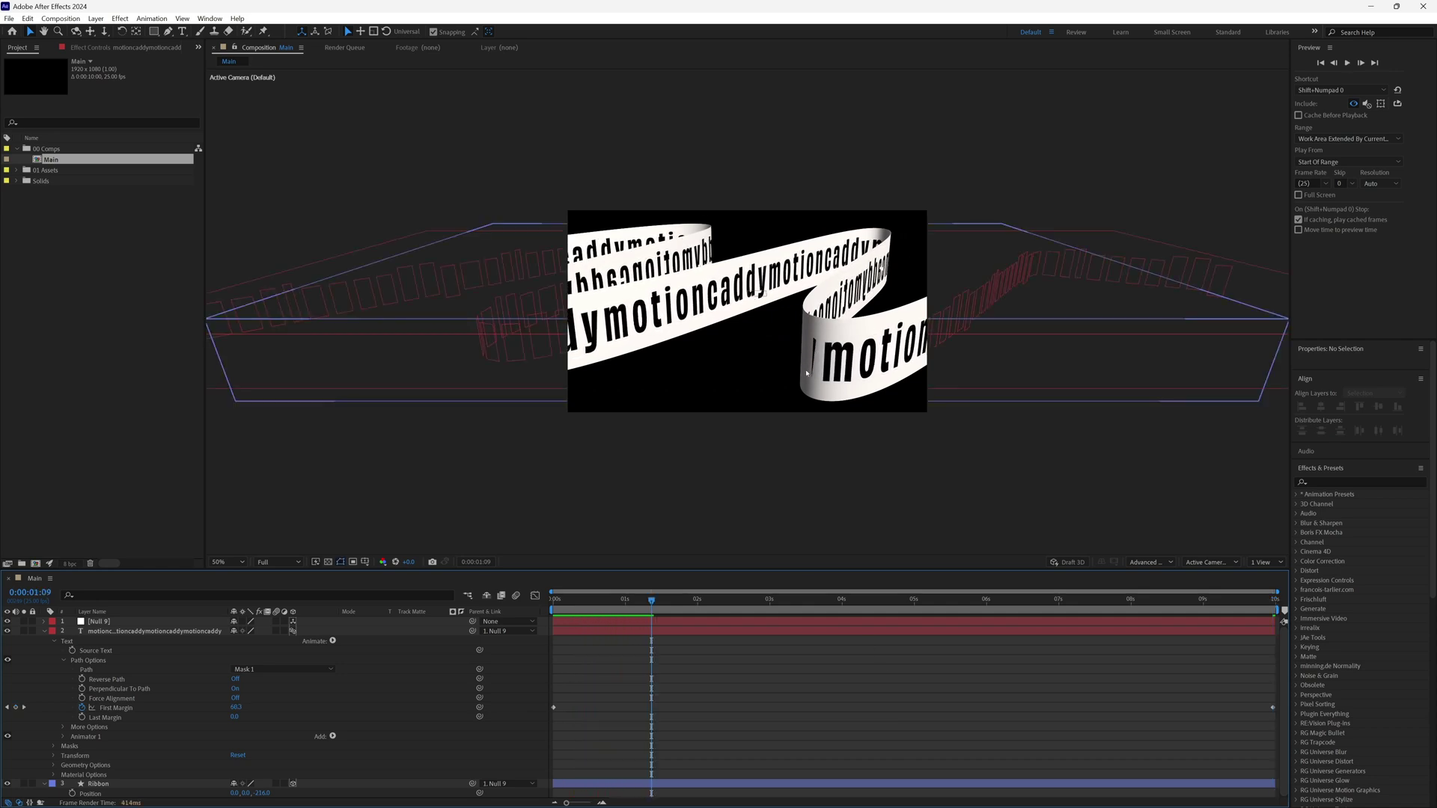
Reposition the text layer to X -7 and Y 26.4 to bring the letters in front of the ribbon.
{"action": "left_click", "coordinate": [97, 633]}
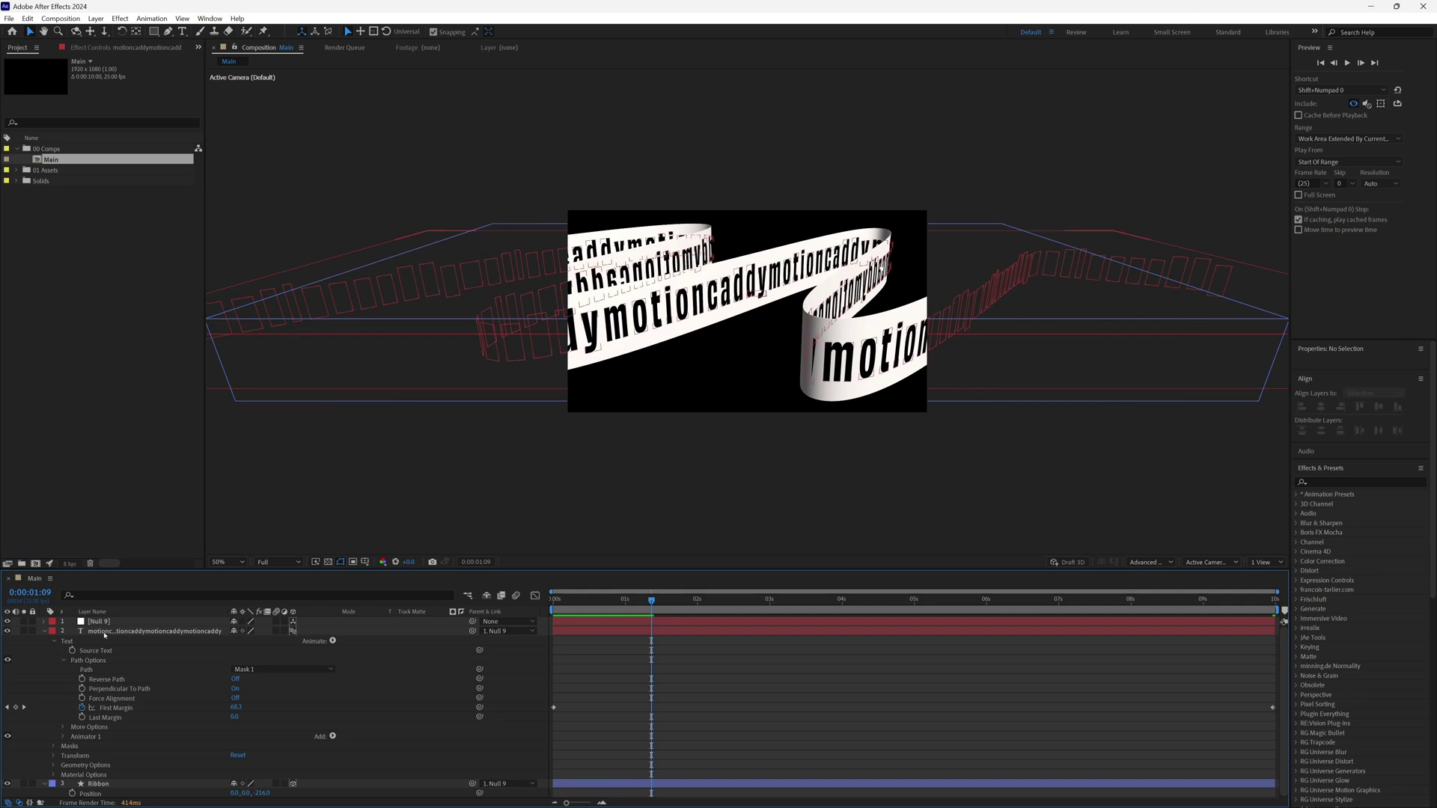
{"action": "left_click", "coordinate": [105, 634]}
{"action": "key", "text": "p"}
{"action": "left_click", "coordinate": [237, 641]}
{"action": "type", "text": "4"}
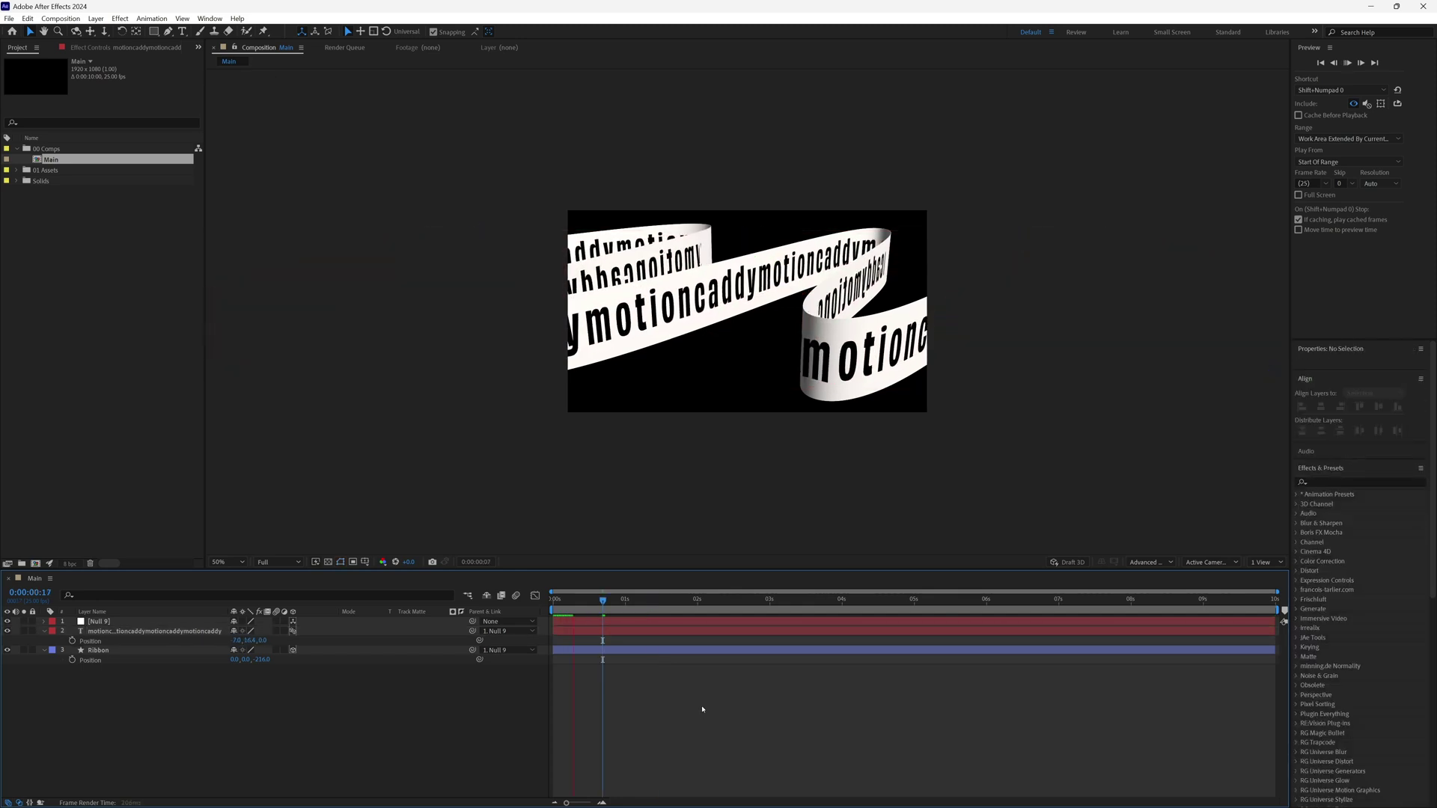
{"action": "key", "text": "Tab"}
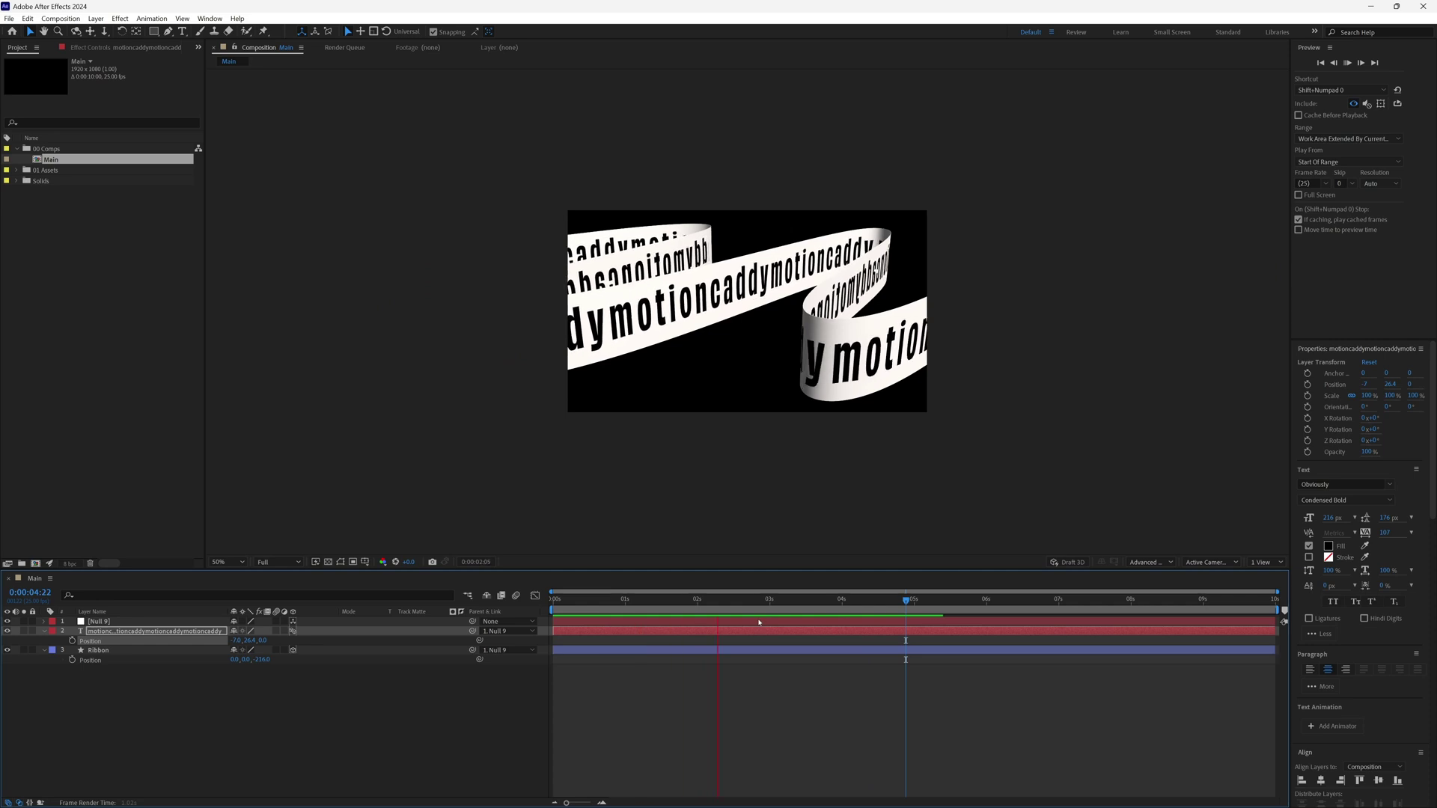
Play back the animation again to check the repositioned text against the ribbon.
{"action": "key", "text": "space"}
{"action": "key", "text": "space"}
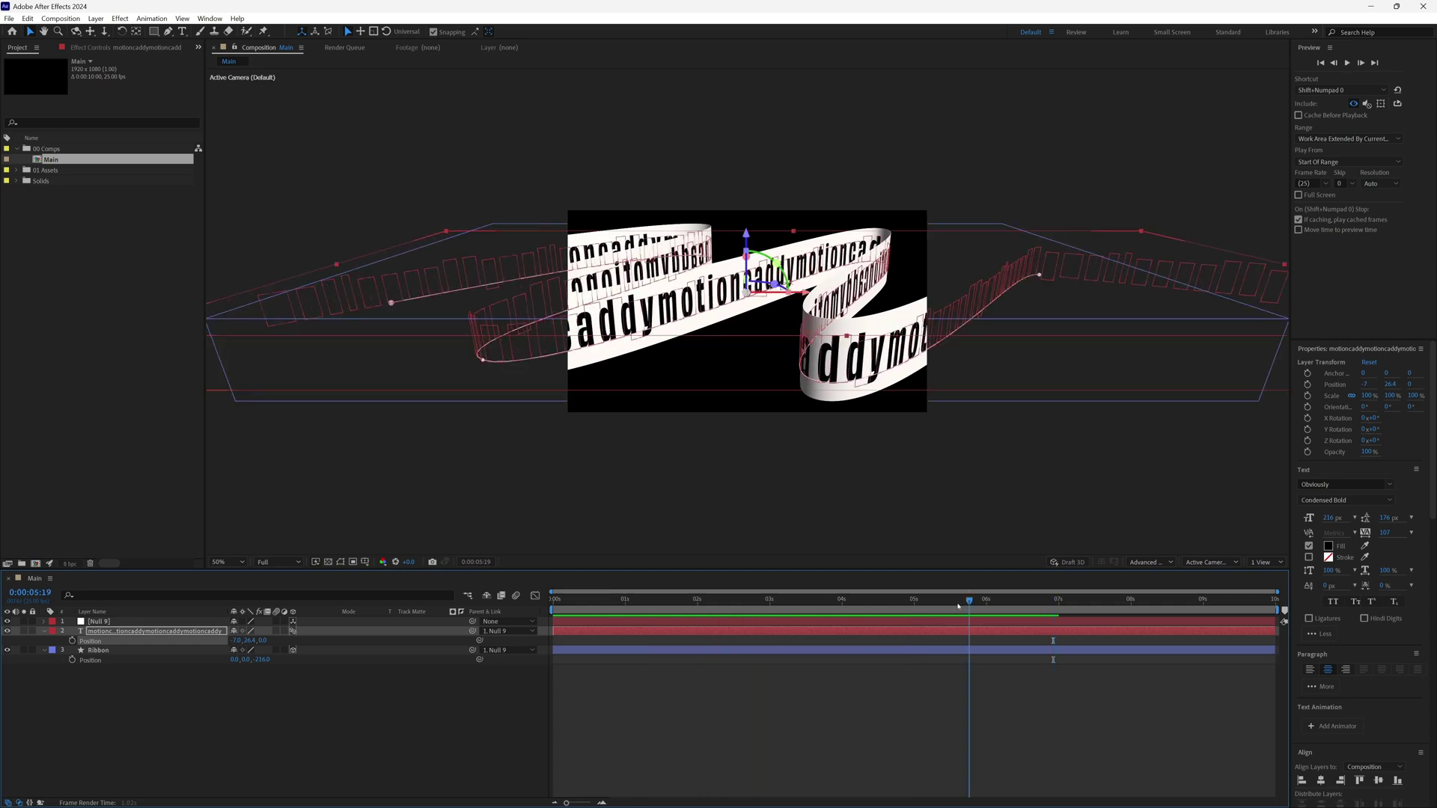
{"action": "left_click", "coordinate": [844, 323]}
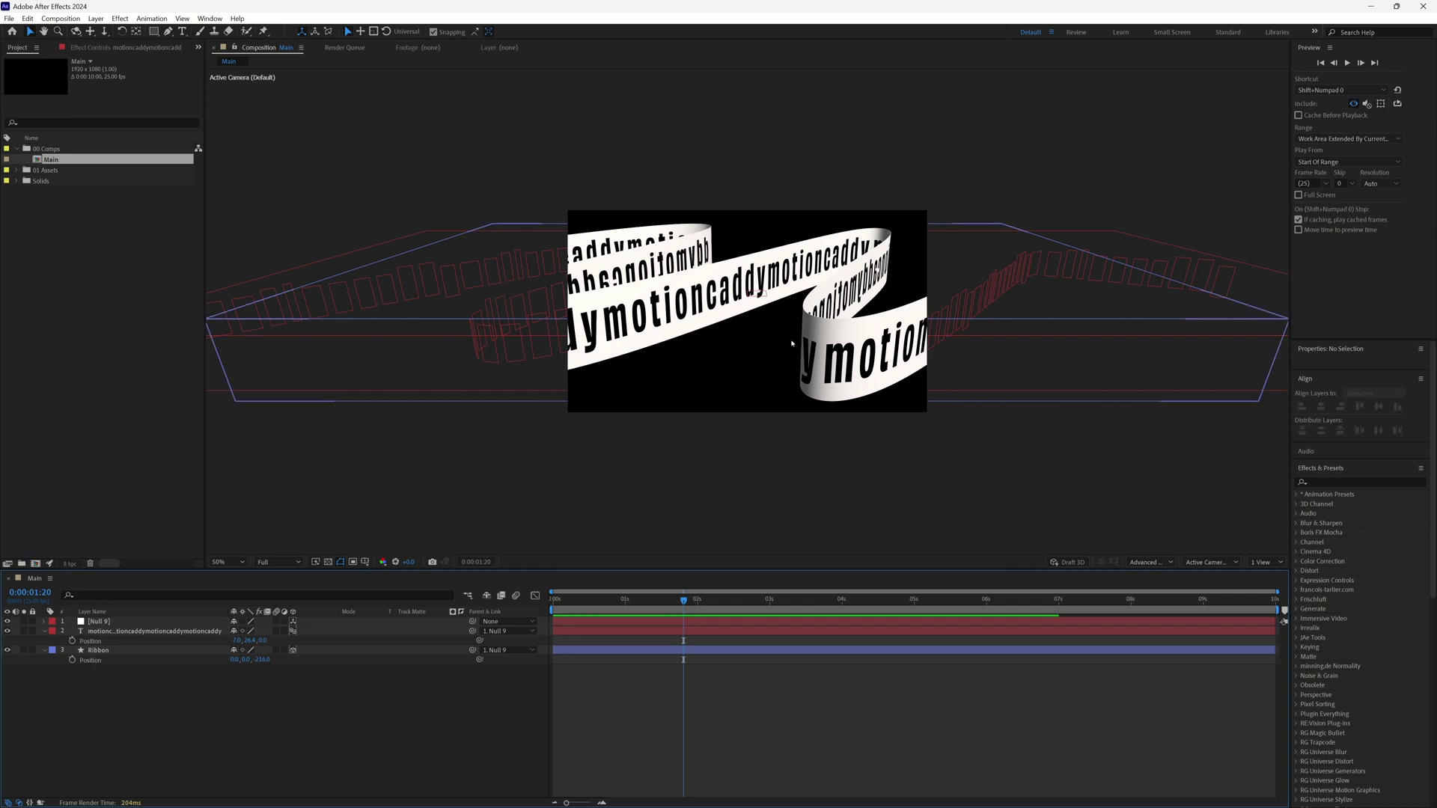
Turn on the transparency grid and examine up close, at several times, how the text sits on the ribbon's front bend.
{"action": "left_click", "coordinate": [328, 562]}
{"action": "mouse_move", "coordinate": [685, 600]}
{"action": "left_mouse_down"}
{"action": "mouse_move", "coordinate": [750, 603]}
{"action": "mouse_move", "coordinate": [671, 602]}
{"action": "mouse_move", "coordinate": [696, 603]}
{"action": "left_mouse_up"}
{"action": "key", "text": "slash"}
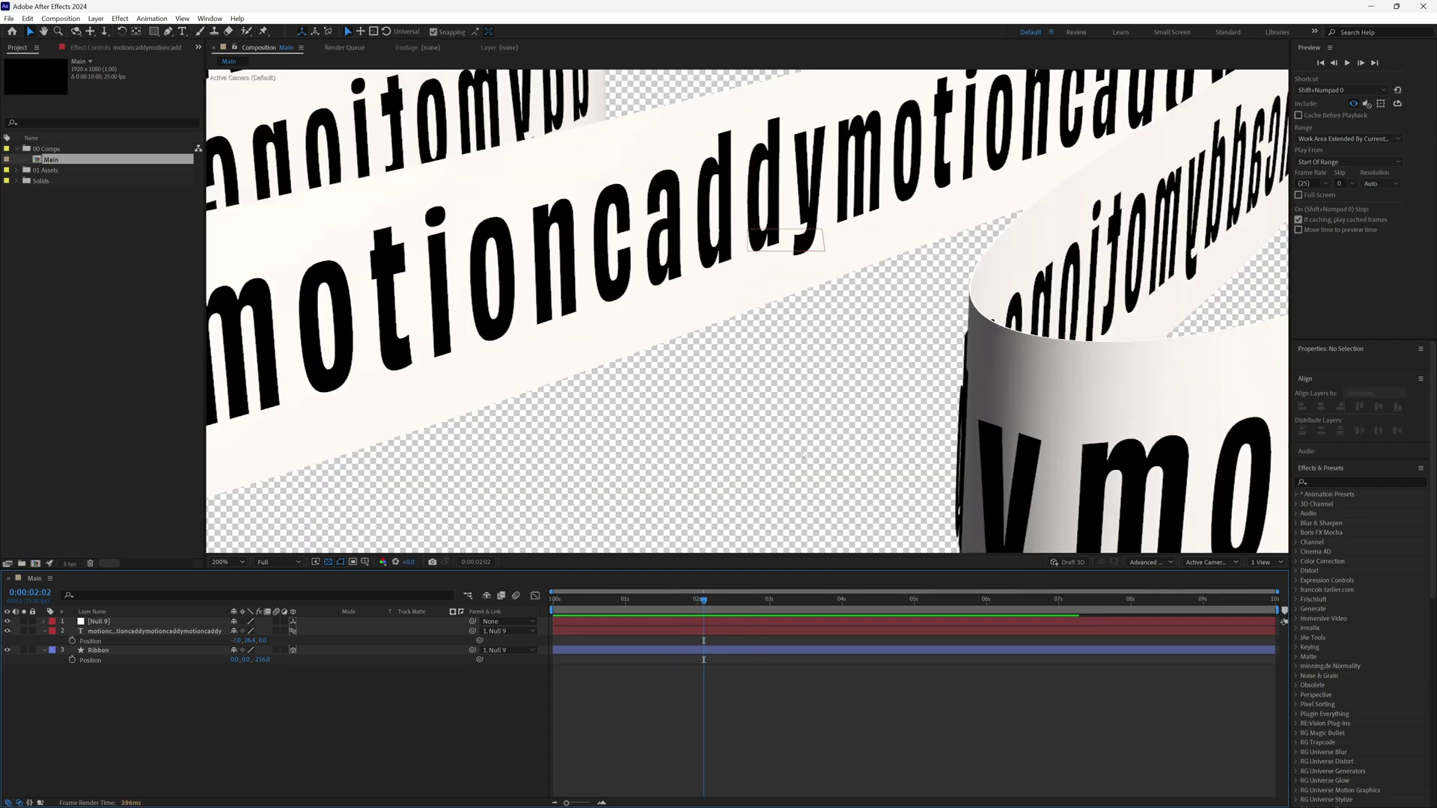
{"action": "scroll", "coordinate": [844, 375], "scroll_direction": "down", "scroll_amount": 3}
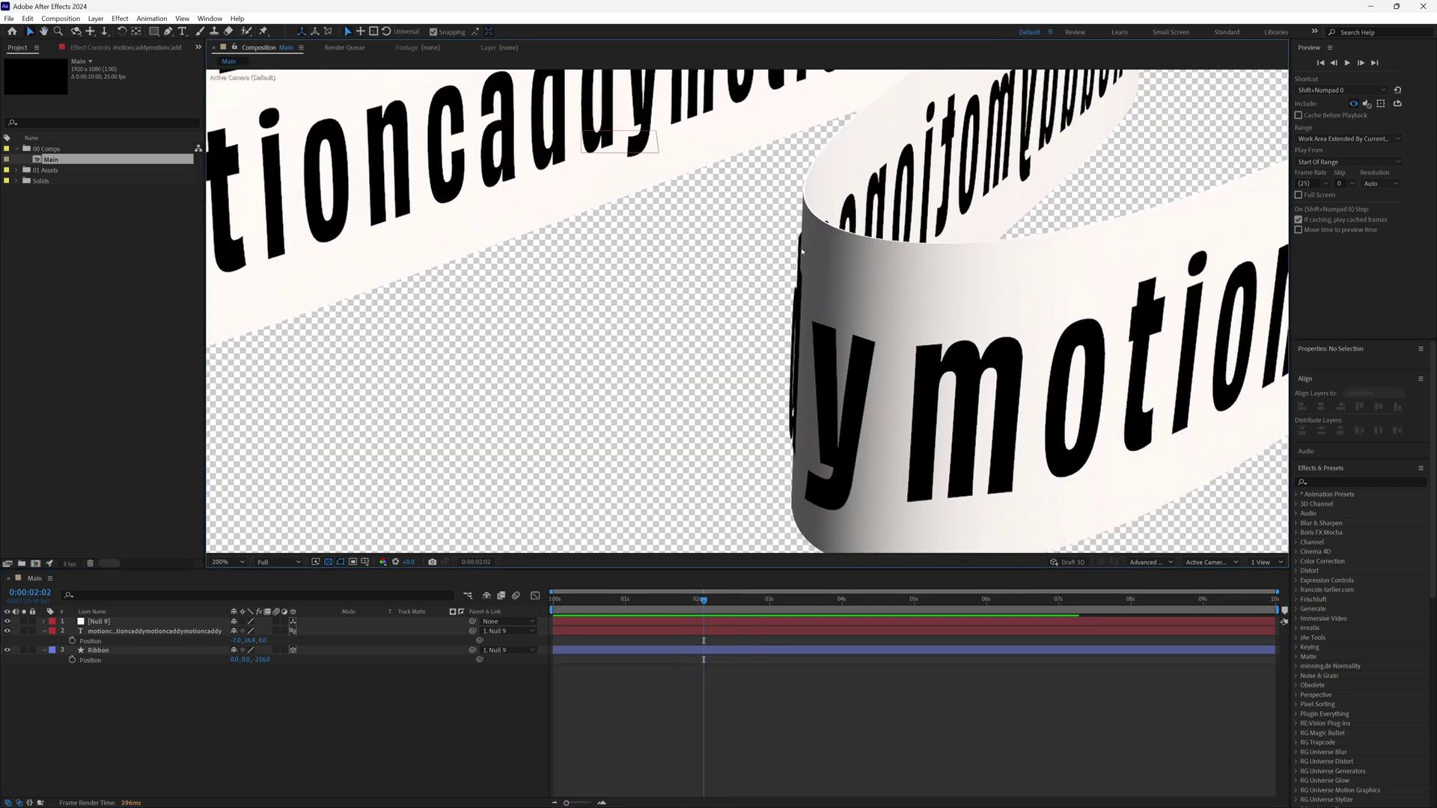
{"action": "left_click_drag", "start_coordinate": [704, 600], "coordinate": [841, 612]}
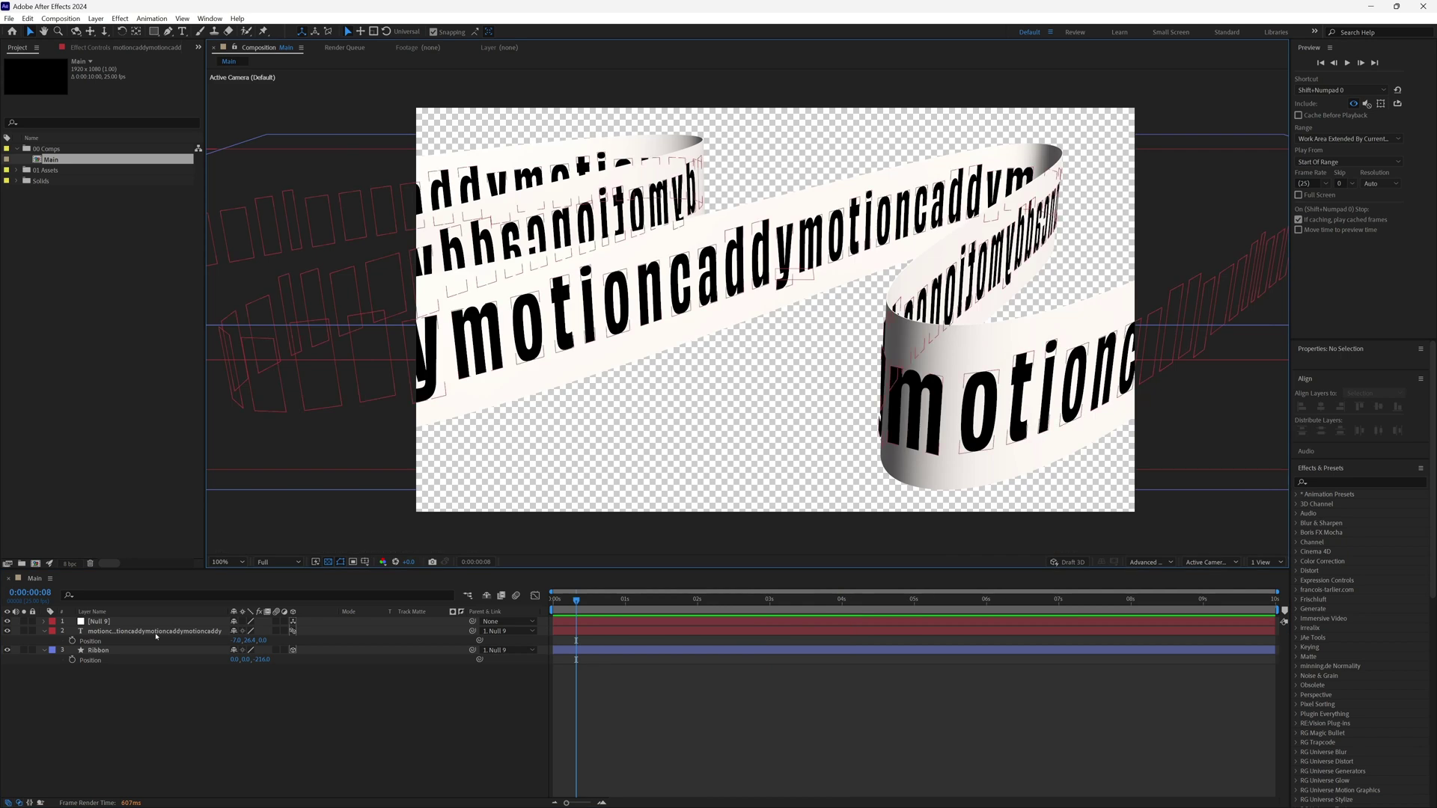
{"action": "left_click", "coordinate": [157, 632]}
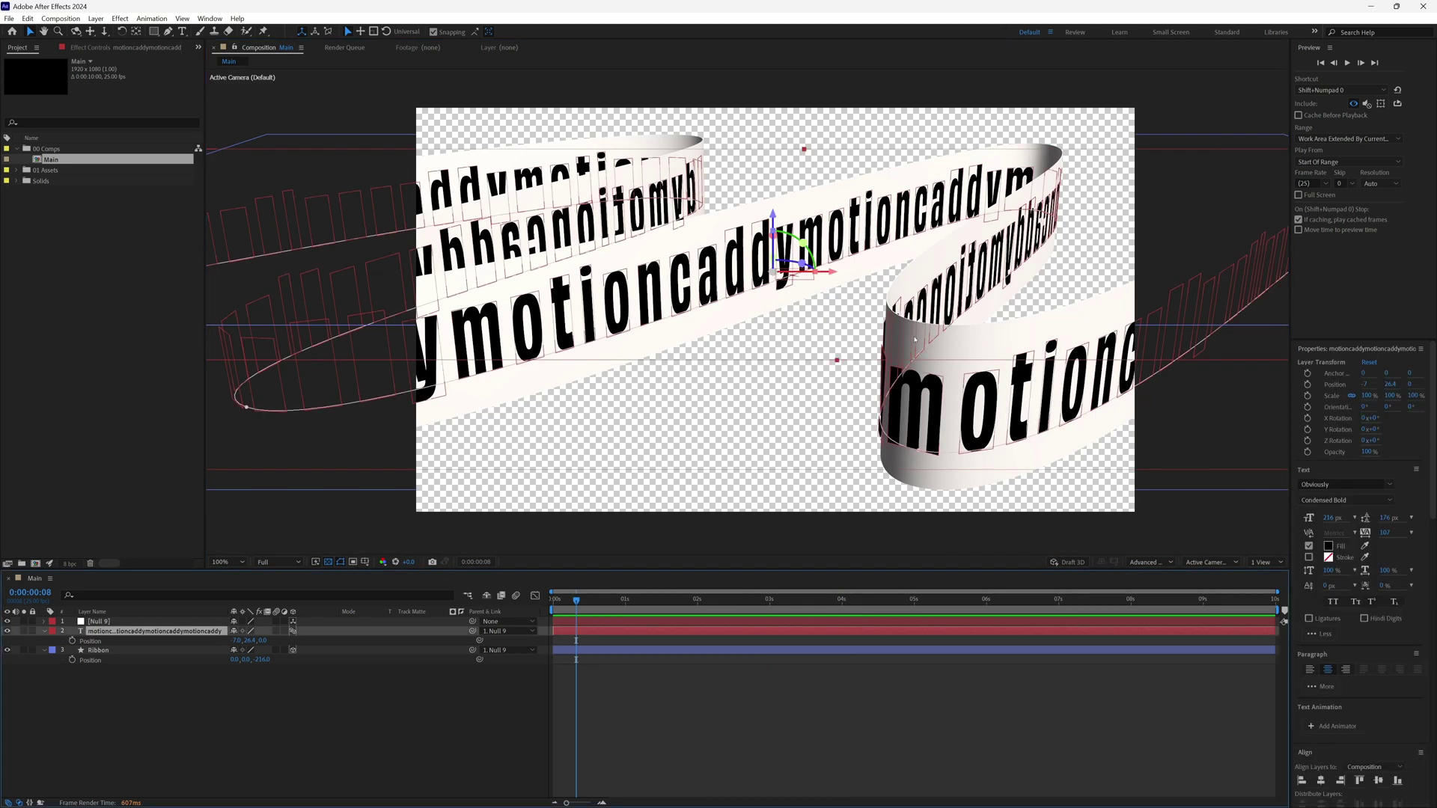
{"action": "left_click", "coordinate": [649, 707]}
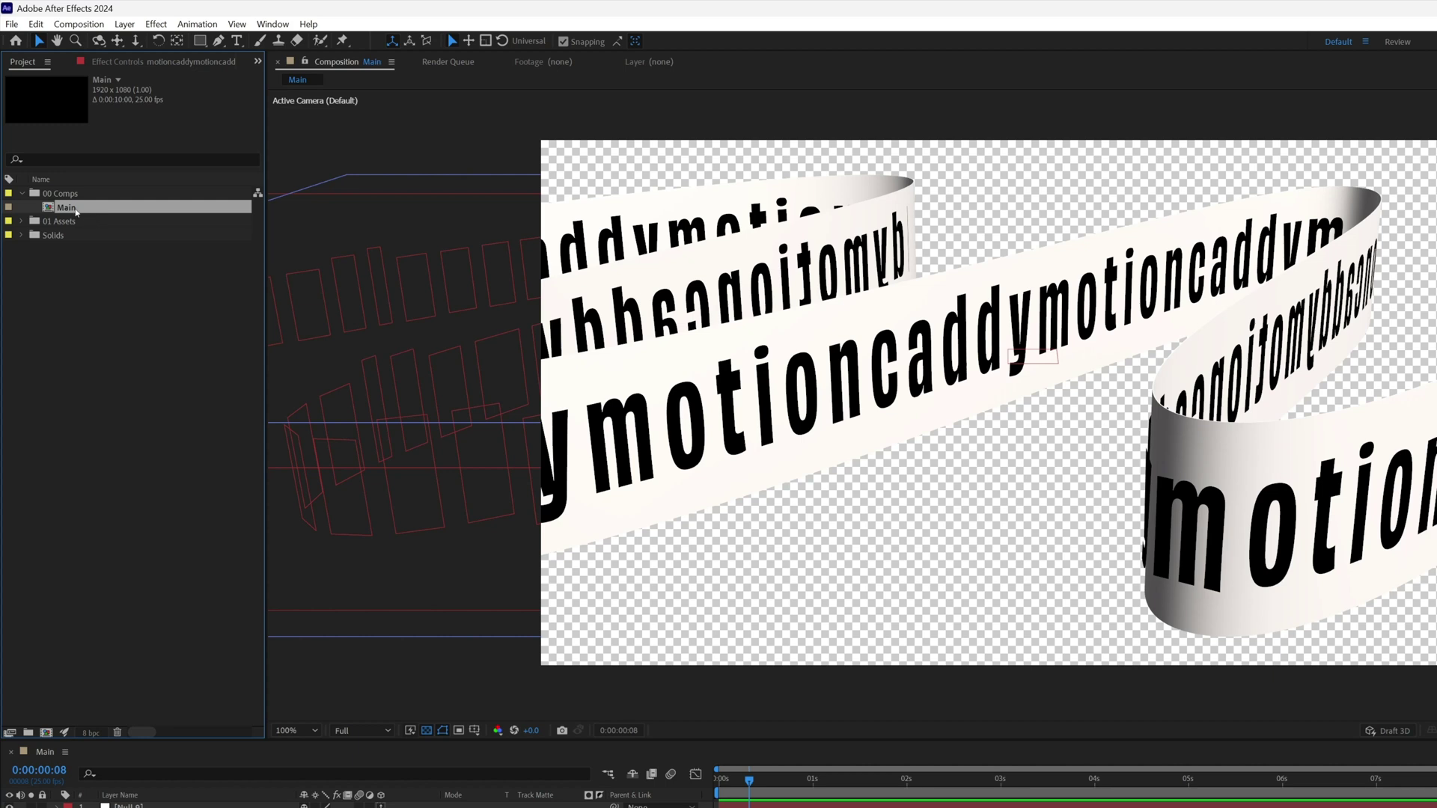
Duplicate the Main composition in the project and rename the copy as Matte.
{"action": "key", "text": "ctrl+d"}
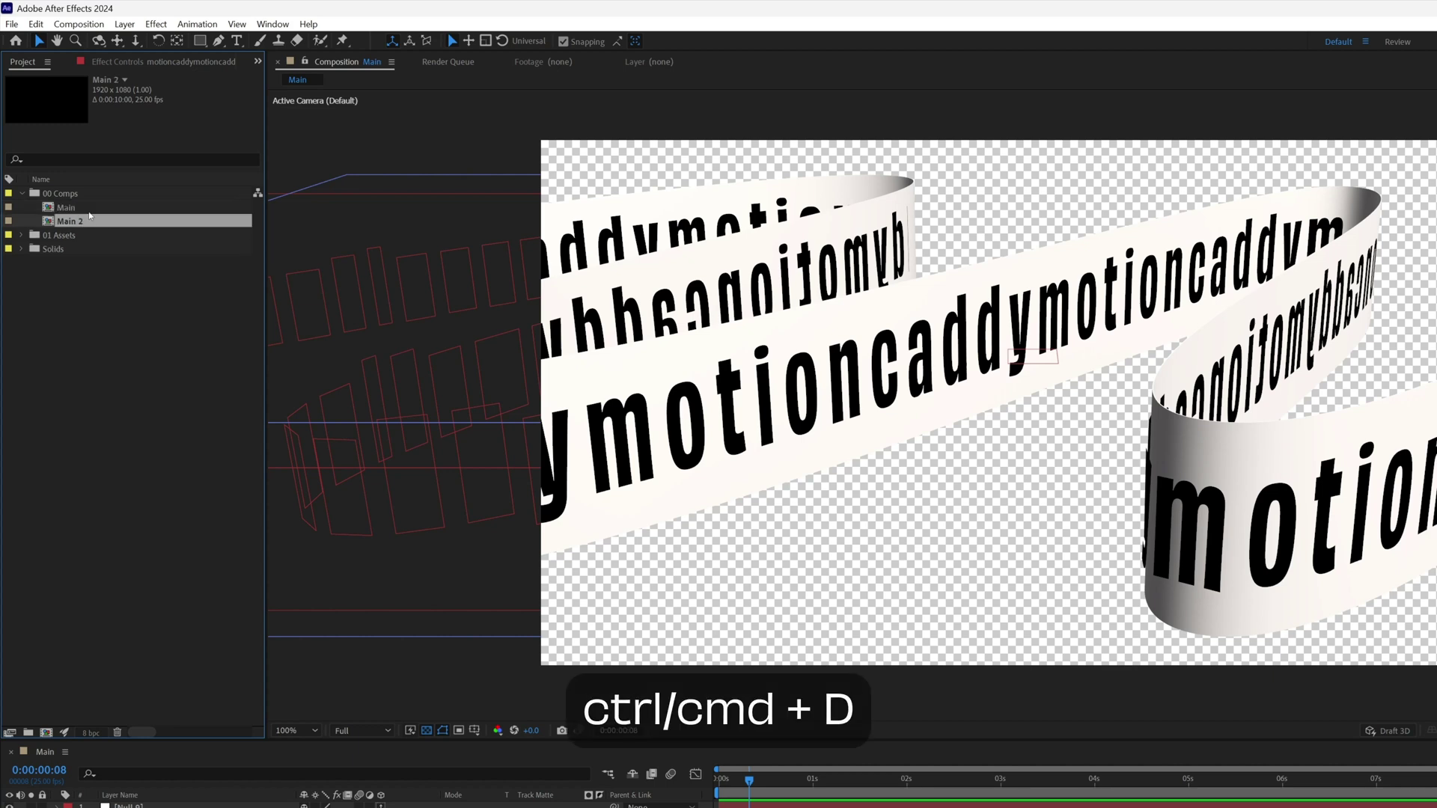
{"action": "key", "text": "Return"}
{"action": "type", "text": "Matte"}
{"action": "key", "text": "Return"}
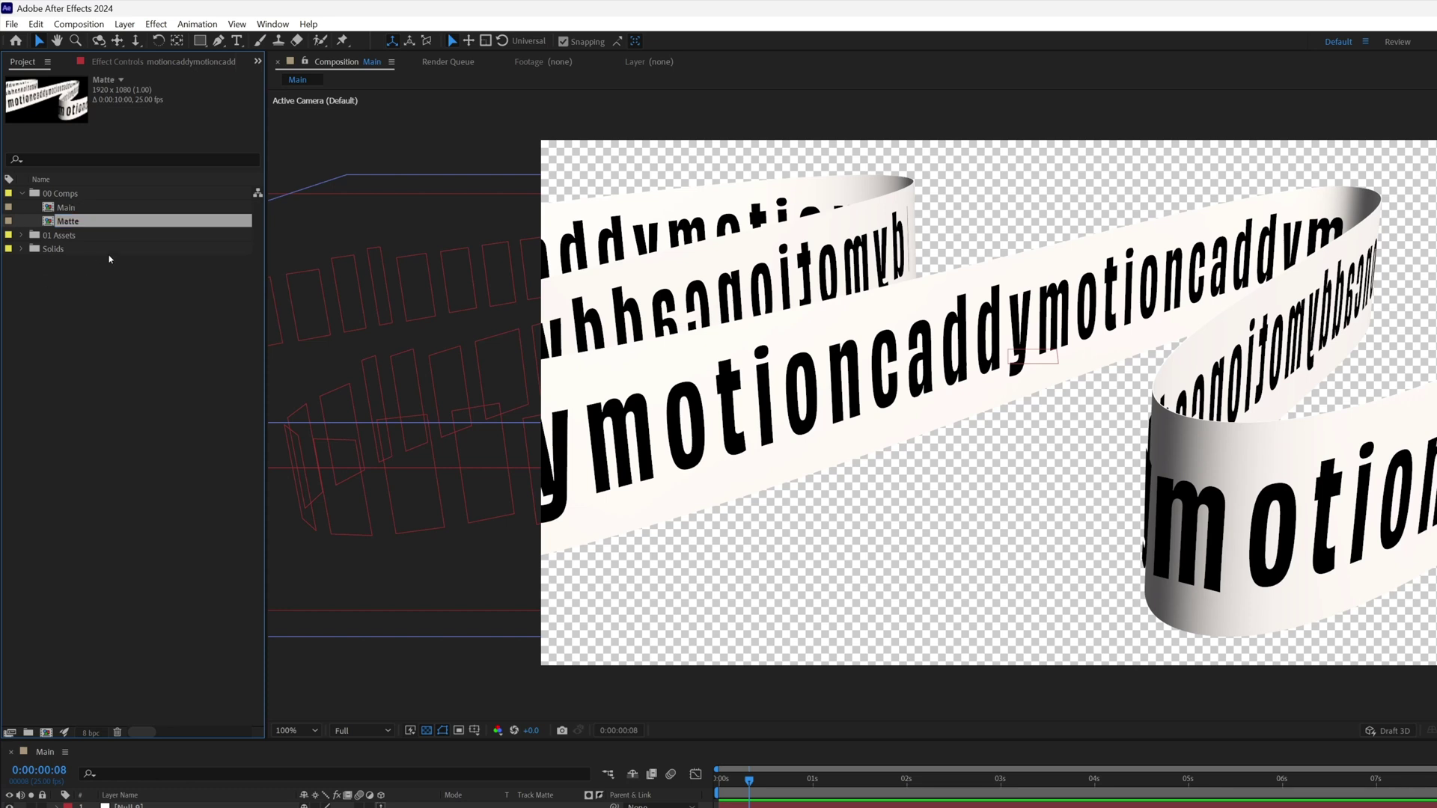
Open the Matte composition and delete its motioncaddy text layer.
{"action": "double_click", "coordinate": [69, 223]}
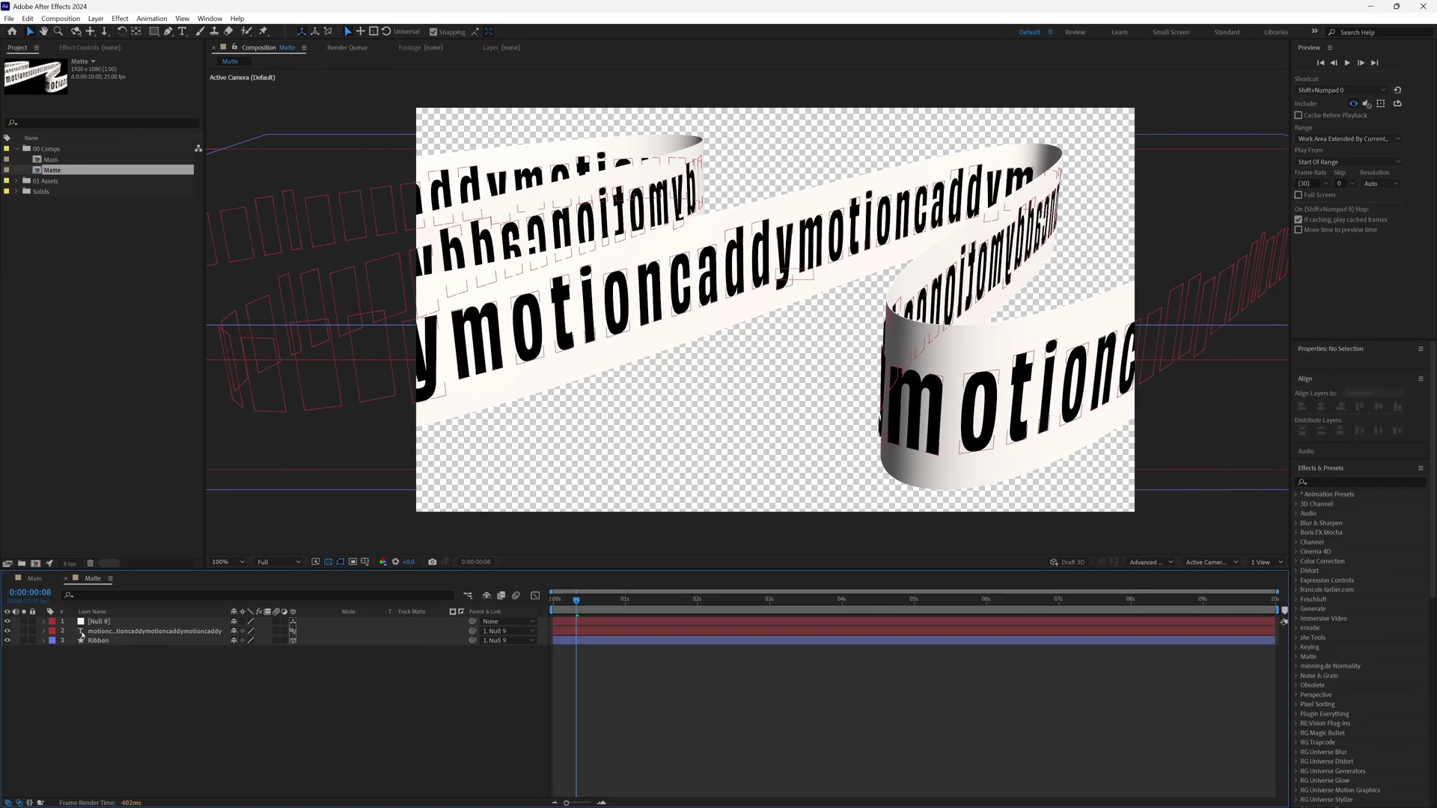
{"action": "left_click", "coordinate": [133, 657]}
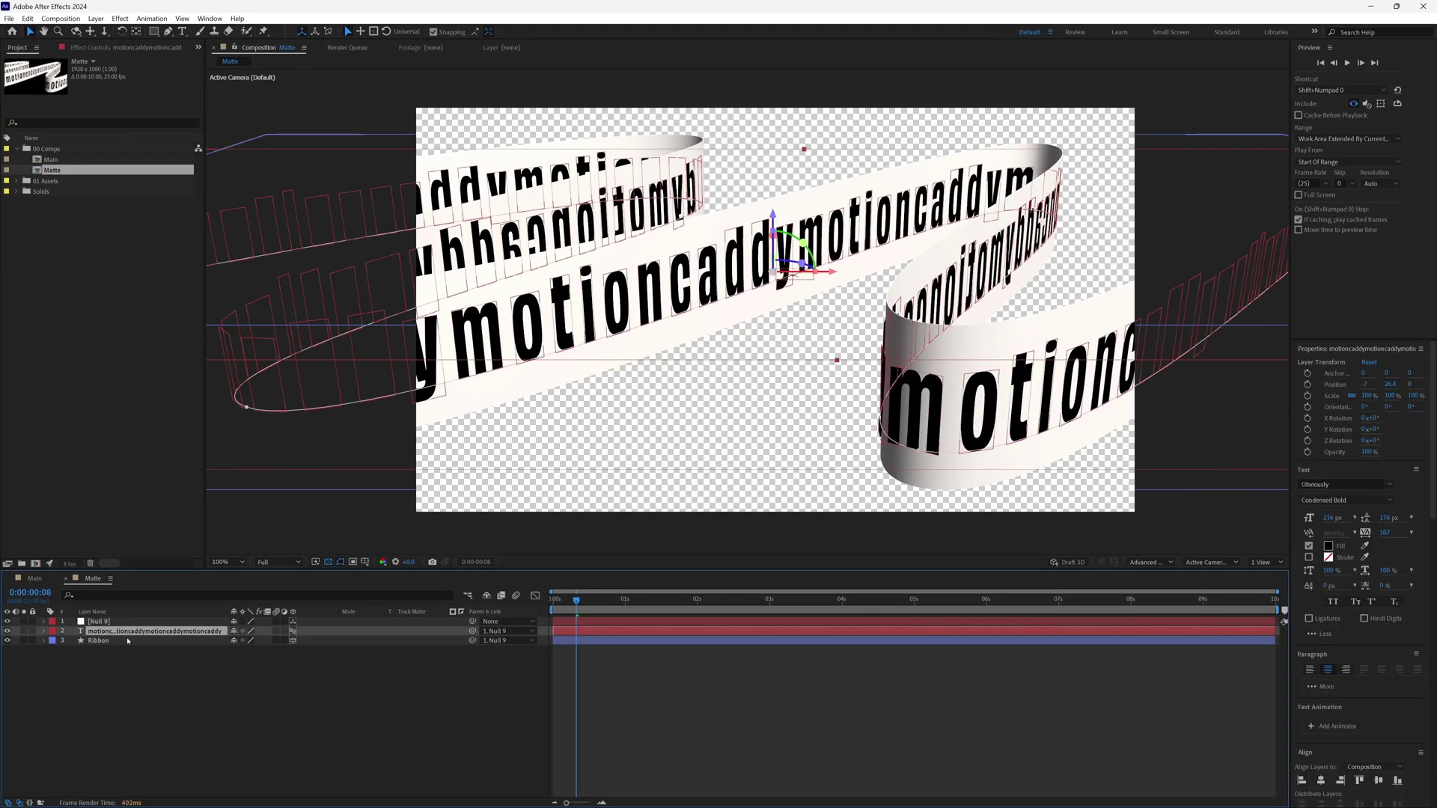
{"action": "key", "text": "Delete"}
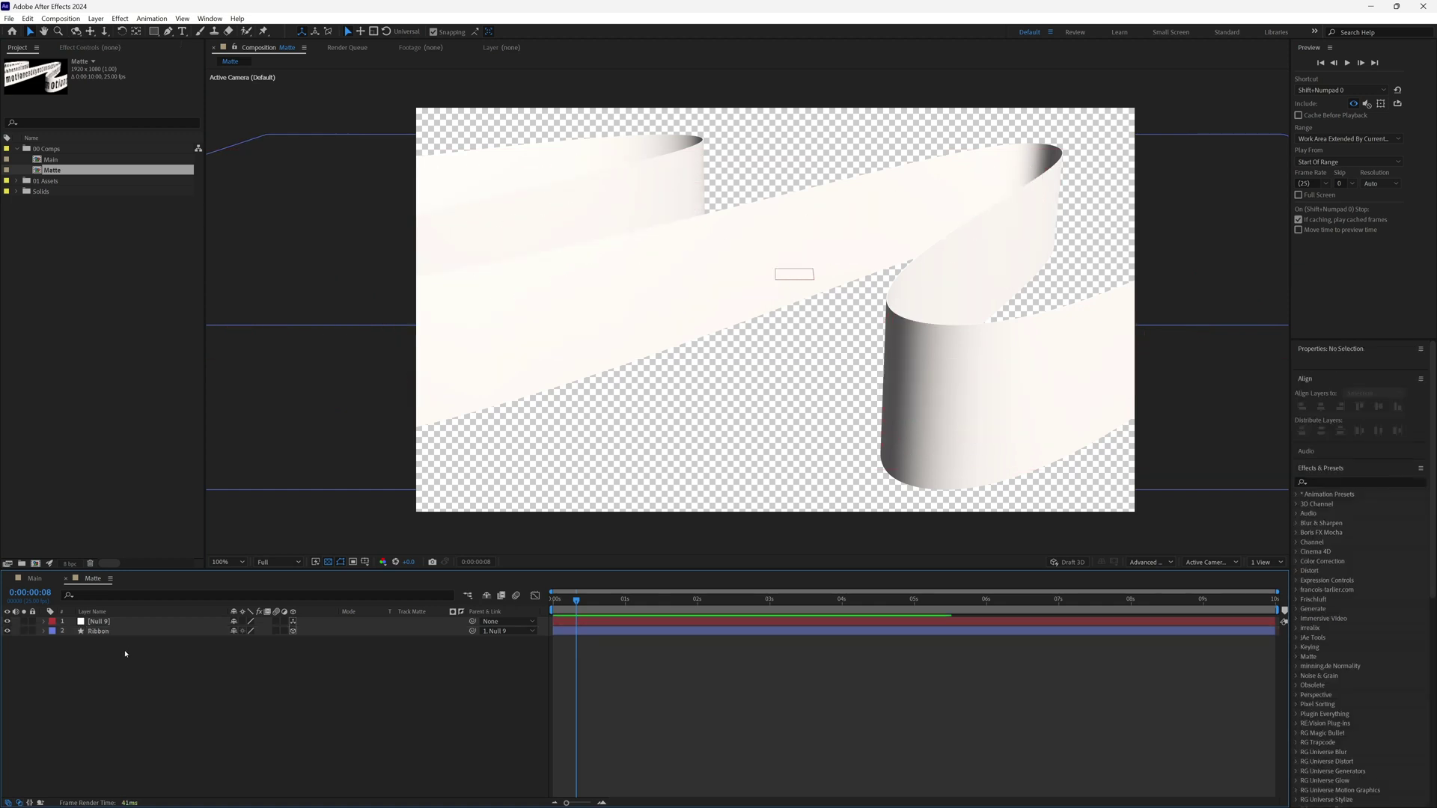
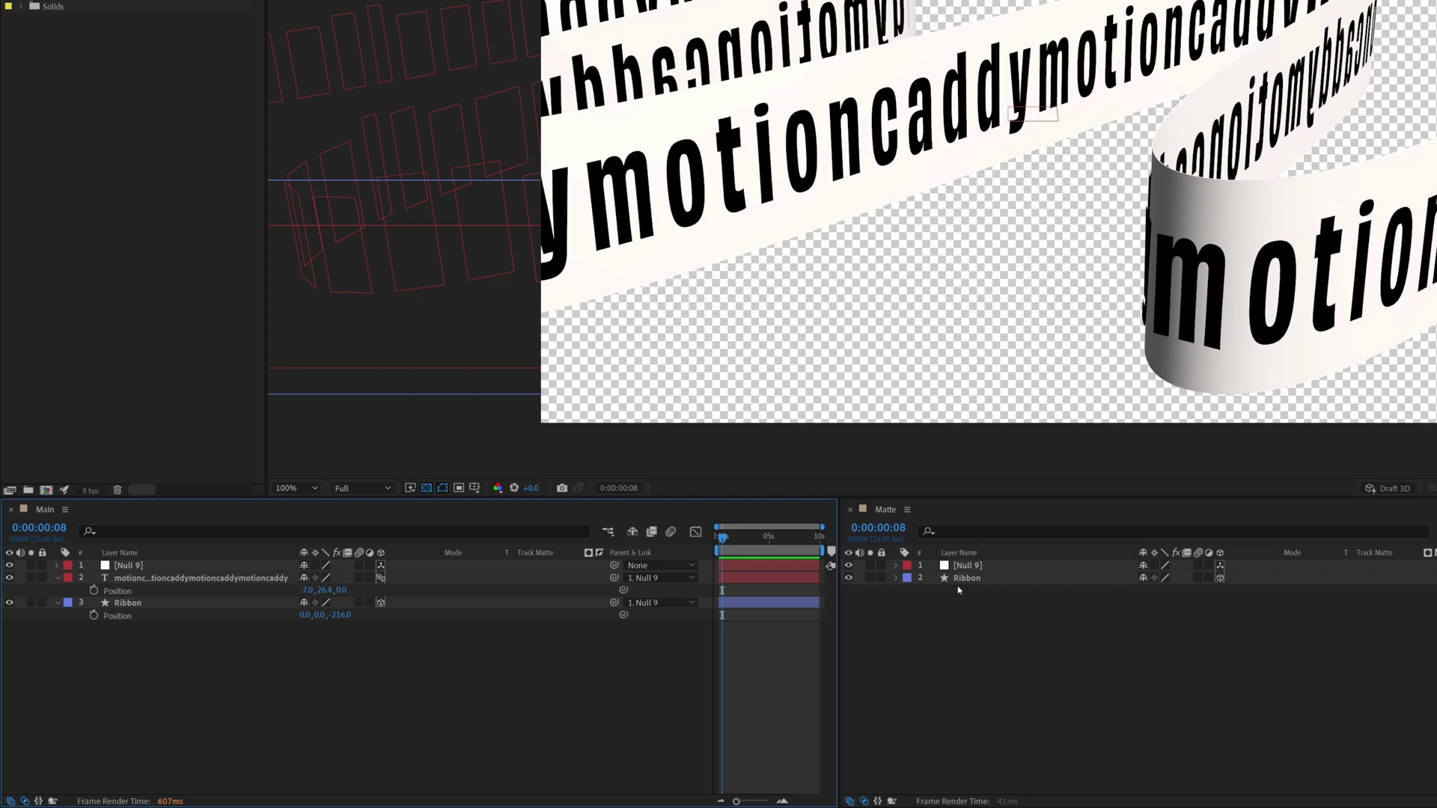
Reveal the Ribbon layer's Path property under Shape 1, Path 1 in both the Main and Matte timelines.
{"action": "left_click", "coordinate": [58, 579]}
{"action": "left_click", "coordinate": [57, 590]}
{"action": "left_click", "coordinate": [57, 590]}
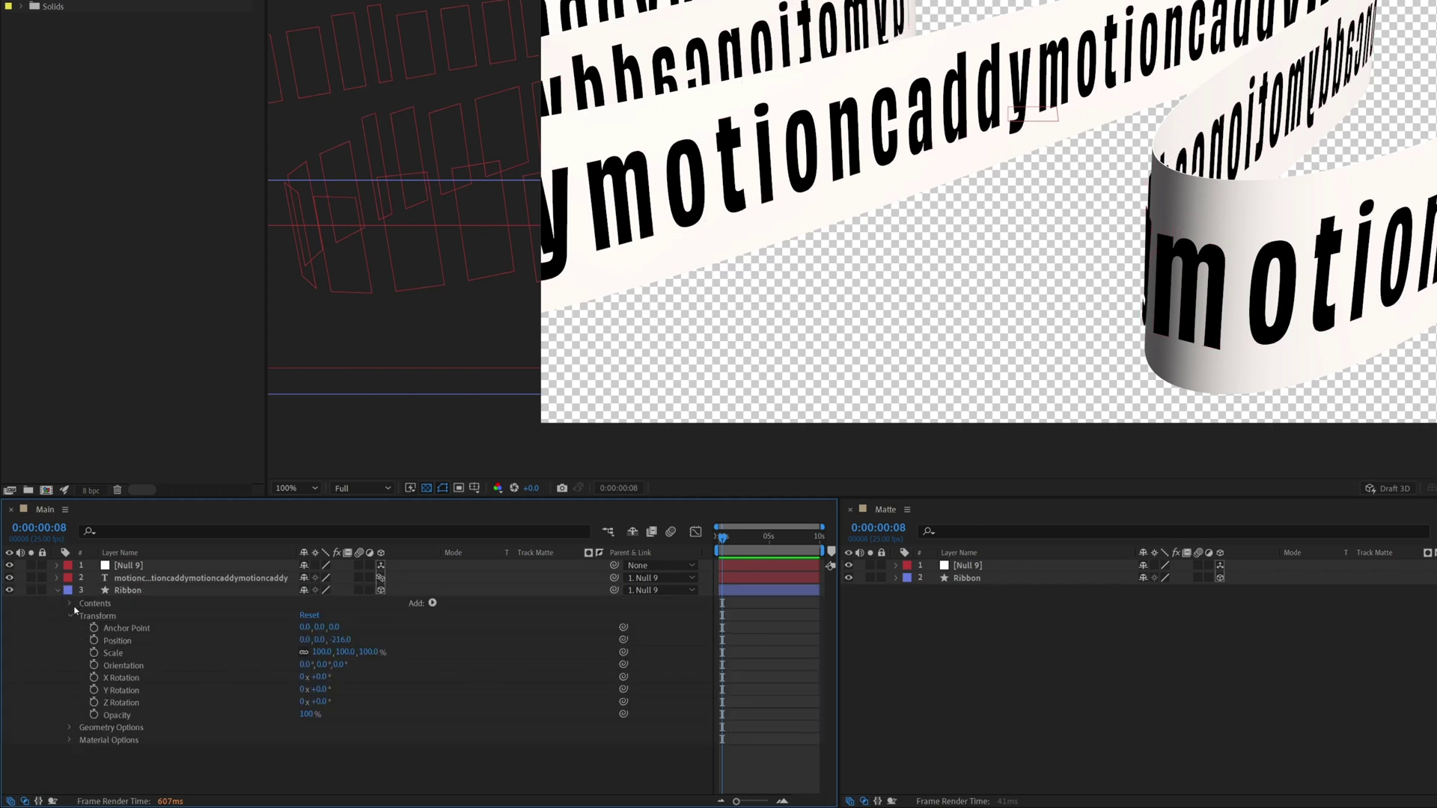
{"action": "left_click", "coordinate": [70, 604]}
{"action": "left_click", "coordinate": [70, 603]}
{"action": "left_click", "coordinate": [83, 616]}
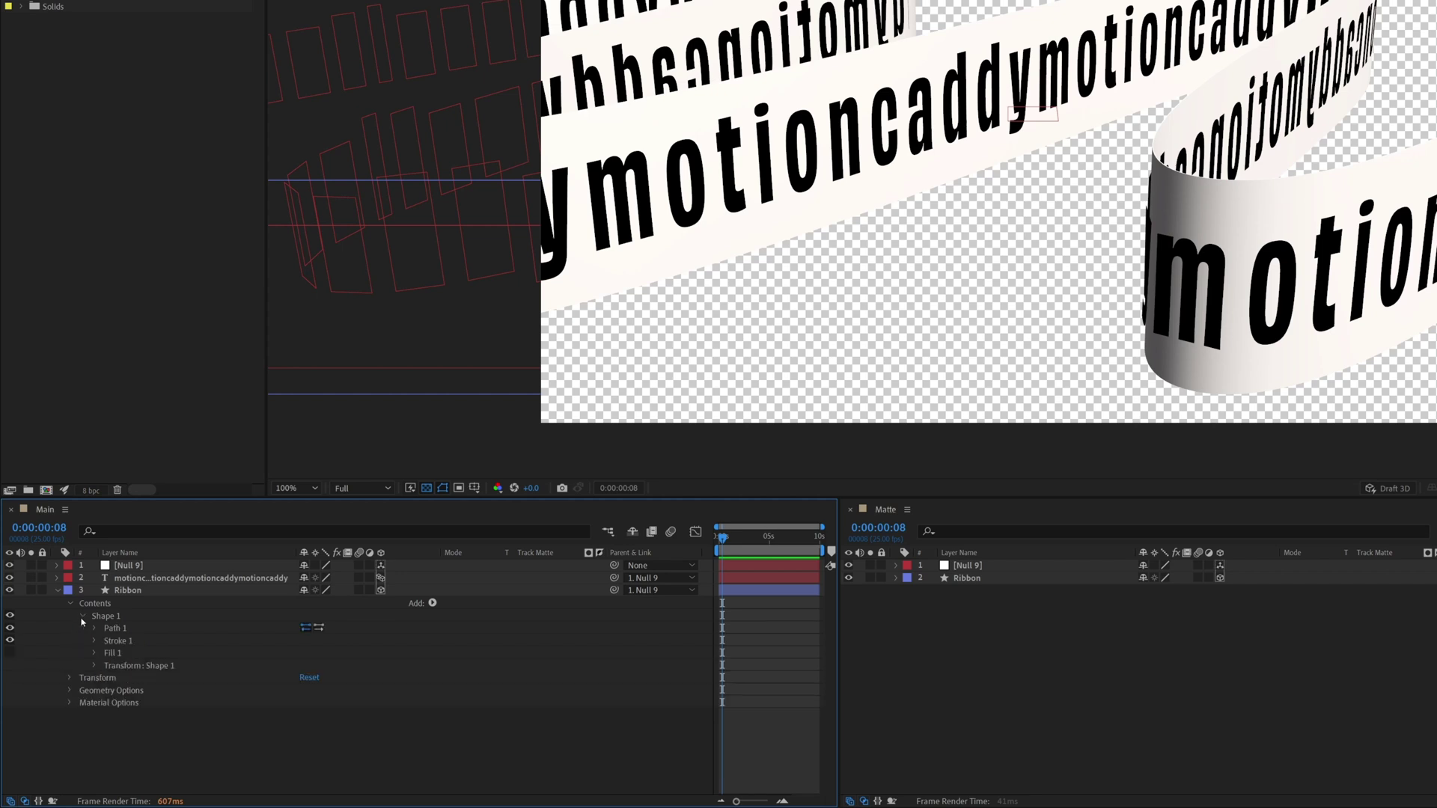
{"action": "left_click", "coordinate": [95, 629]}
{"action": "left_click", "coordinate": [141, 641]}
{"action": "left_click", "coordinate": [896, 578]}
{"action": "left_click", "coordinate": [907, 591]}
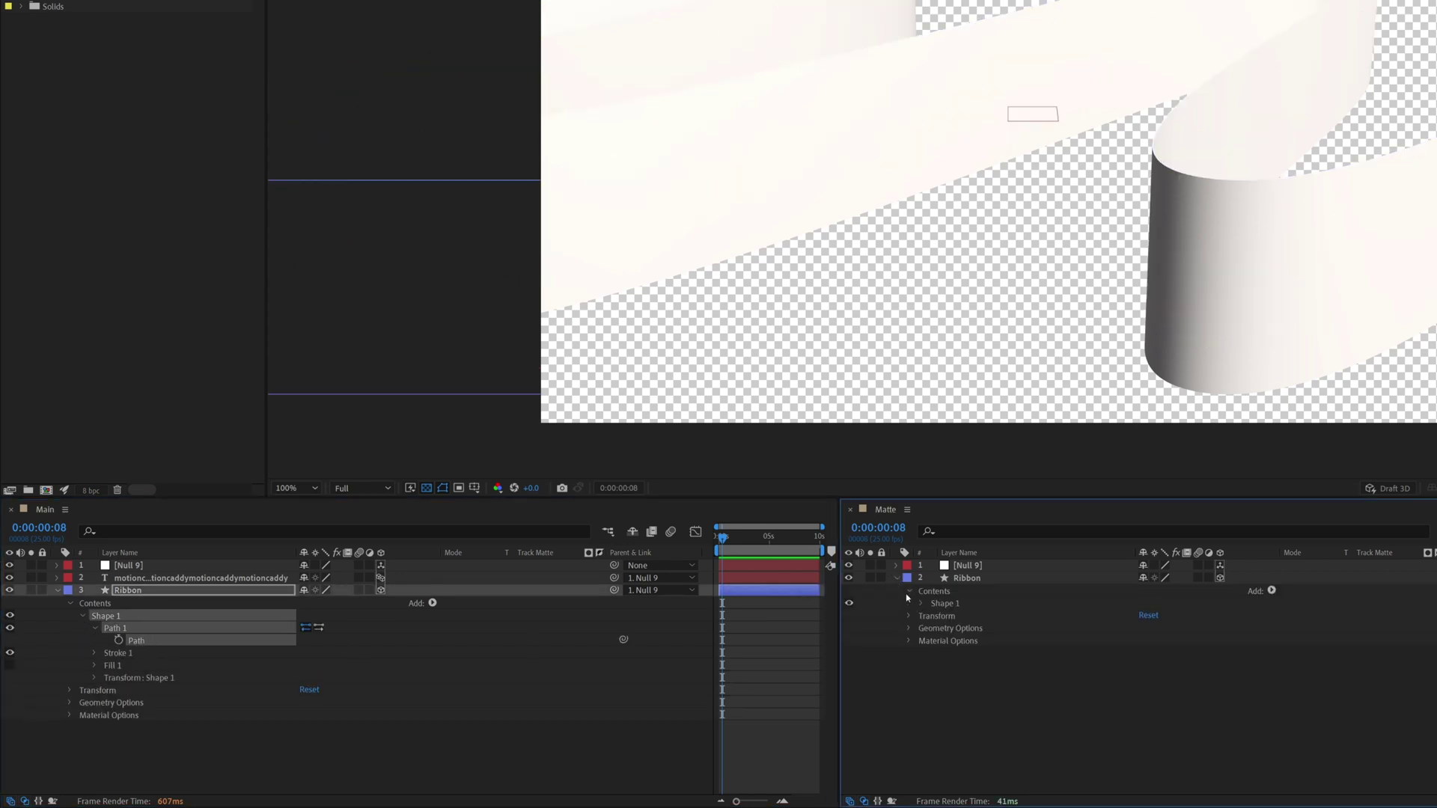
{"action": "left_click", "coordinate": [922, 603]}
{"action": "left_click", "coordinate": [934, 616]}
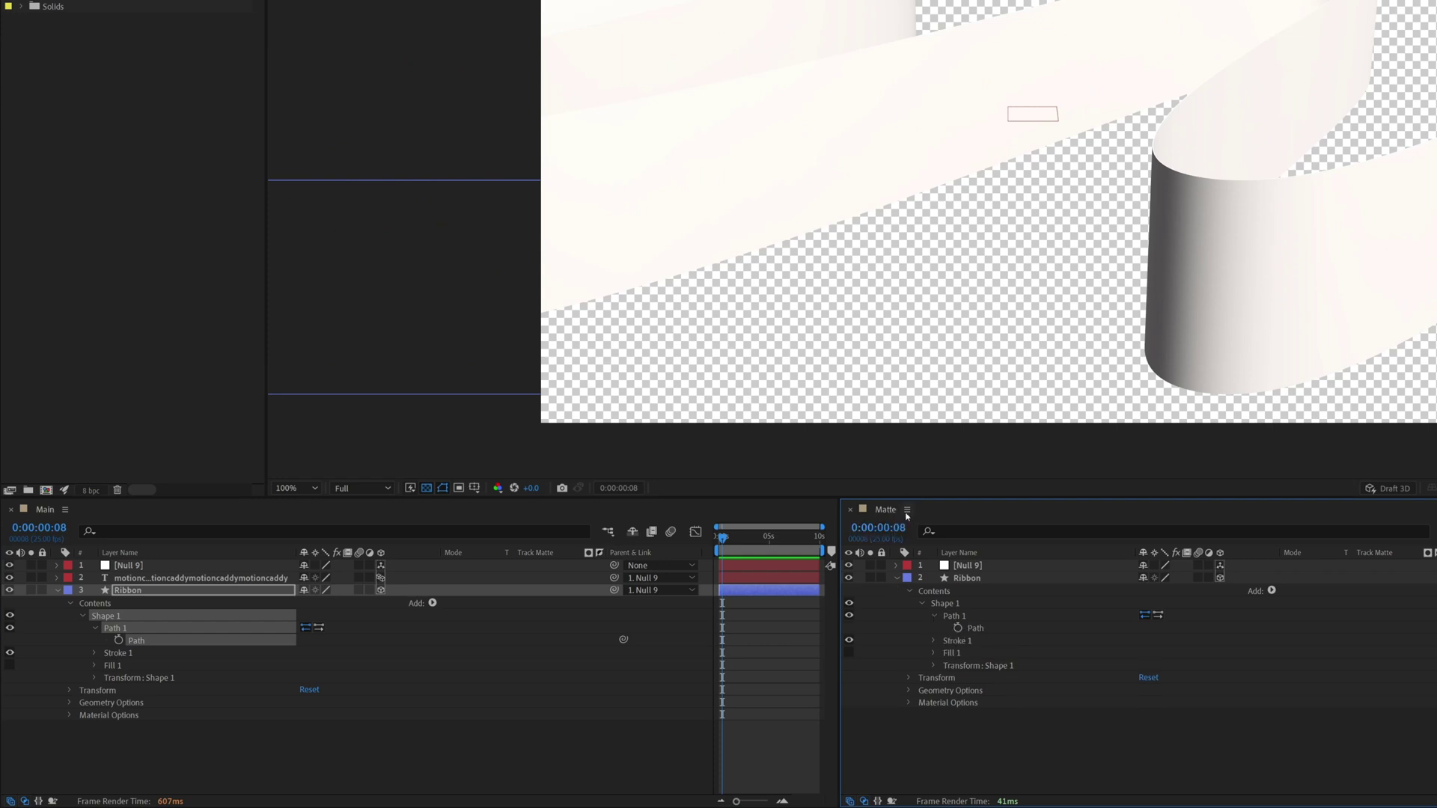
Add an expression to the Matte ribbon's Path that links it to the Path of the Ribbon layer in Main.
{"action": "key", "text": "alt"}
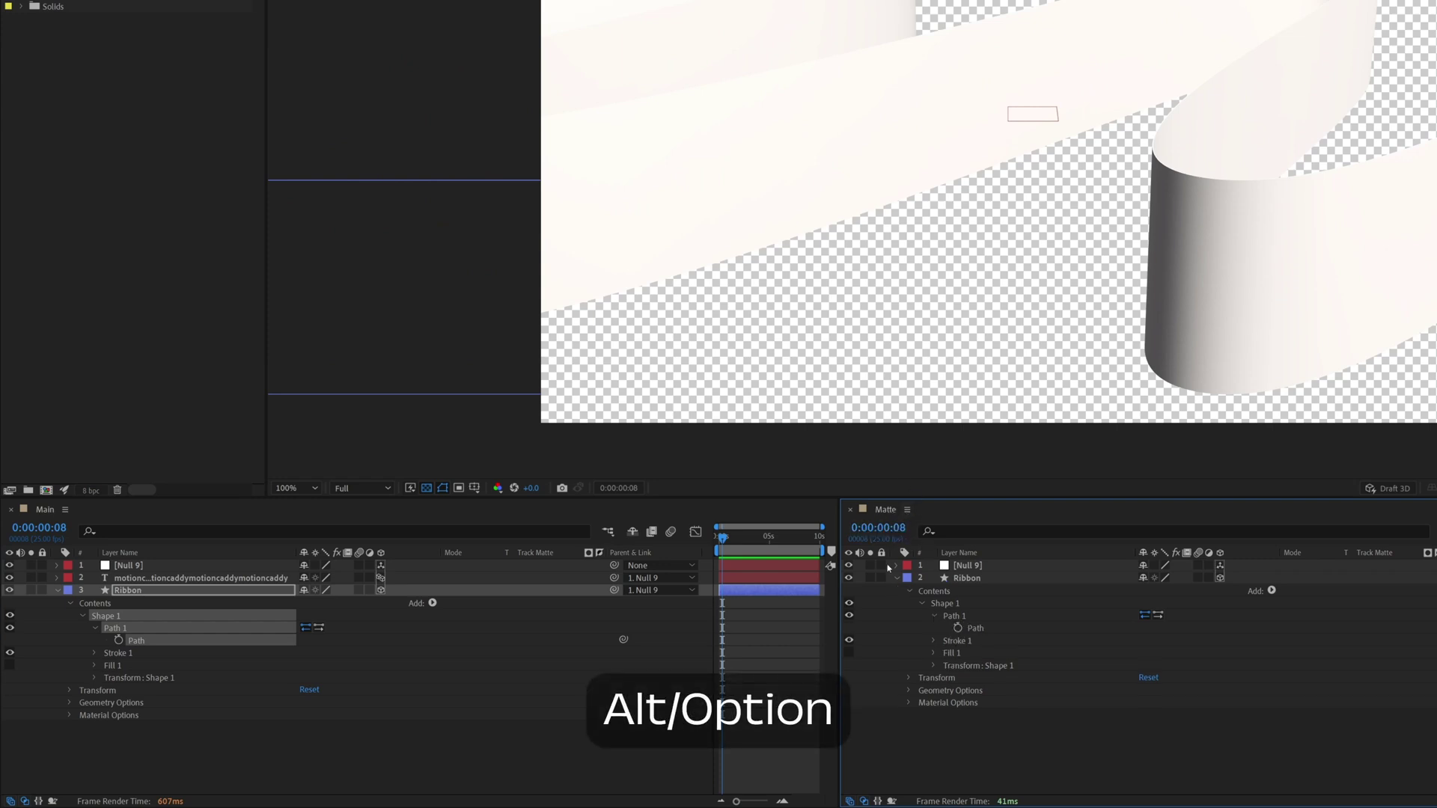
{"action": "left_click", "coordinate": [958, 629], "text": "alt"}
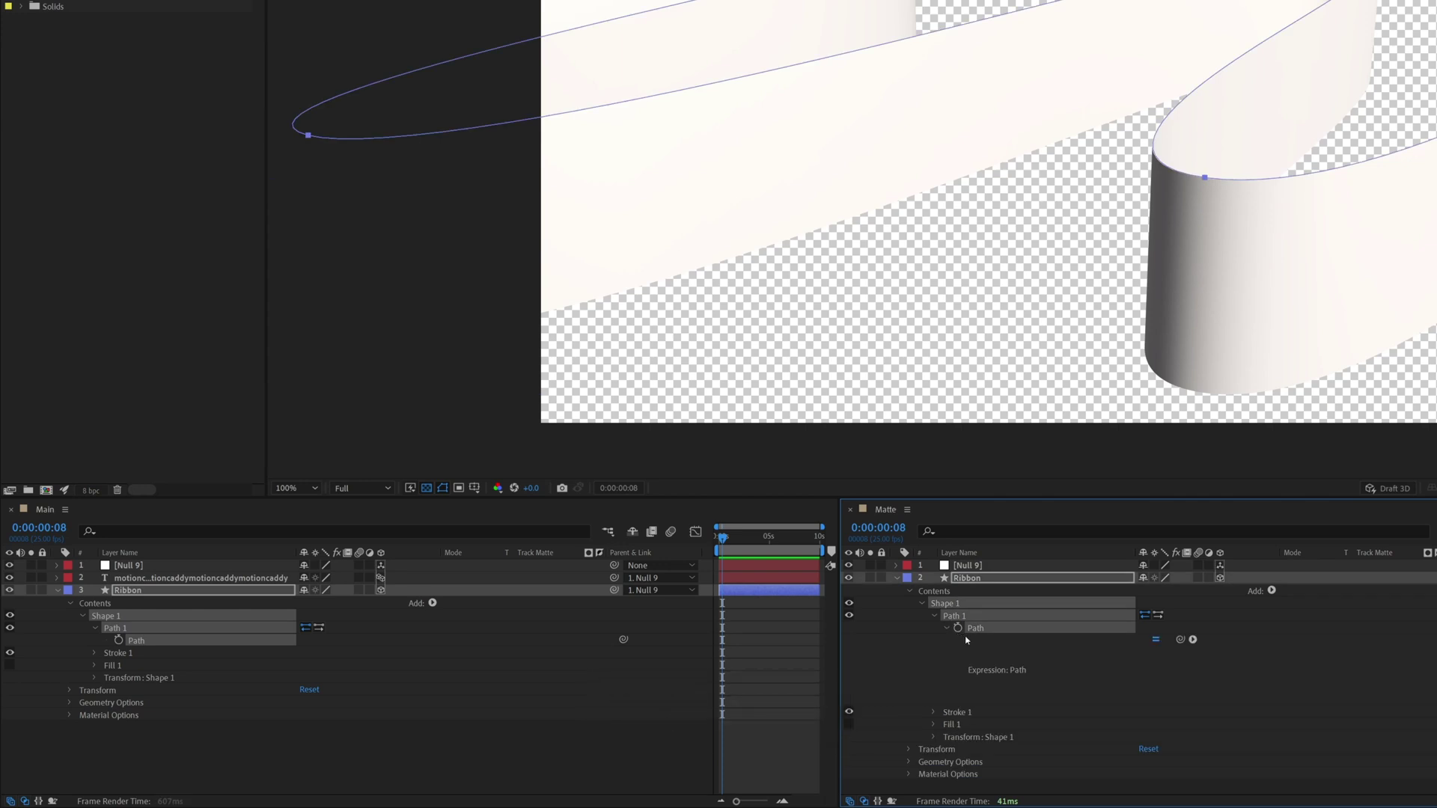
{"action": "left_click_drag", "start_coordinate": [1181, 640], "coordinate": [151, 645]}
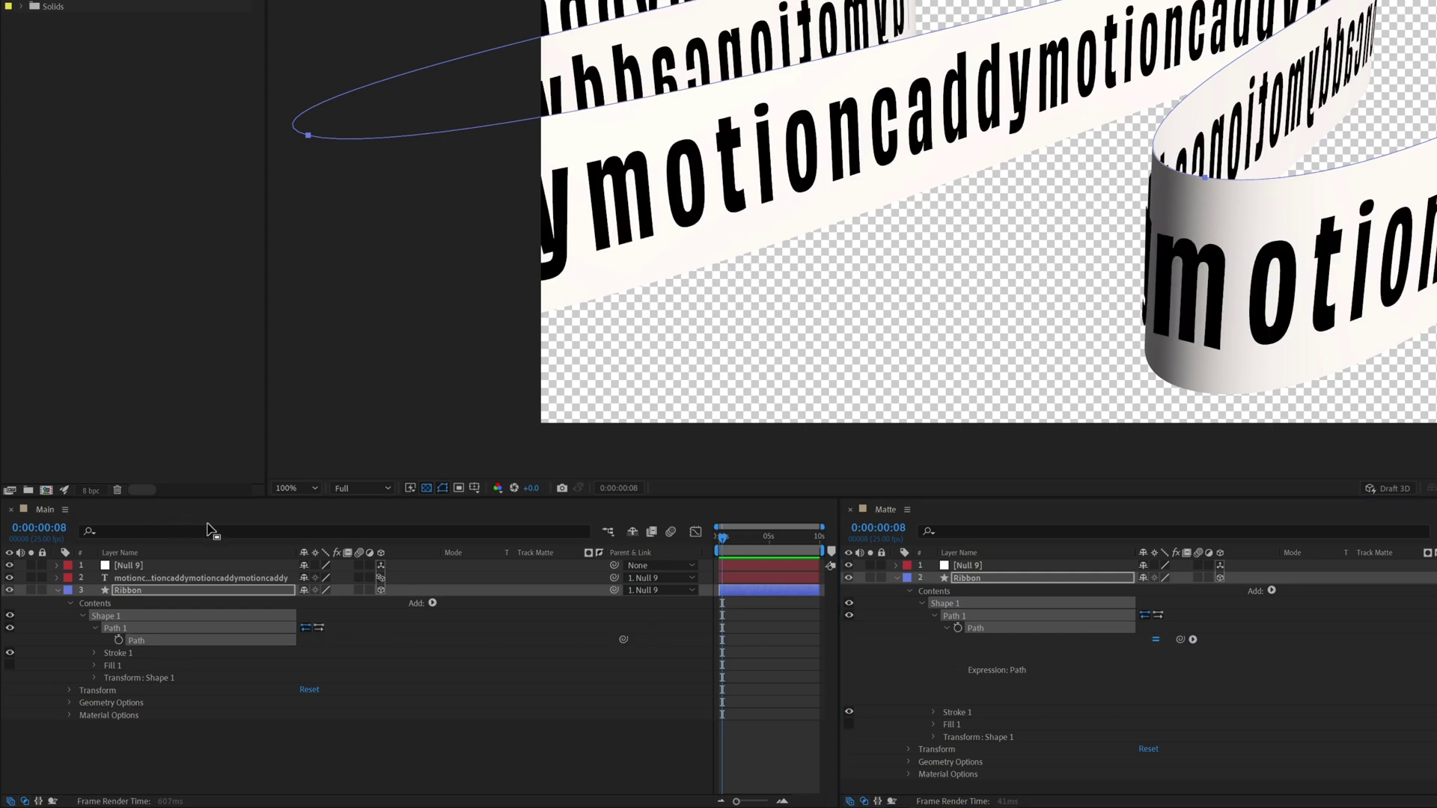
Group the Matte timeline back with Main, collapse the Ribbon layer in Matte, and return to Main.
{"action": "left_click_drag", "start_coordinate": [886, 509], "coordinate": [721, 528]}
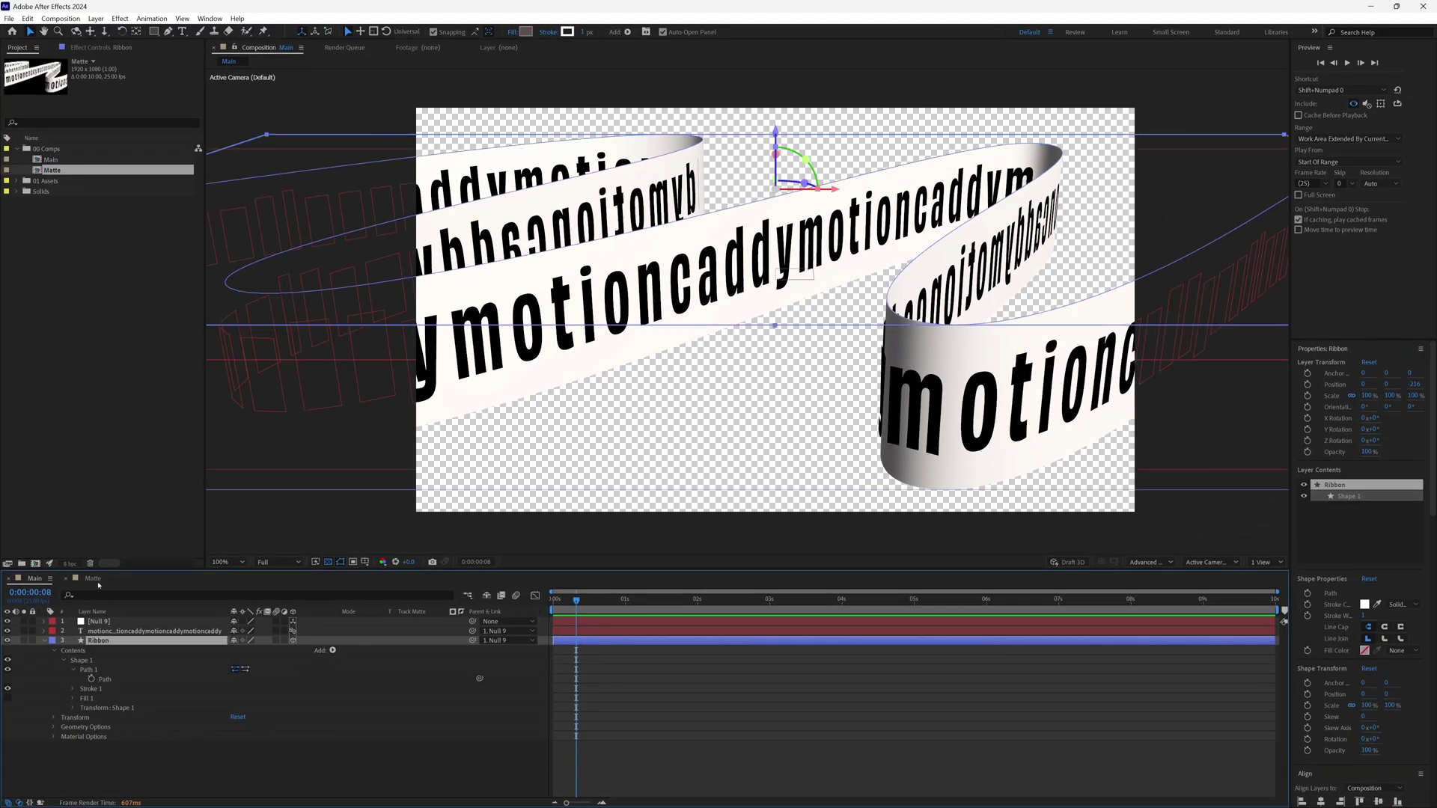
{"action": "left_click", "coordinate": [93, 578]}
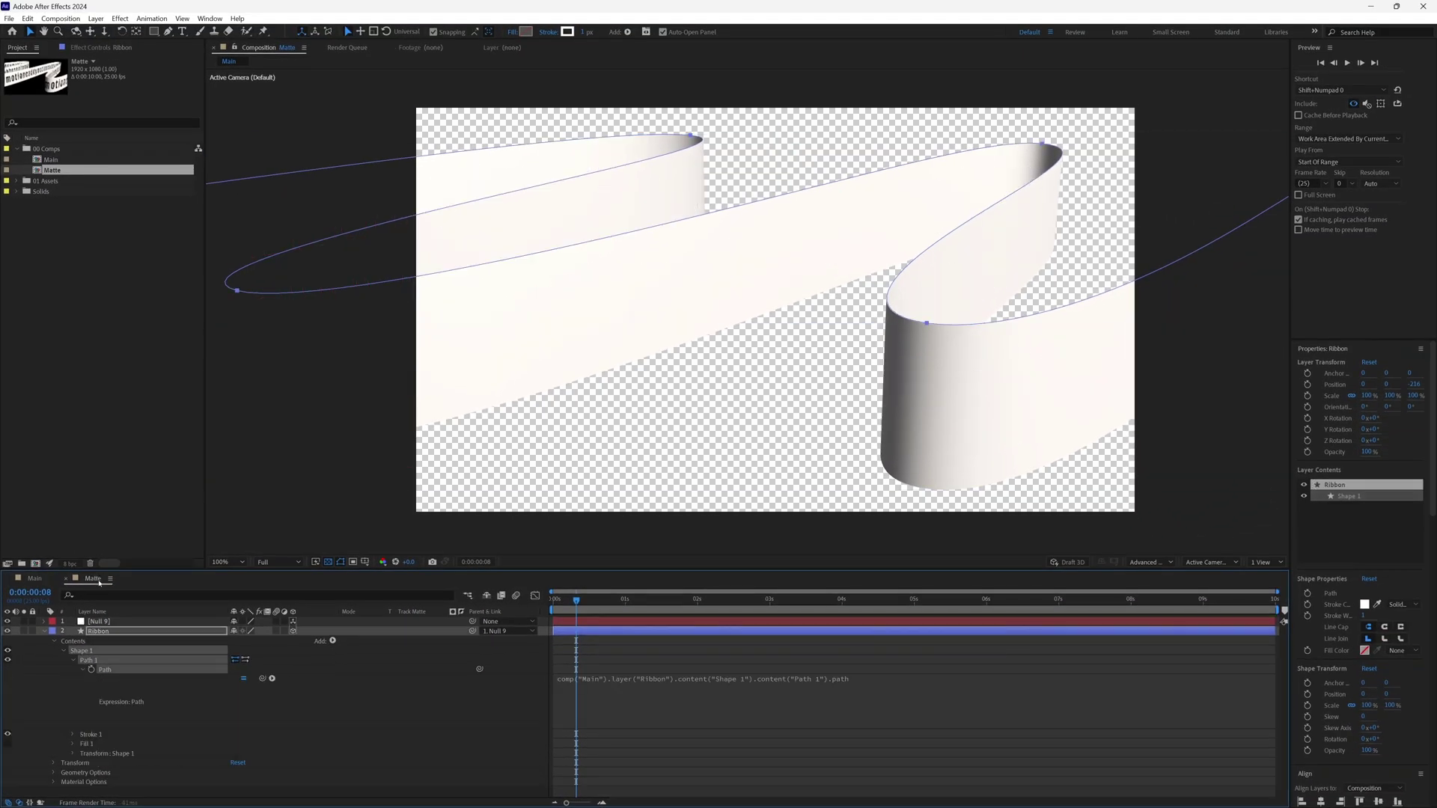
{"action": "left_click", "coordinate": [45, 632]}
{"action": "left_click", "coordinate": [35, 579]}
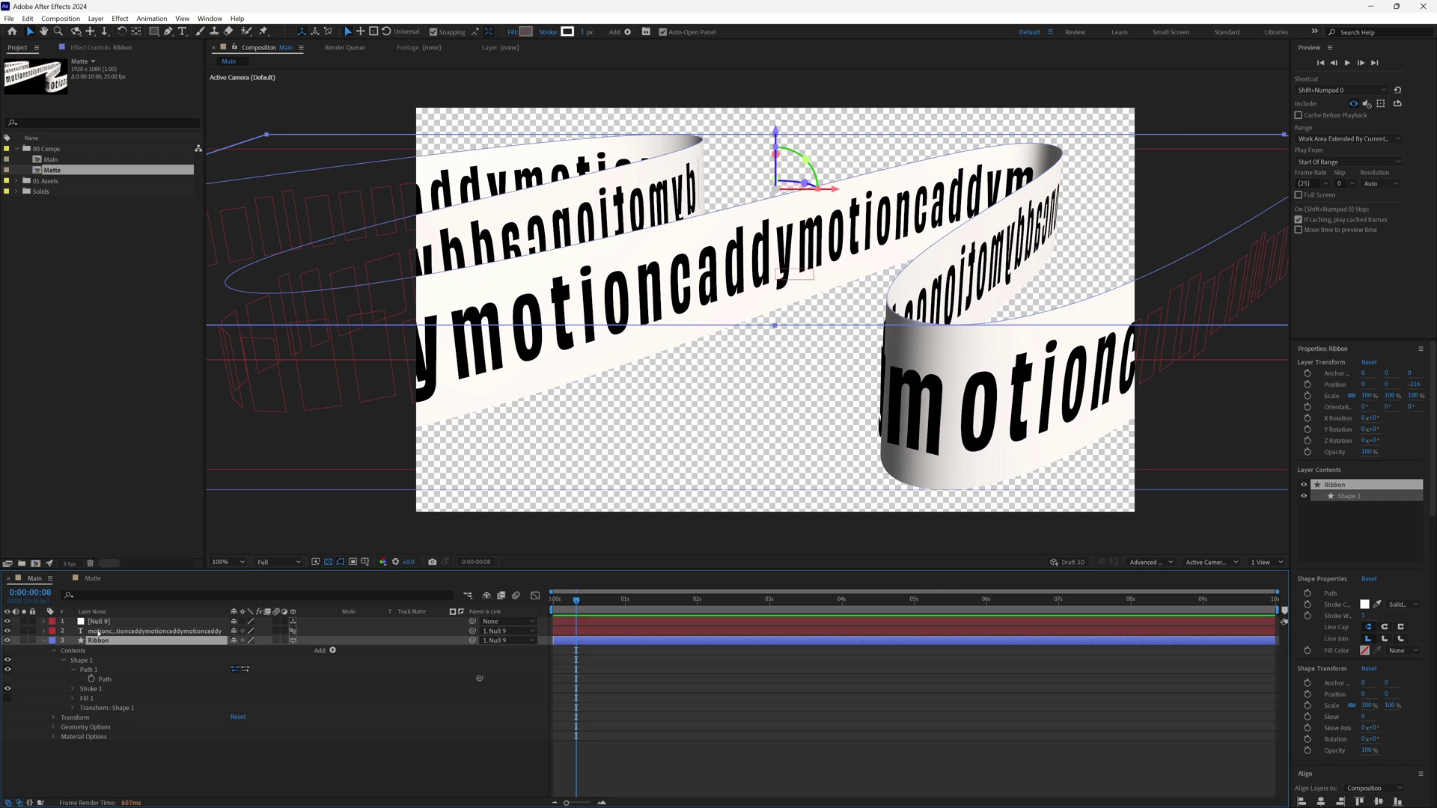
Move the path vertex at the ribbon's front bend slightly outward in Main and check that Matte follows.
{"action": "left_click", "coordinate": [107, 682]}
{"action": "left_click", "coordinate": [929, 324]}
{"action": "left_click_drag", "start_coordinate": [929, 326], "coordinate": [975, 333]}
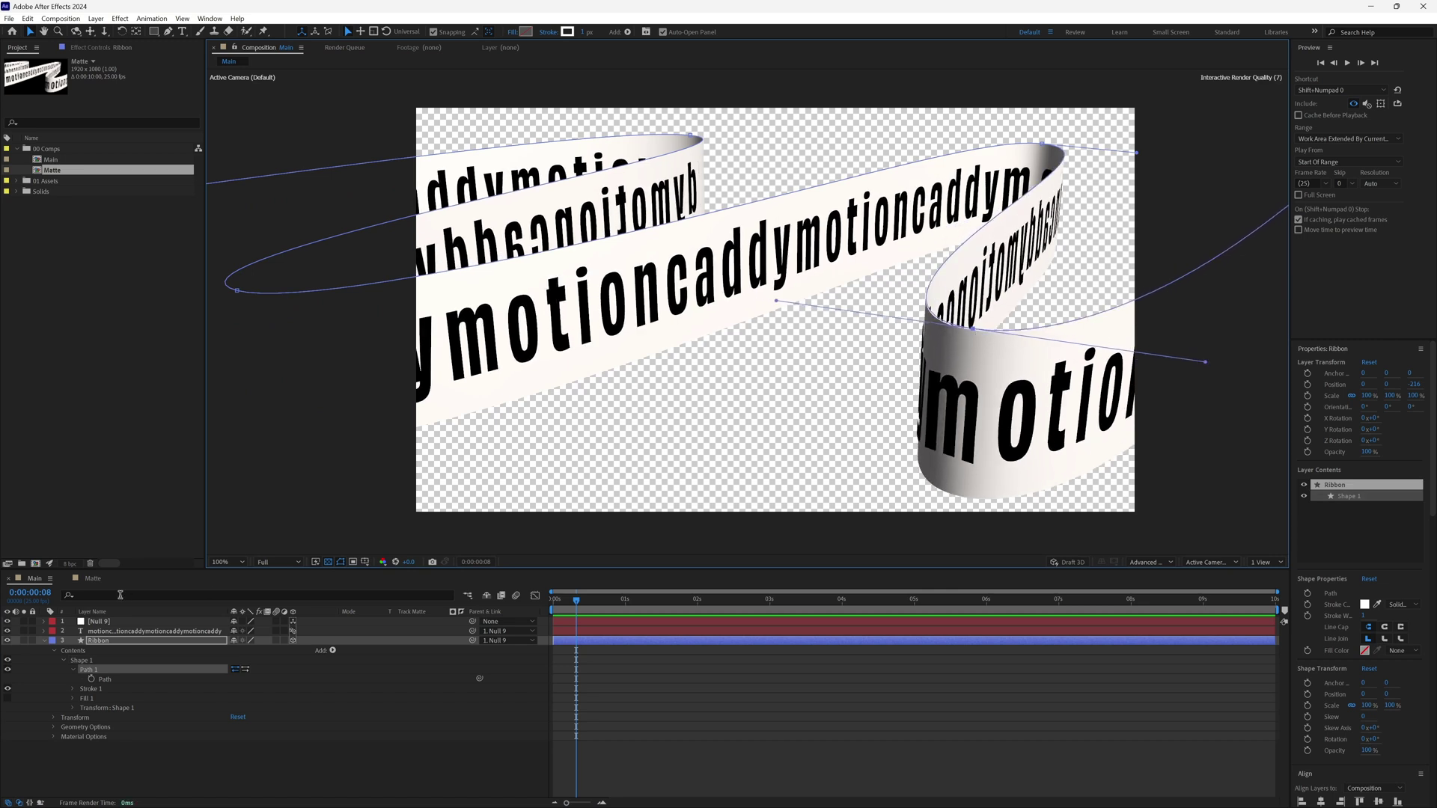
{"action": "key", "text": "shift+period"}
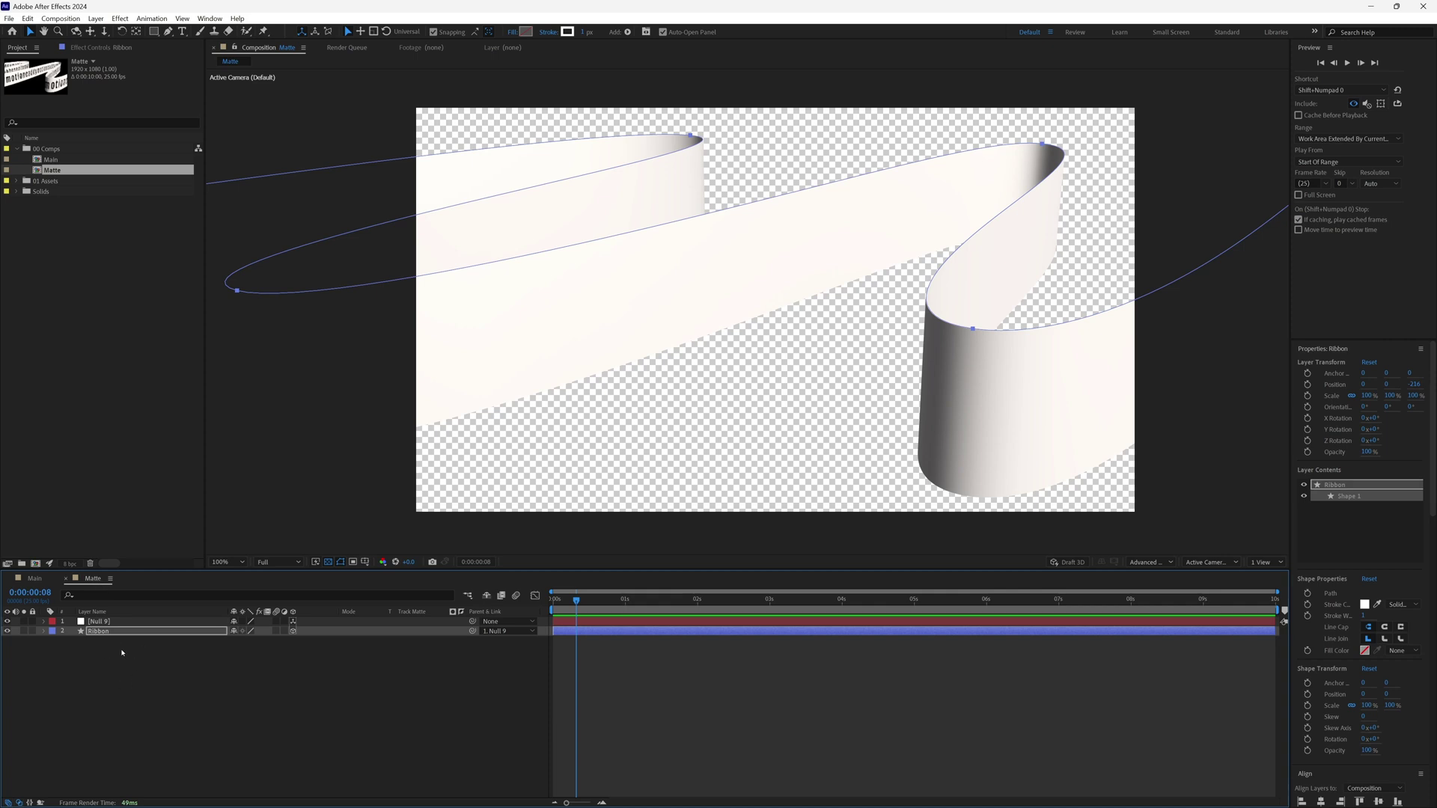
Duplicate the Ribbon layer in Matte and set the copy's stroke color to black.
{"action": "left_click", "coordinate": [106, 633]}
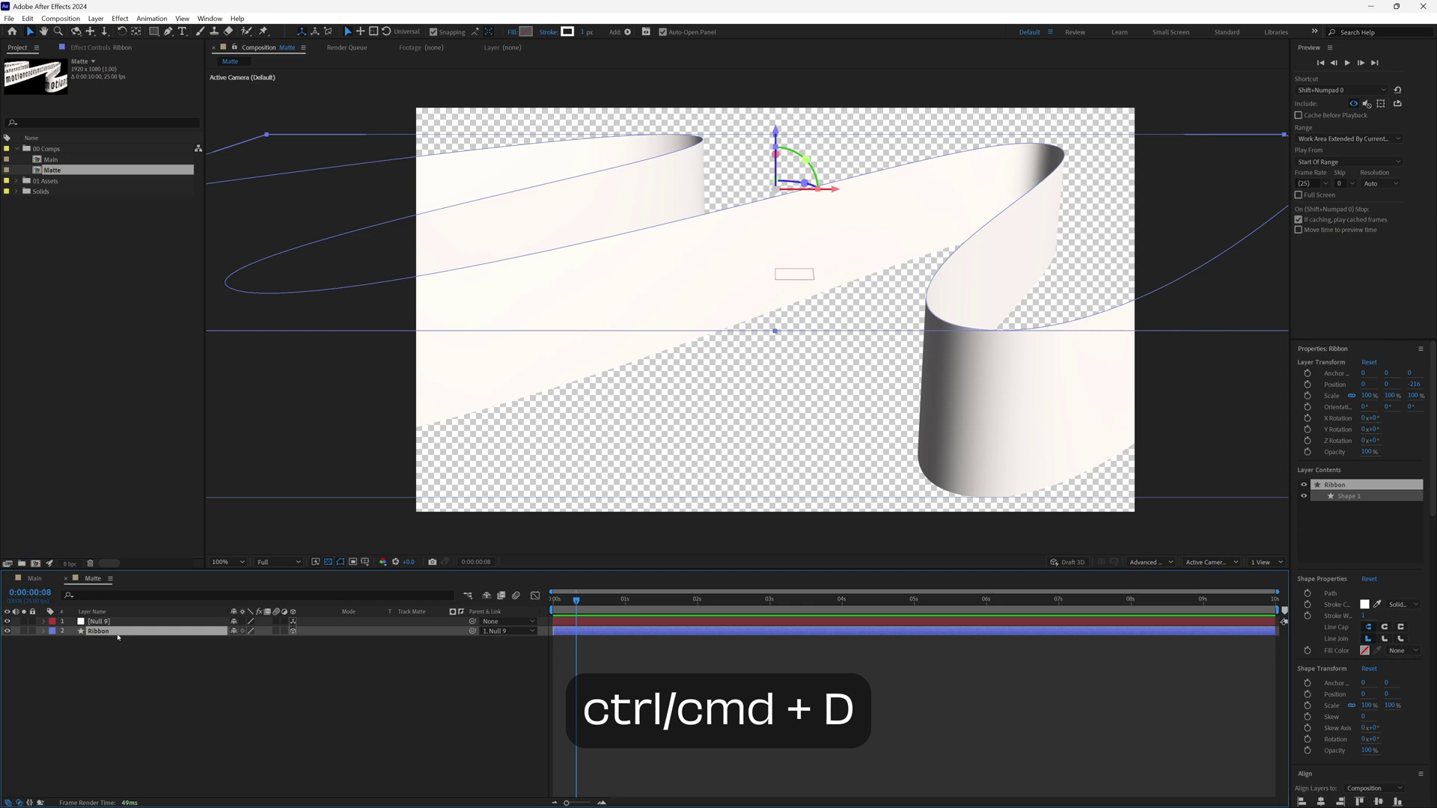
{"action": "key", "text": "ctrl+d"}
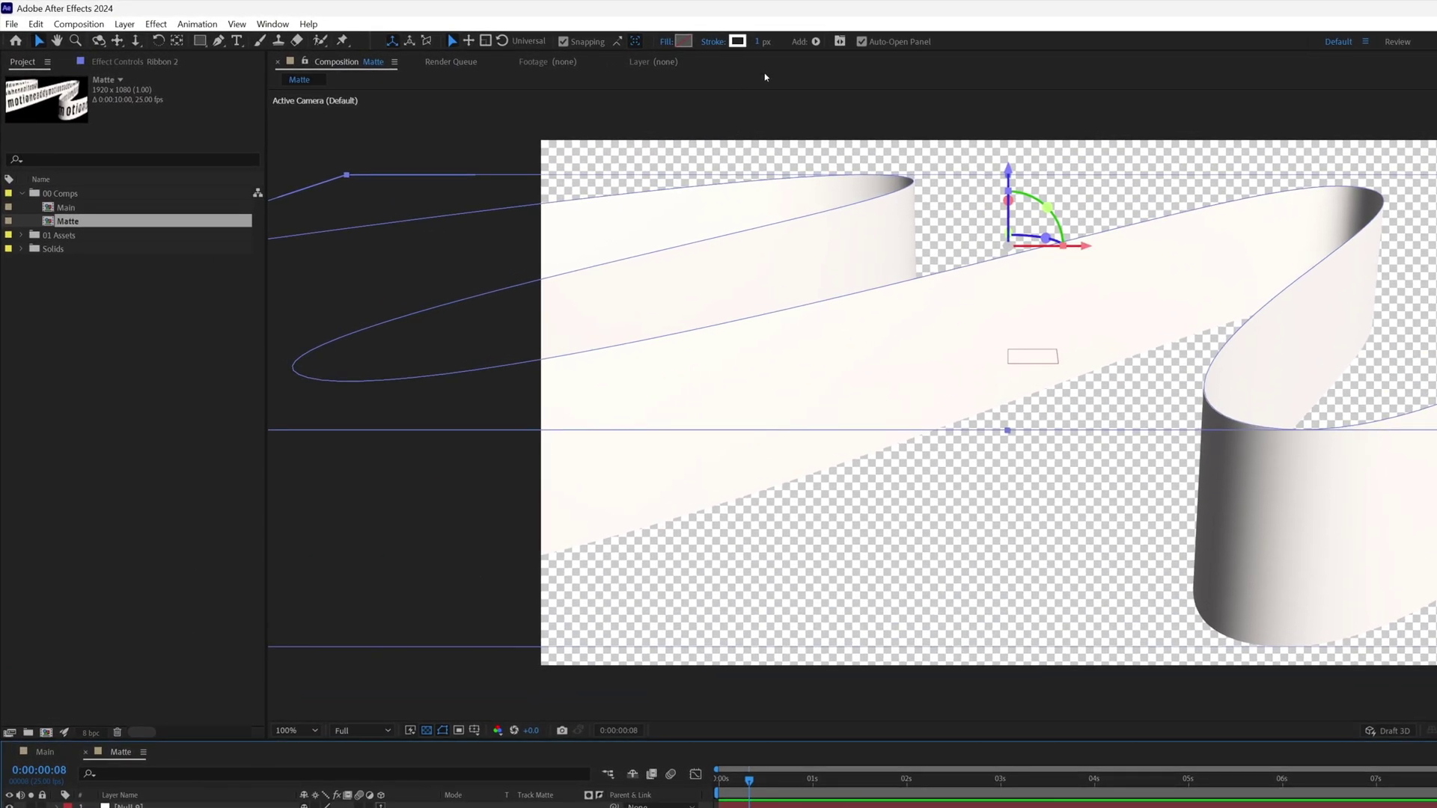
{"action": "left_click", "coordinate": [738, 41]}
{"action": "left_click_drag", "start_coordinate": [901, 683], "coordinate": [972, 795]}
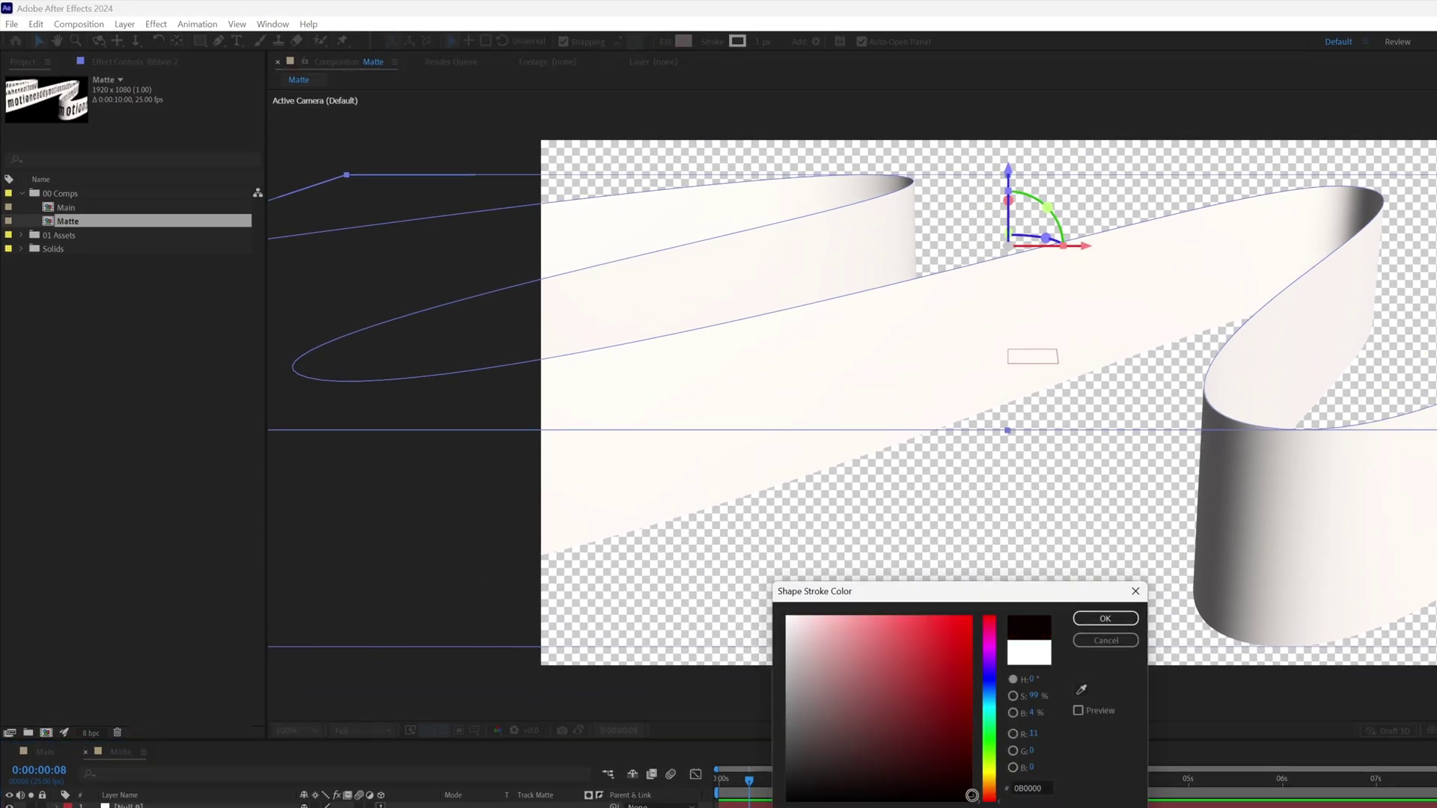
{"action": "left_click", "coordinate": [1106, 618]}
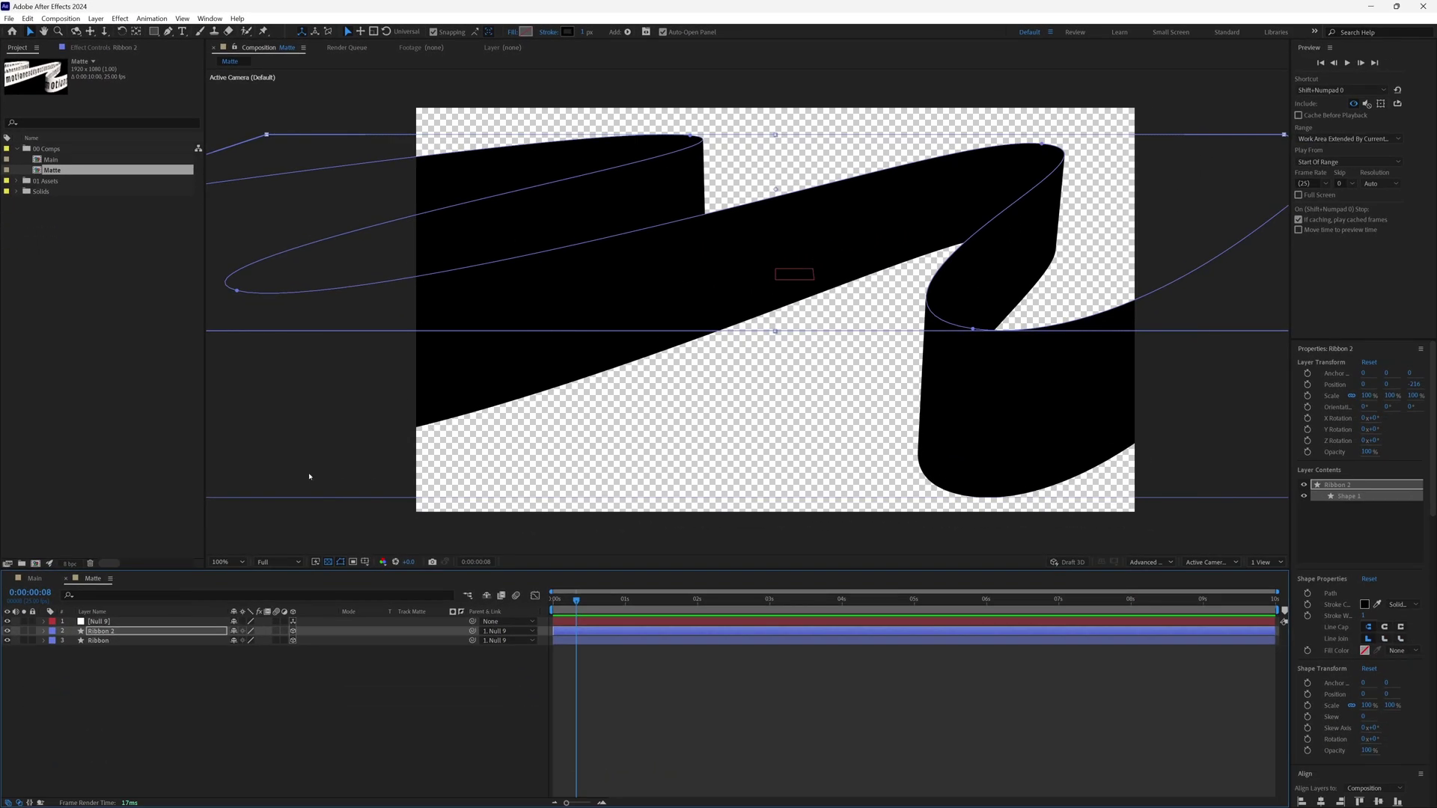
Offset the black Ribbon 2 layer by setting its Position to X -1 and Y 1.
{"action": "left_click", "coordinate": [103, 632]}
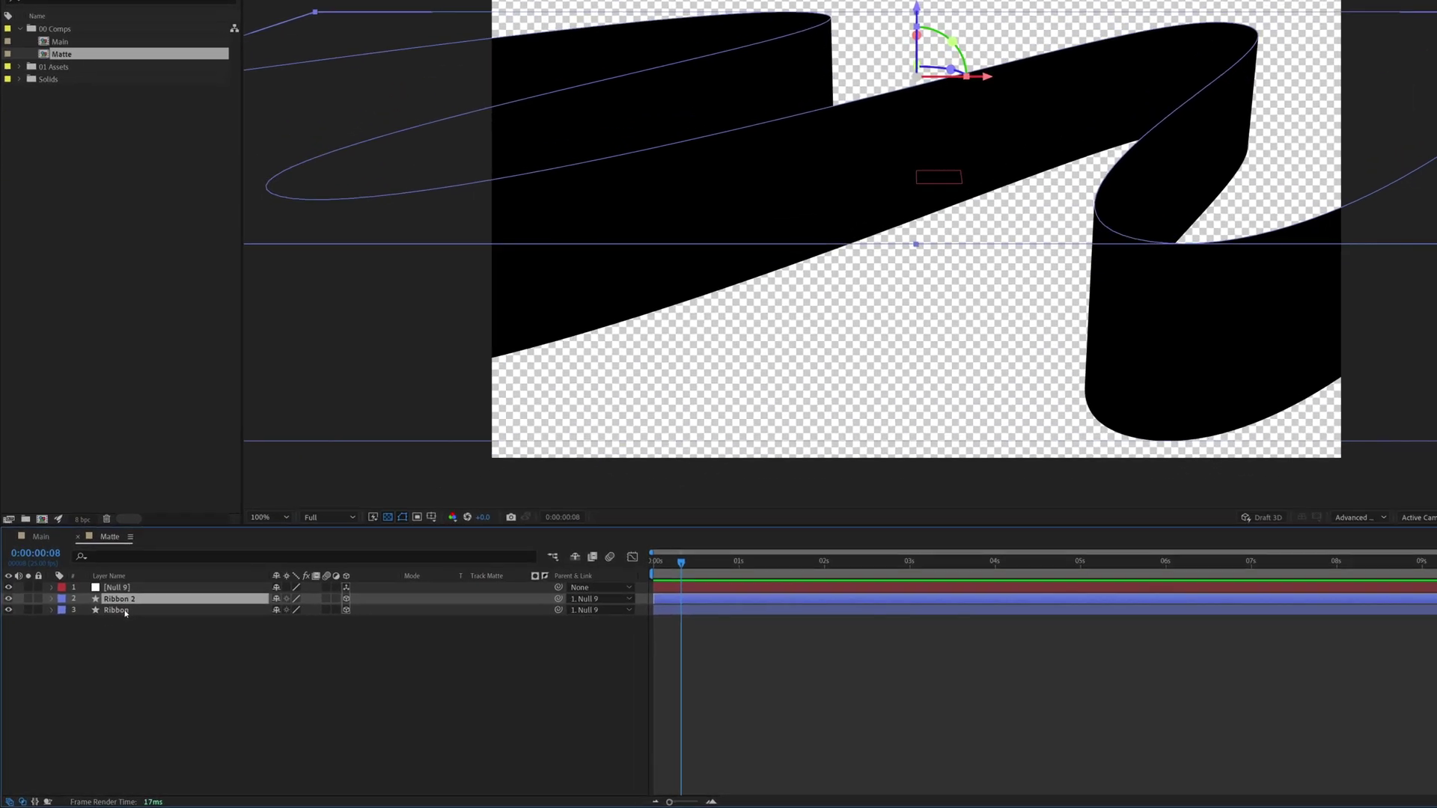
{"action": "key", "text": "p"}
{"action": "left_click", "coordinate": [282, 607]}
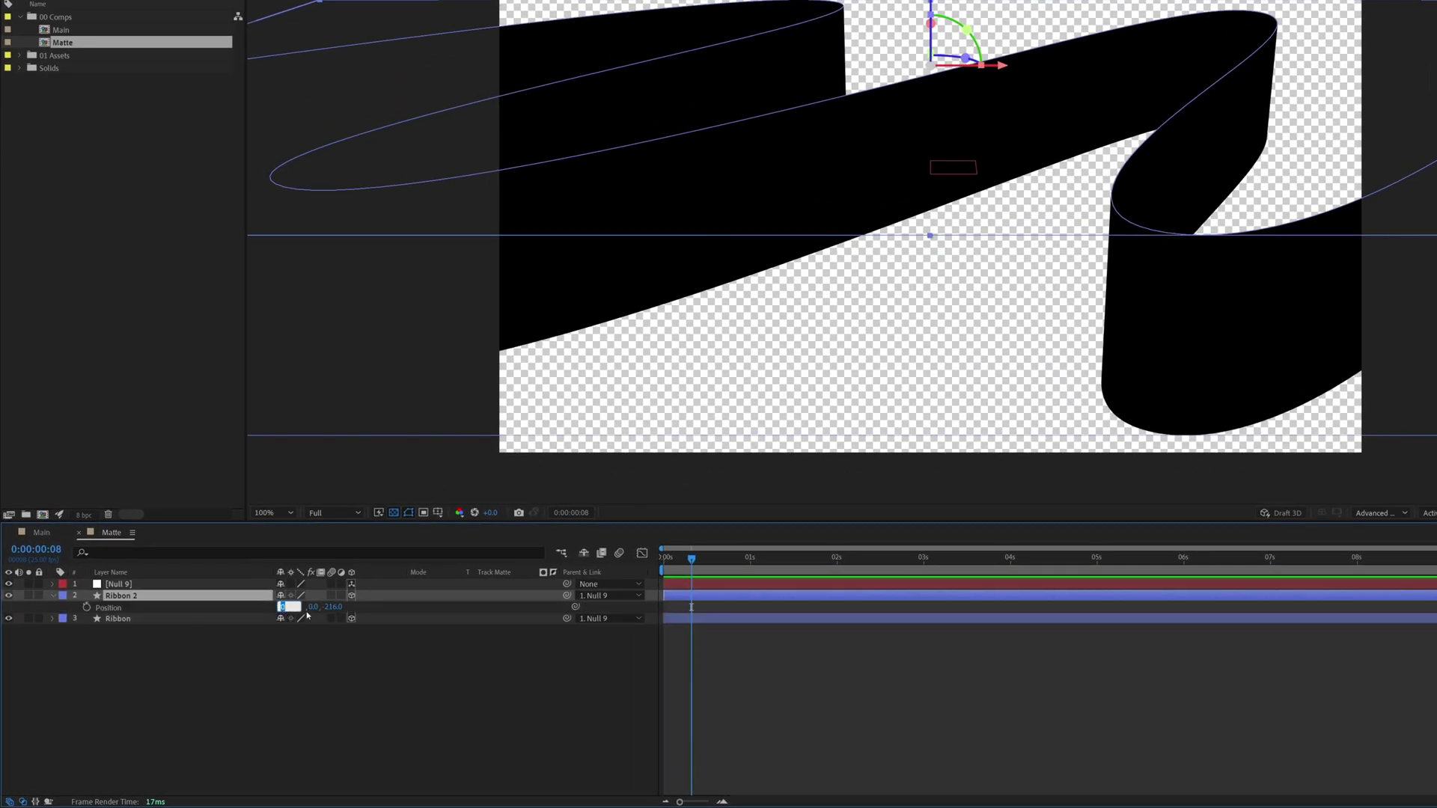
{"action": "type", "text": "-1"}
{"action": "key", "text": "Return"}
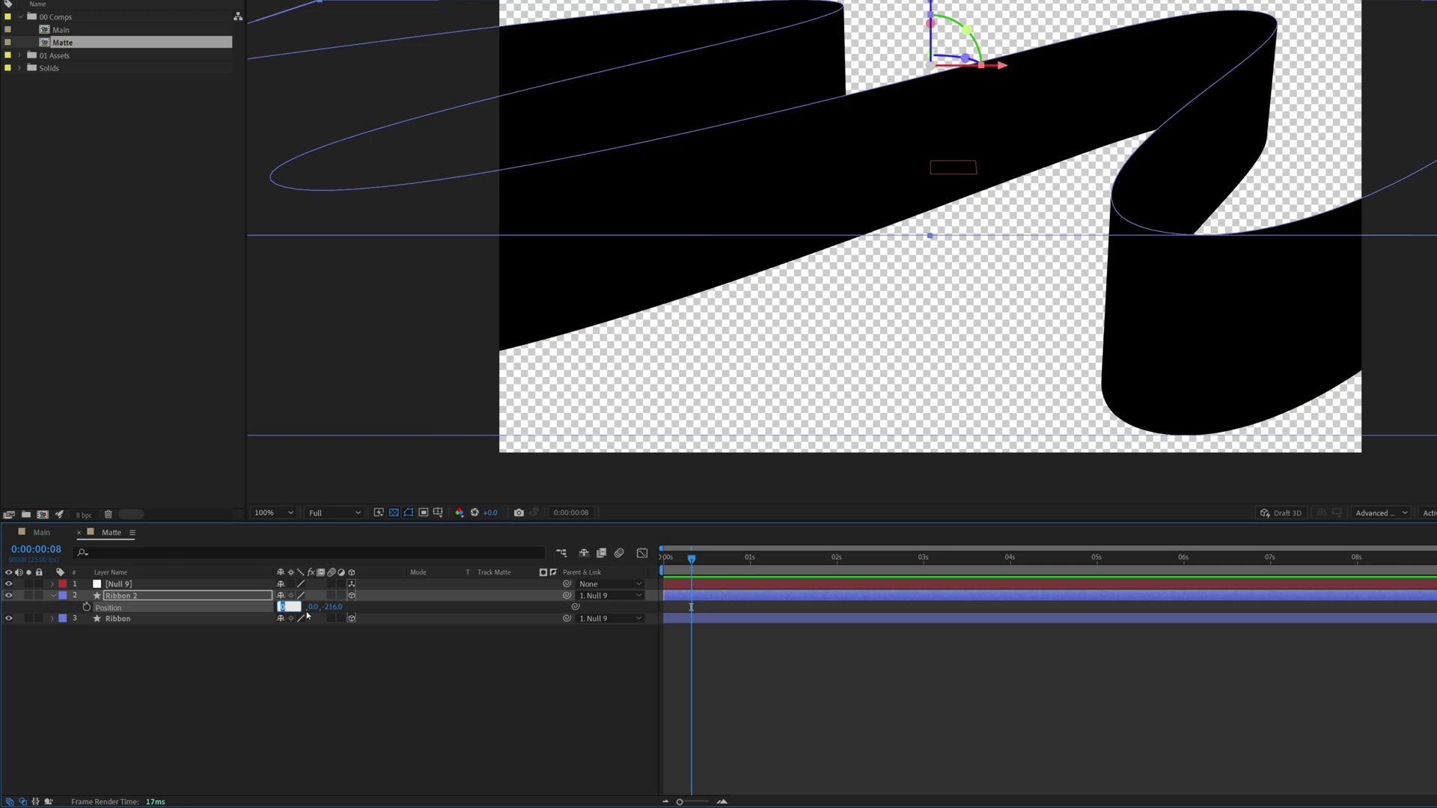
{"action": "left_click", "coordinate": [307, 613]}
{"action": "type", "text": "1"}
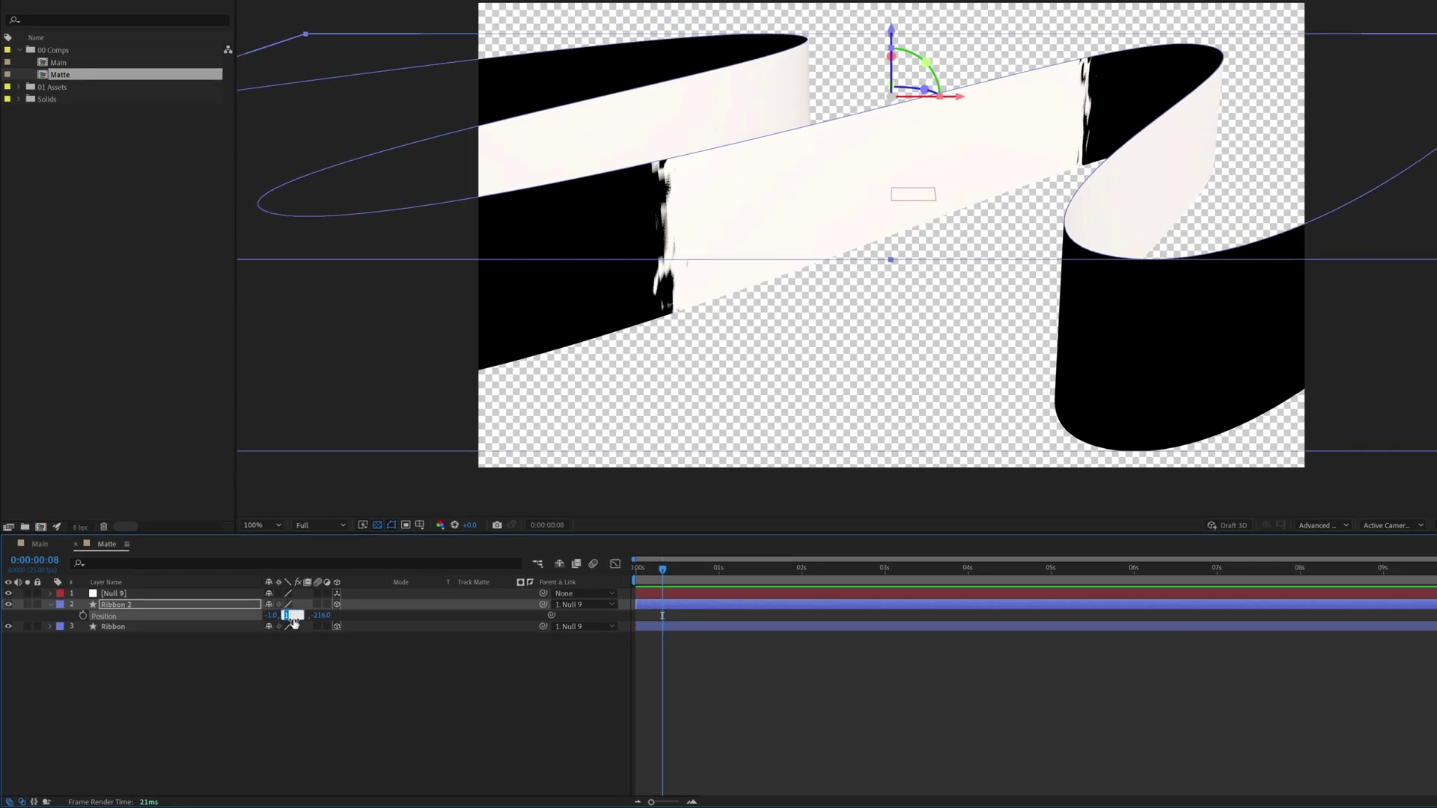
{"action": "key", "text": "Return"}
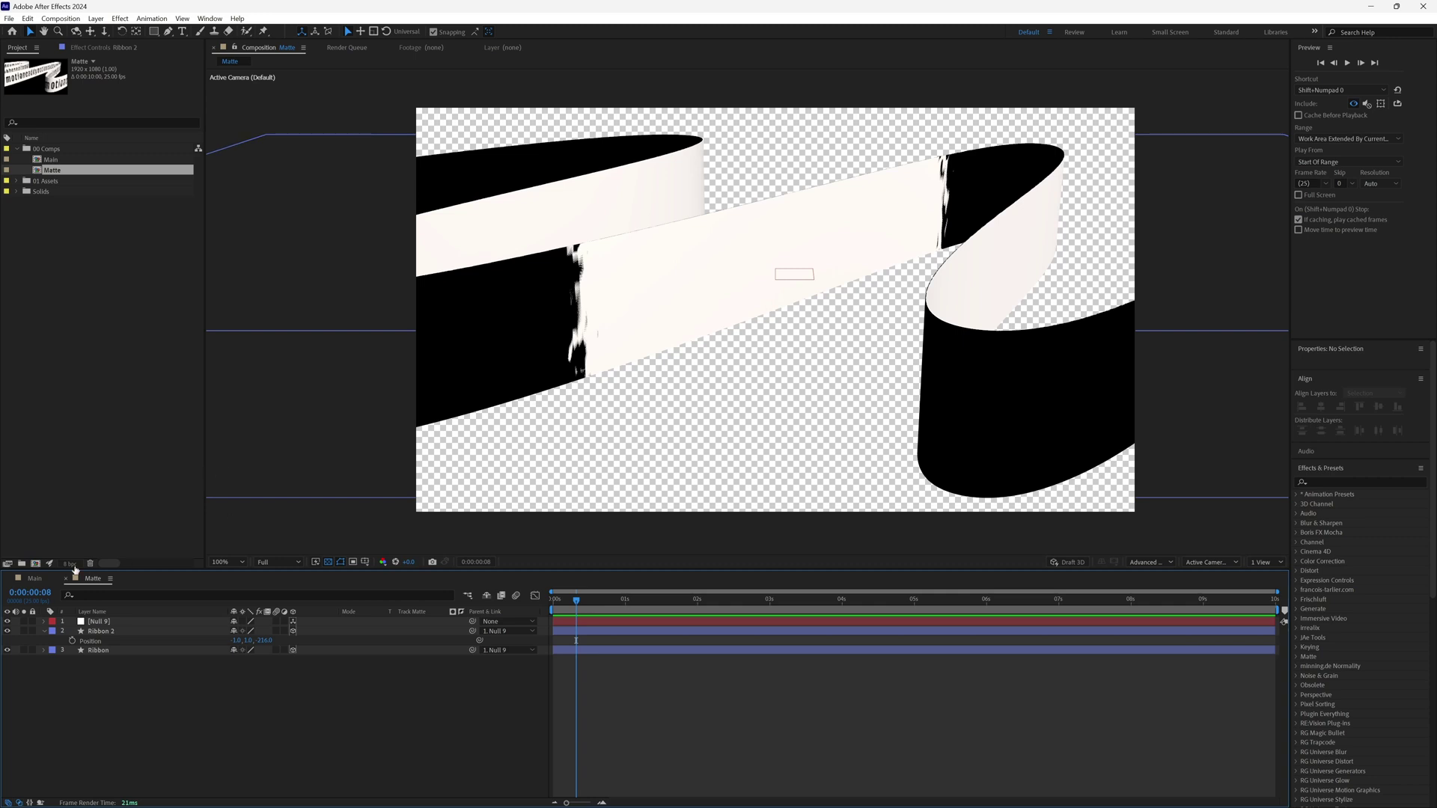
Reshape the ribbon path's rear right bend in Main by adjusting its vertex and handle, and check the black-and-white split in Matte.
{"action": "left_click", "coordinate": [35, 579]}
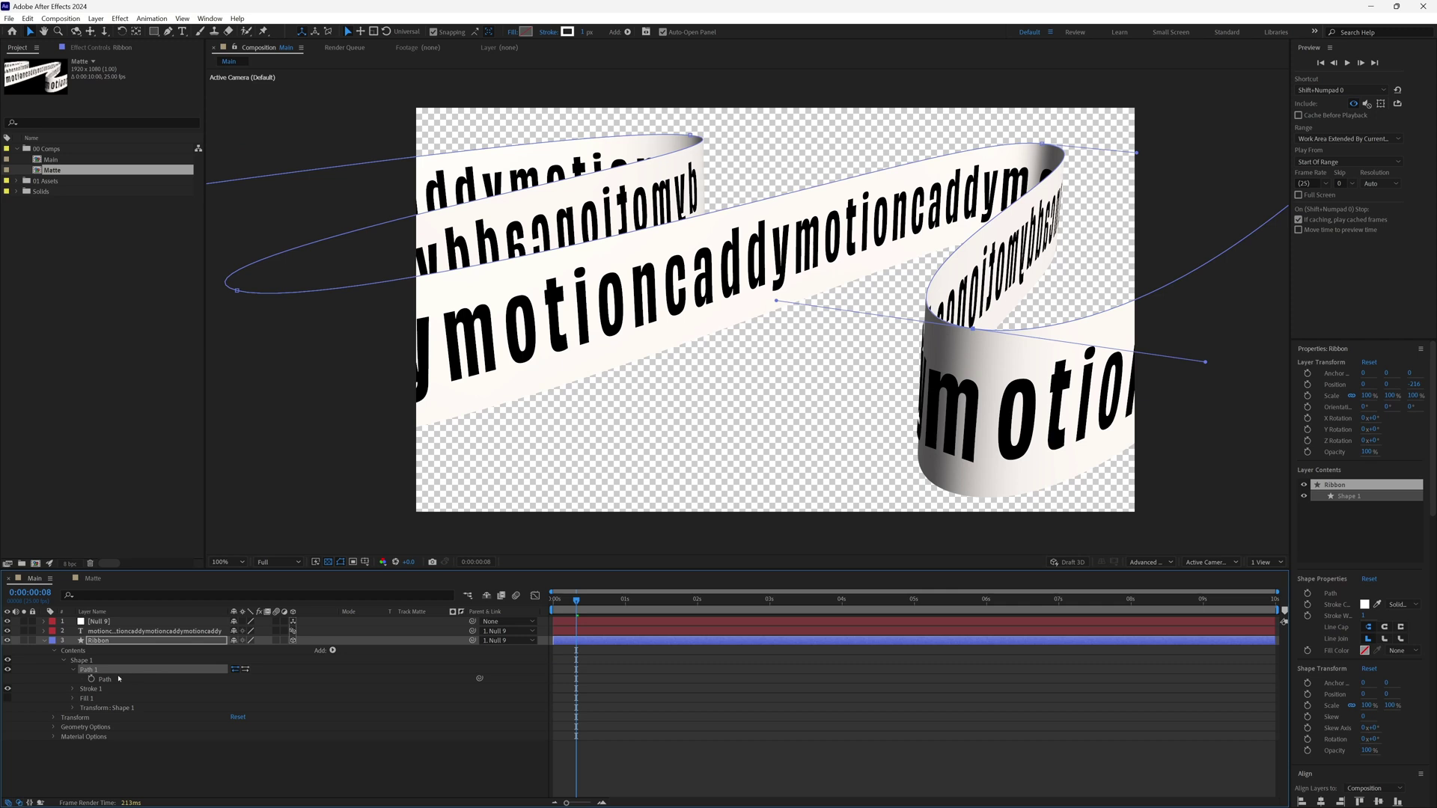
{"action": "left_click_drag", "start_coordinate": [1042, 143], "coordinate": [1061, 159]}
{"action": "left_click_drag", "start_coordinate": [966, 153], "coordinate": [963, 136]}
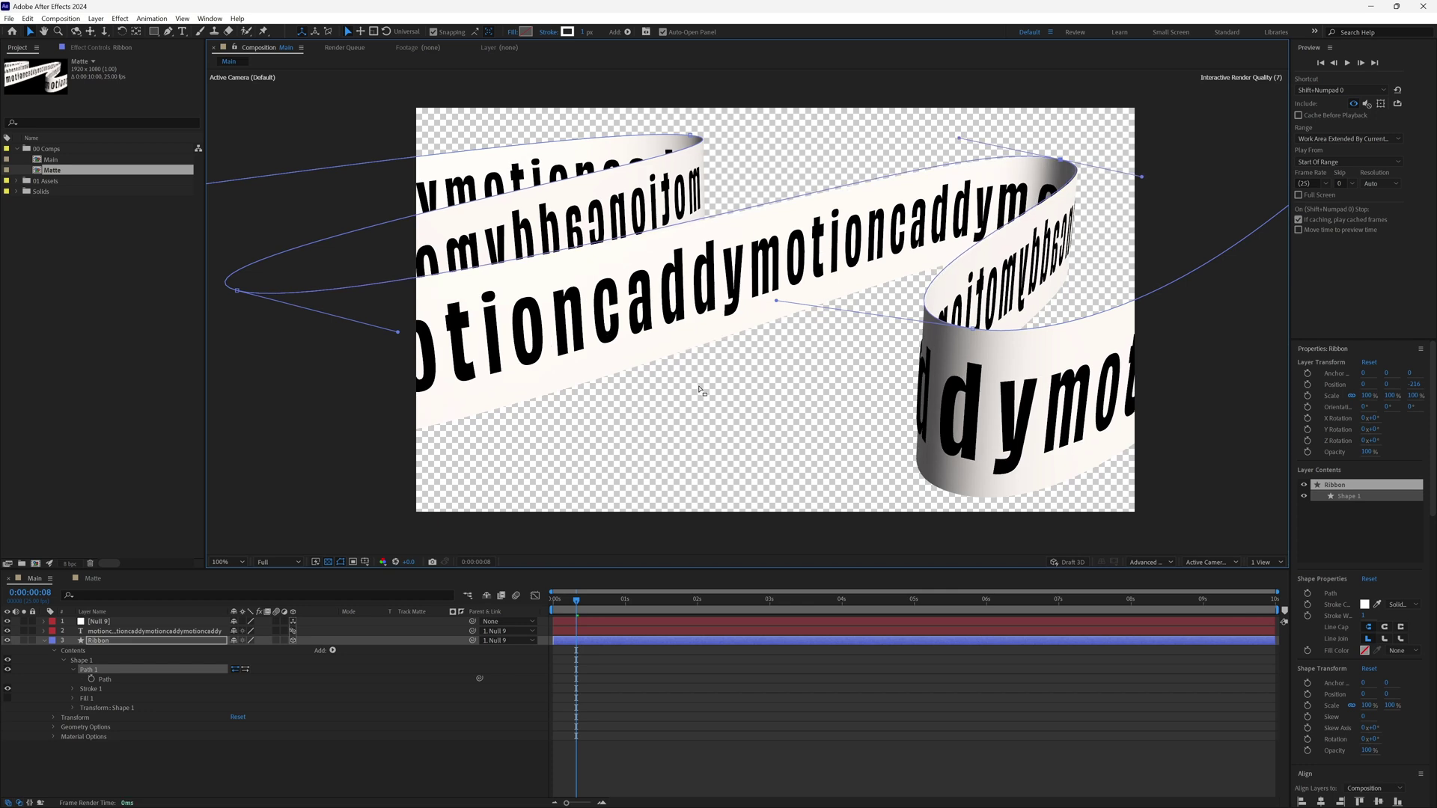
{"action": "left_click", "coordinate": [97, 578]}
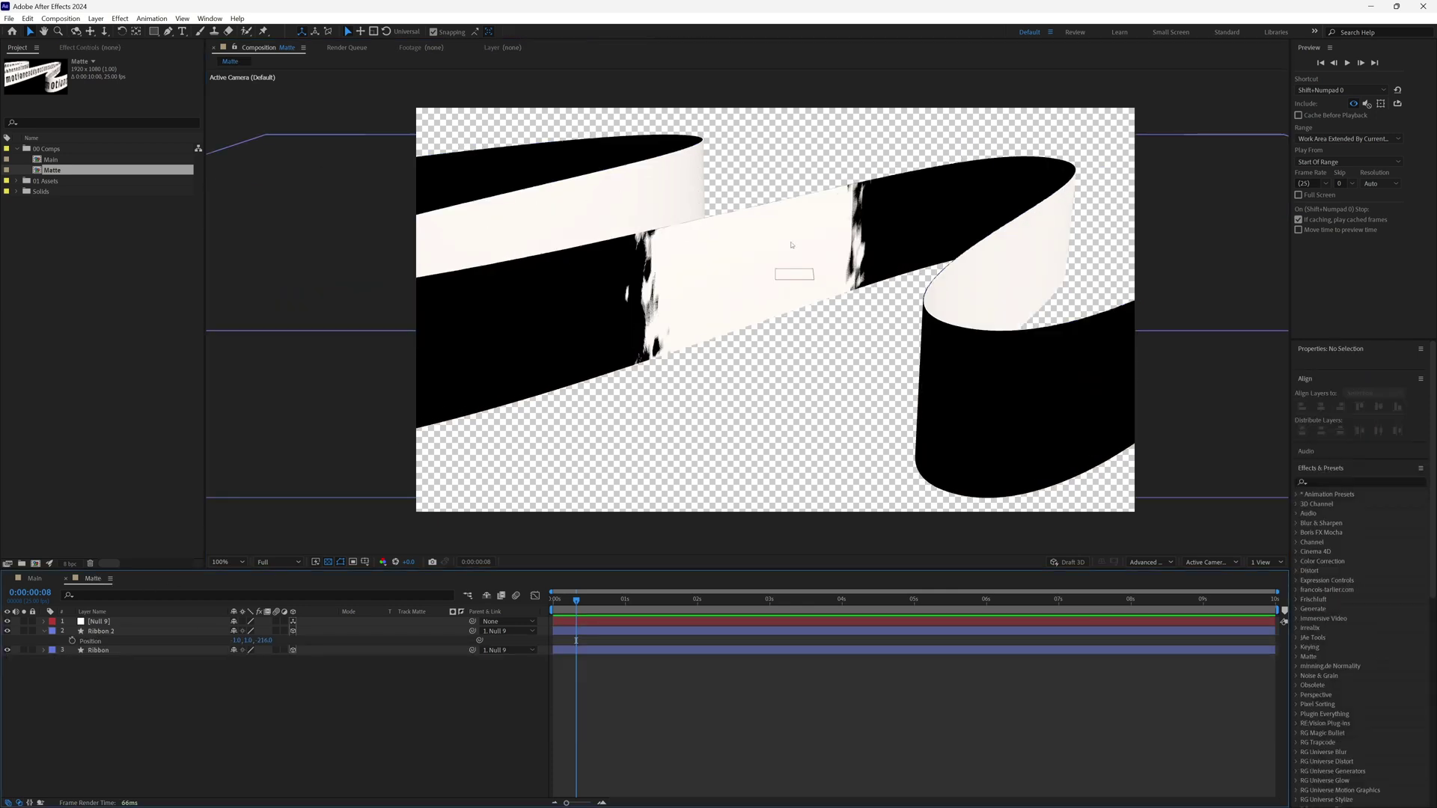
Pull the ribbon path's left bend inward and adjust its handle in Main, and check the split in Matte.
{"action": "left_click", "coordinate": [35, 578]}
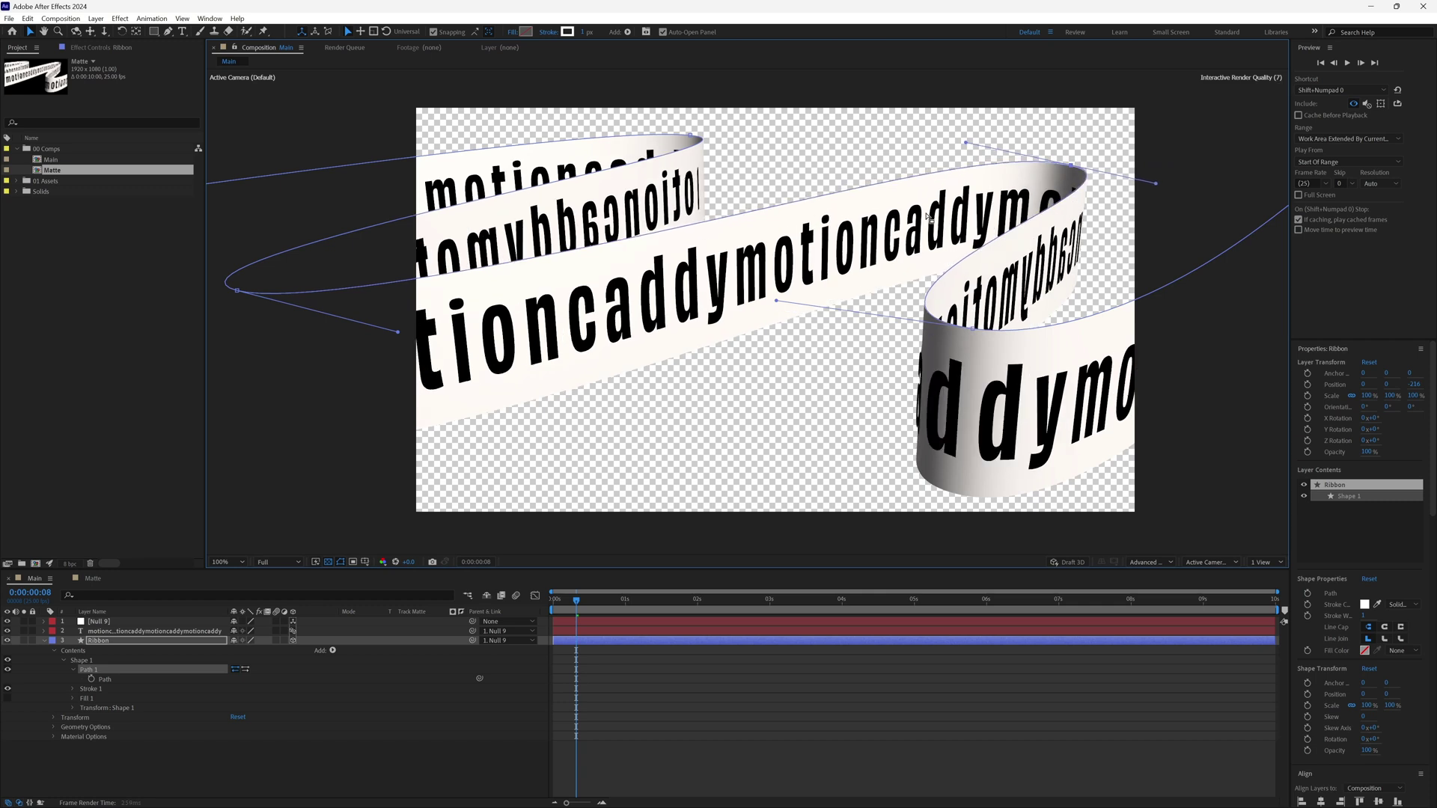
{"action": "left_click_drag", "start_coordinate": [238, 289], "coordinate": [365, 262]}
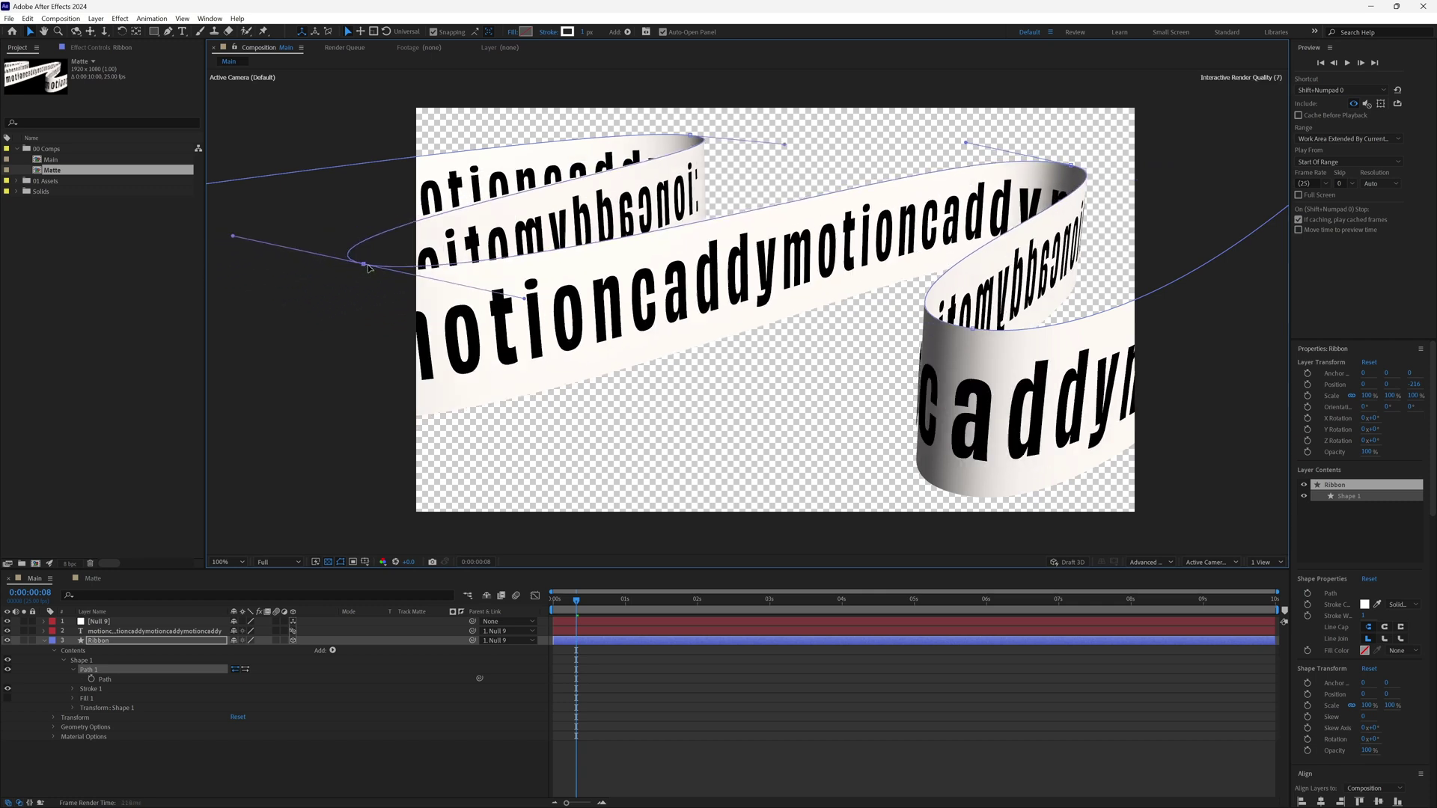
{"action": "left_click_drag", "start_coordinate": [522, 301], "coordinate": [518, 309]}
{"action": "left_click", "coordinate": [94, 578]}
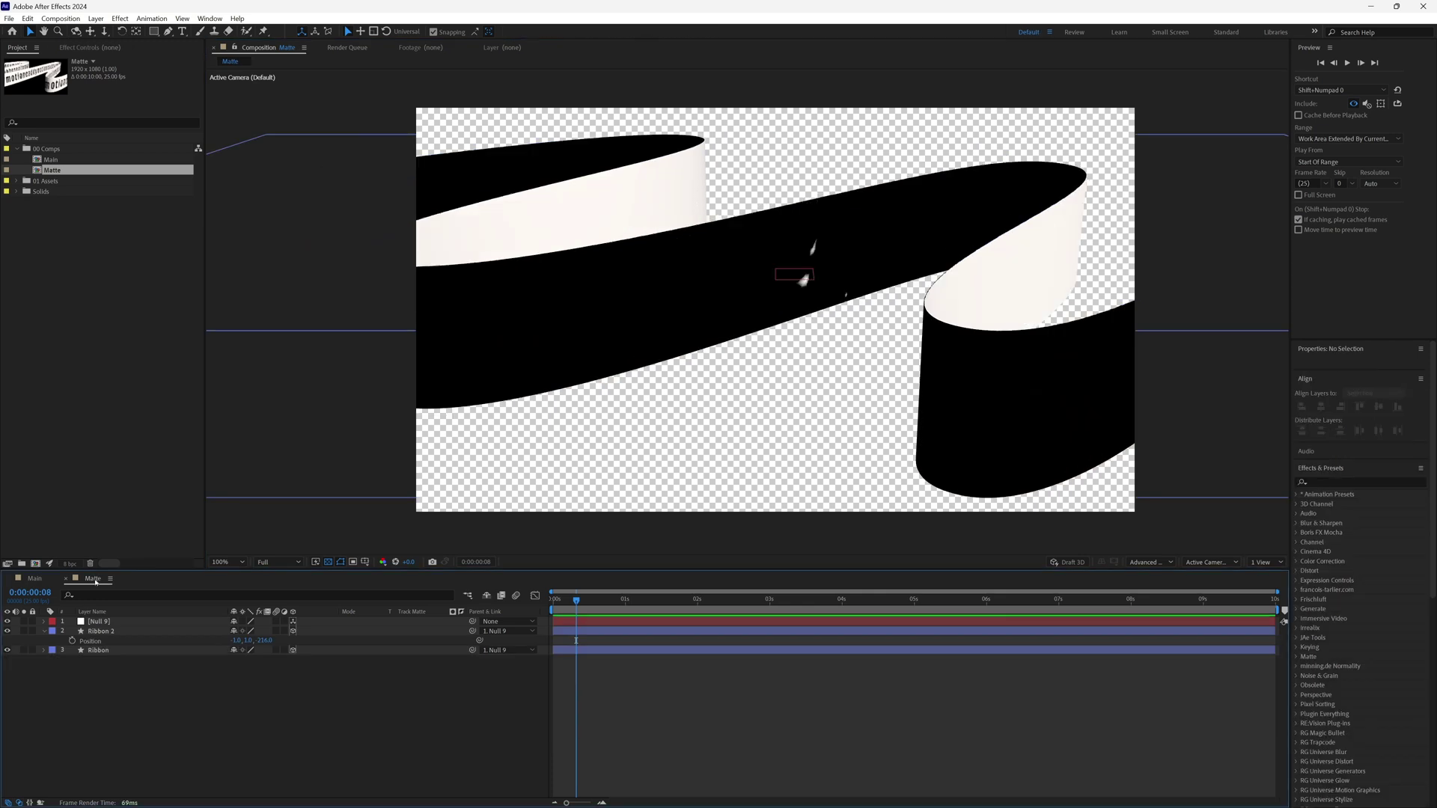
Lower the ribbon path's right-hand bends slightly in Main and compare the result with the Matte composition.
{"action": "left_click", "coordinate": [35, 579]}
{"action": "left_click", "coordinate": [93, 578]}
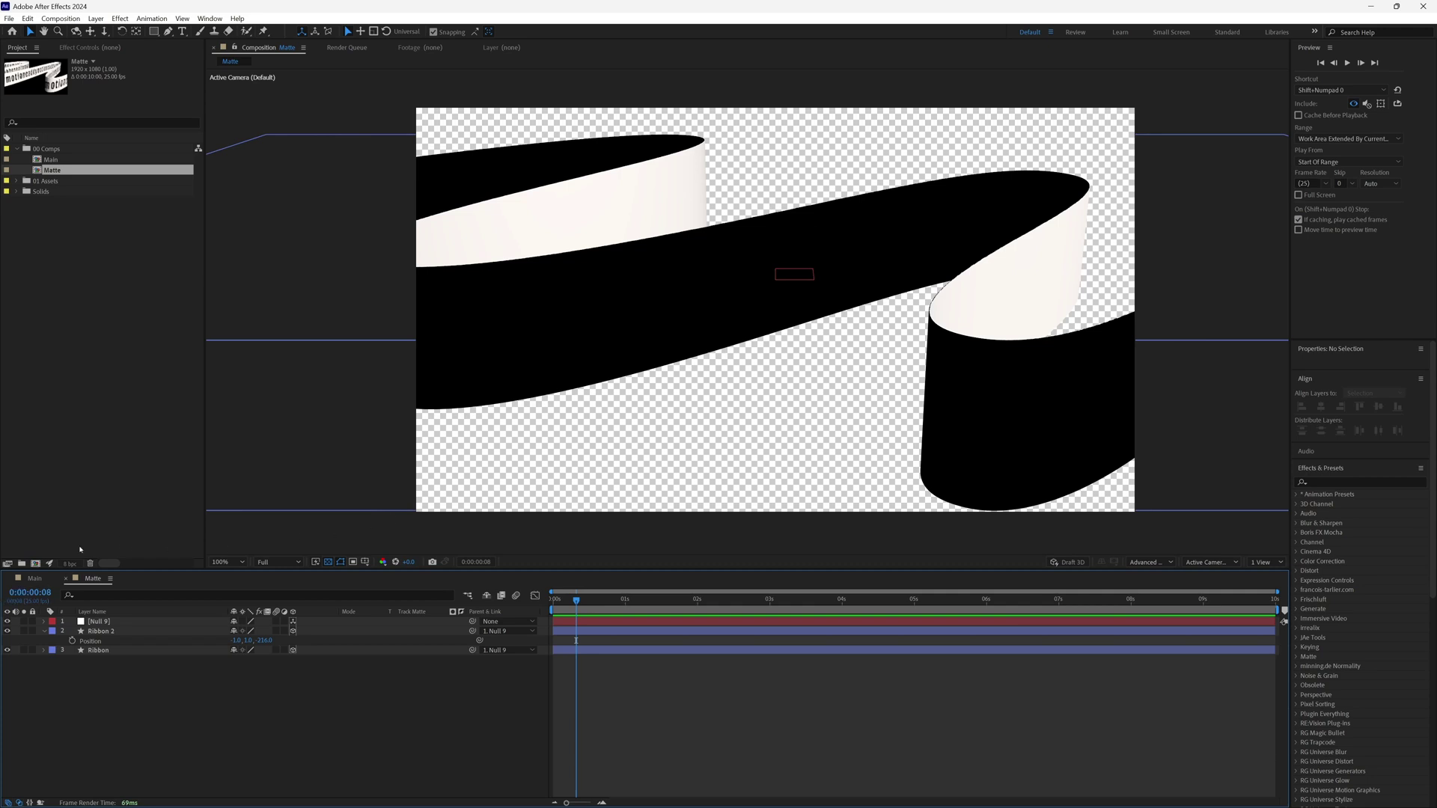
{"action": "left_click", "coordinate": [35, 579]}
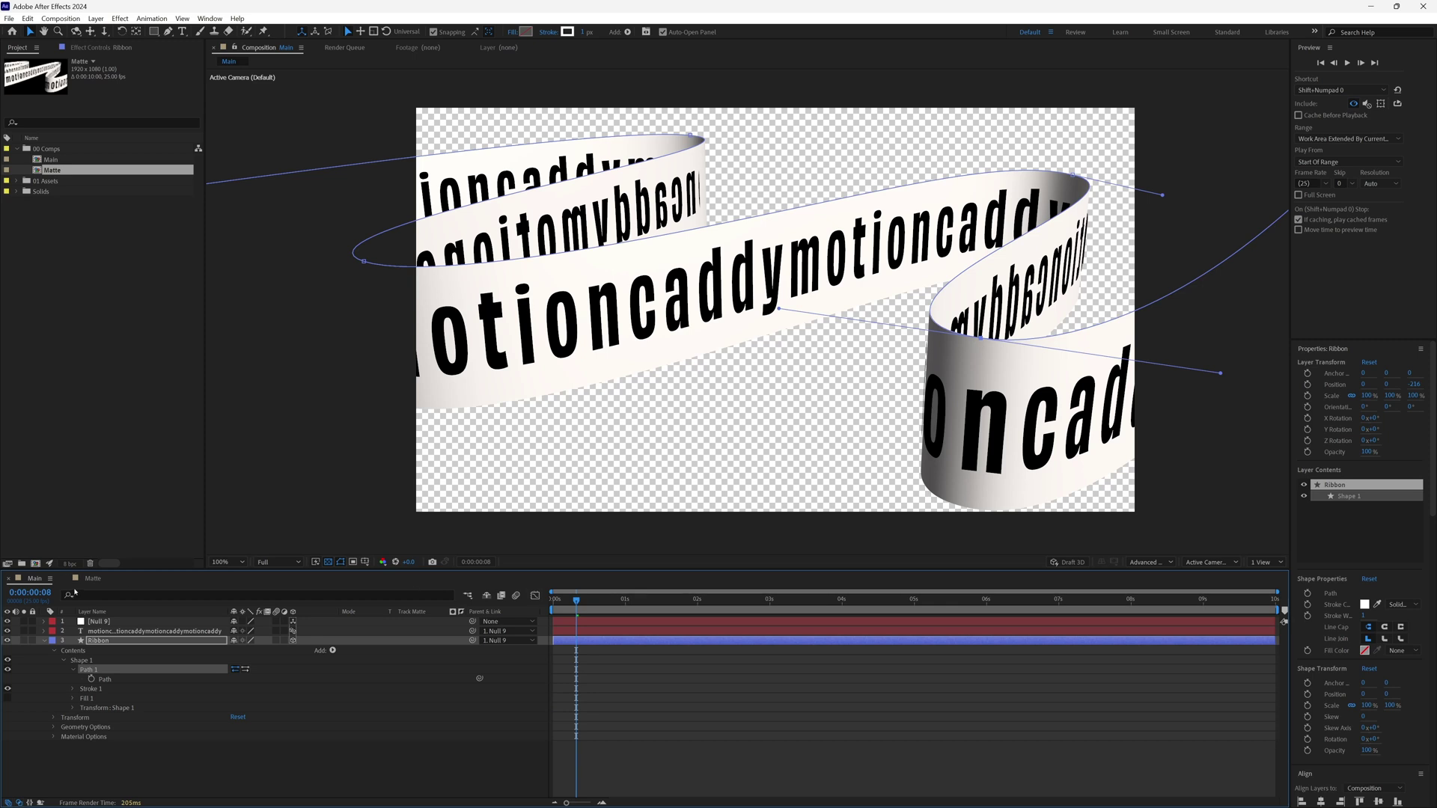
Compare Main with the Matte composition, hiding and restoring Ribbon 2 in Matte to examine which ribbon sides the black covers.
{"action": "left_click", "coordinate": [92, 579]}
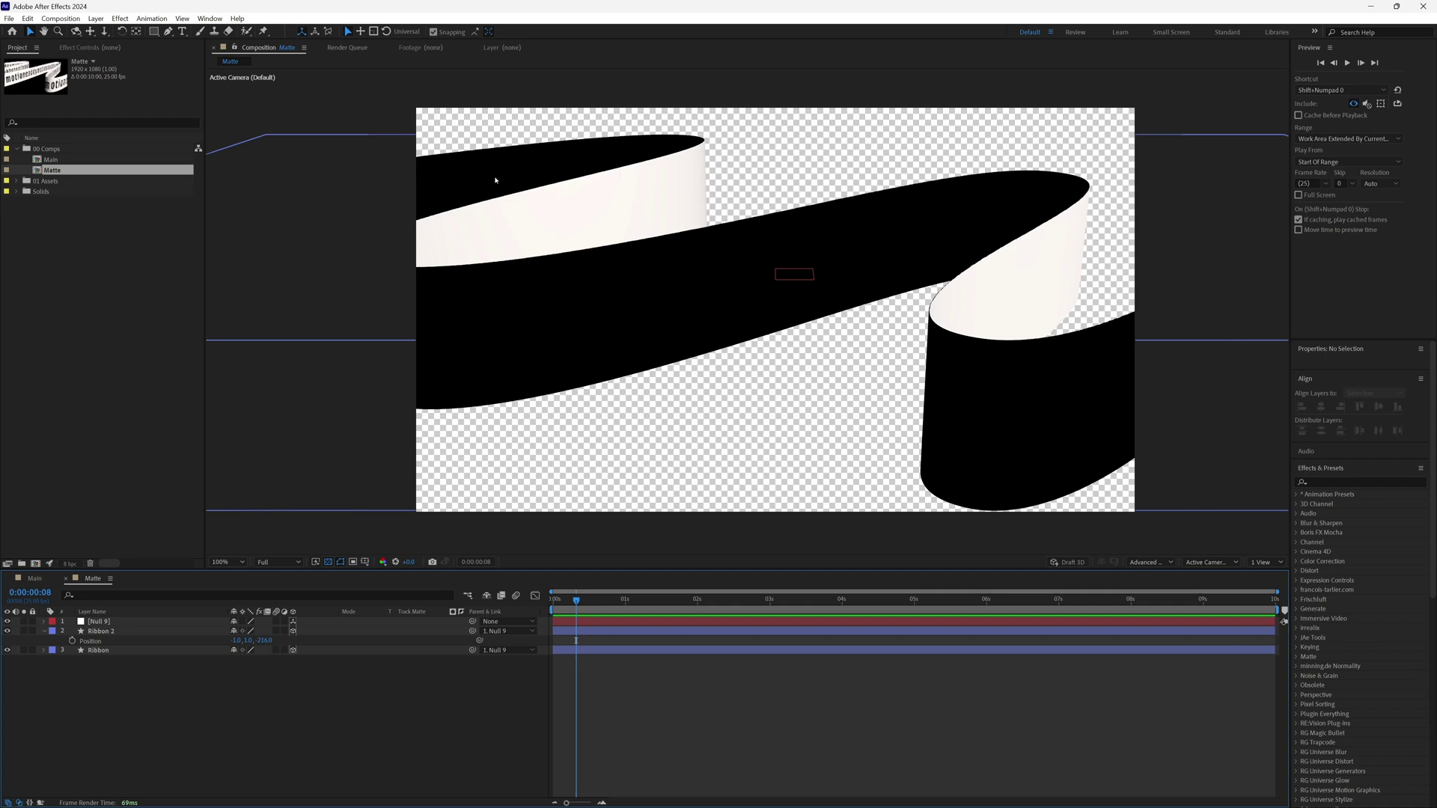
{"action": "key", "text": "shift+comma"}
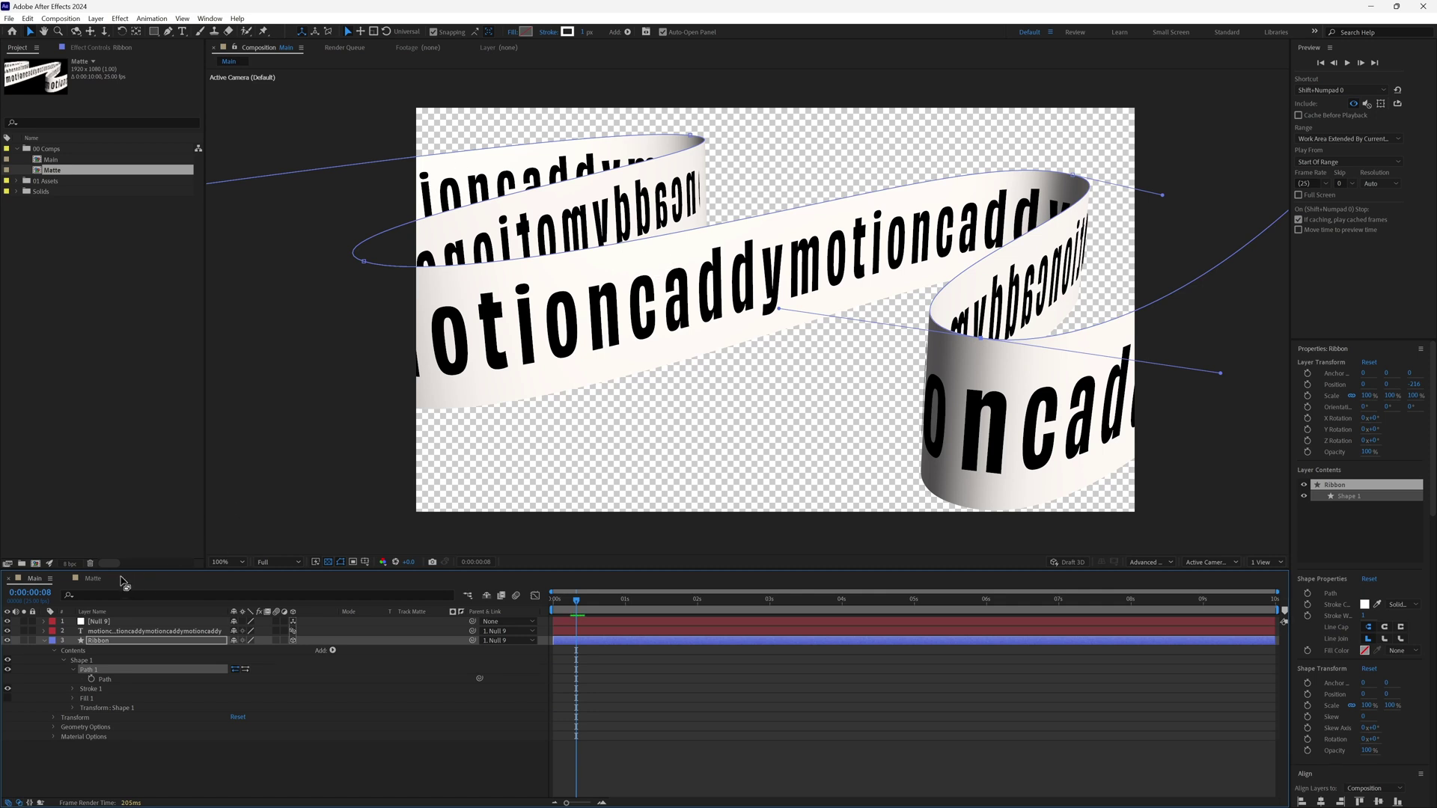
{"action": "left_click", "coordinate": [93, 579]}
{"action": "left_click", "coordinate": [8, 631]}
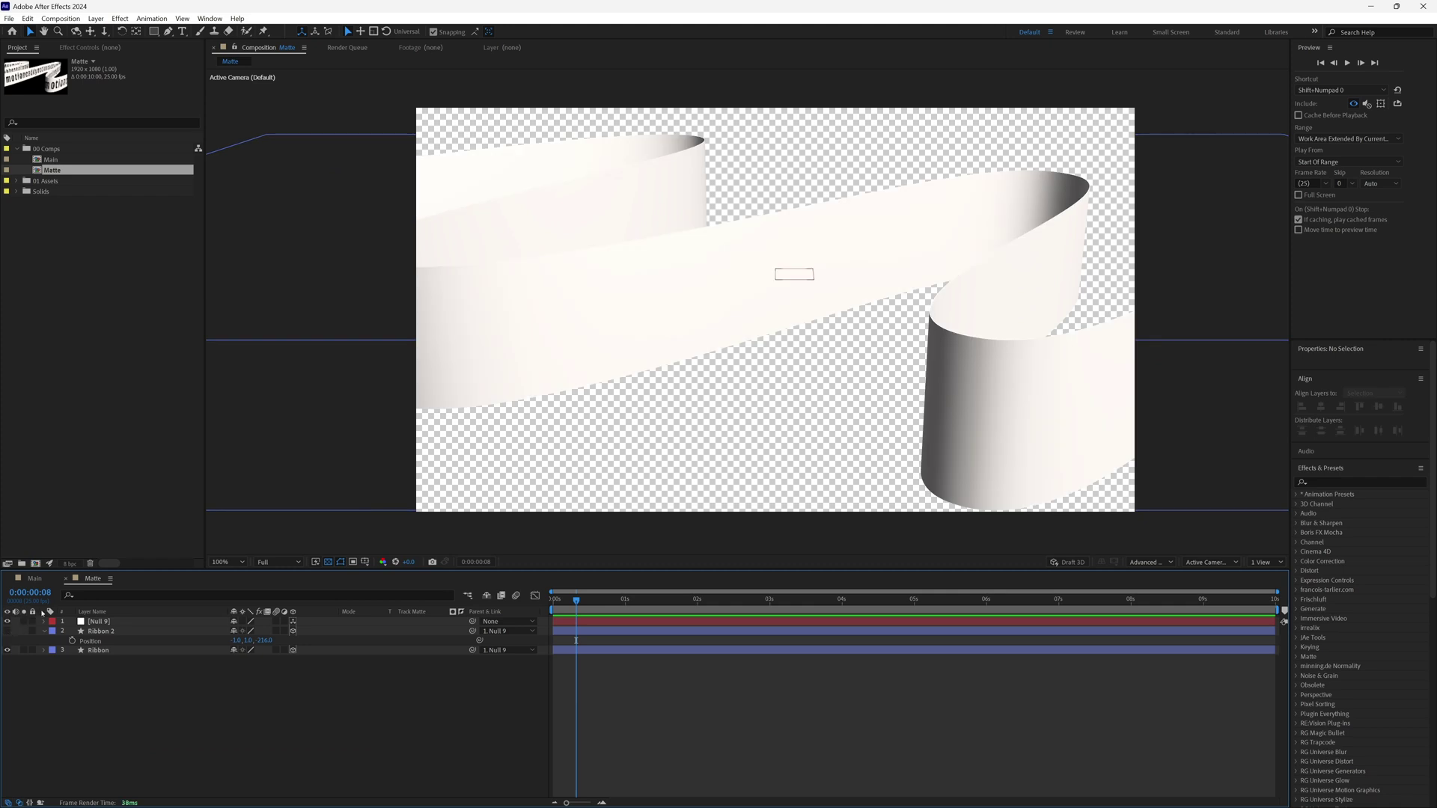
{"action": "left_click", "coordinate": [34, 579]}
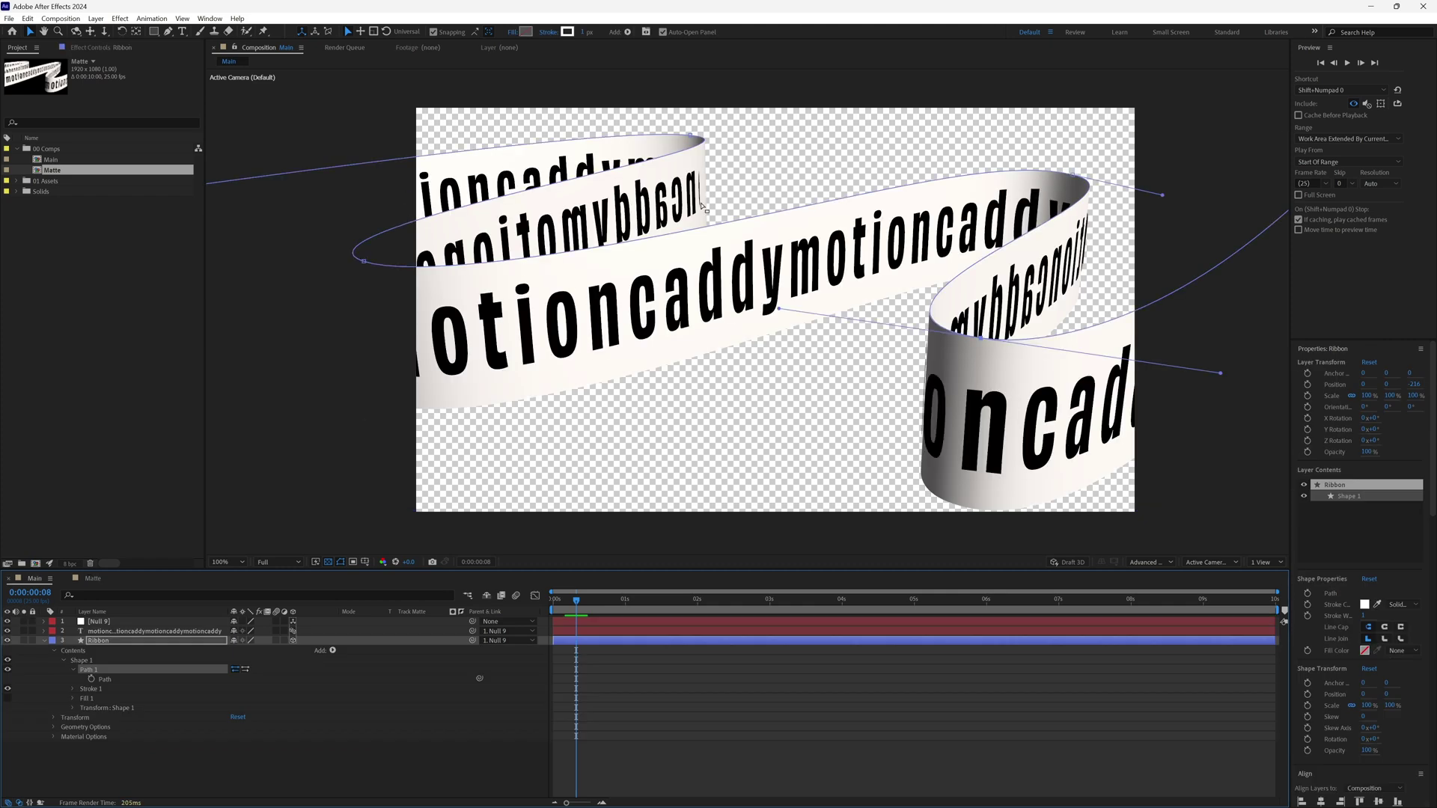
{"action": "left_click", "coordinate": [93, 578]}
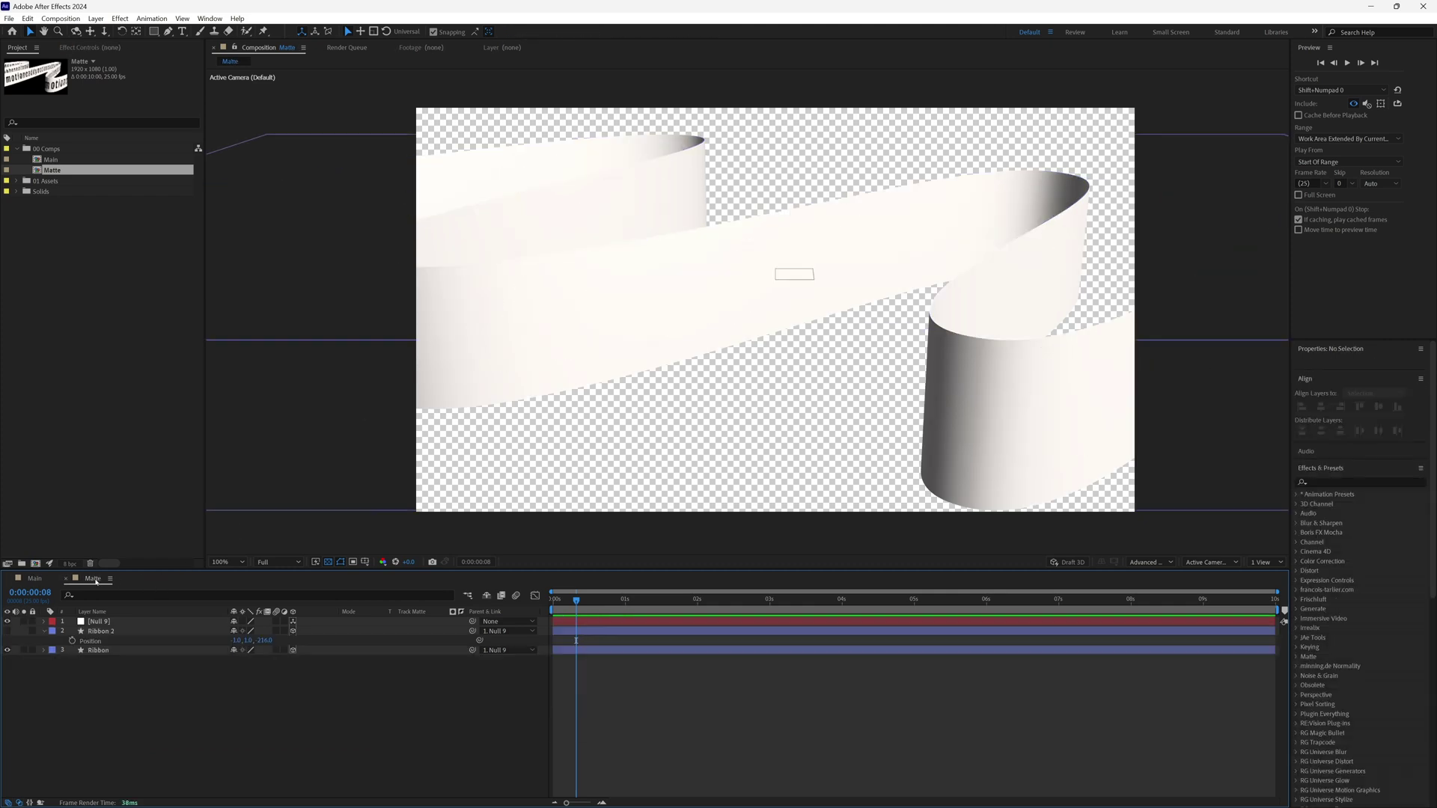
{"action": "left_click", "coordinate": [7, 631]}
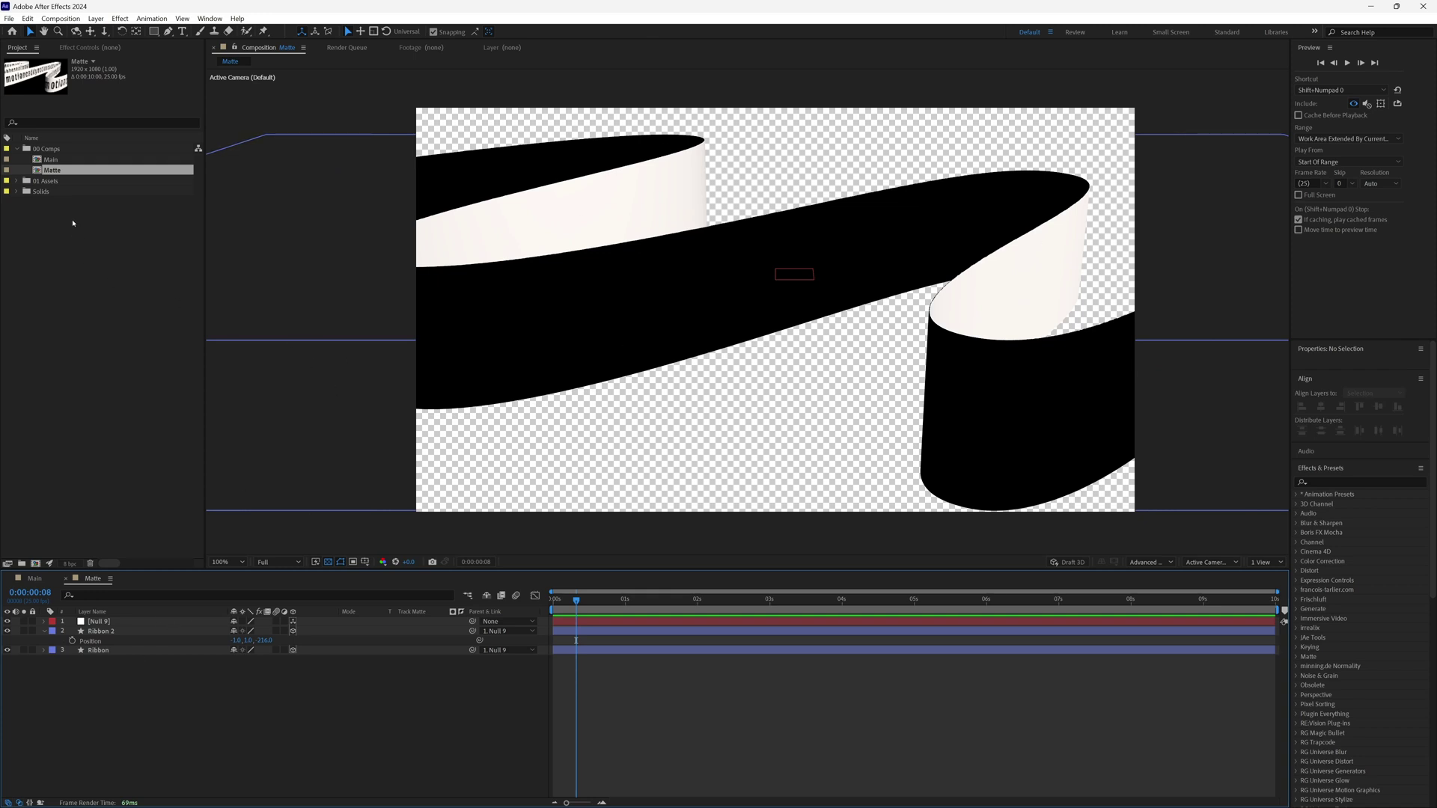
Create a new composition from Main and rename it Ribbon.
{"action": "left_click", "coordinate": [57, 160]}
{"action": "left_click_drag", "start_coordinate": [54, 160], "coordinate": [35, 563]}
{"action": "left_click", "coordinate": [52, 171]}
{"action": "key", "text": "Return"}
{"action": "type", "text": "R"}
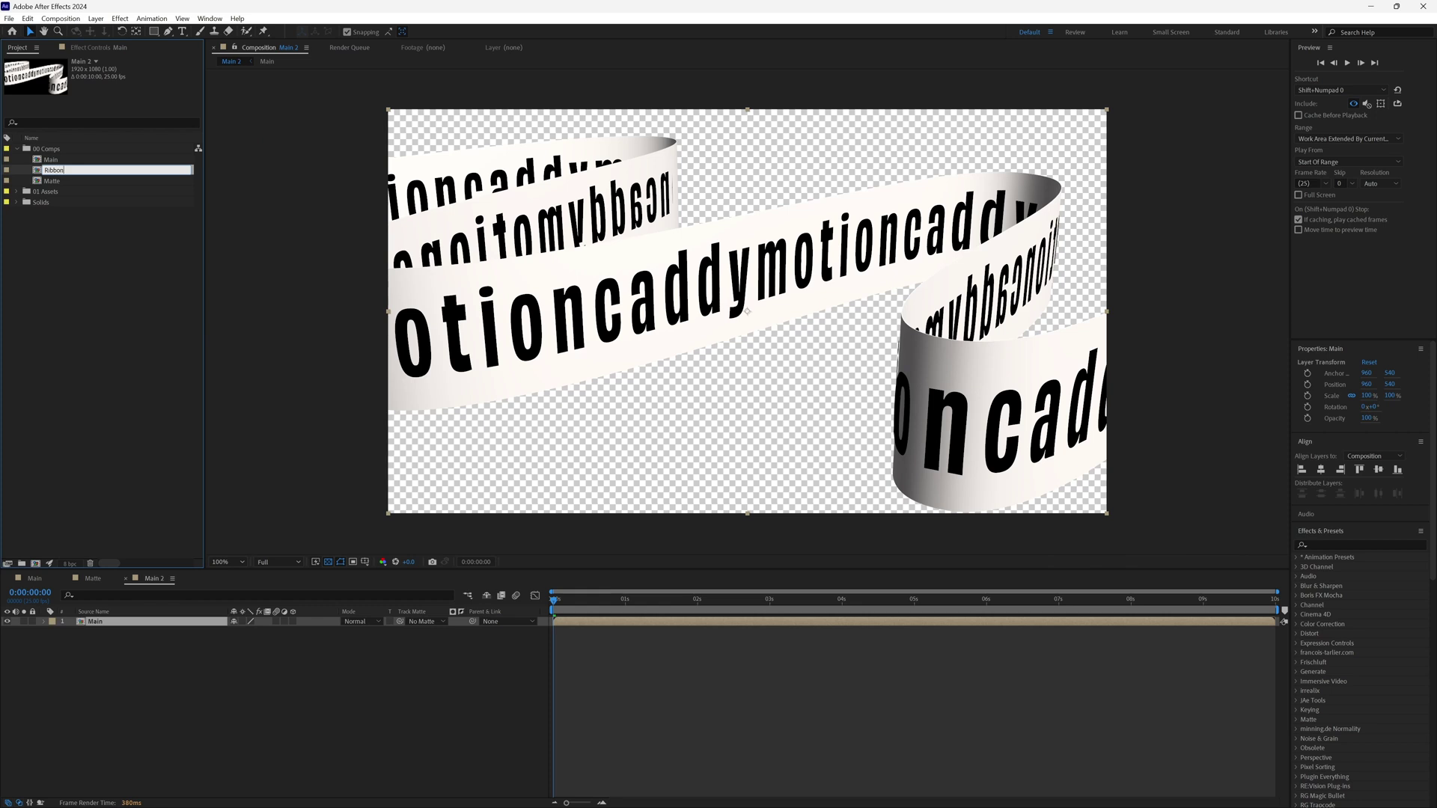
{"action": "type", "text": "ibbon"}
{"action": "key", "text": "Return"}
Place the Matte composition below Main in the Ribbon composition and assign it as Main's track matte.
{"action": "left_click_drag", "start_coordinate": [50, 170], "coordinate": [120, 625]}
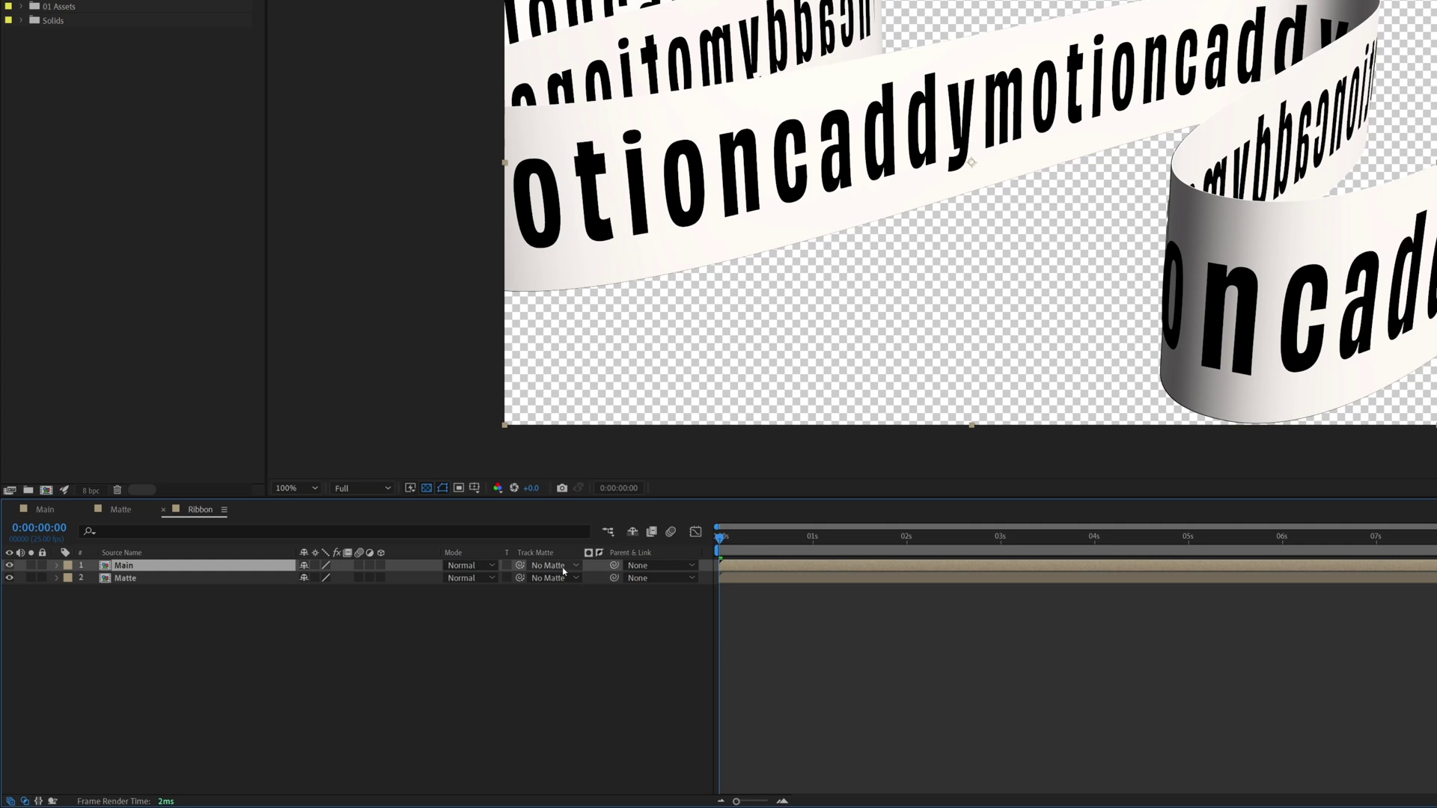
{"action": "left_click", "coordinate": [563, 568]}
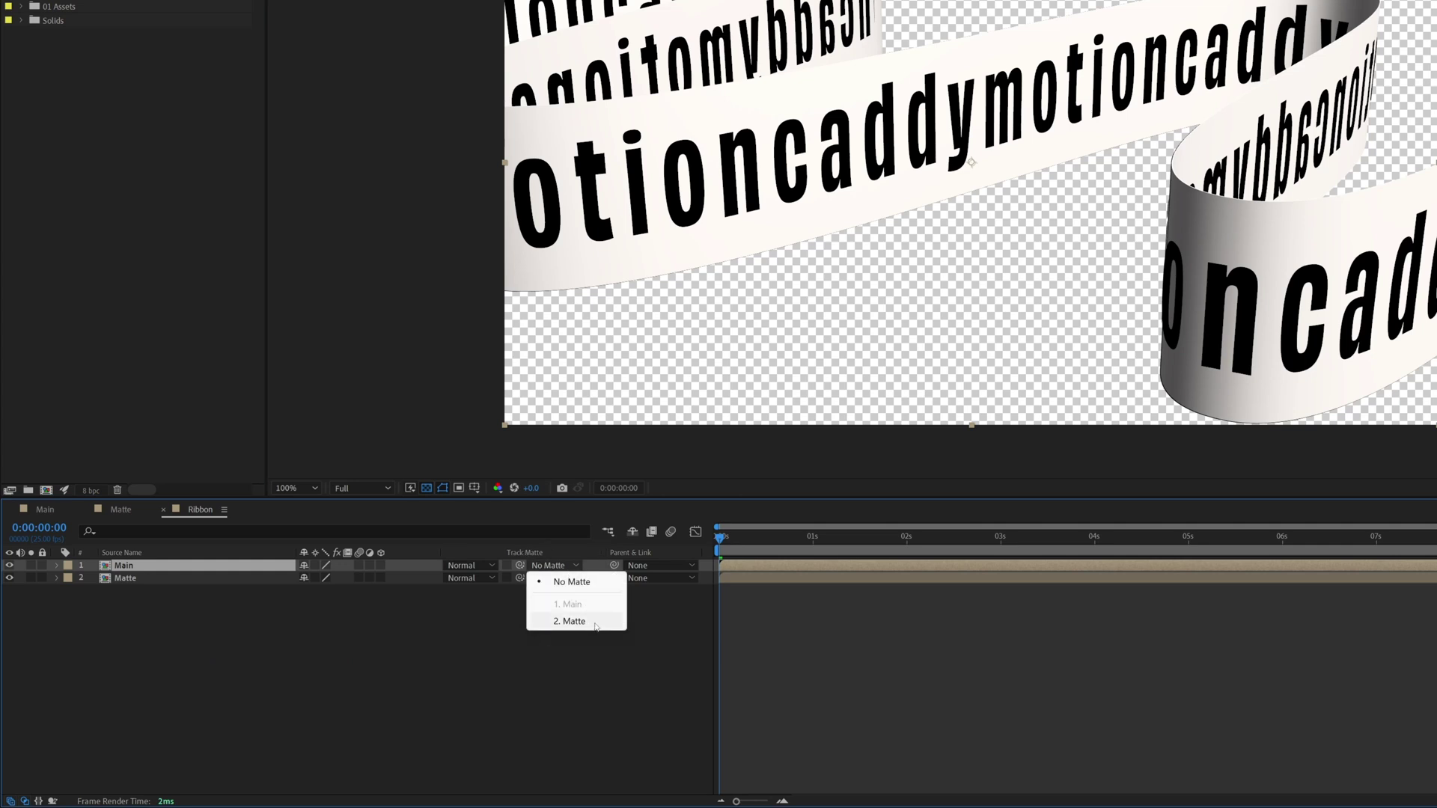
{"action": "left_click", "coordinate": [596, 624]}
Scrub through the first two seconds of the Ribbon composition and inspect the ribbon's edges up close.
{"action": "left_click", "coordinate": [734, 540]}
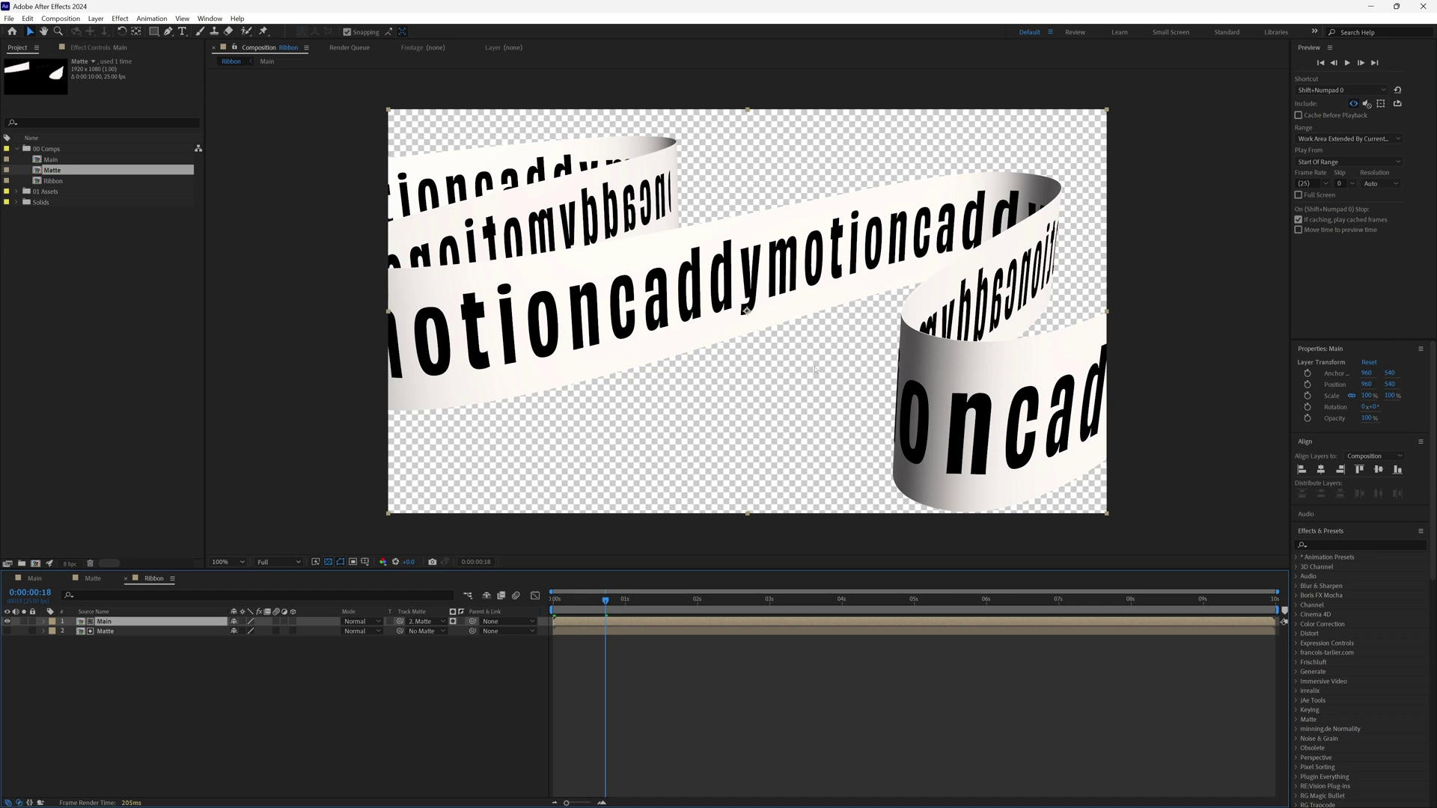
{"action": "scroll", "coordinate": [815, 370], "scroll_direction": "up", "scroll_amount": 1}
{"action": "scroll", "coordinate": [719, 392], "scroll_direction": "up", "scroll_amount": 1}
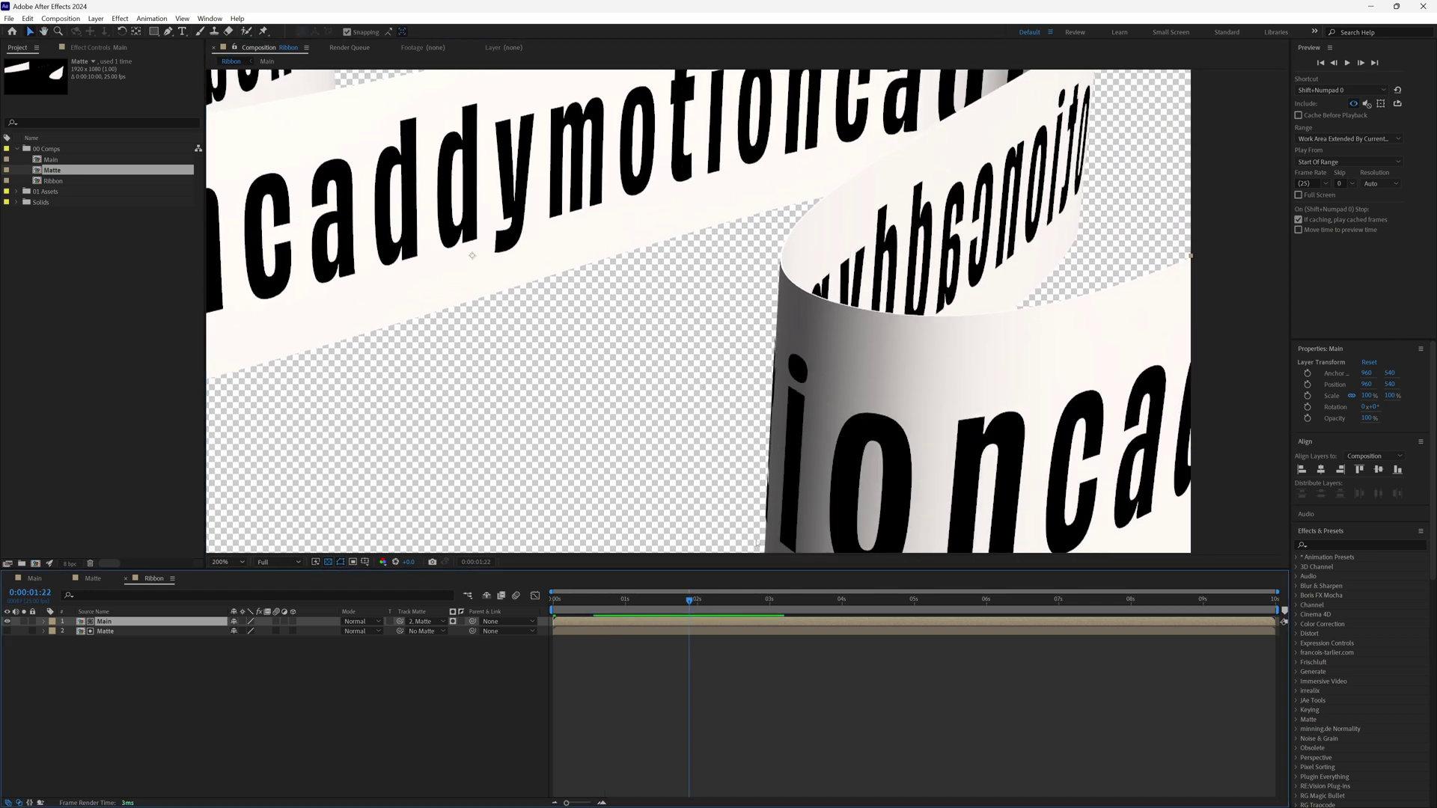
{"action": "left_click_drag", "start_coordinate": [658, 600], "coordinate": [689, 600]}
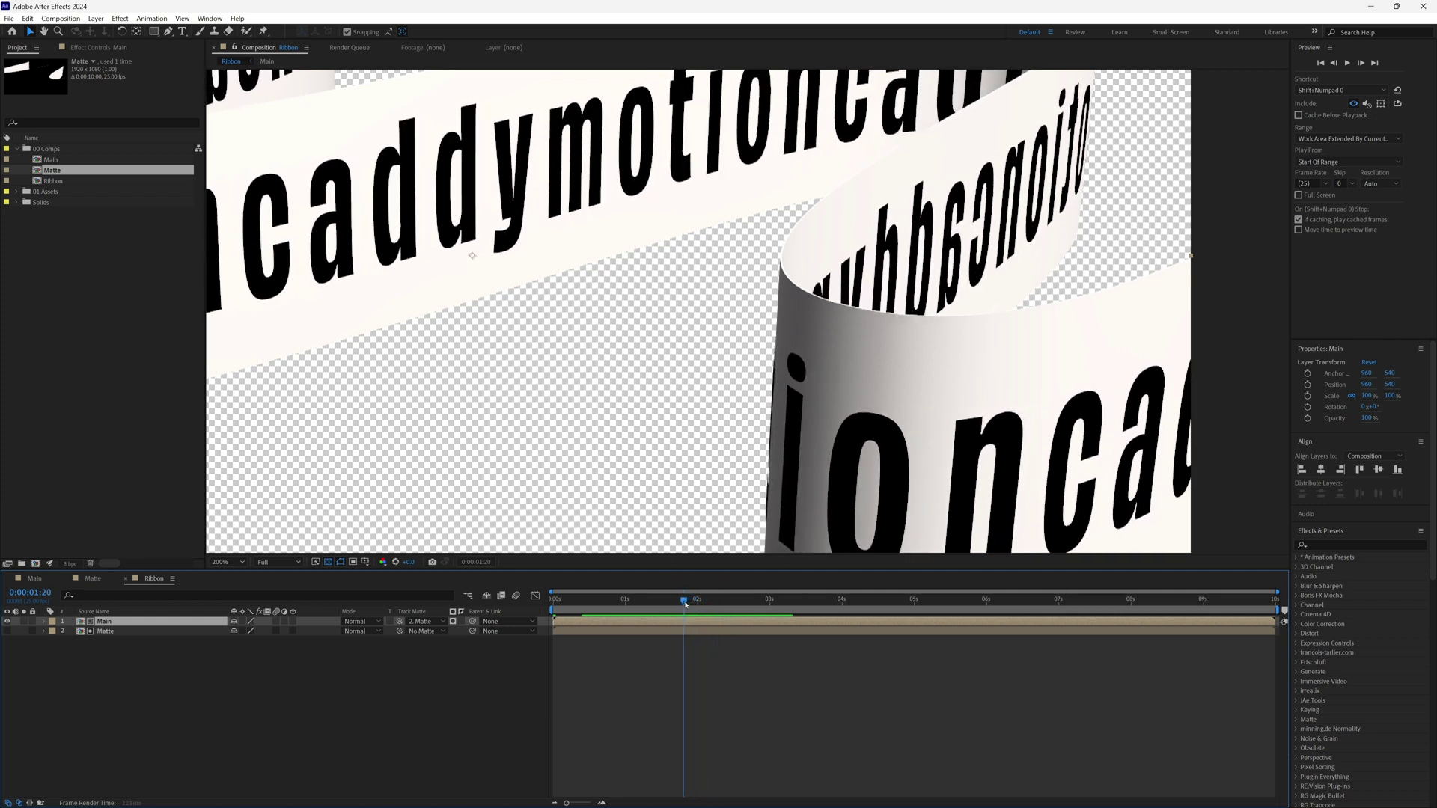
In the Matte composition, set Ribbon 2's Position to X 1 and Y -1.
{"action": "left_click", "coordinate": [90, 579]}
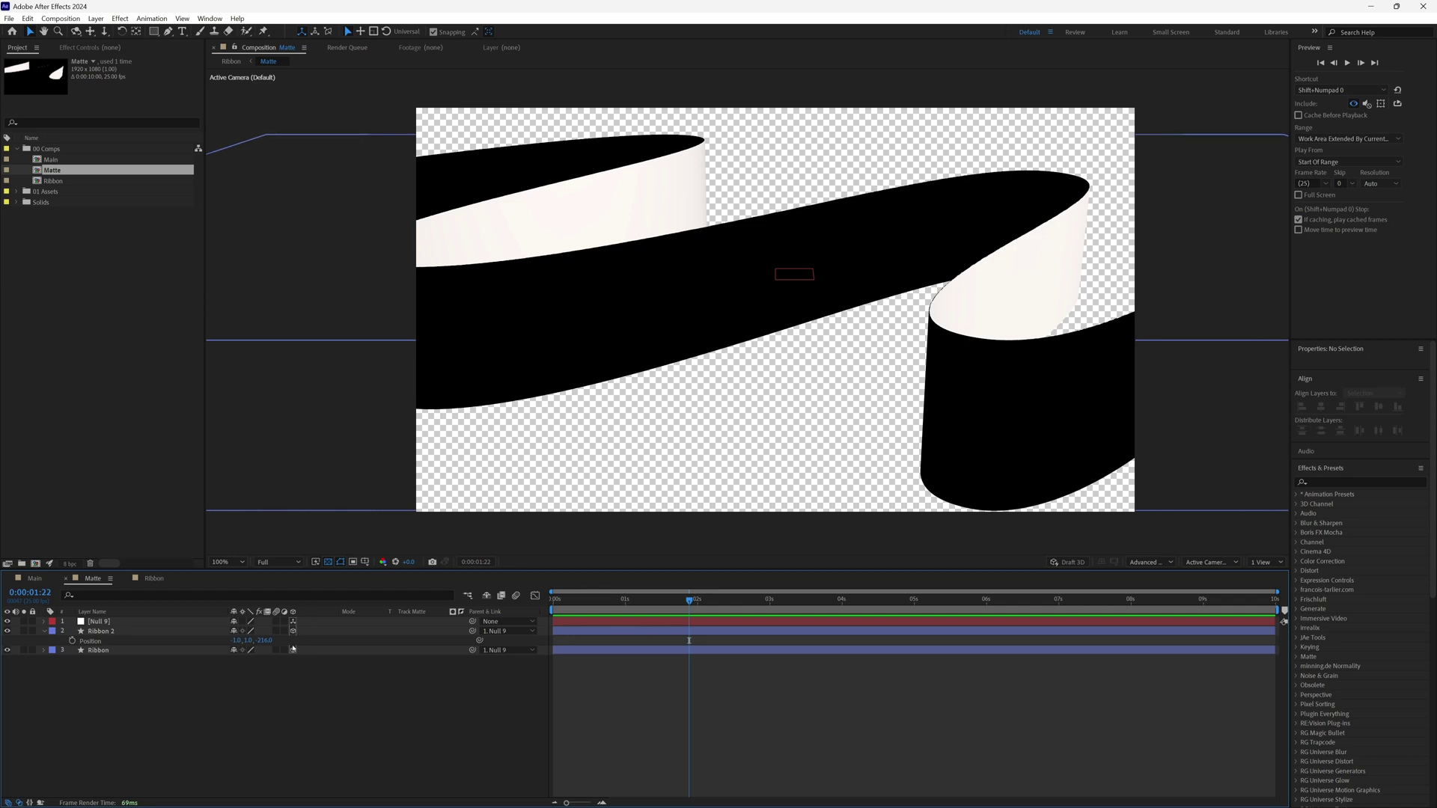
{"action": "left_click", "coordinate": [236, 642]}
{"action": "type", "text": "1"}
{"action": "key", "text": "Tab"}
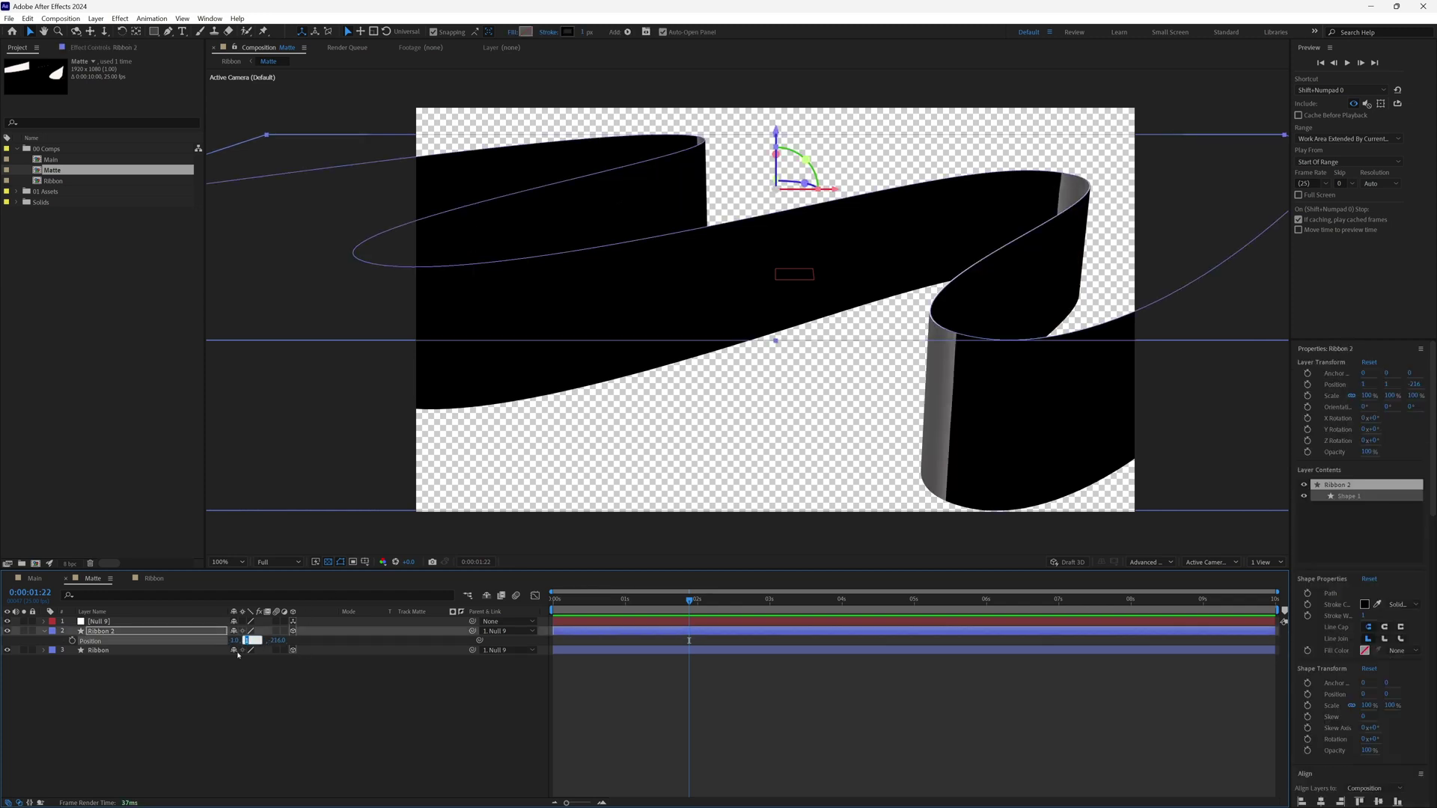
{"action": "type", "text": "0"}
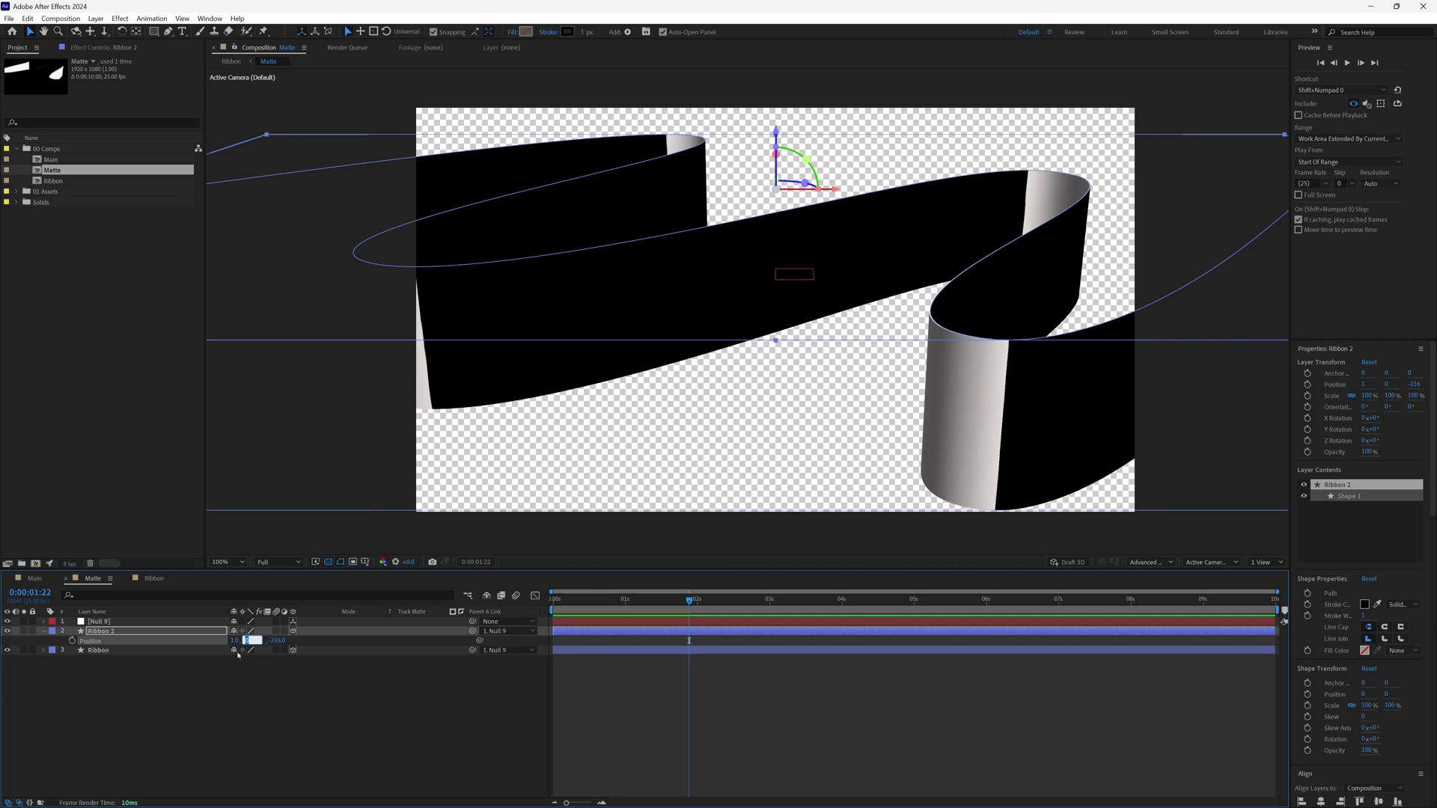
{"action": "key", "text": "Down"}
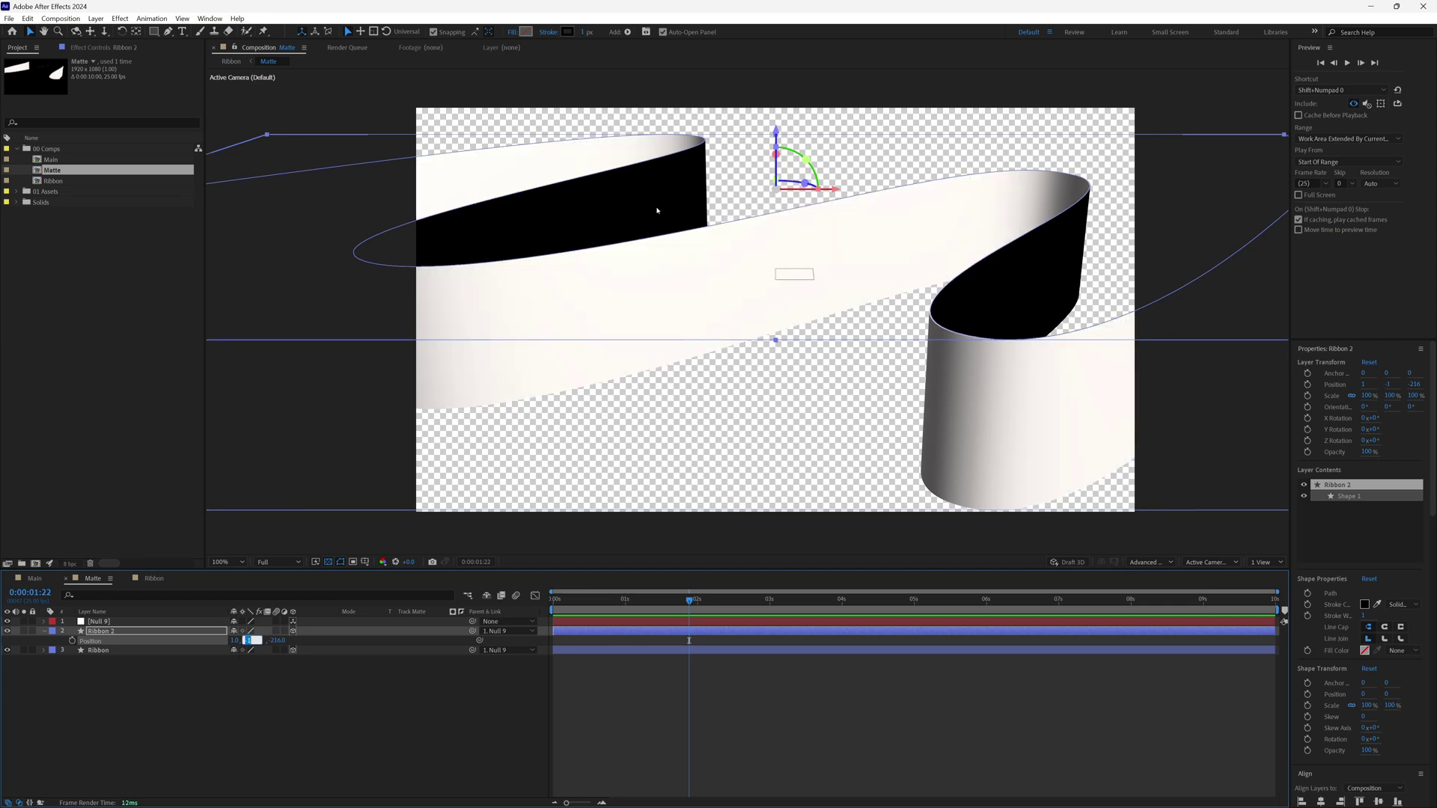
{"action": "key", "text": "Return"}
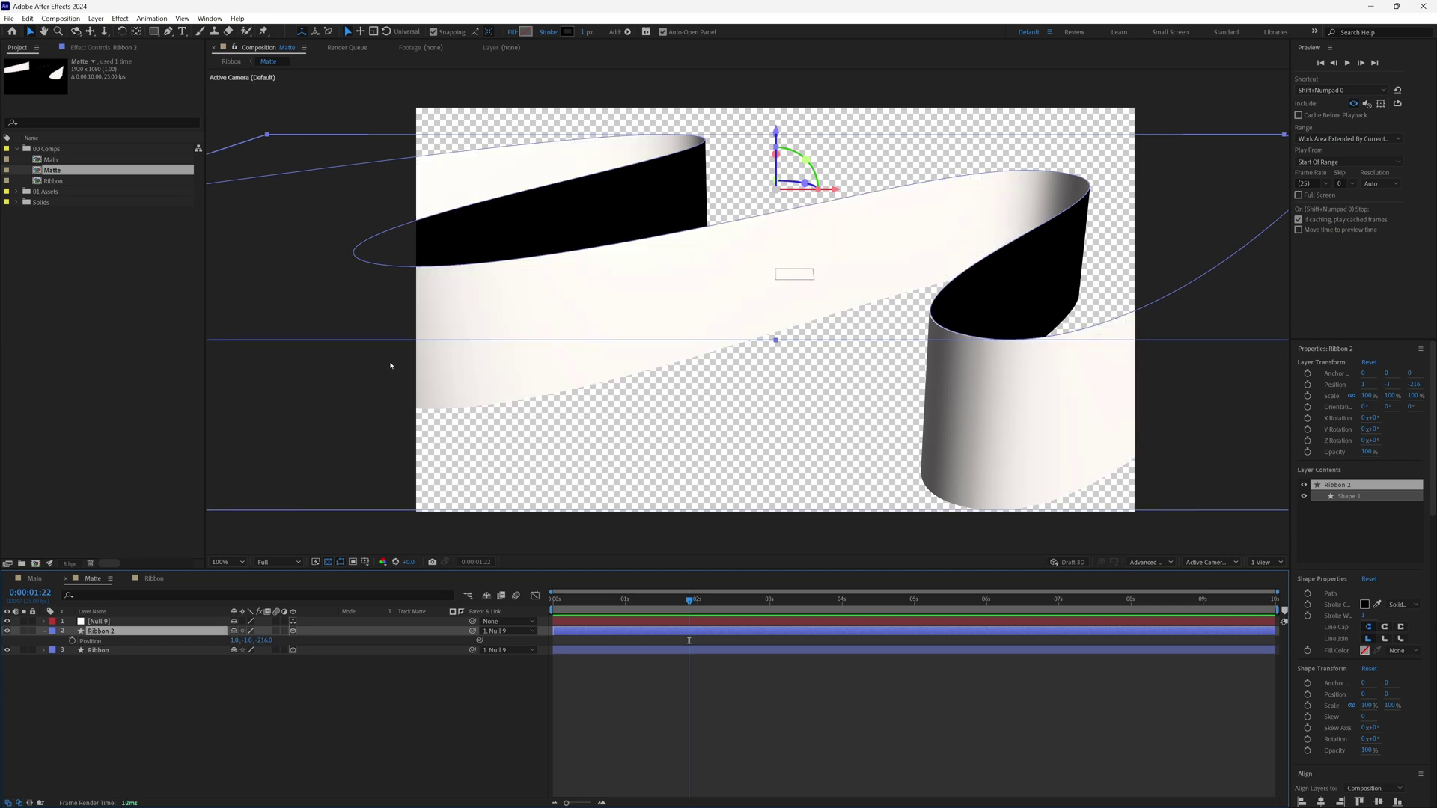
Swap the stroke colors in Matte, making Ribbon 2 white and the Ribbon layer black (000000).
{"action": "left_click", "coordinate": [568, 32]}
{"action": "left_click", "coordinate": [851, 476]}
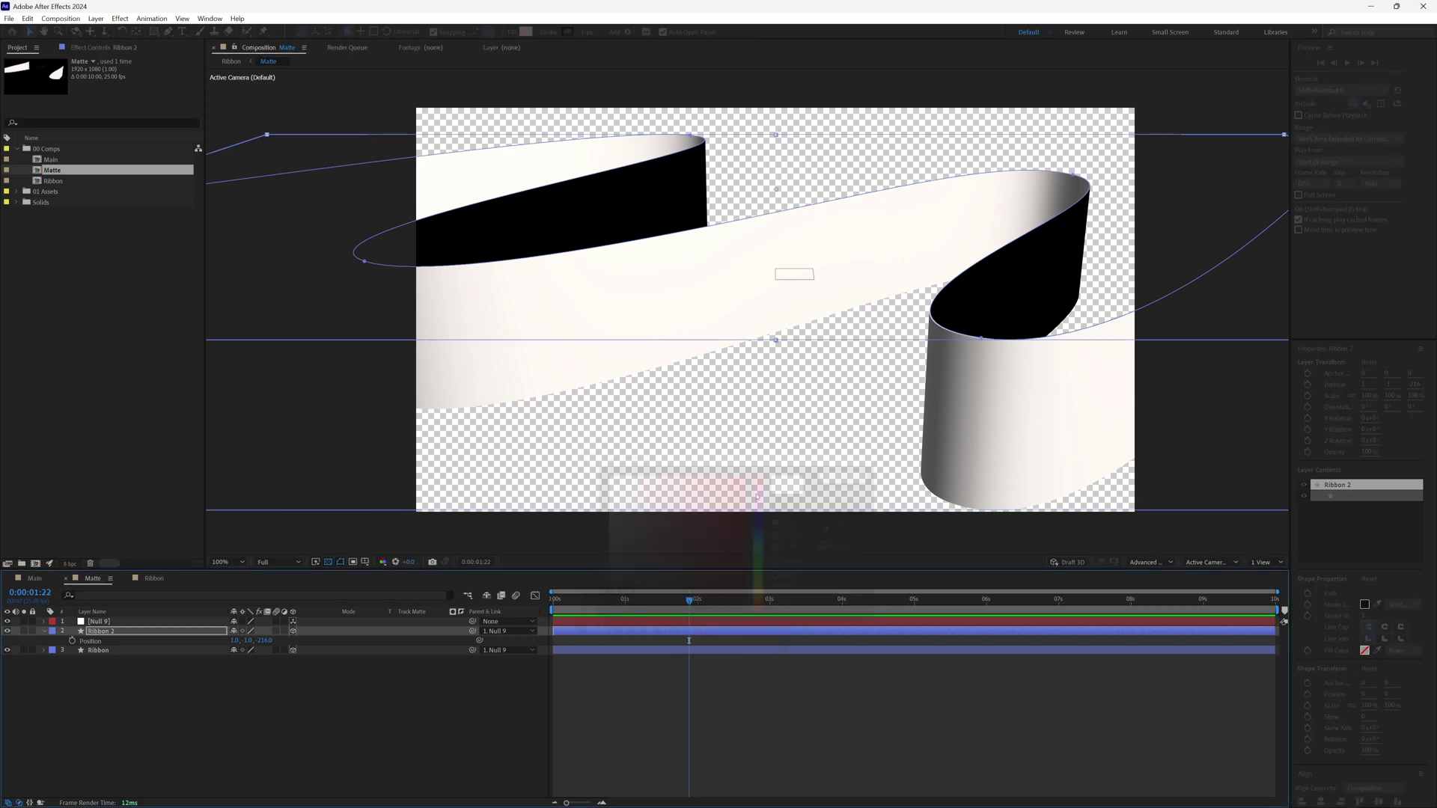
{"action": "left_click", "coordinate": [147, 651]}
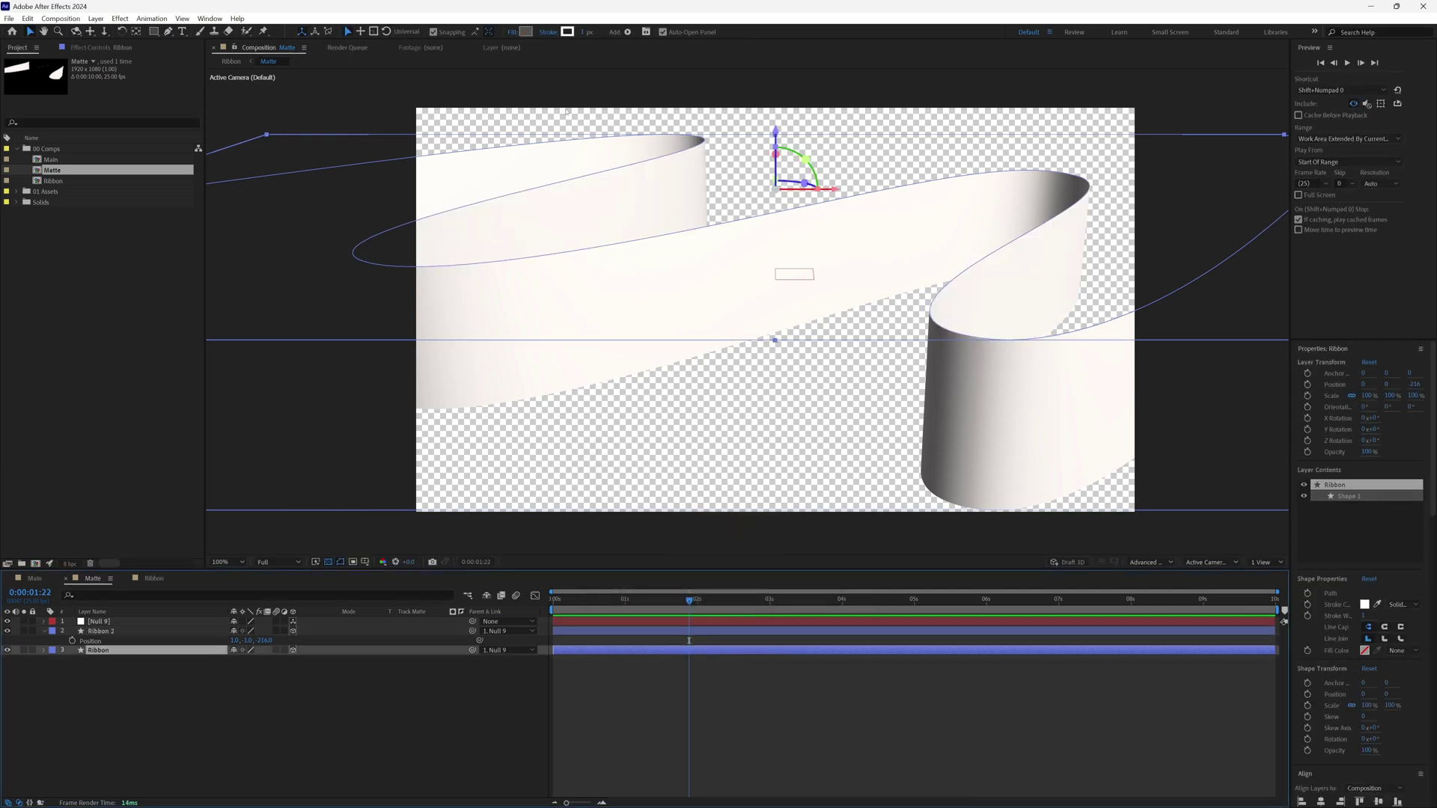
{"action": "left_click", "coordinate": [569, 32]}
{"action": "left_click_drag", "start_coordinate": [668, 567], "coordinate": [747, 616]}
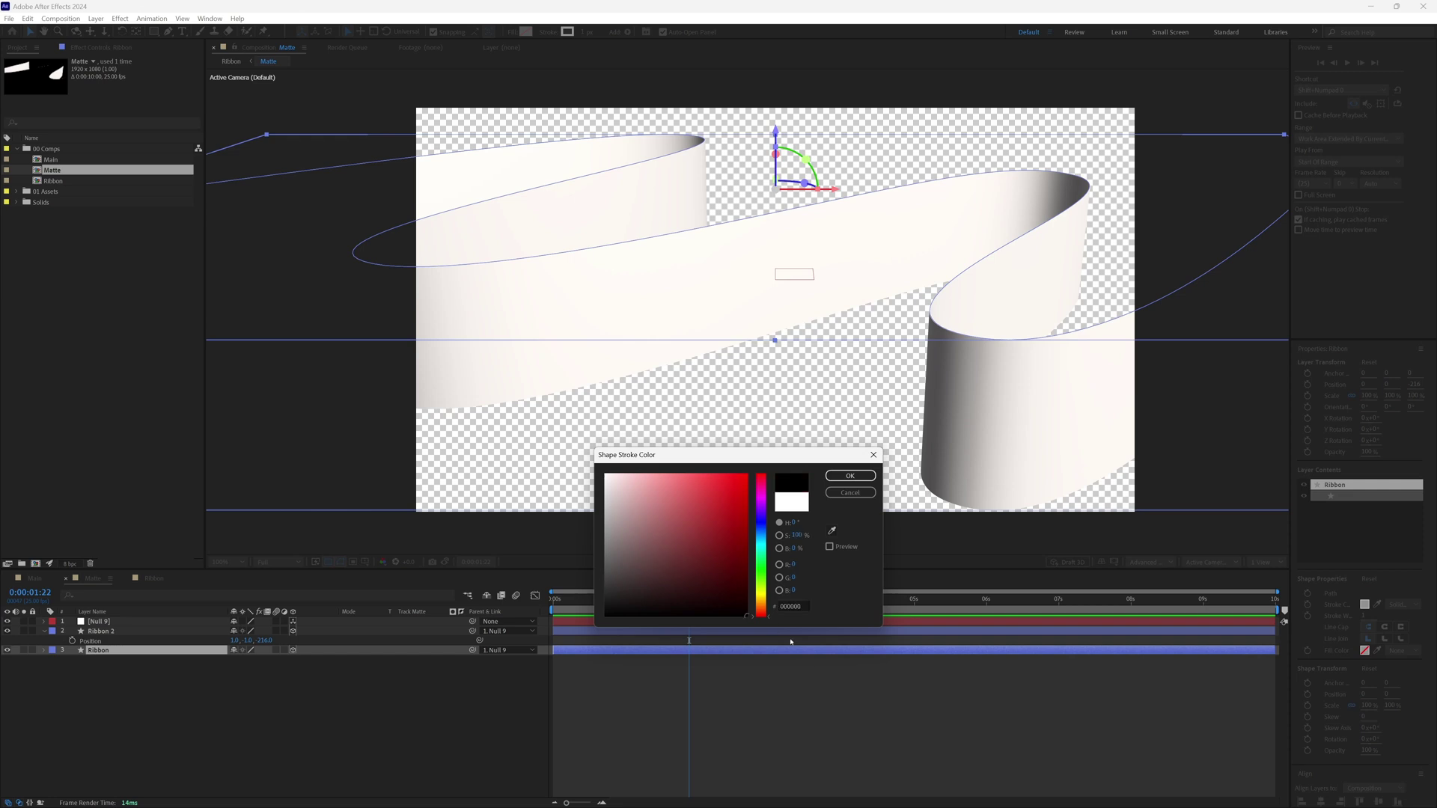
{"action": "left_click", "coordinate": [849, 478]}
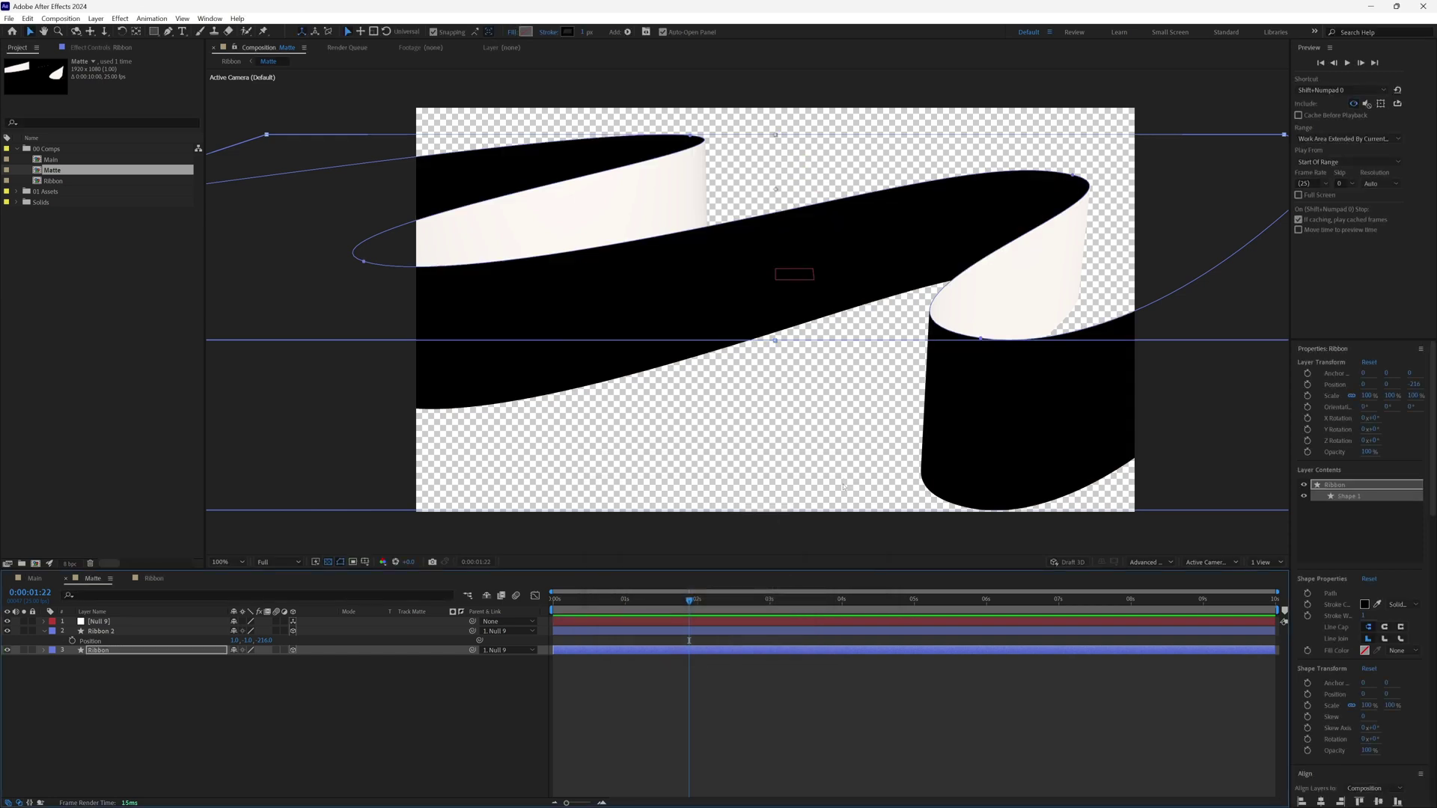
{"action": "left_click", "coordinate": [357, 704]}
Scrub and play back the Ribbon composition to check the ribbon's edges with the revised matte.
{"action": "left_click", "coordinate": [157, 579]}
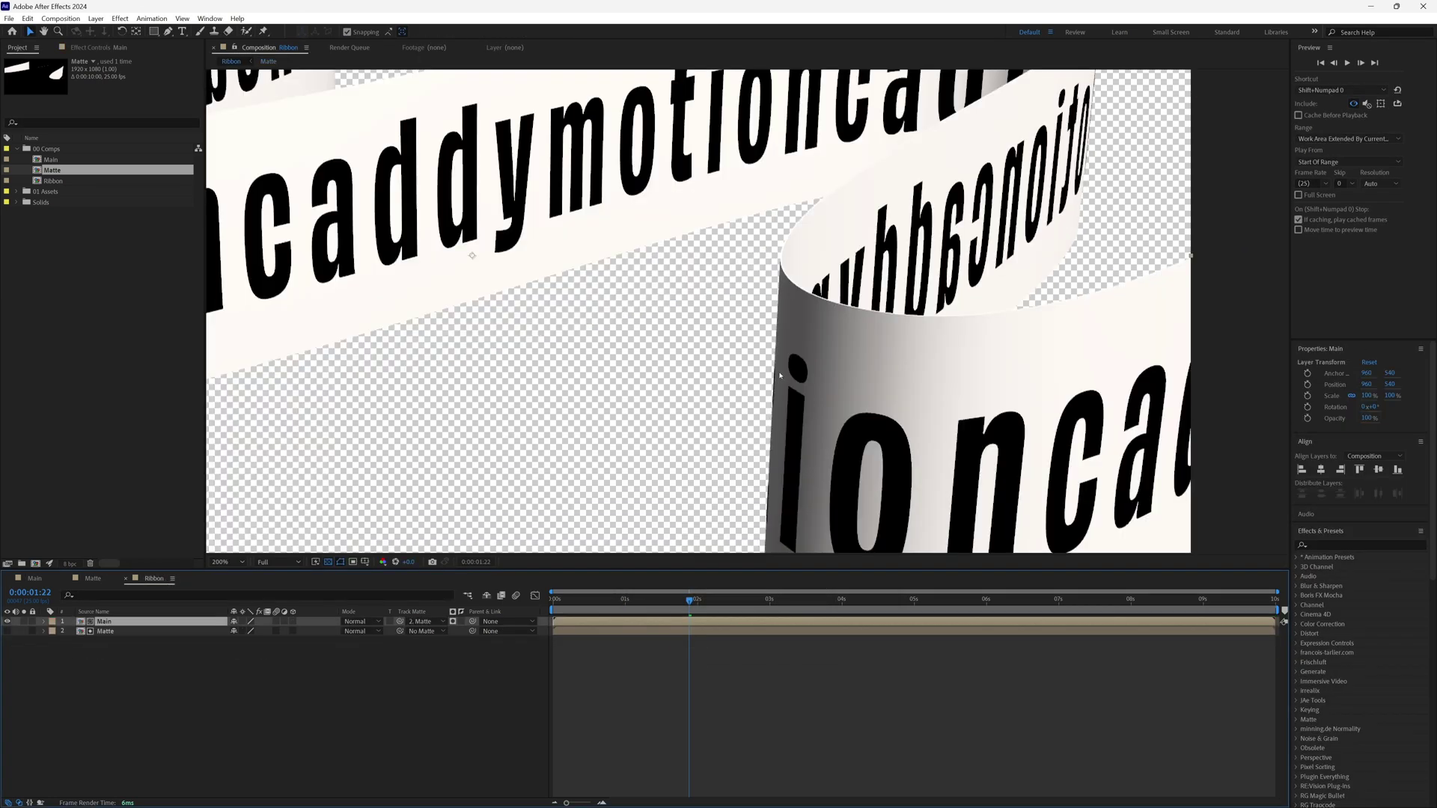
{"action": "left_click_drag", "start_coordinate": [689, 608], "coordinate": [791, 617]}
{"action": "scroll", "coordinate": [790, 460], "scroll_direction": "down", "scroll_amount": 2}
{"action": "key", "text": "space"}
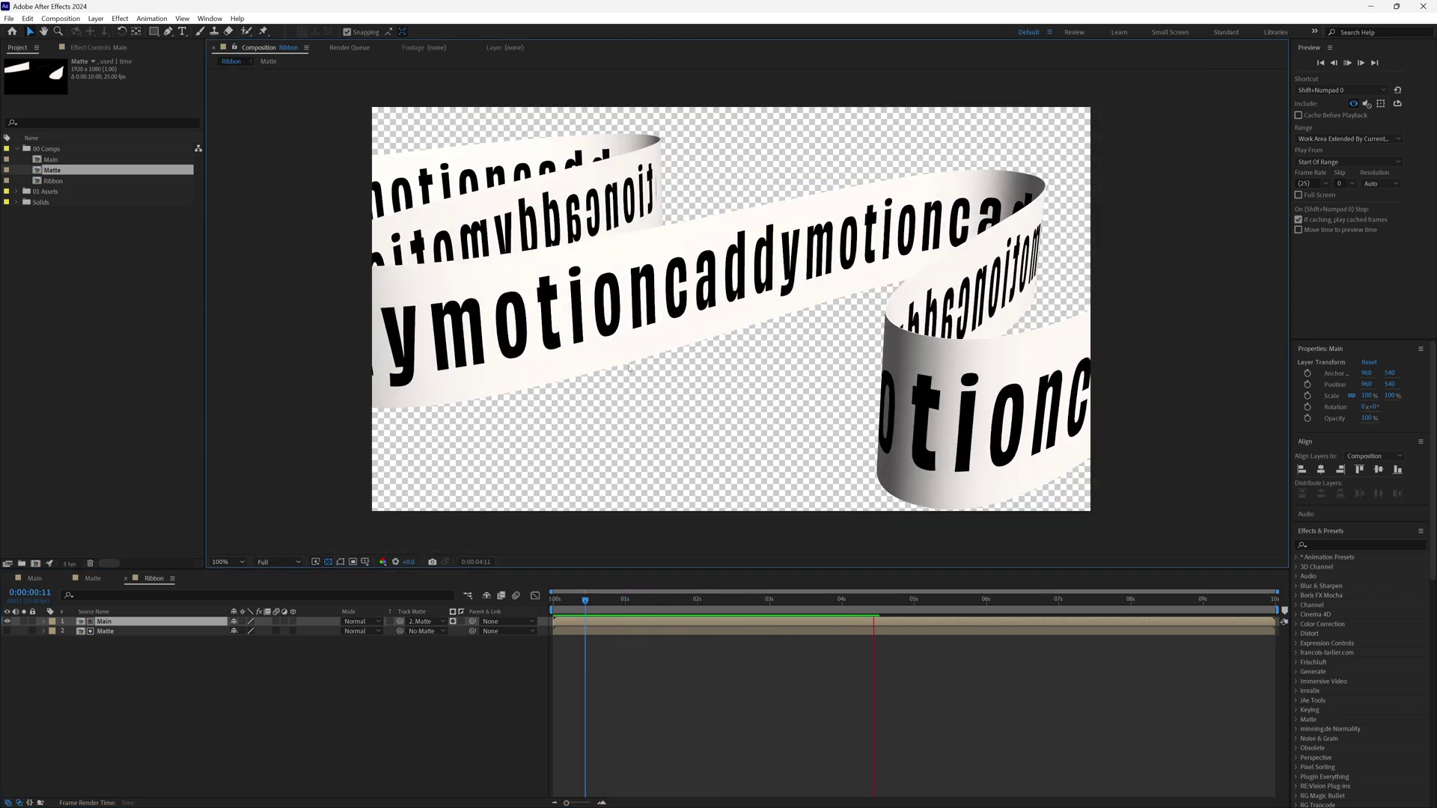
{"action": "key", "text": "space"}
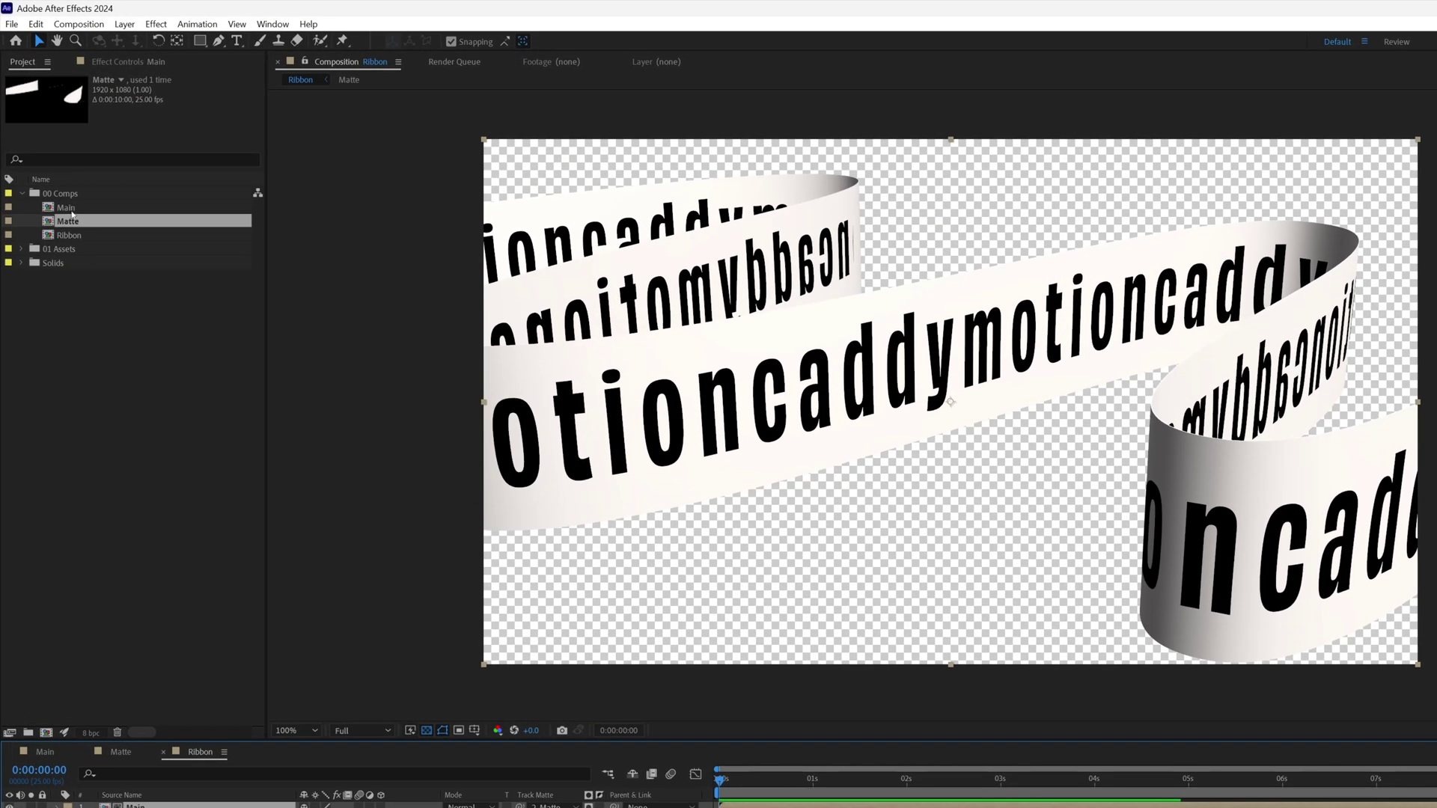
Duplicate the Matte composition and name the copy Back.
{"action": "left_click", "coordinate": [91, 223]}
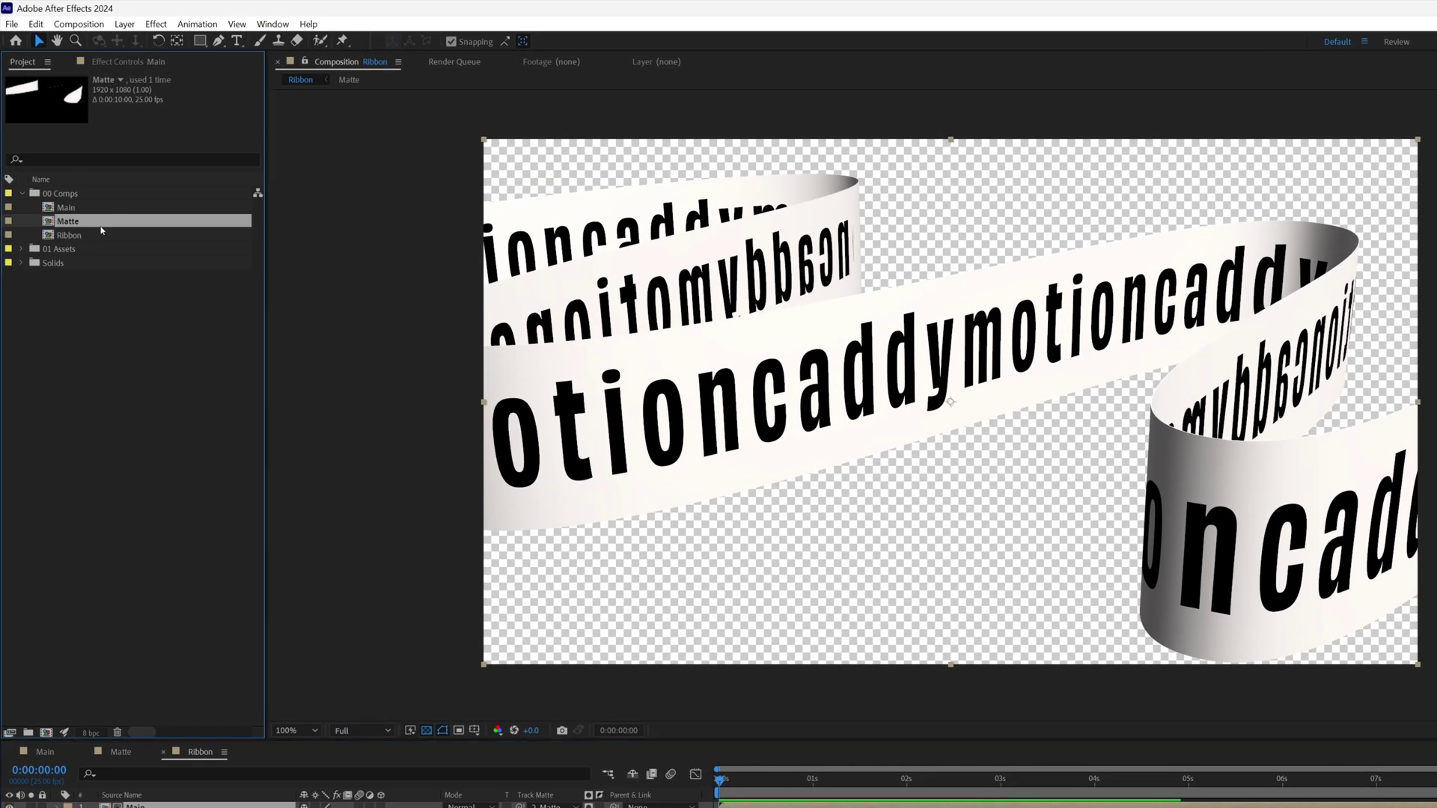
{"action": "left_click", "coordinate": [82, 223]}
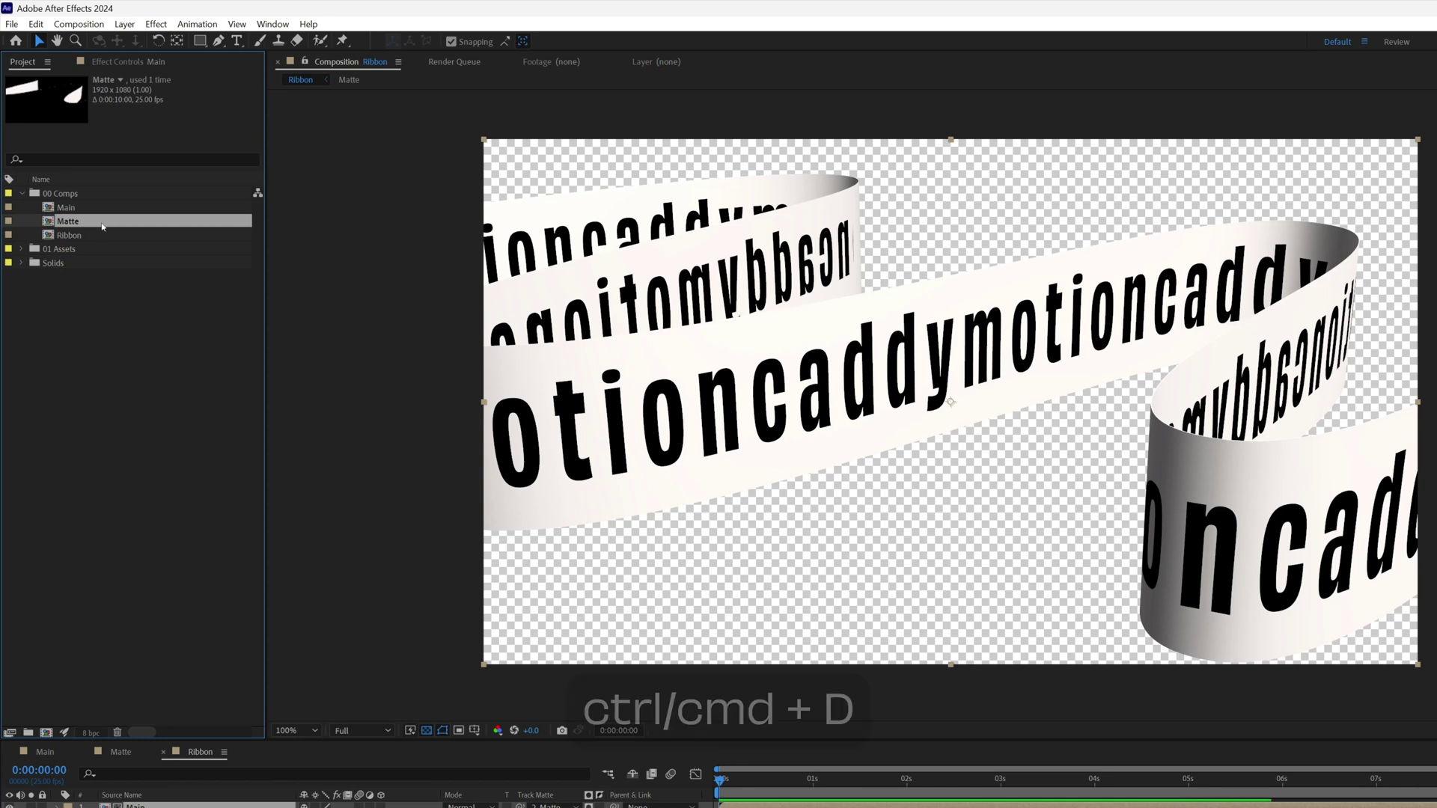
{"action": "key", "text": "ctrl+d"}
{"action": "key", "text": "Return"}
{"action": "type", "text": "Back"}
{"action": "key", "text": "Return"}
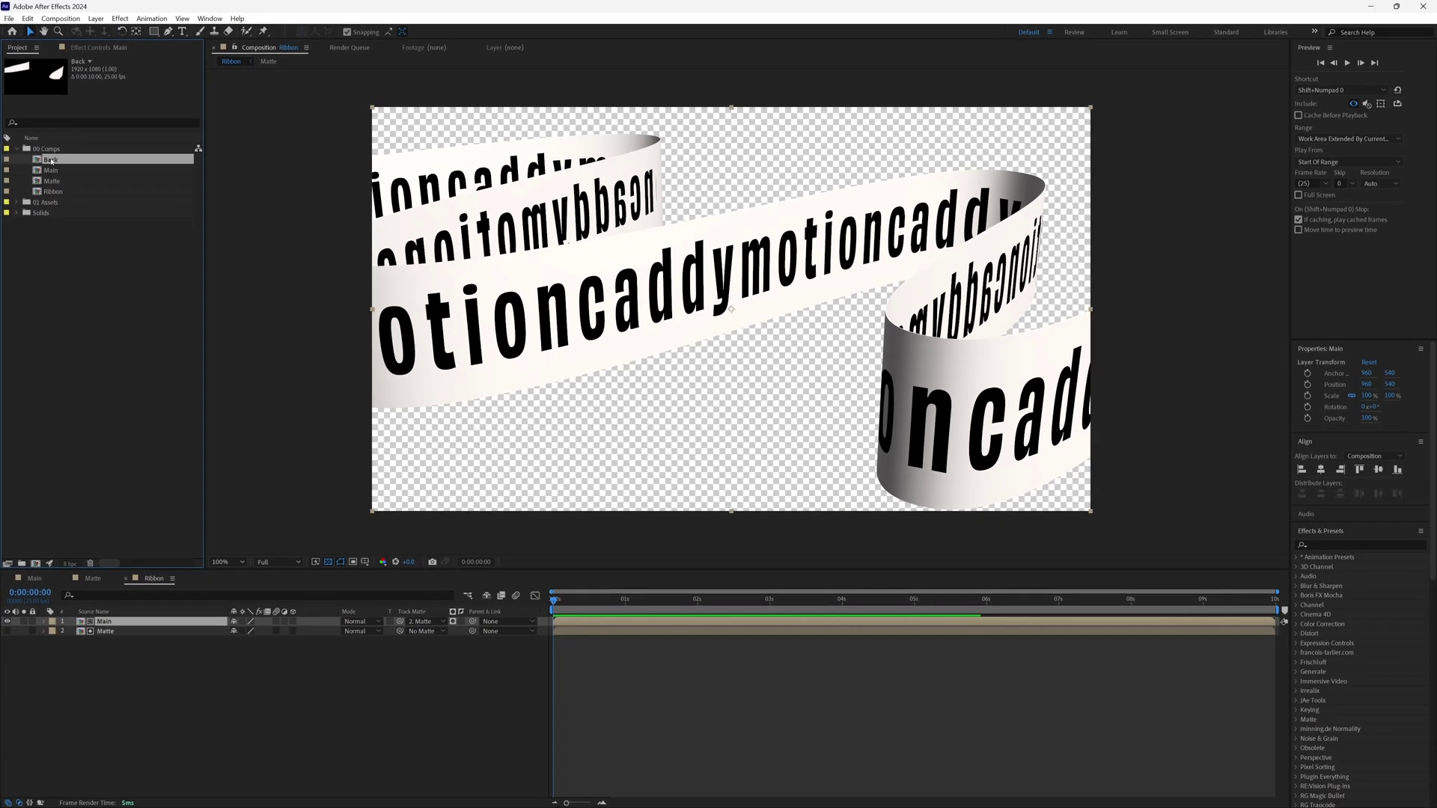
Delete the Ribbon 2 layer from the Back composition.
{"action": "double_click", "coordinate": [50, 160]}
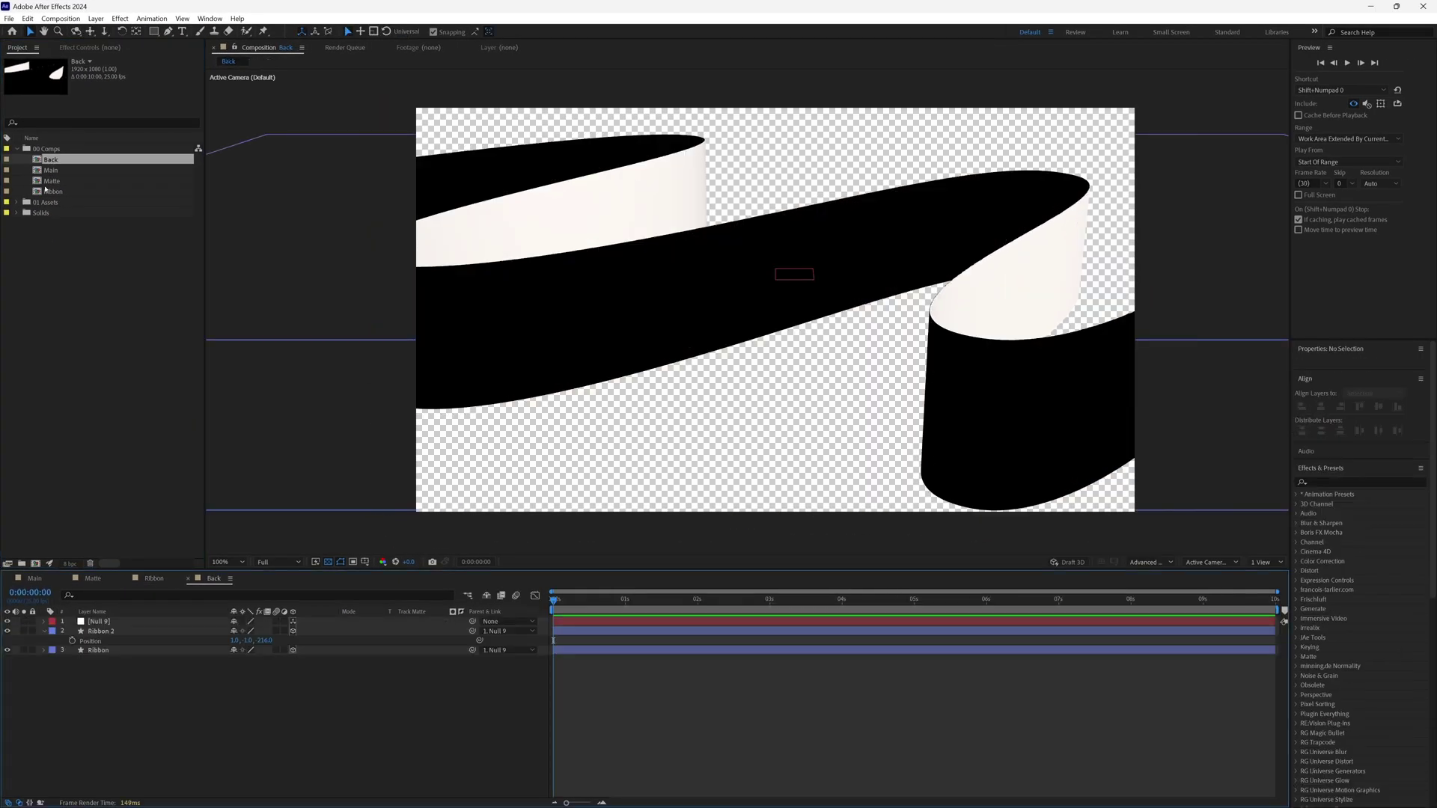
{"action": "left_click", "coordinate": [103, 633]}
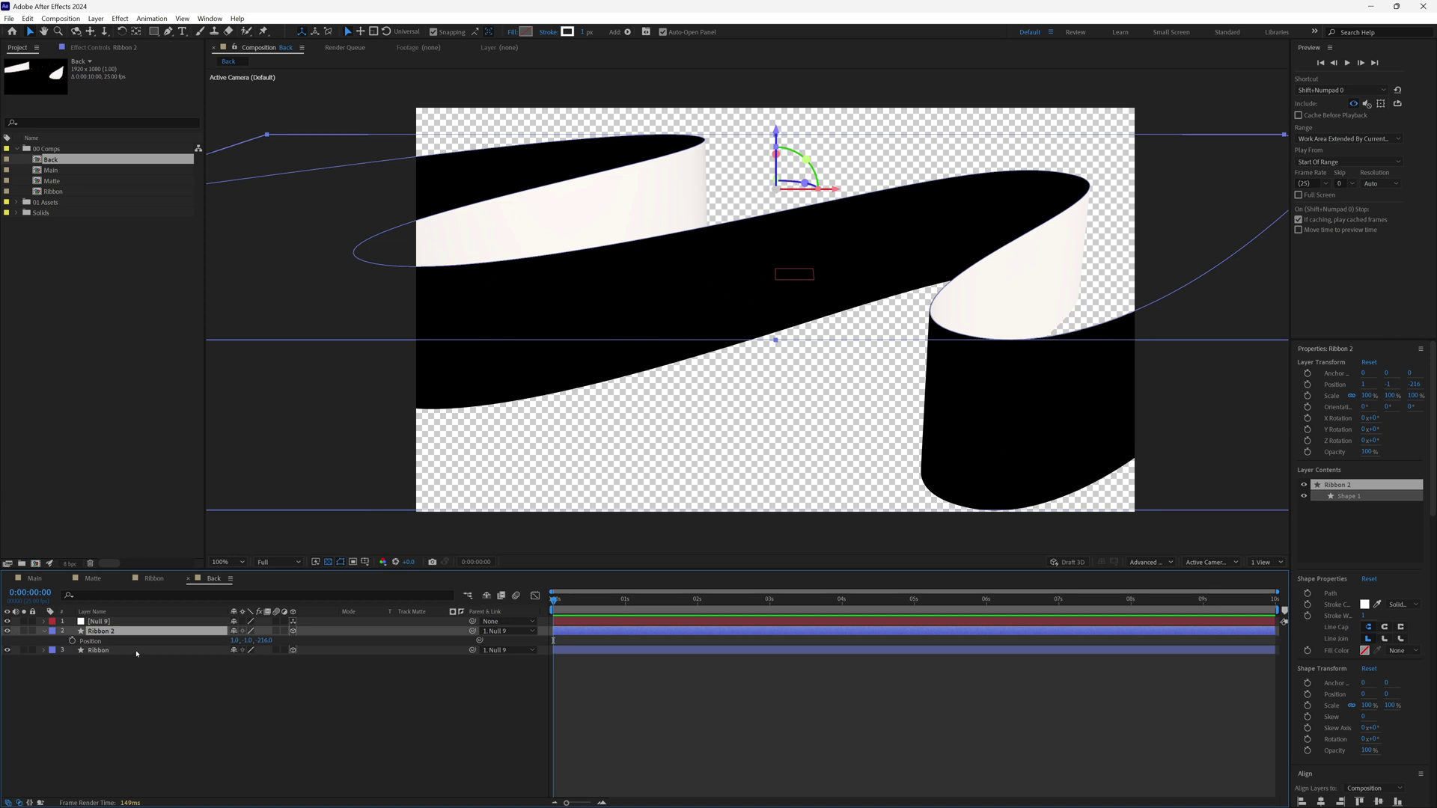
{"action": "key", "text": "Delete"}
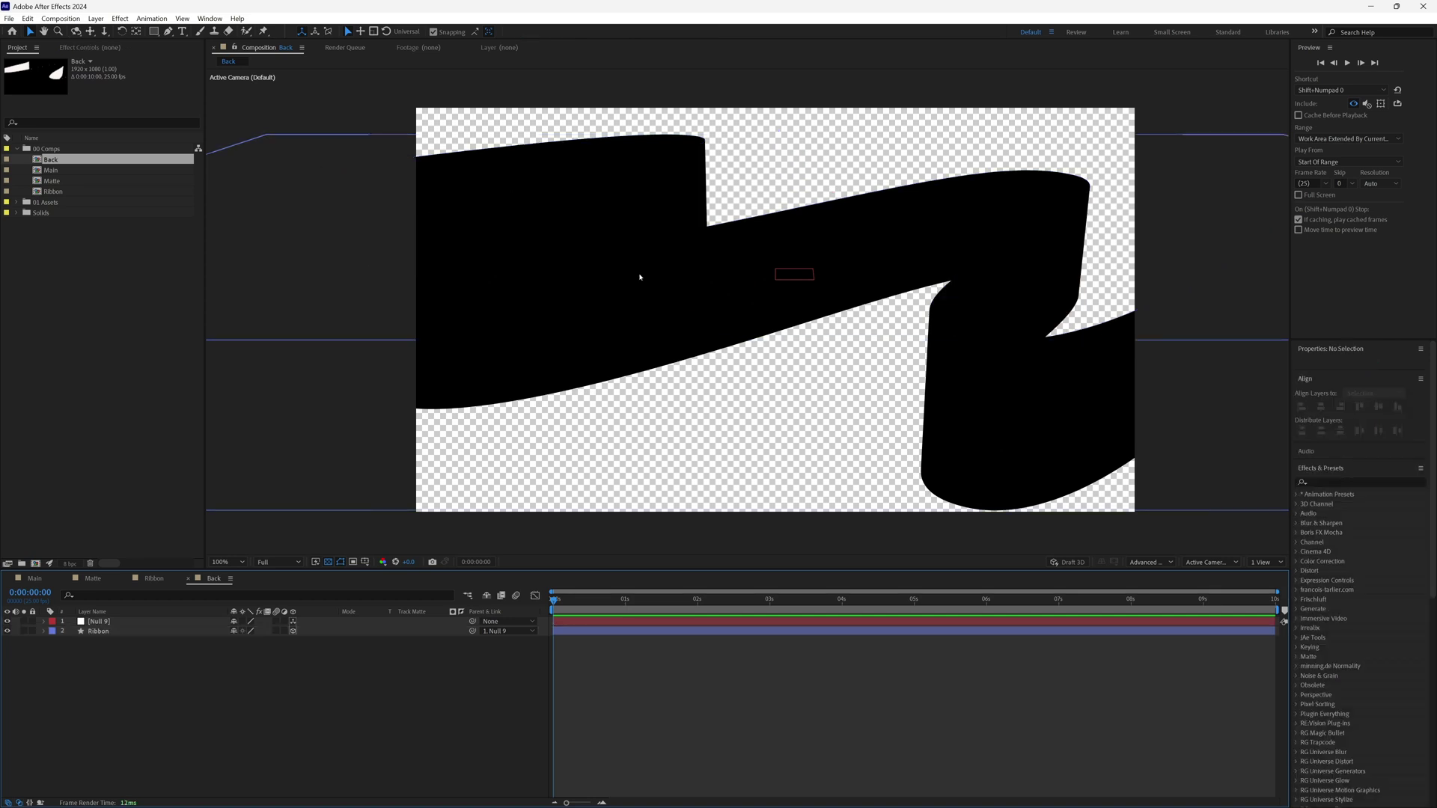
Change the stroke color of Back's Ribbon layer to blue 0016B8.
{"action": "left_click", "coordinate": [640, 277]}
{"action": "left_click", "coordinate": [569, 32]}
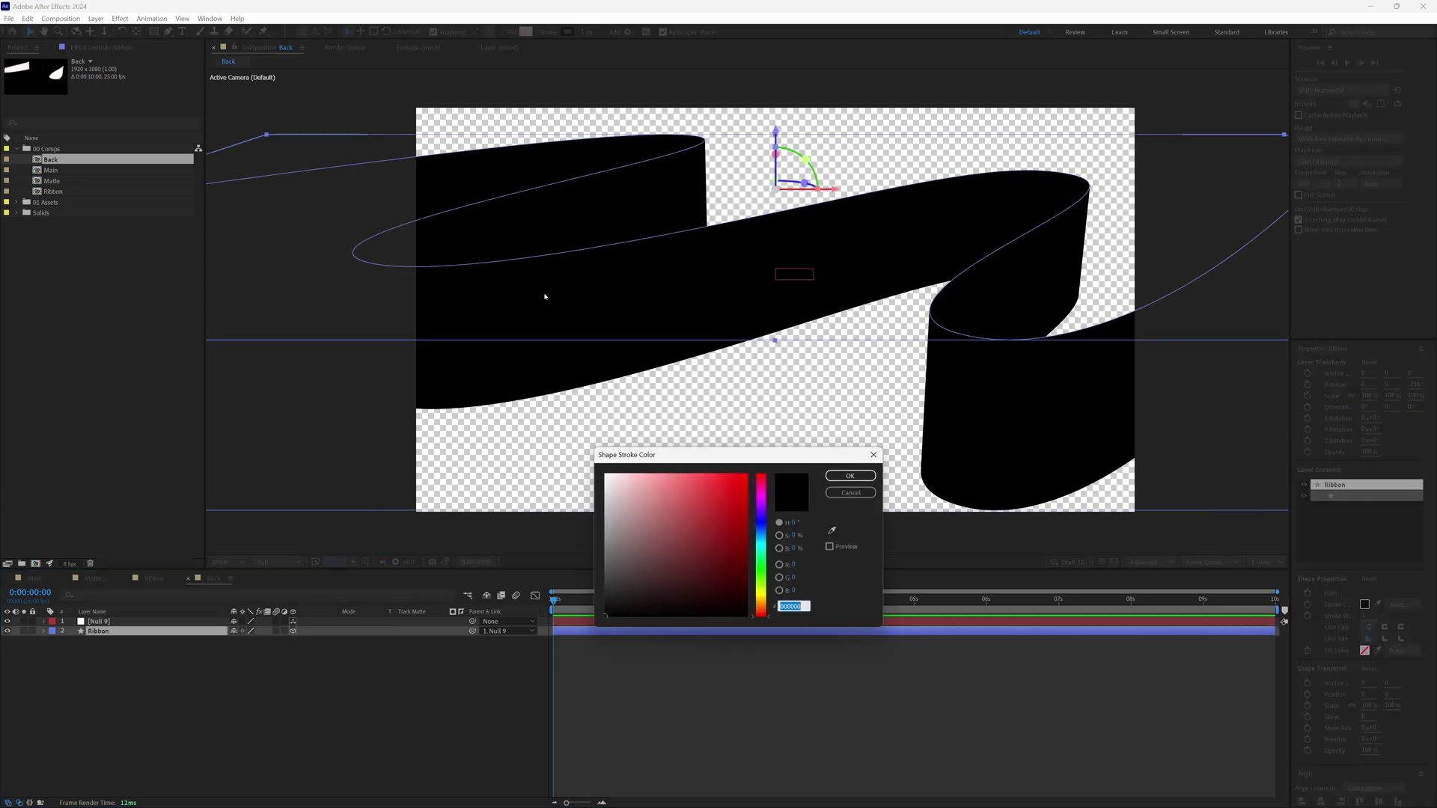
{"action": "mouse_move", "coordinate": [711, 524]}
{"action": "left_mouse_down"}
{"action": "mouse_move", "coordinate": [733, 490]}
{"action": "mouse_move", "coordinate": [750, 514]}
{"action": "left_mouse_up"}
{"action": "left_click", "coordinate": [851, 476]}
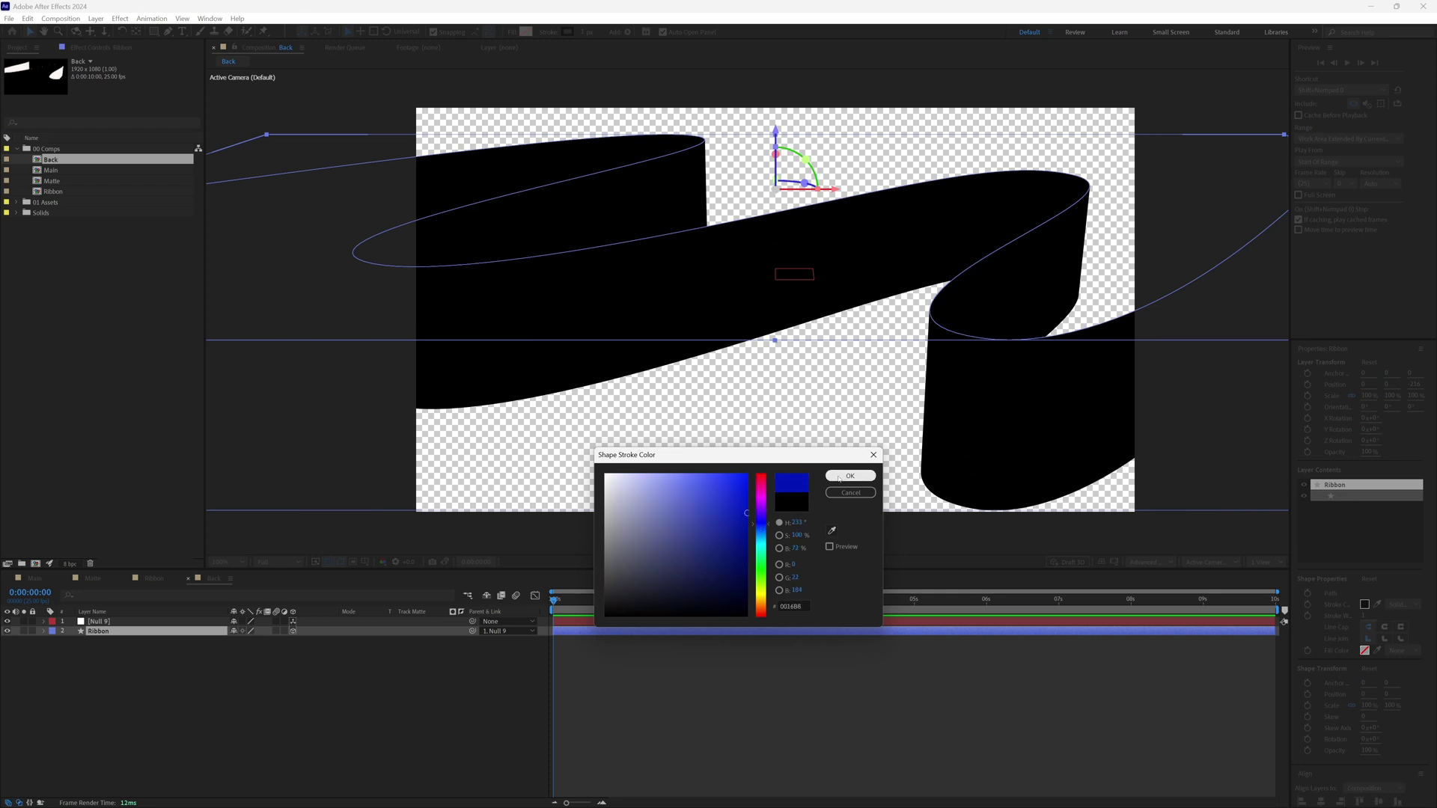
Add the Back composition above Main in the Ribbon composition and set its track matte to Matte.
{"action": "left_click", "coordinate": [150, 580]}
{"action": "left_click_drag", "start_coordinate": [56, 160], "coordinate": [171, 623]}
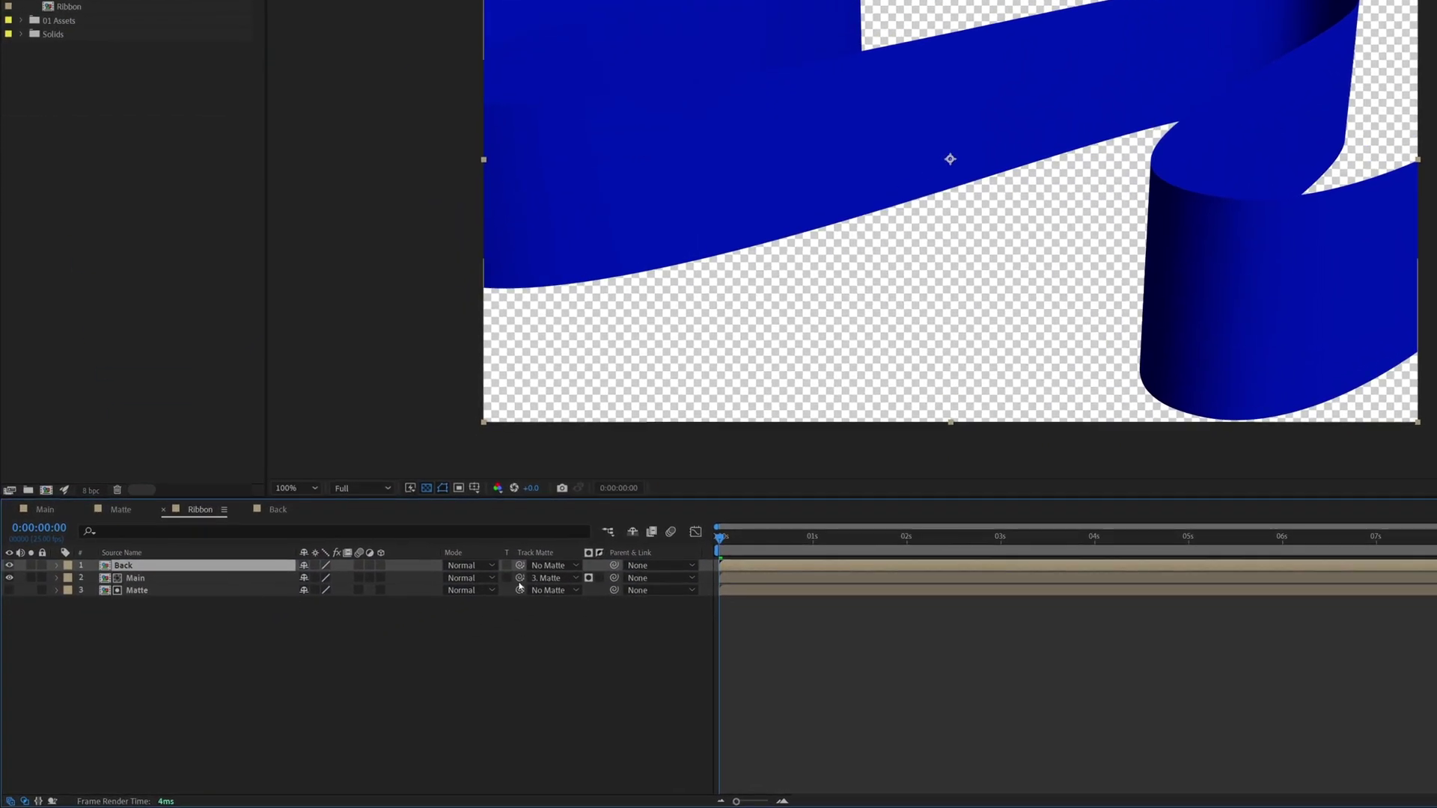
{"action": "left_click", "coordinate": [552, 565]}
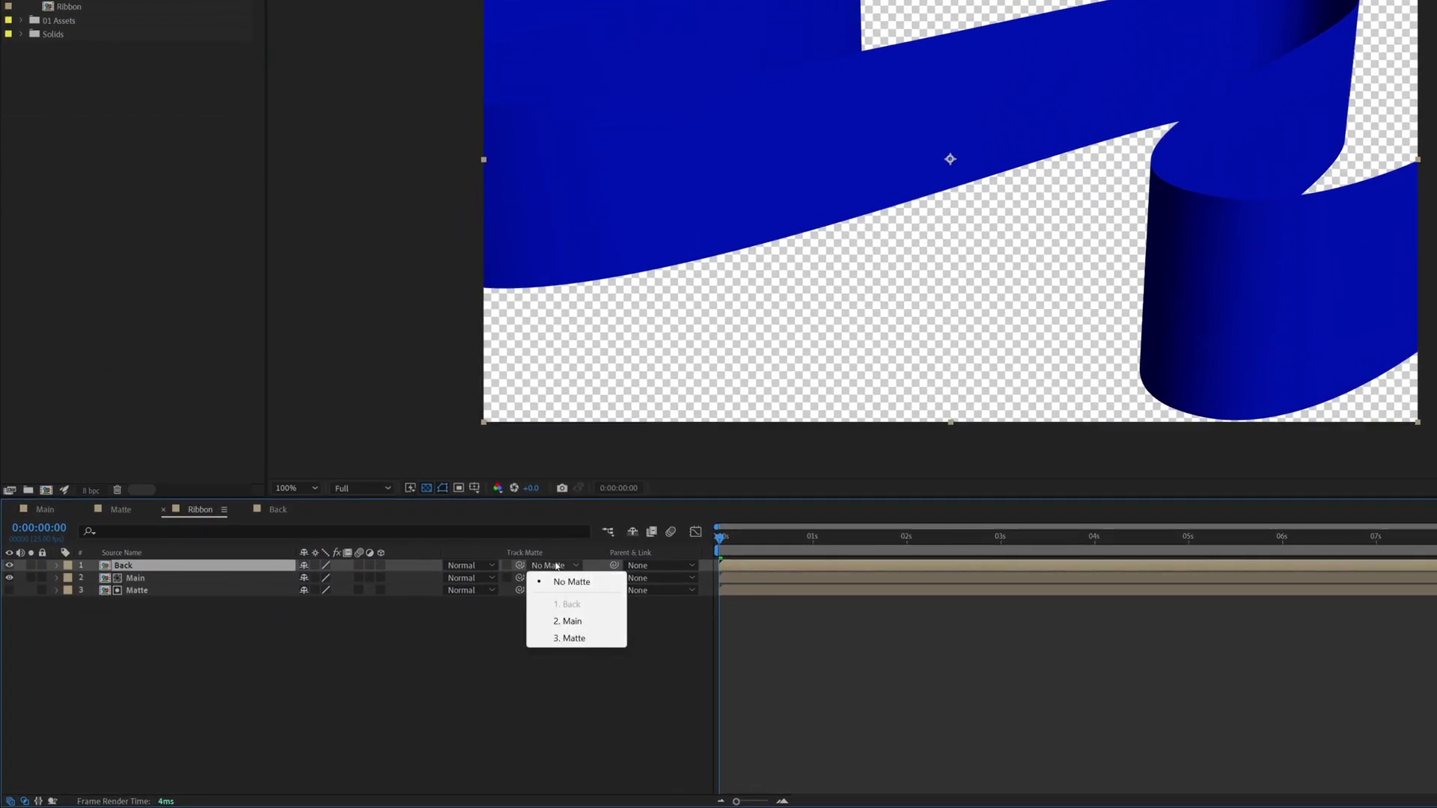
{"action": "left_click", "coordinate": [569, 639]}
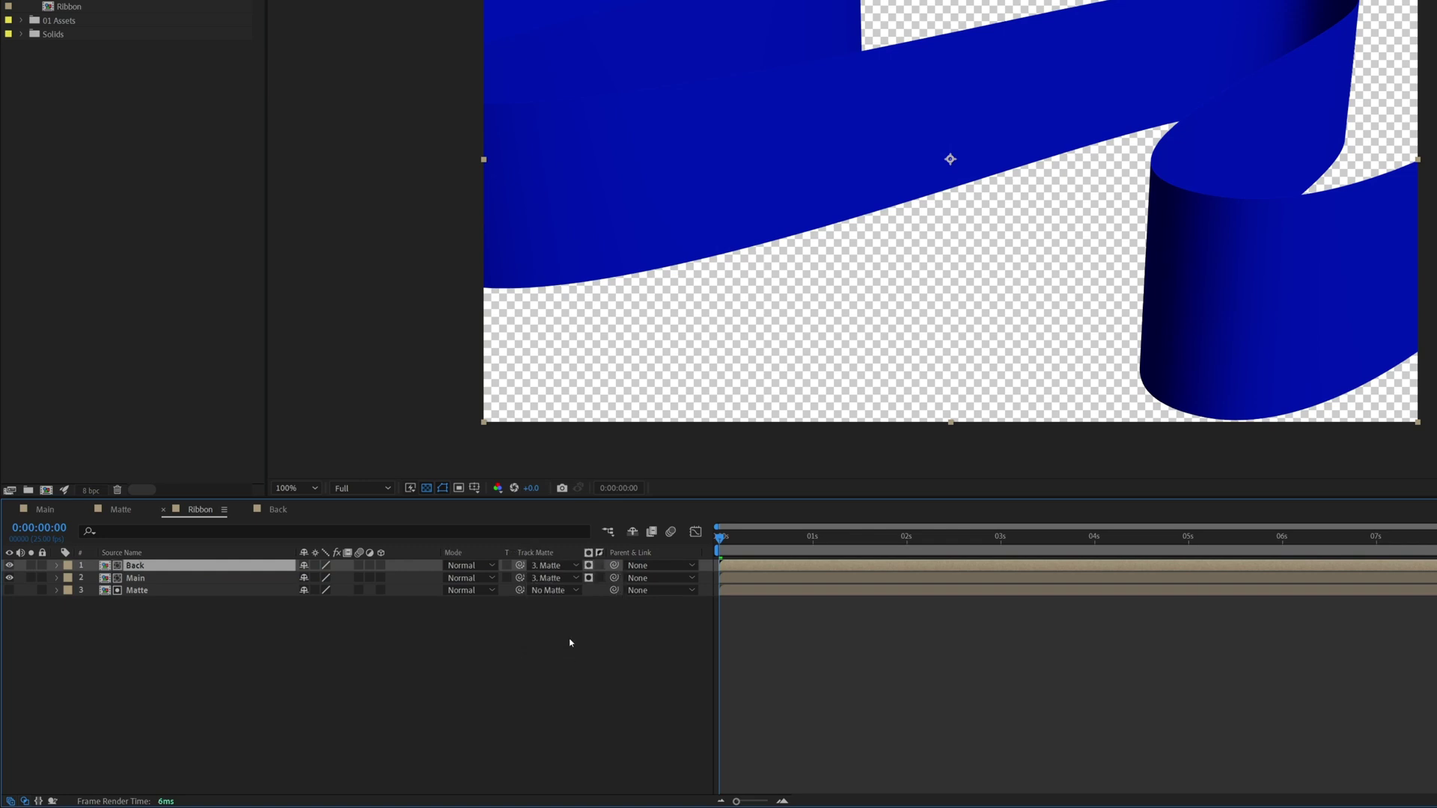
Switch the Back layer's track matte to luma, trying the inverted matte and restoring the non-inverted one.
{"action": "left_click", "coordinate": [588, 566]}
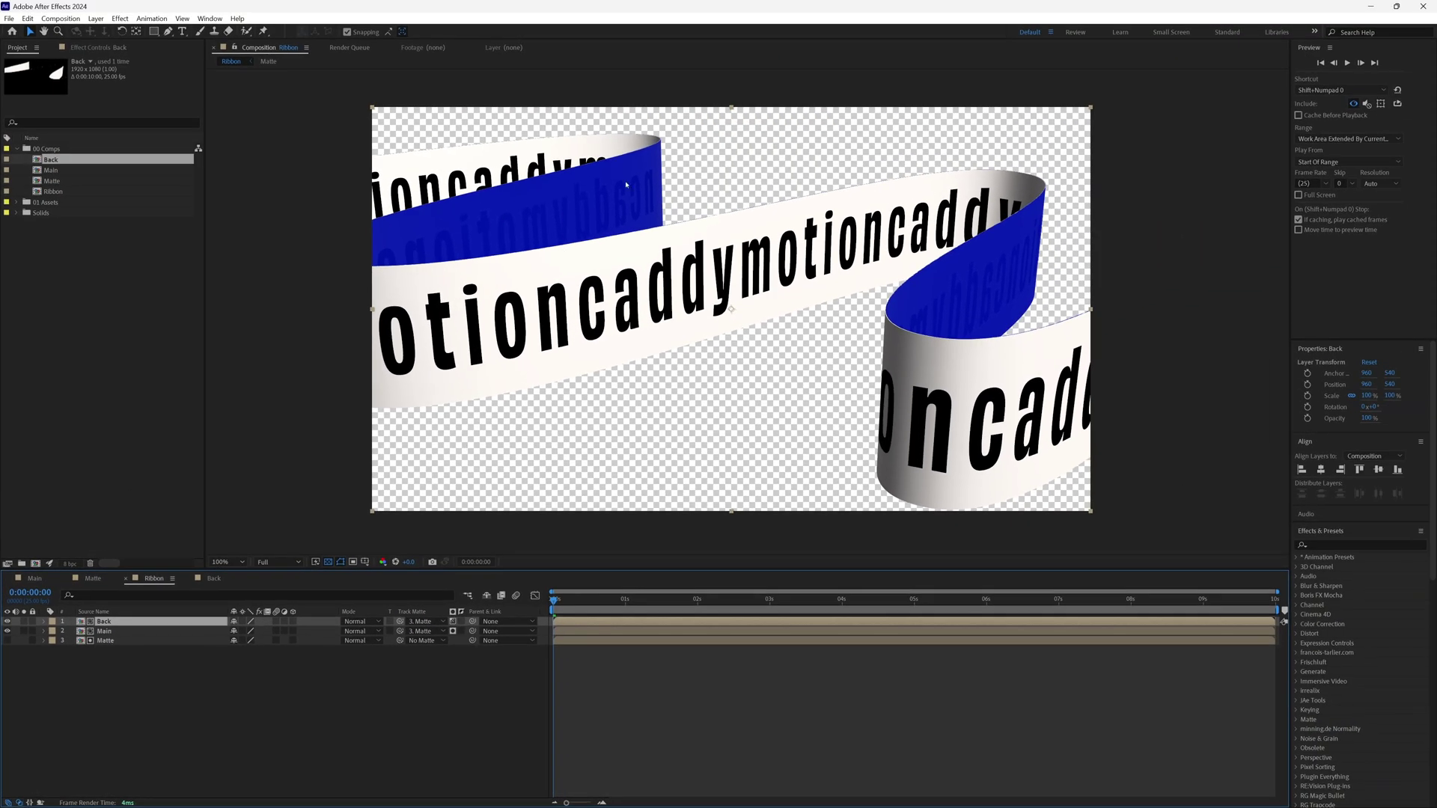
{"action": "left_click", "coordinate": [460, 622]}
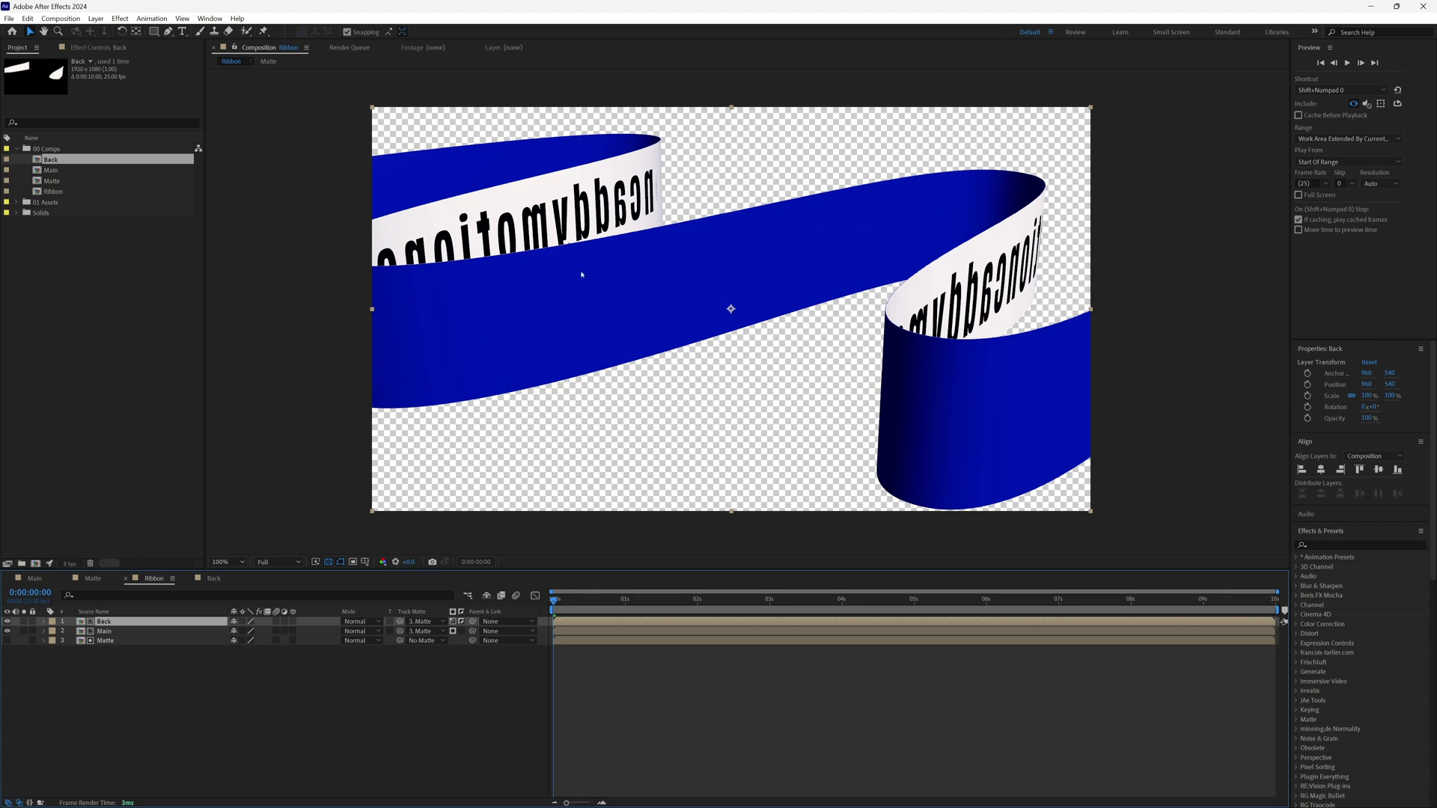
{"action": "left_click", "coordinate": [460, 622]}
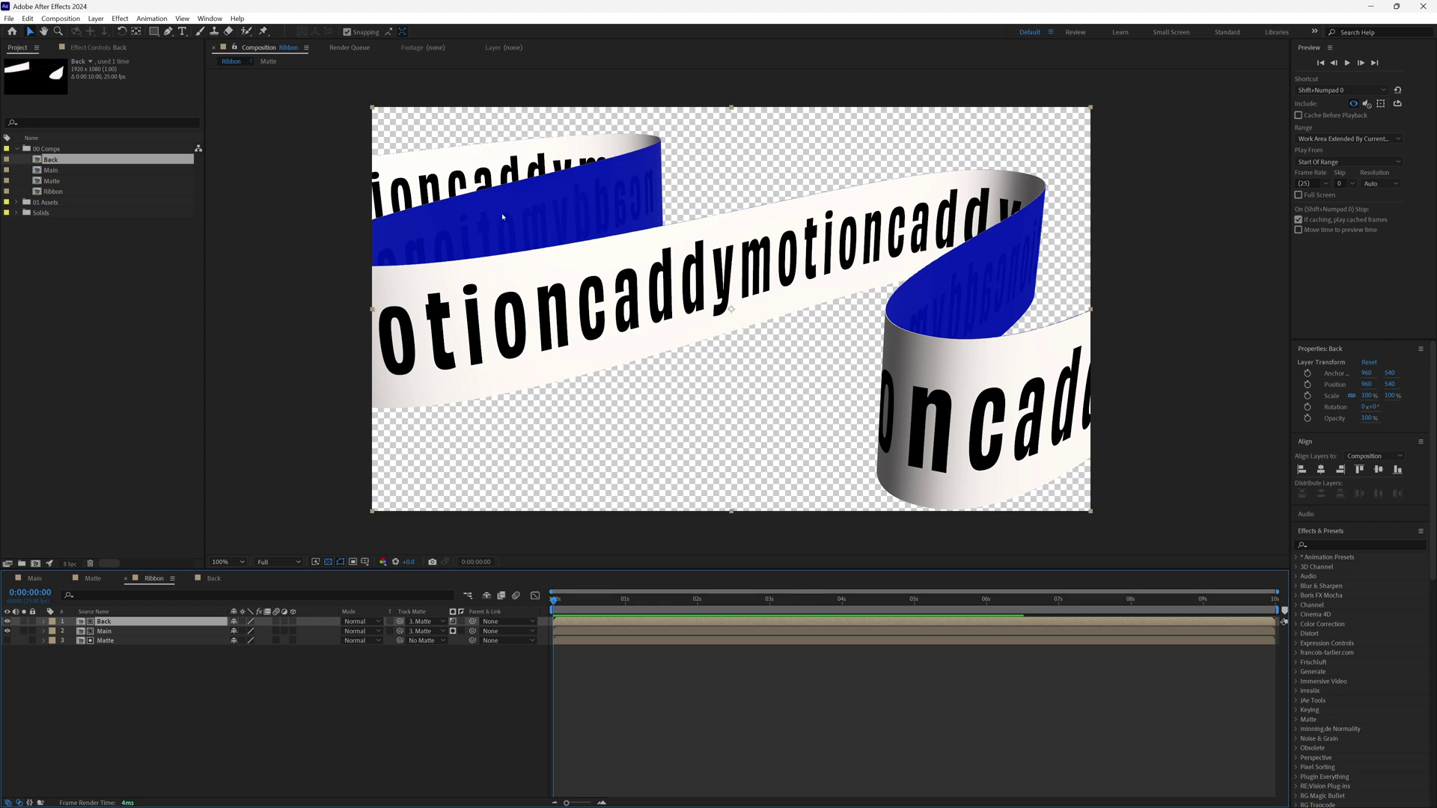
Apply the Levels effect to the Matte layer in the Ribbon composition and set Input White to 12.
{"action": "left_click", "coordinate": [117, 644]}
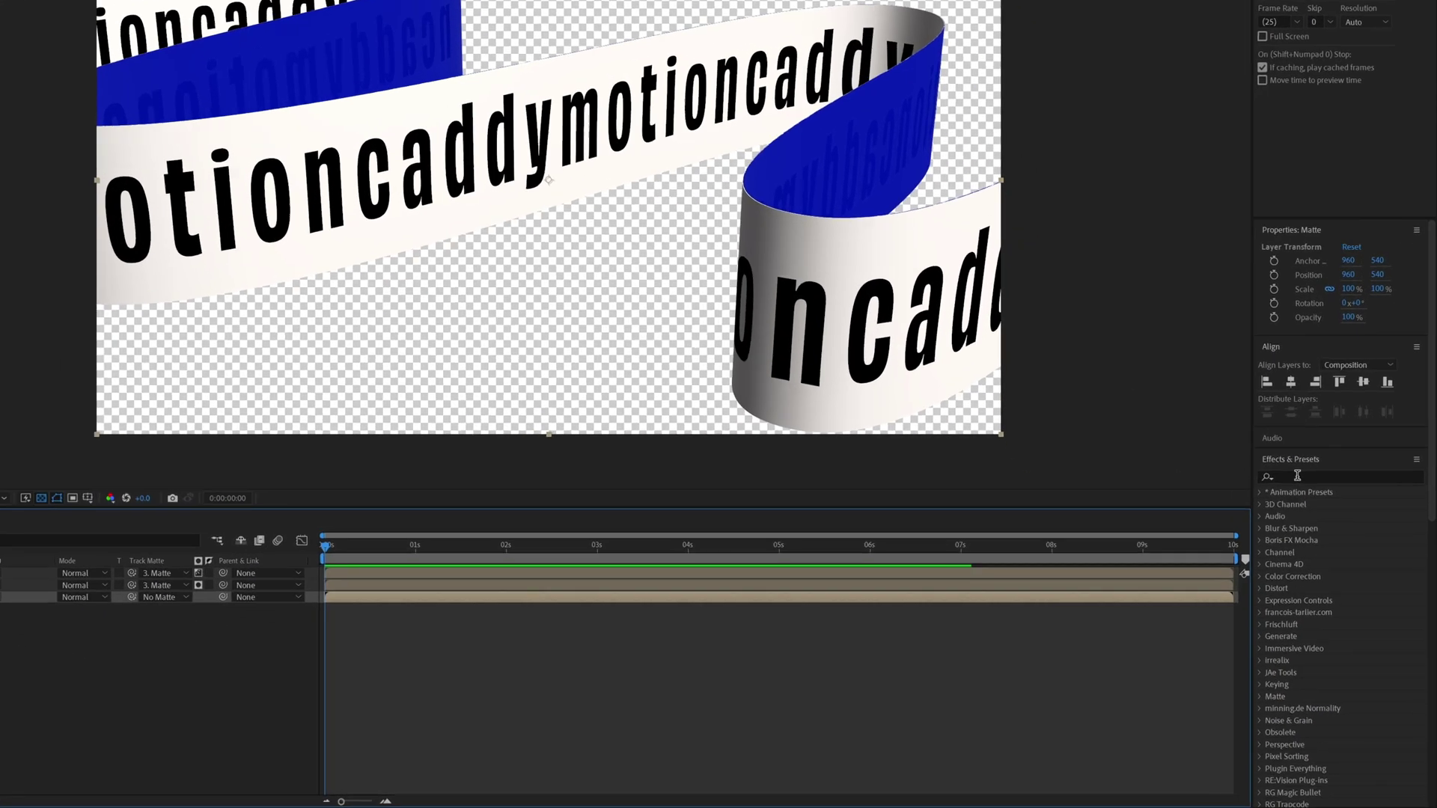
{"action": "left_click", "coordinate": [1323, 544]}
{"action": "type", "text": "levels"}
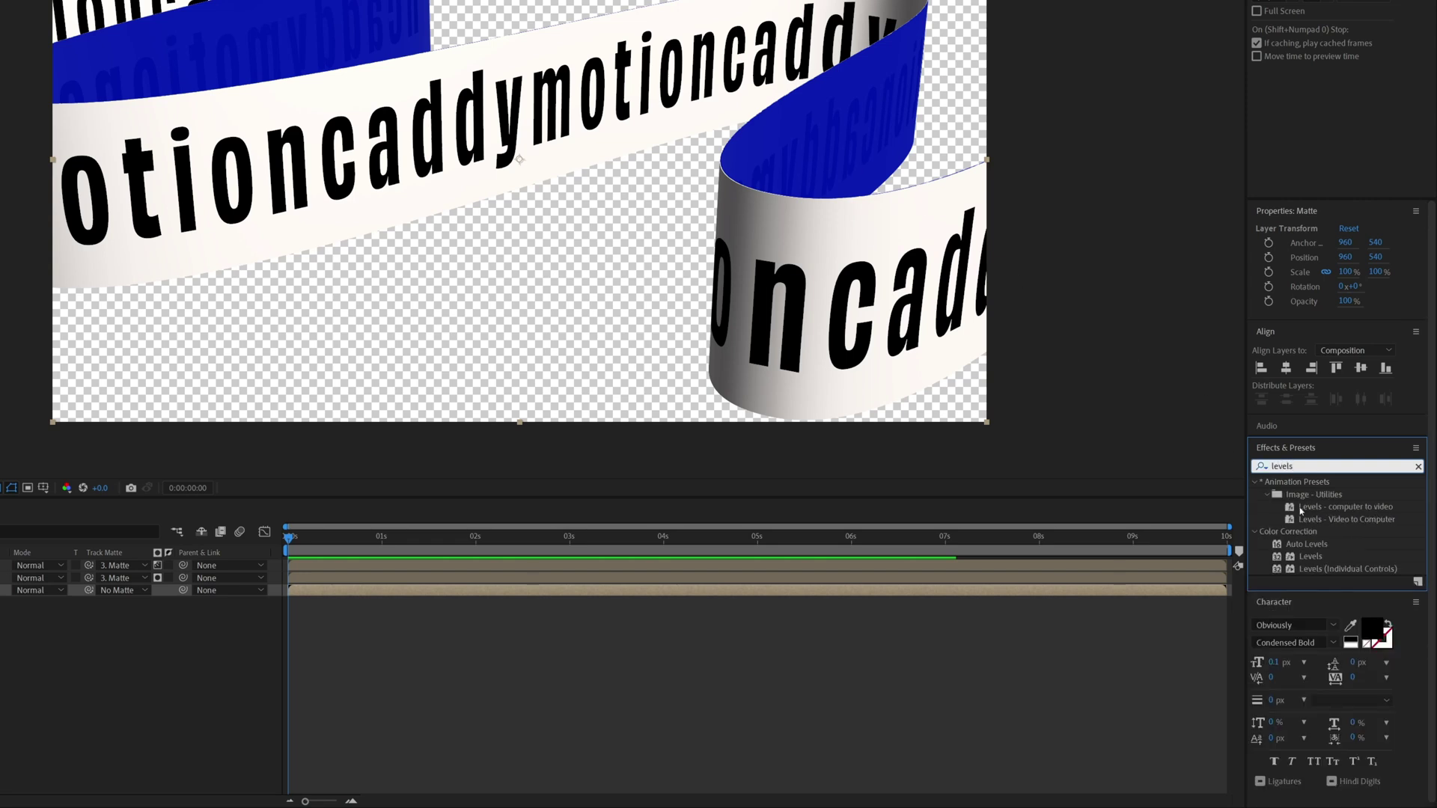
{"action": "double_click", "coordinate": [1310, 557]}
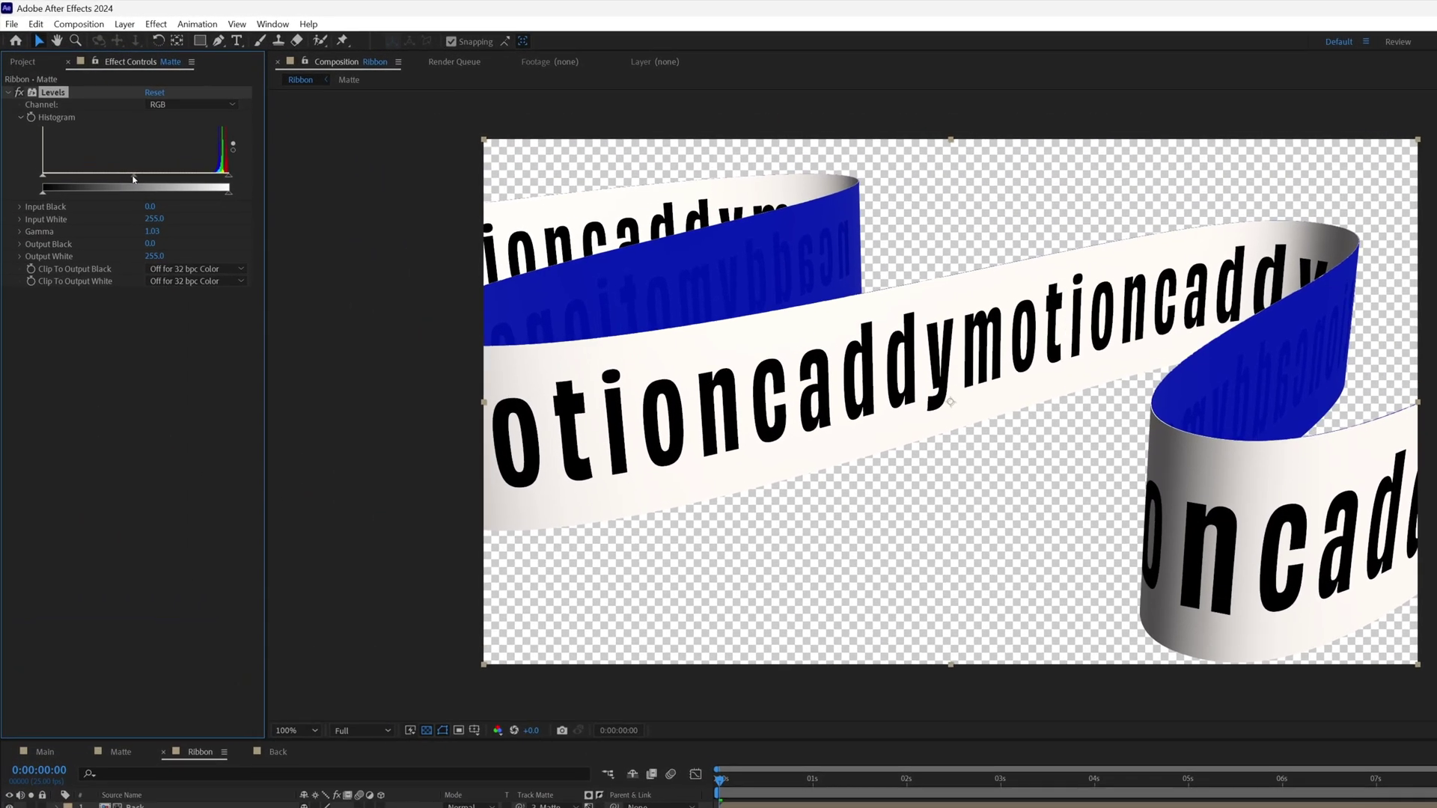
{"action": "left_click_drag", "start_coordinate": [113, 147], "coordinate": [38, 177]}
{"action": "left_click_drag", "start_coordinate": [228, 177], "coordinate": [51, 174]}
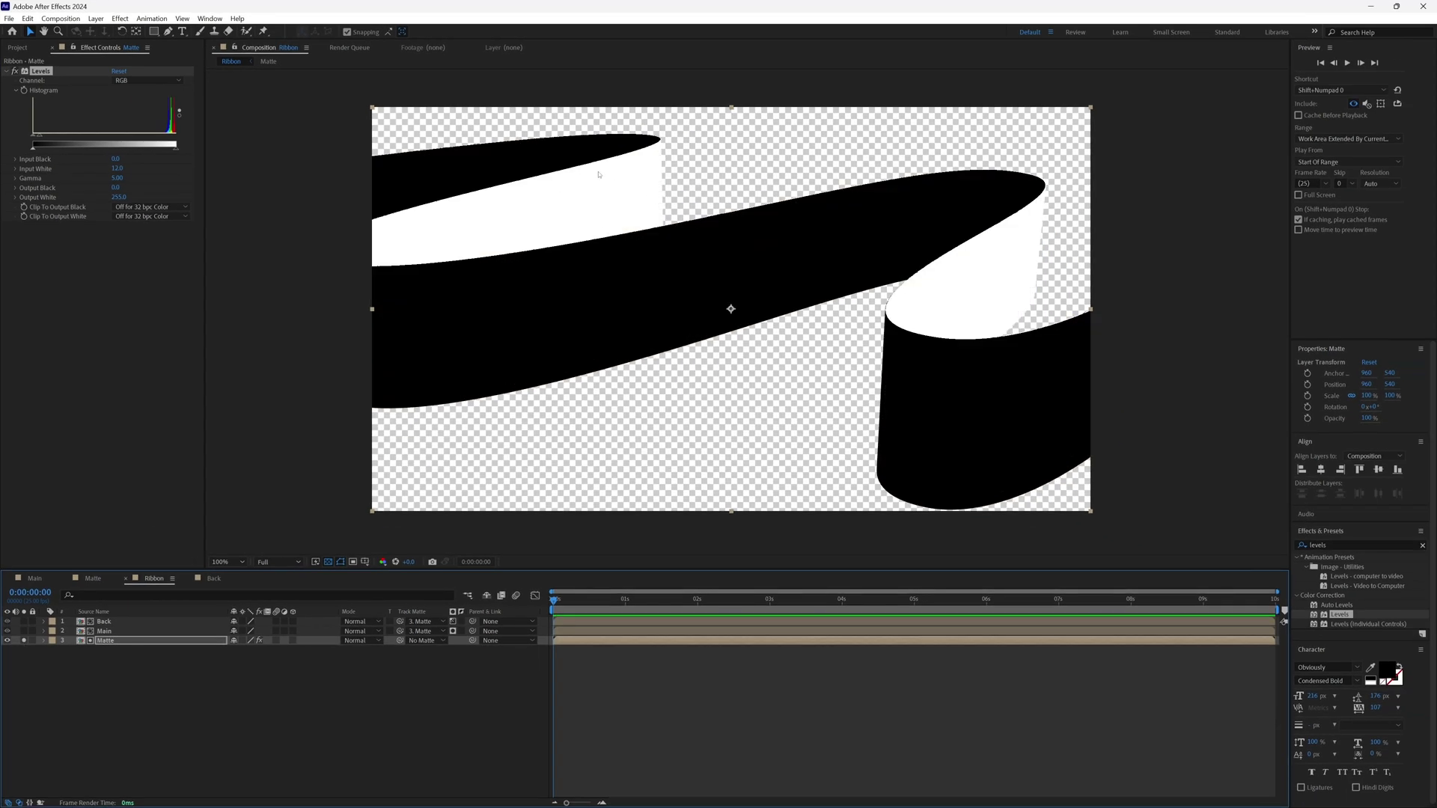
Compare the Matte layer with and without Levels and return to the matted ribbon view.
{"action": "left_click", "coordinate": [15, 71]}
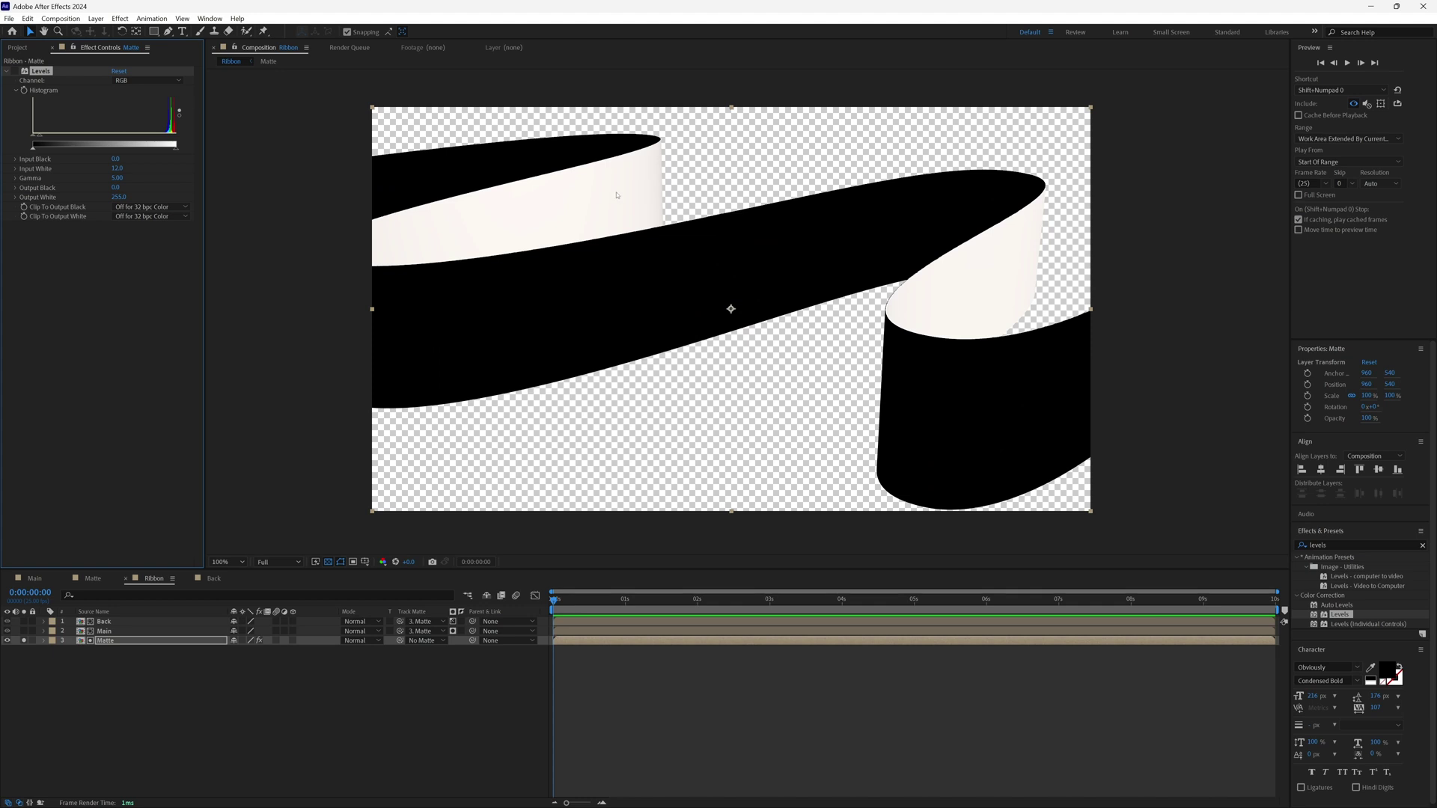
{"action": "left_click", "coordinate": [14, 71]}
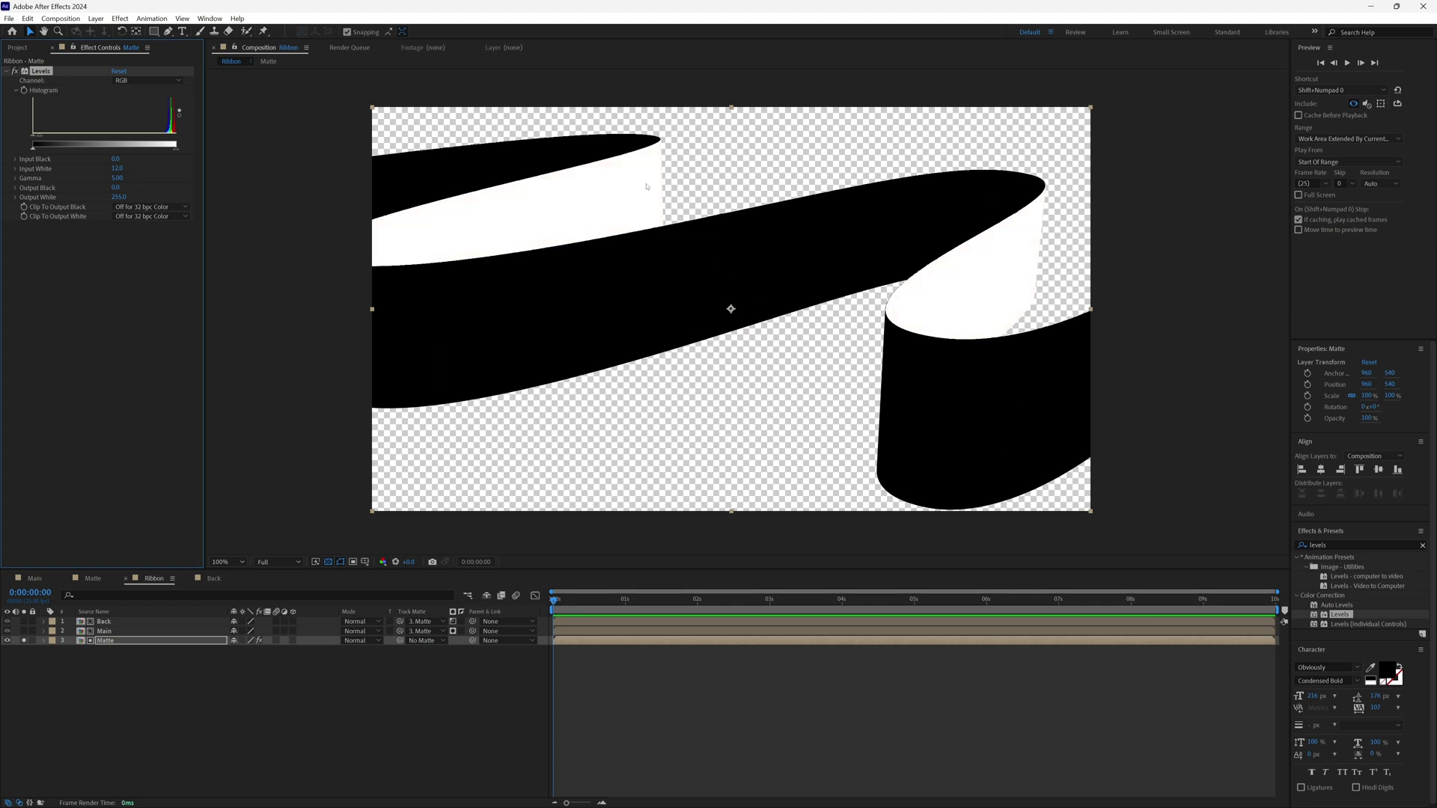
{"action": "left_click", "coordinate": [8, 642]}
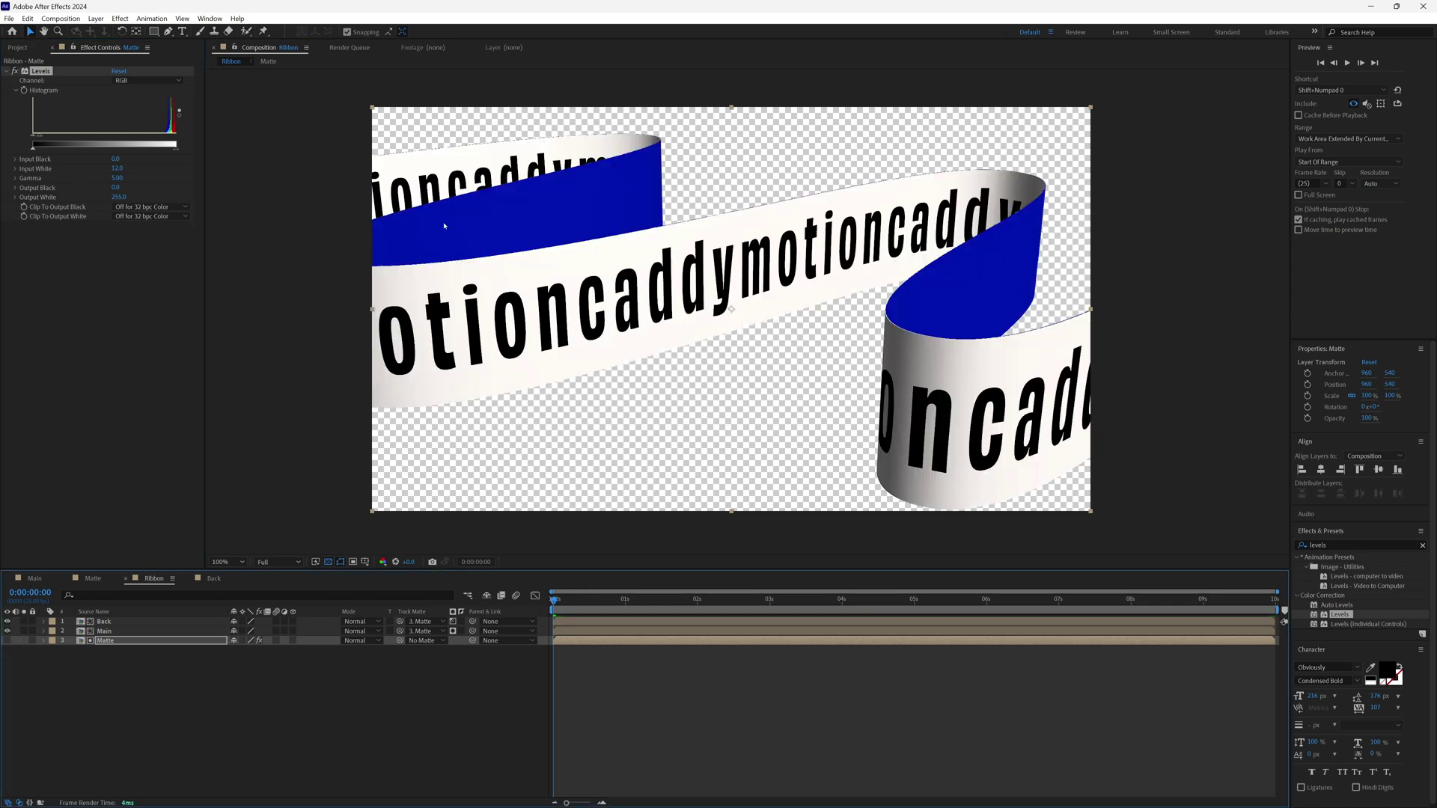
Try a dark red stroke color on Main's Ribbon layer and check it in the Ribbon composition.
{"action": "left_click", "coordinate": [214, 579]}
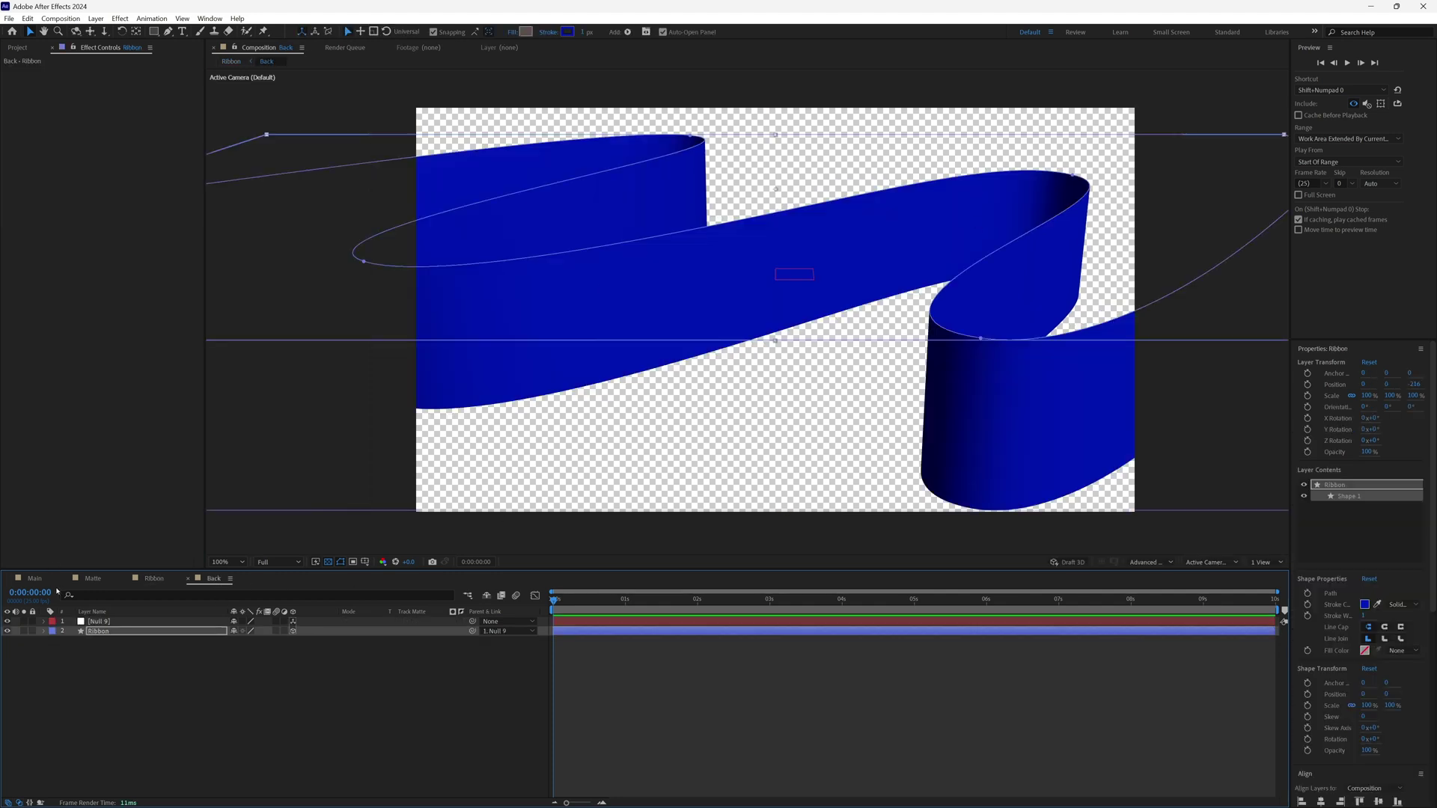
{"action": "left_click", "coordinate": [34, 580]}
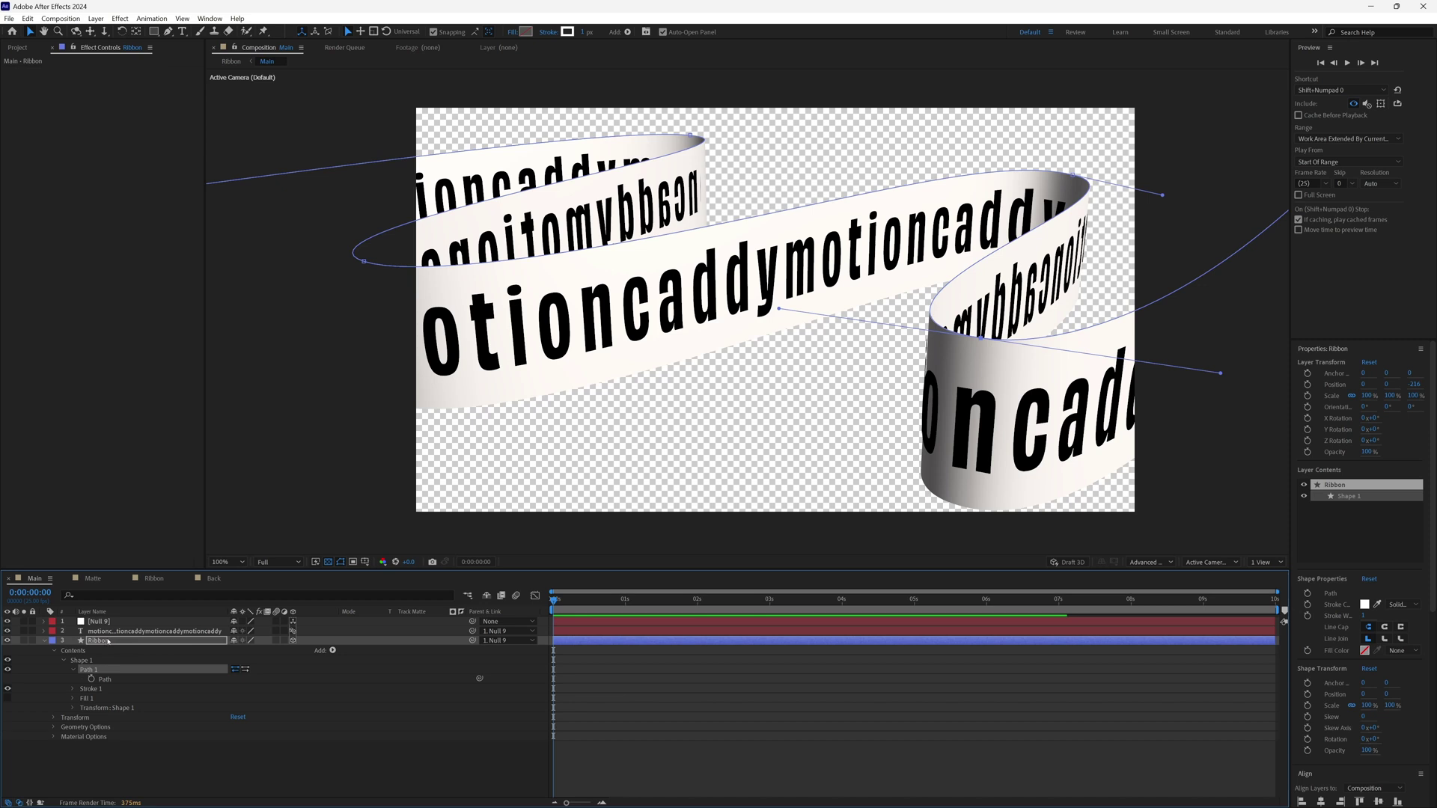
{"action": "left_click", "coordinate": [98, 642]}
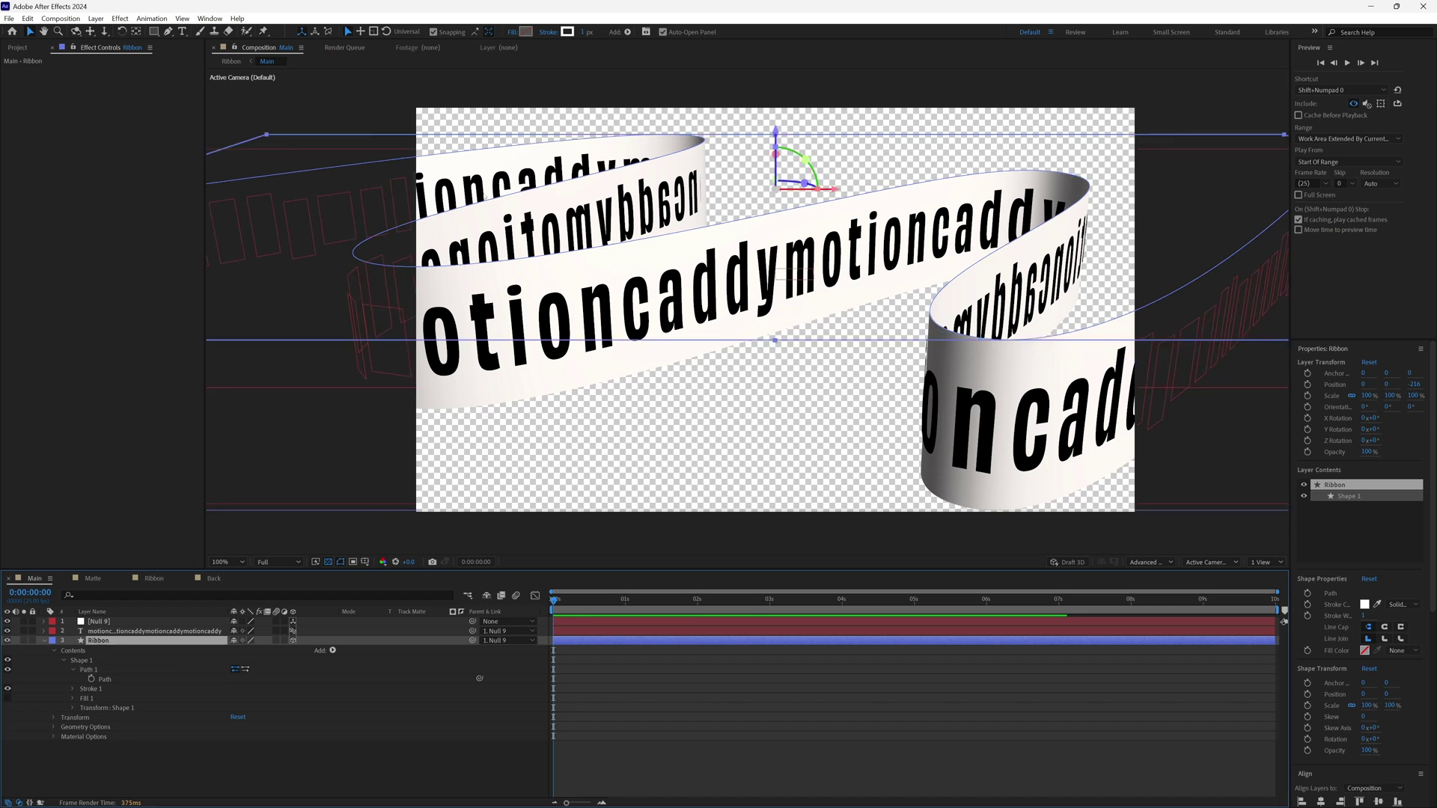
{"action": "left_click", "coordinate": [568, 32]}
{"action": "left_click", "coordinate": [740, 527]}
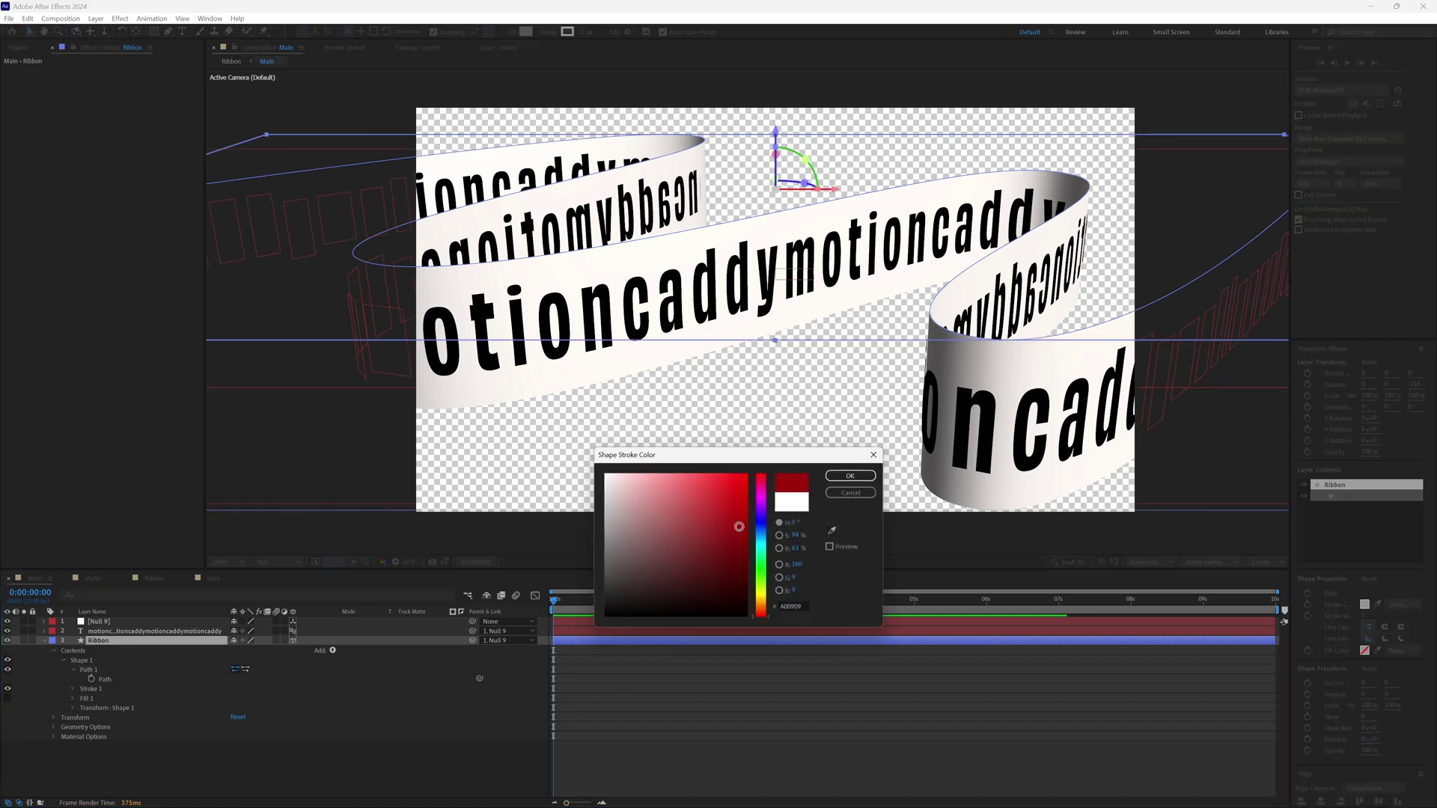
{"action": "left_click", "coordinate": [850, 476]}
{"action": "left_click", "coordinate": [155, 578]}
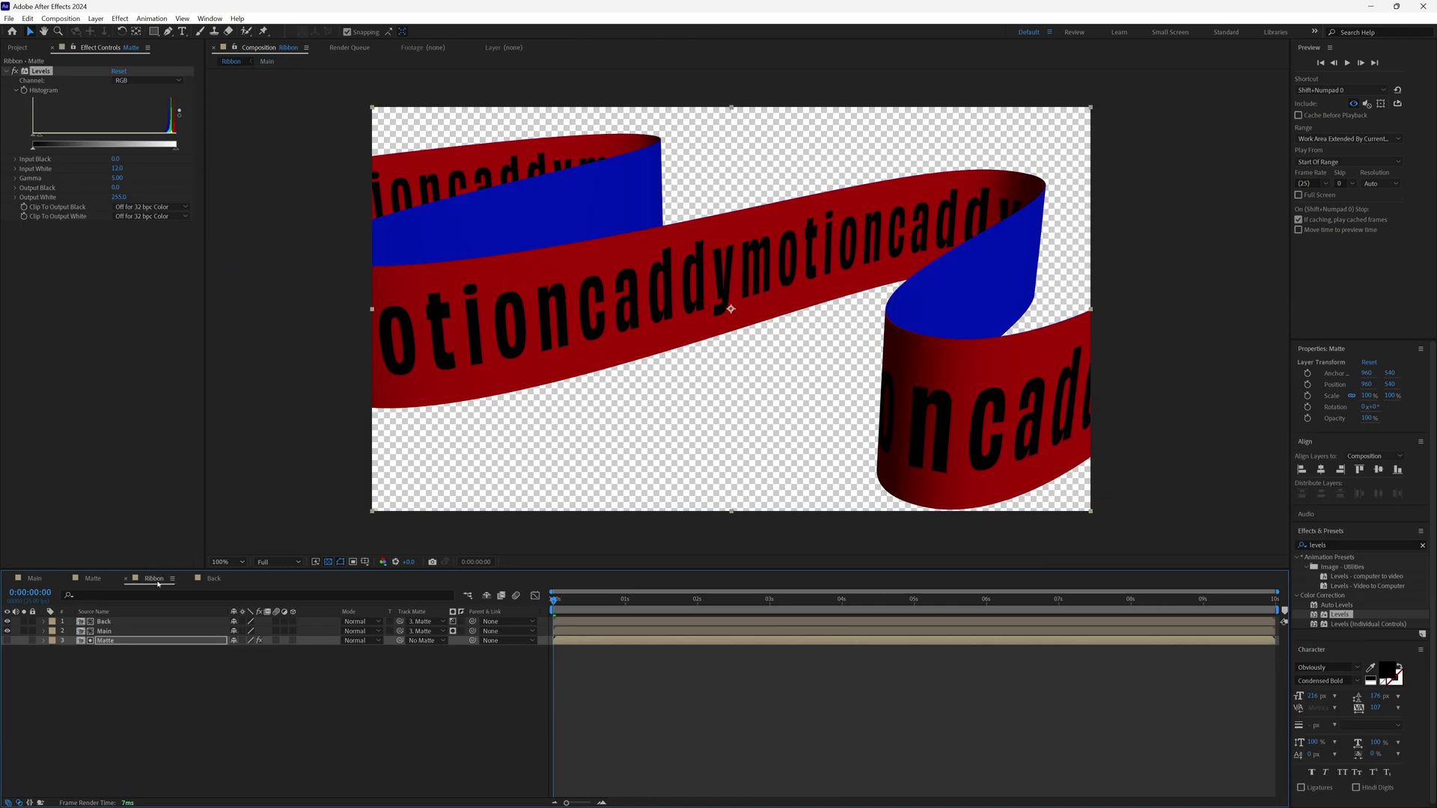
Restore the stroke of Main's Ribbon layer to white.
{"action": "left_click", "coordinate": [35, 579]}
{"action": "left_click", "coordinate": [567, 31]}
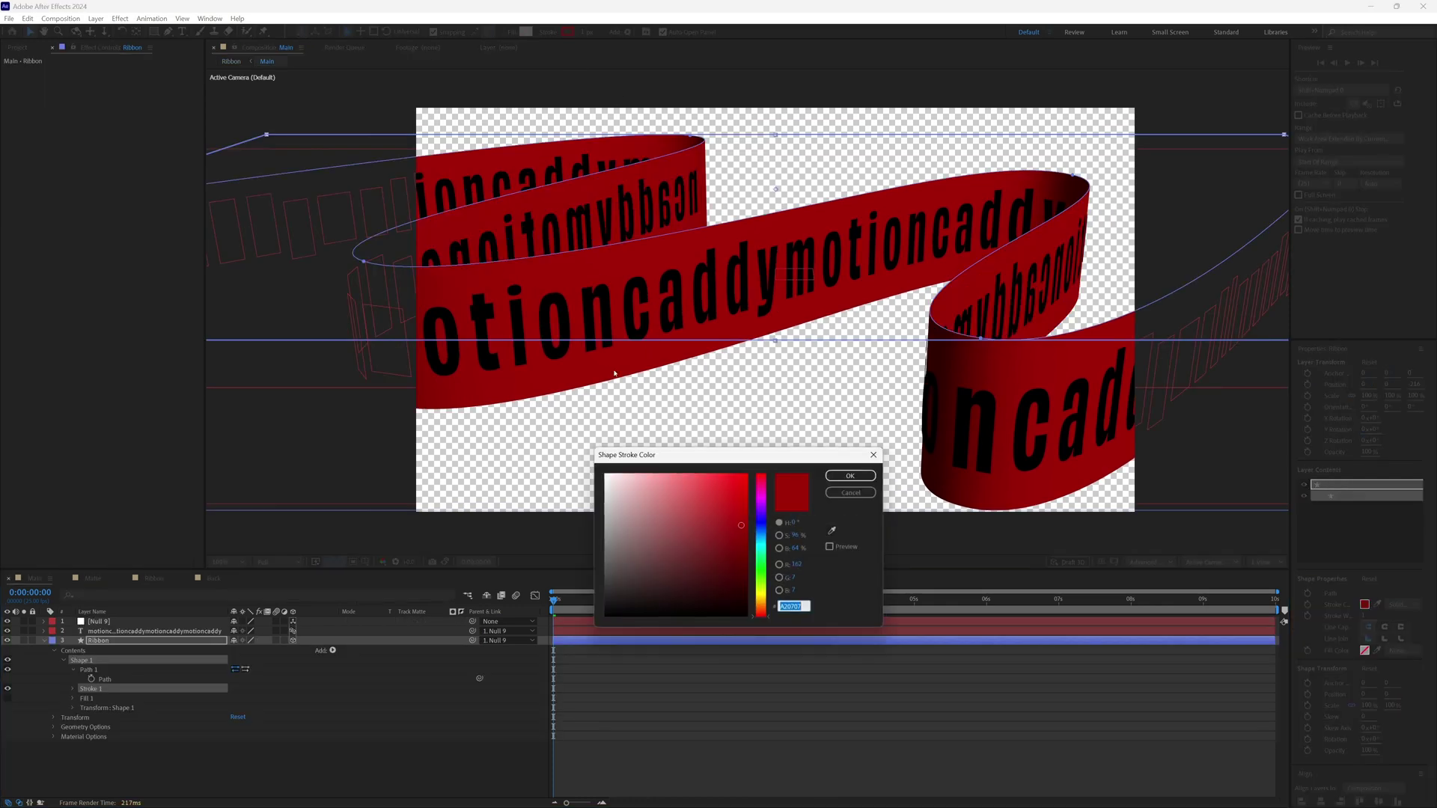
{"action": "left_click_drag", "start_coordinate": [698, 521], "coordinate": [622, 473]}
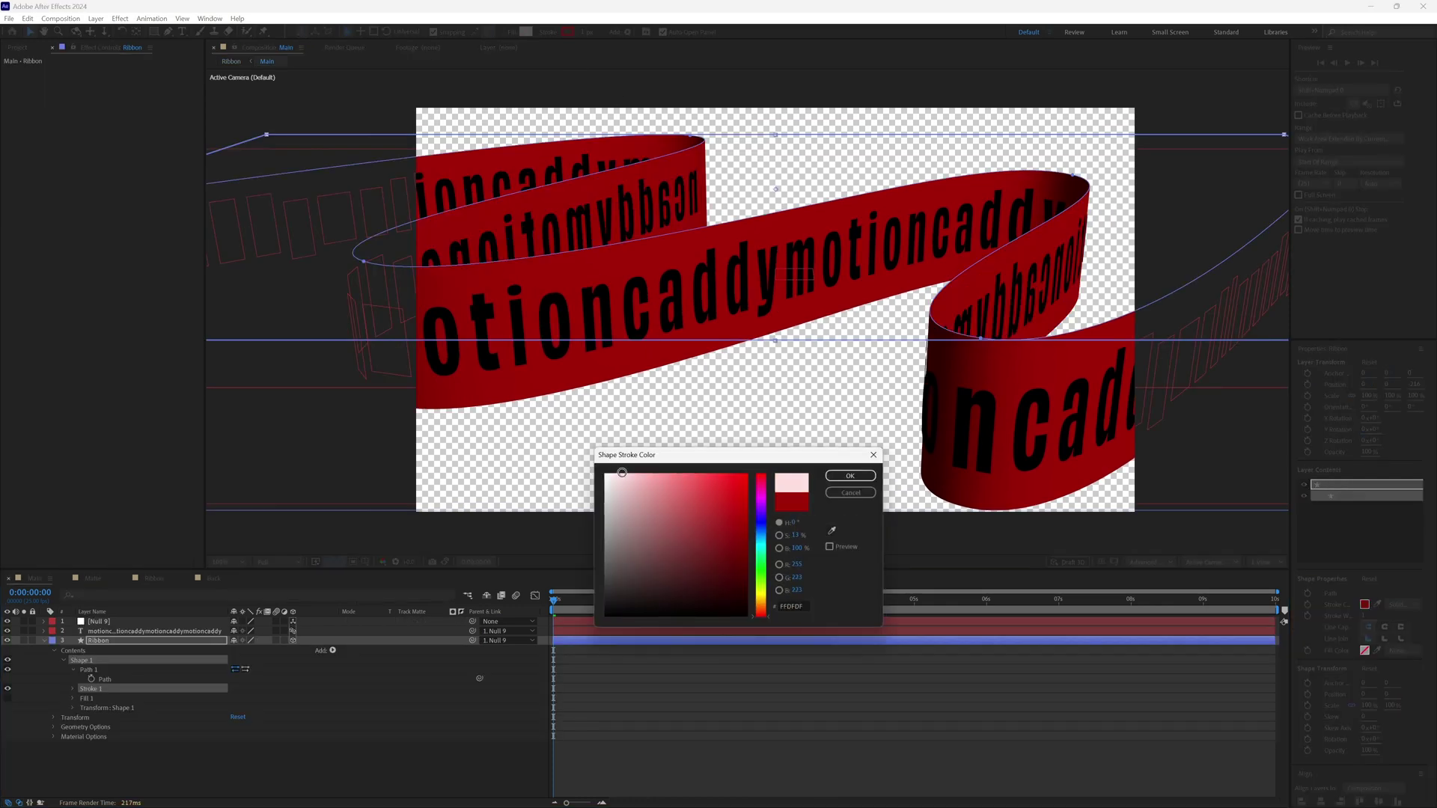
{"action": "left_click", "coordinate": [852, 476]}
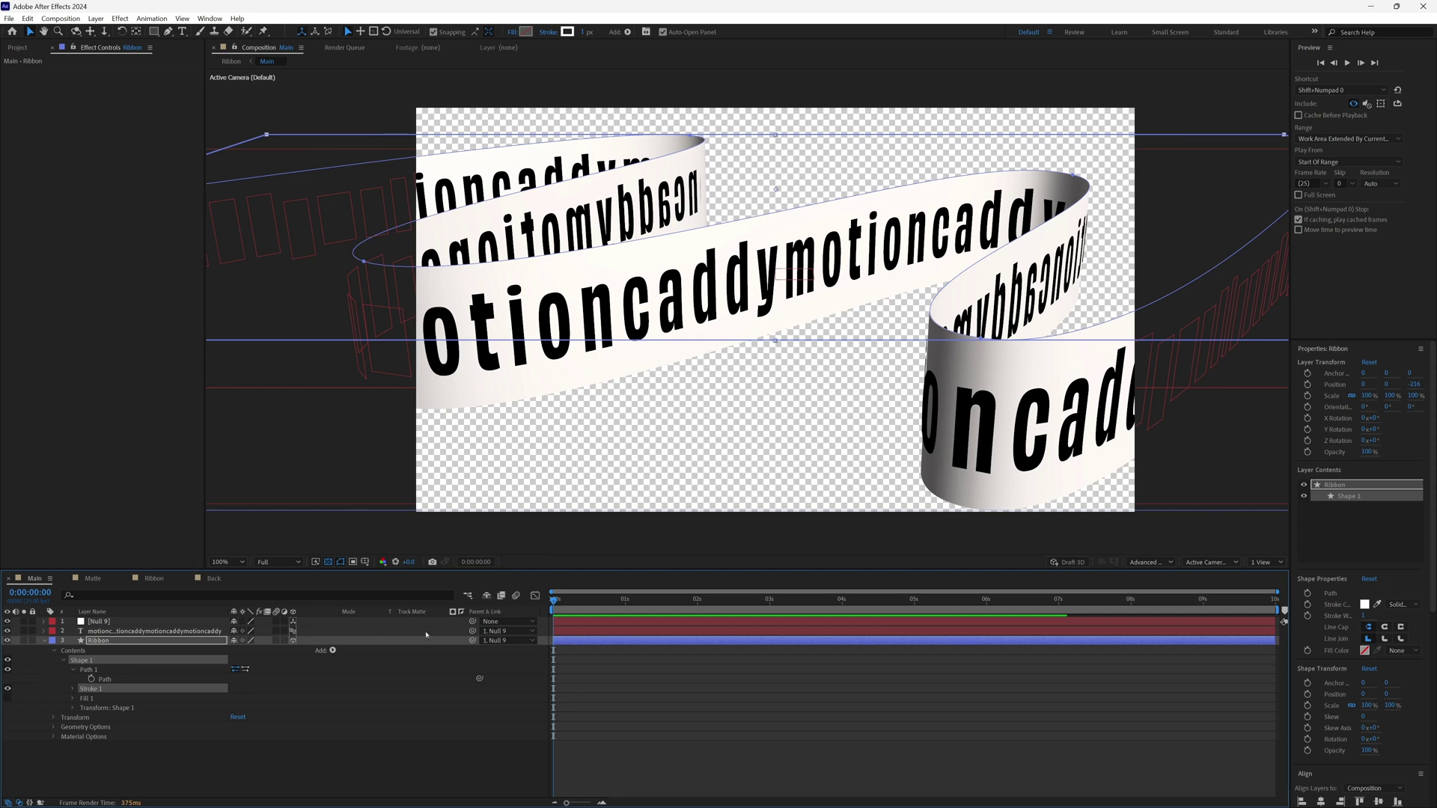
Keyframe Main's Ribbon path at 0:00:00:00, and at 0:00:09:24 move the left bend inward and the upper right bend slightly outward.
{"action": "left_click", "coordinate": [106, 679]}
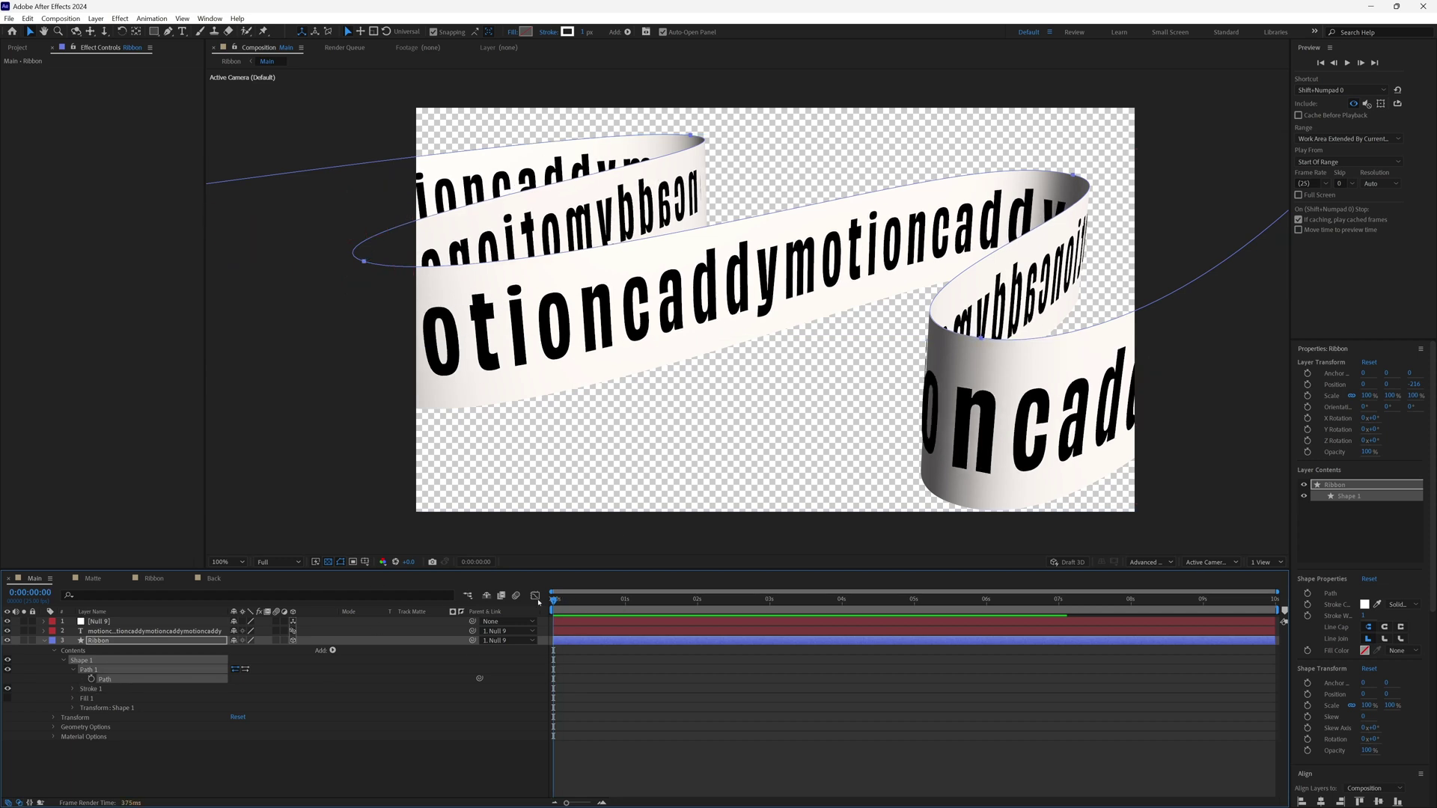
{"action": "left_click", "coordinate": [91, 679]}
{"action": "left_click_drag", "start_coordinate": [567, 605], "coordinate": [1274, 599]}
{"action": "left_click", "coordinate": [364, 262]}
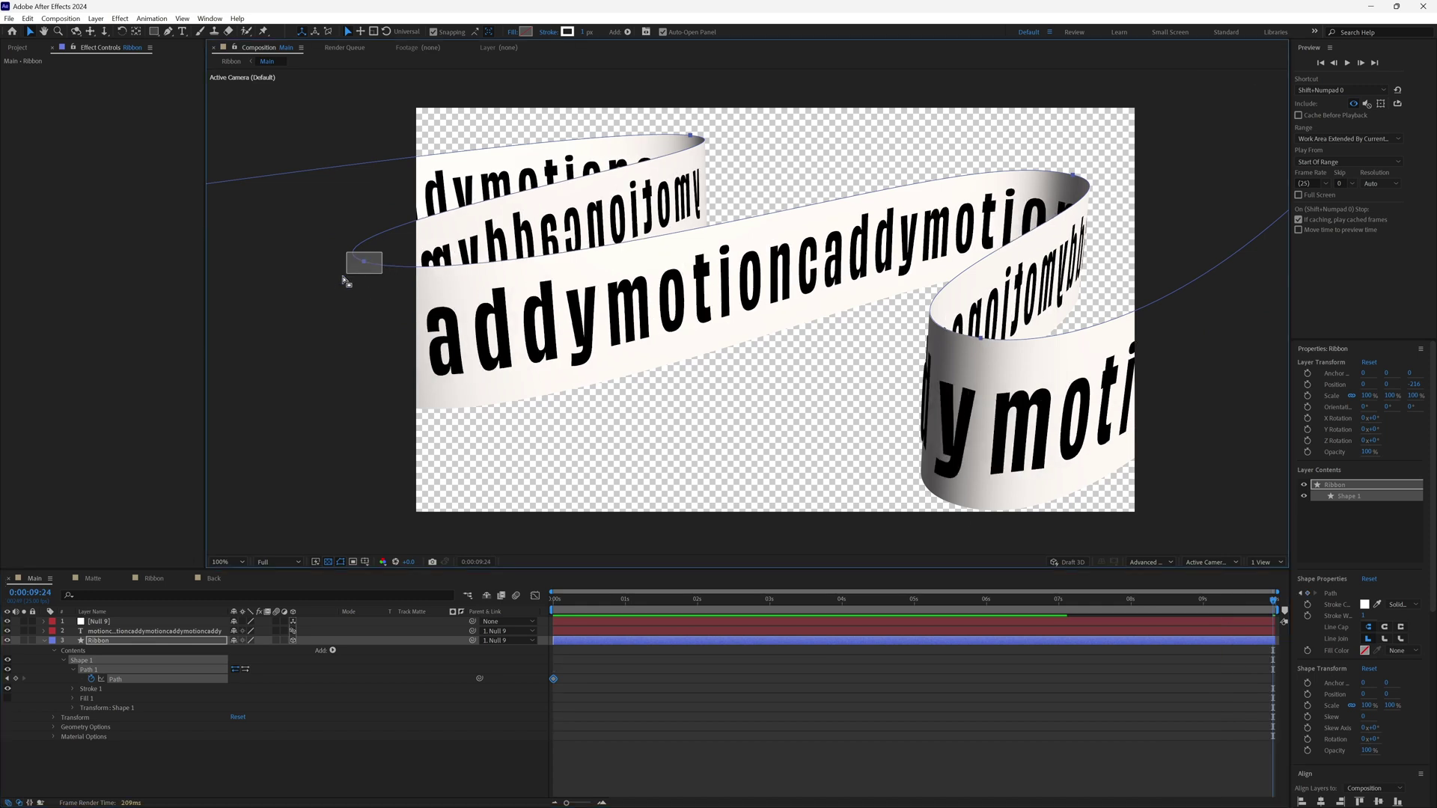
{"action": "left_click_drag", "start_coordinate": [364, 262], "coordinate": [584, 271]}
{"action": "left_click_drag", "start_coordinate": [1081, 181], "coordinate": [1108, 196]}
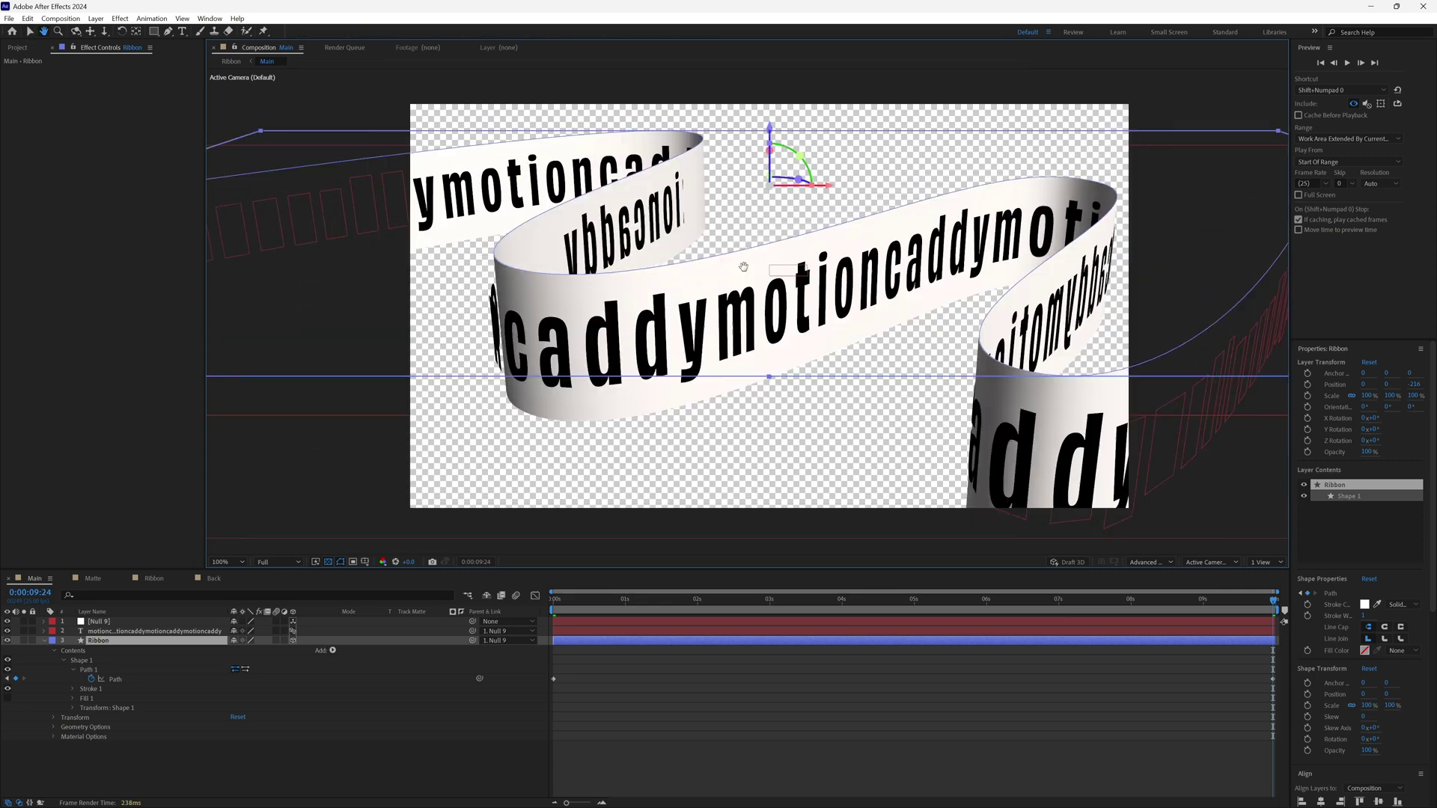
Preview the path animation in Matte and move the upper right bend of Main's ribbon path farther outward at 0:00:09:24.
{"action": "left_click", "coordinate": [92, 579]}
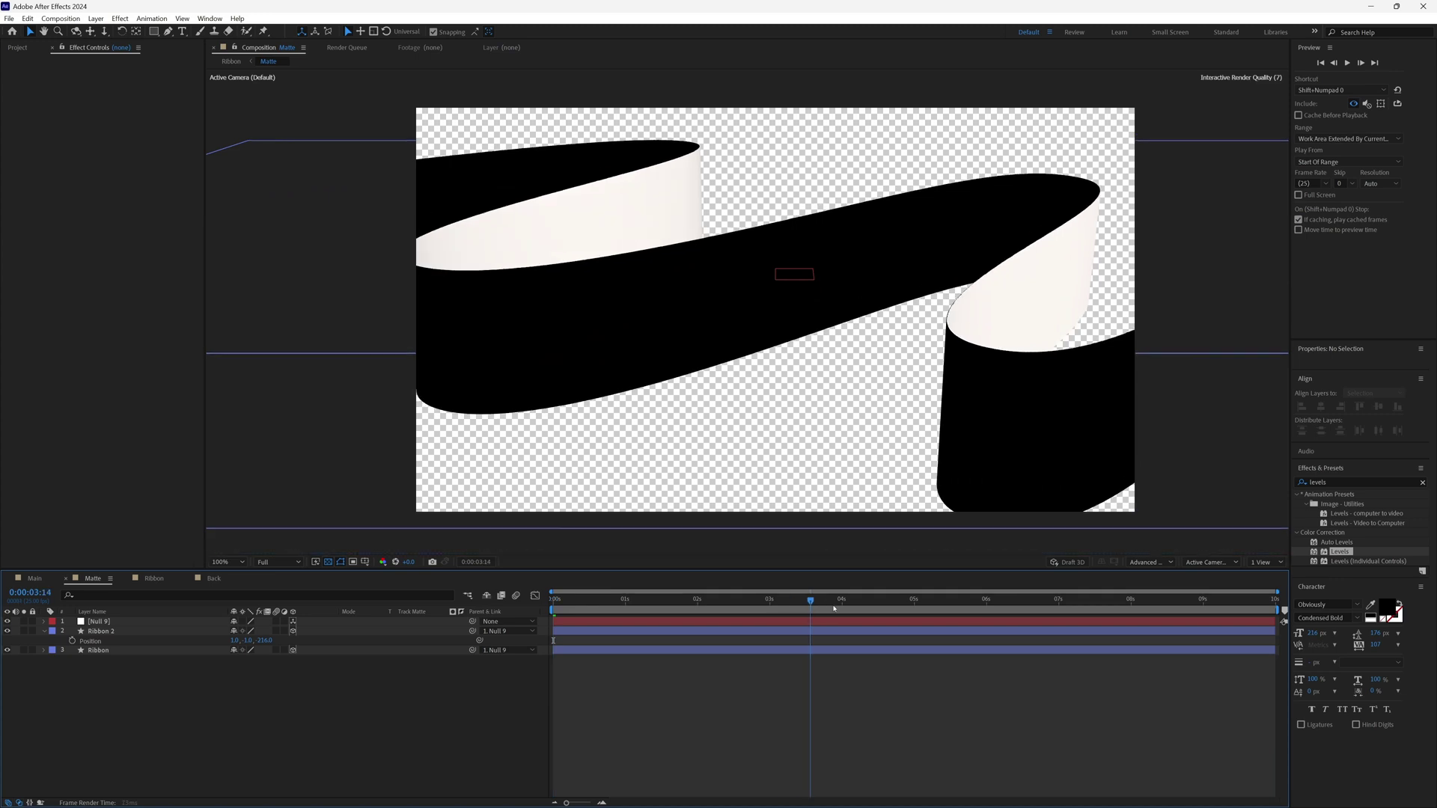
{"action": "key", "text": "space"}
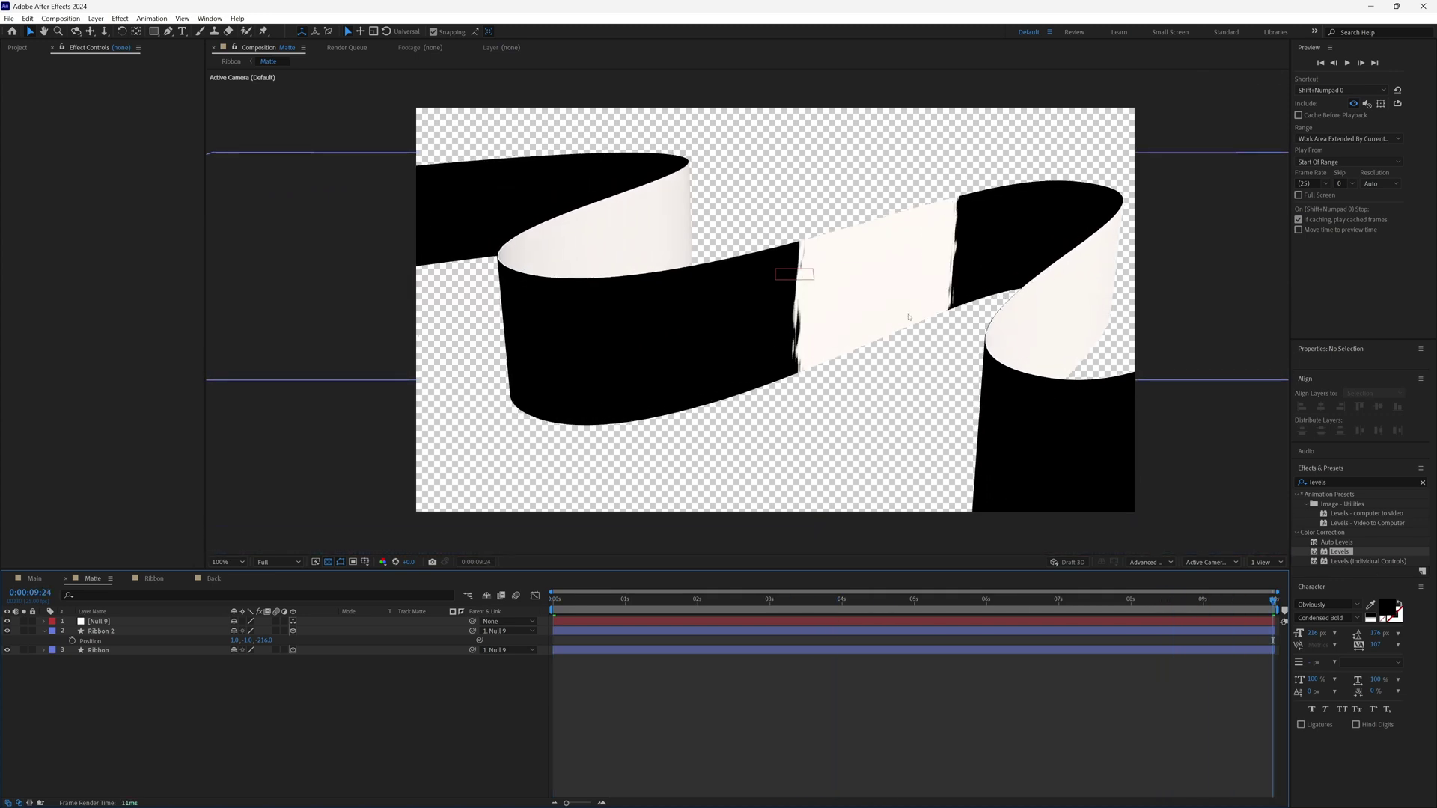
{"action": "left_click", "coordinate": [35, 579]}
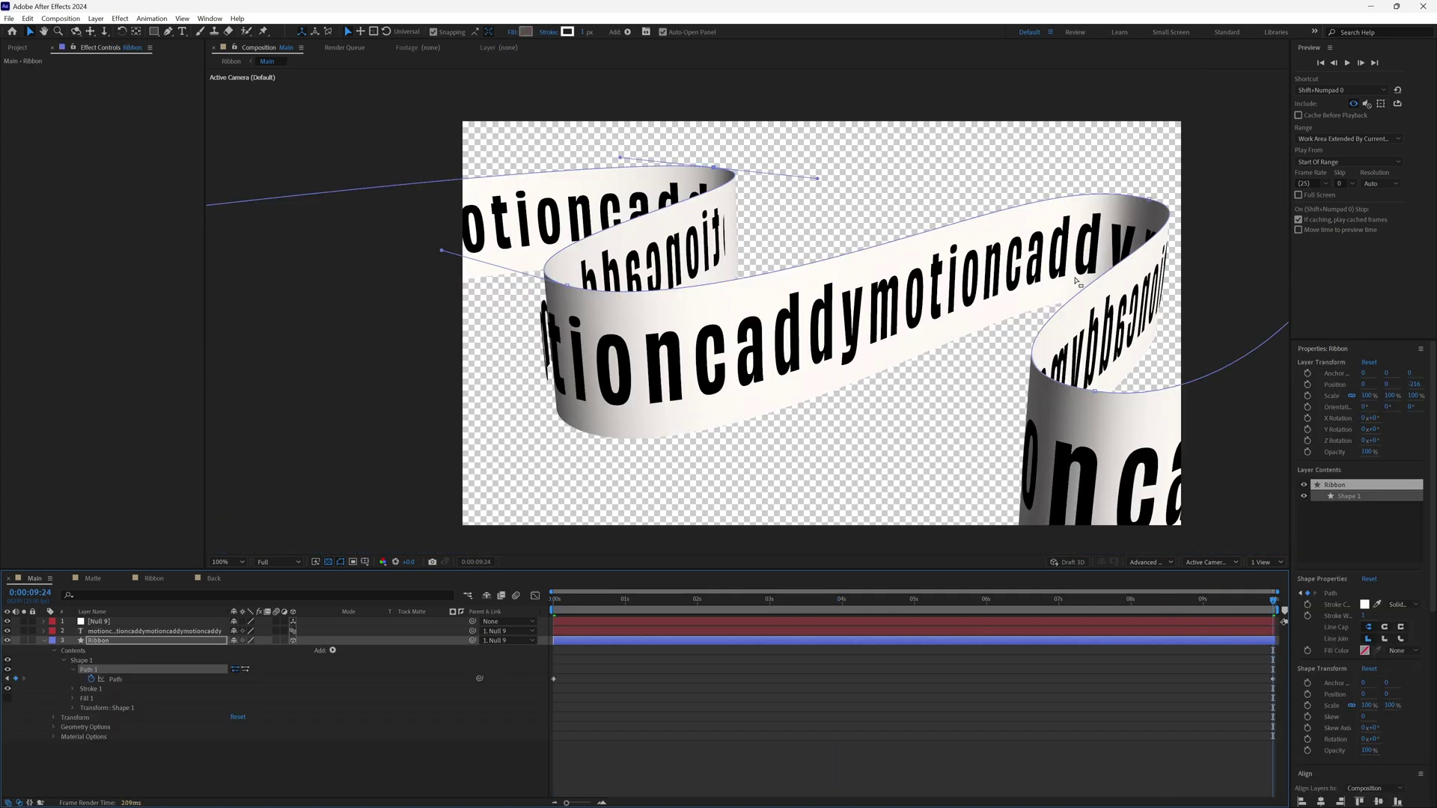
{"action": "mouse_move", "coordinate": [1153, 201]}
{"action": "left_mouse_down"}
{"action": "mouse_move", "coordinate": [1181, 226]}
{"action": "mouse_move", "coordinate": [1168, 211]}
{"action": "left_mouse_up"}
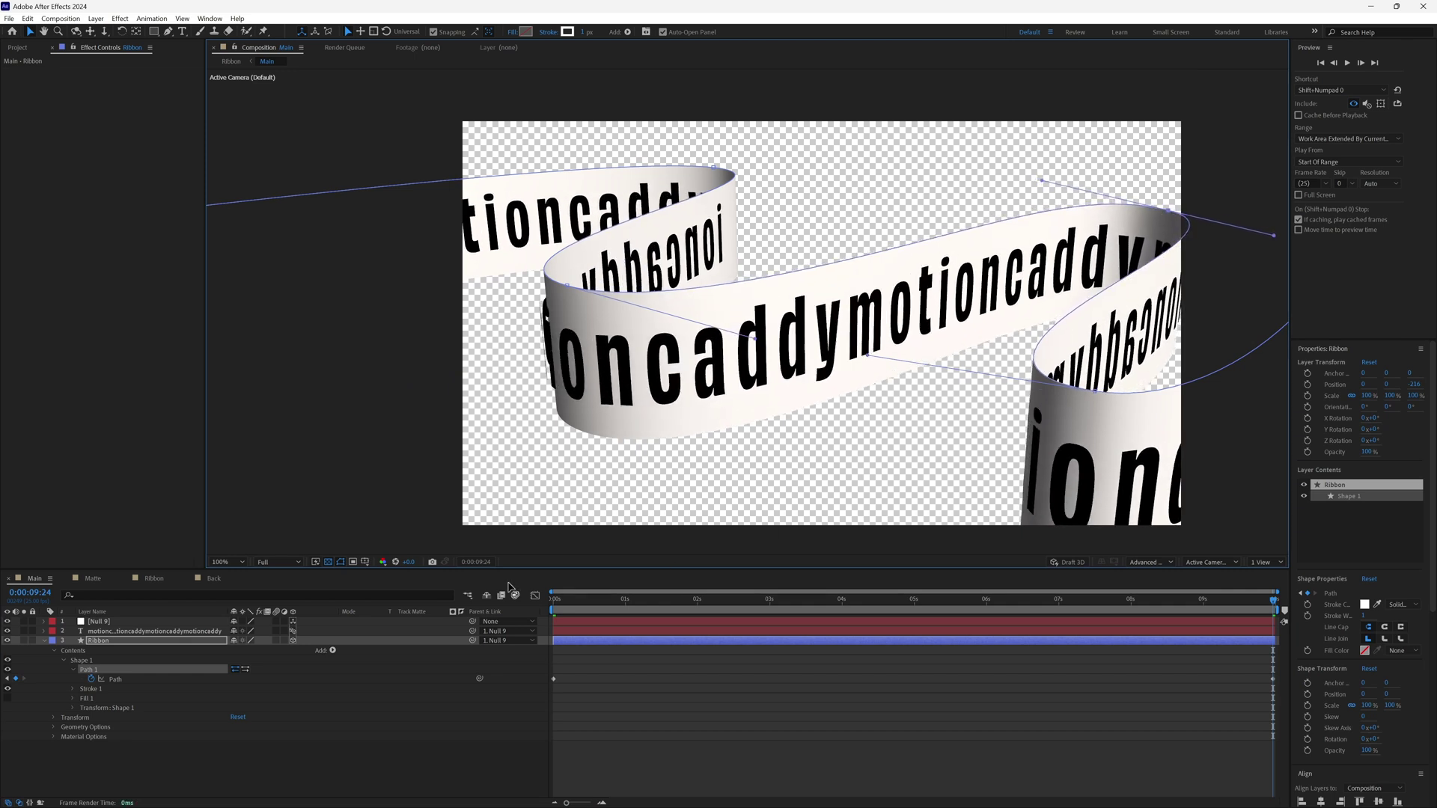
Check the corrected ribbon in Matte and play back the animation in the Ribbon composition.
{"action": "left_click", "coordinate": [93, 579]}
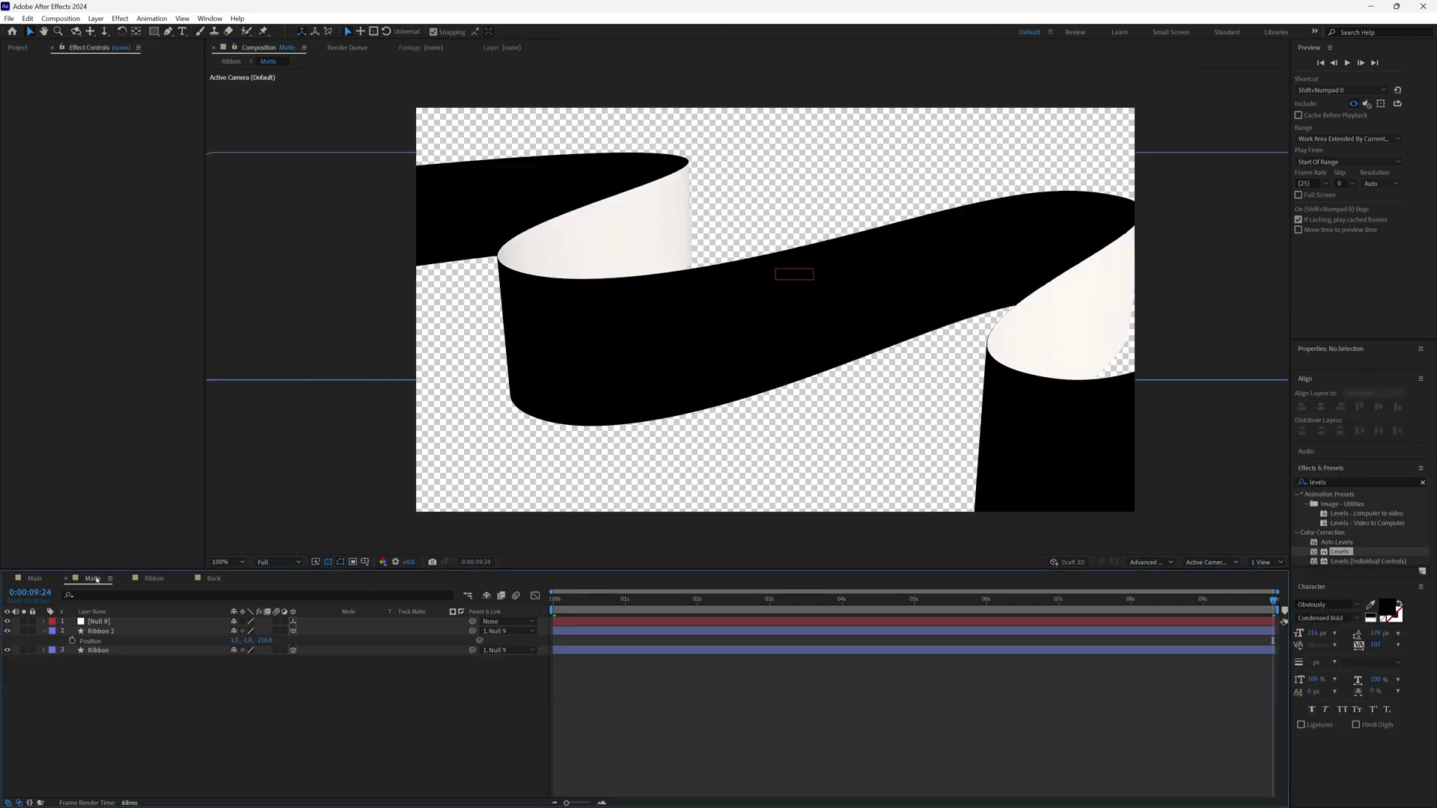
{"action": "left_click", "coordinate": [33, 579]}
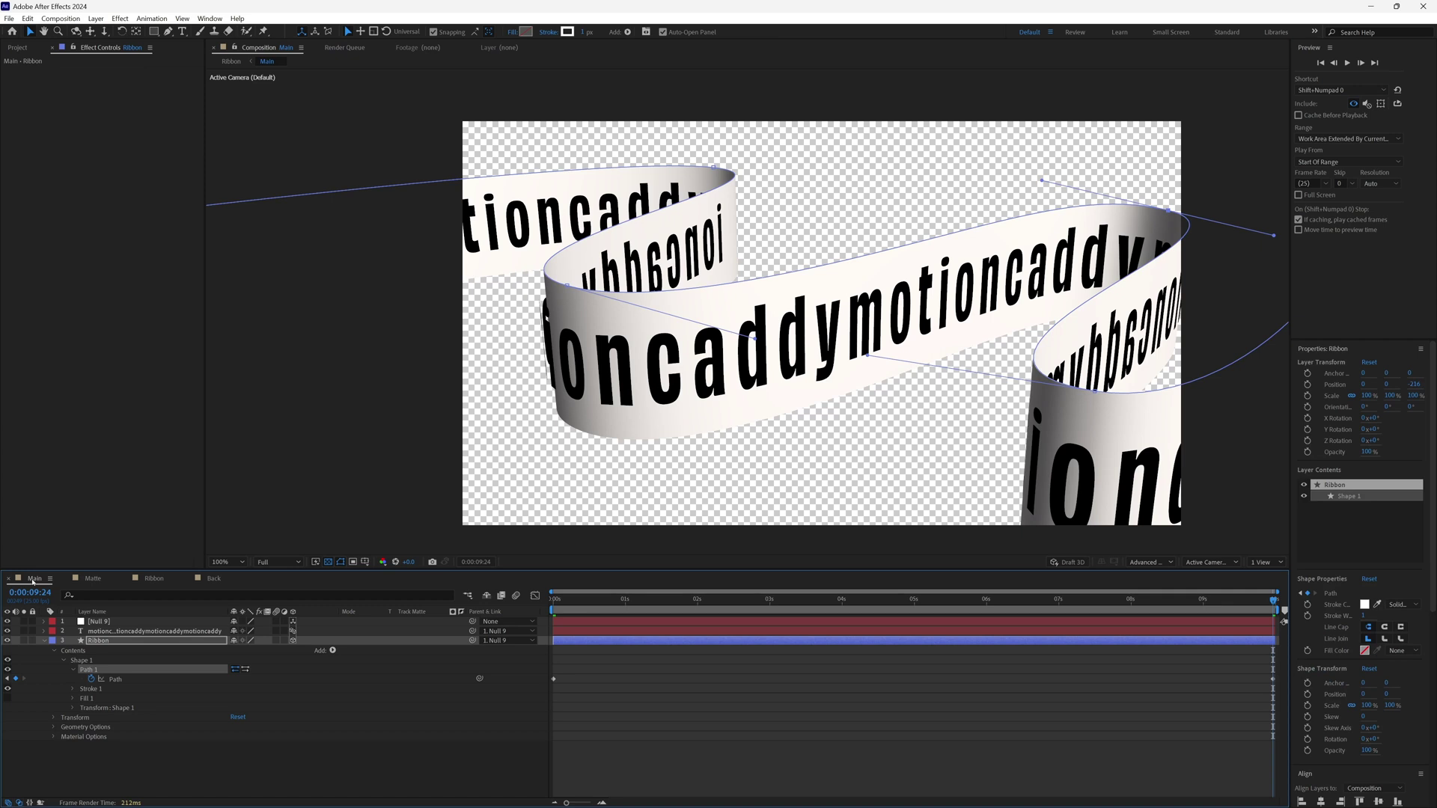
{"action": "left_click", "coordinate": [152, 579]}
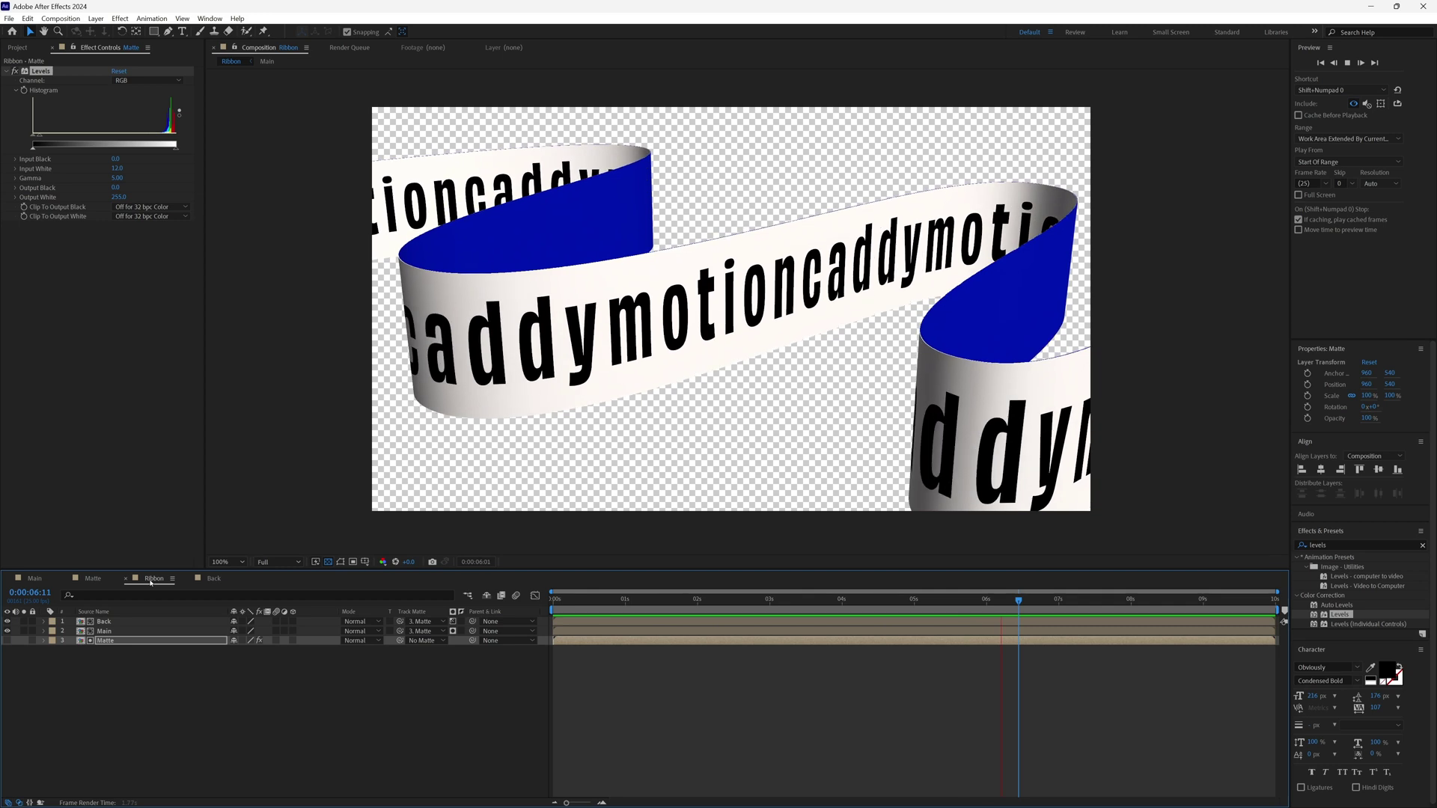
{"action": "left_click", "coordinate": [862, 315]}
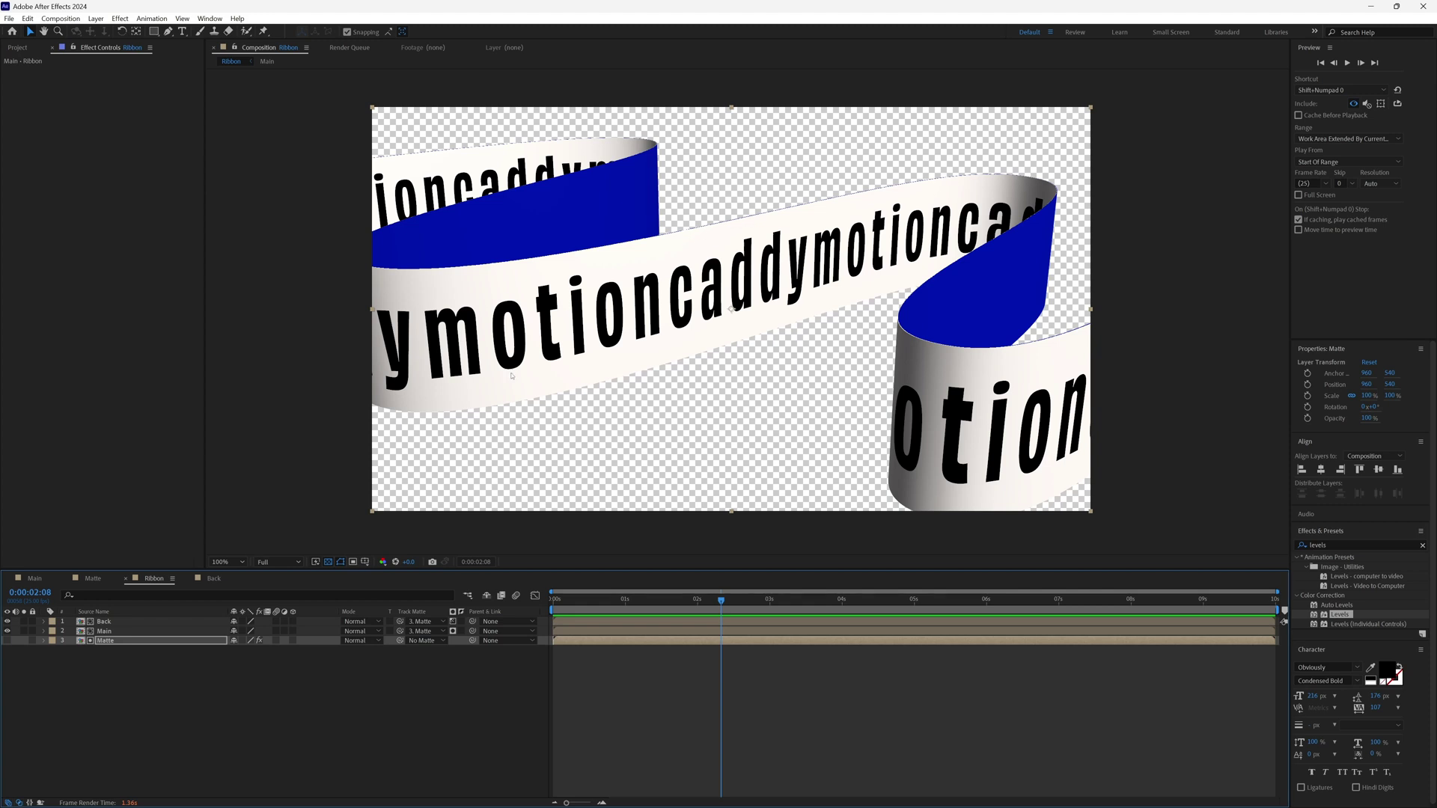
Rename the Ribbon 2 layer in the Matte composition as Ribbon_back and collapse its properties.
{"action": "left_click", "coordinate": [92, 579]}
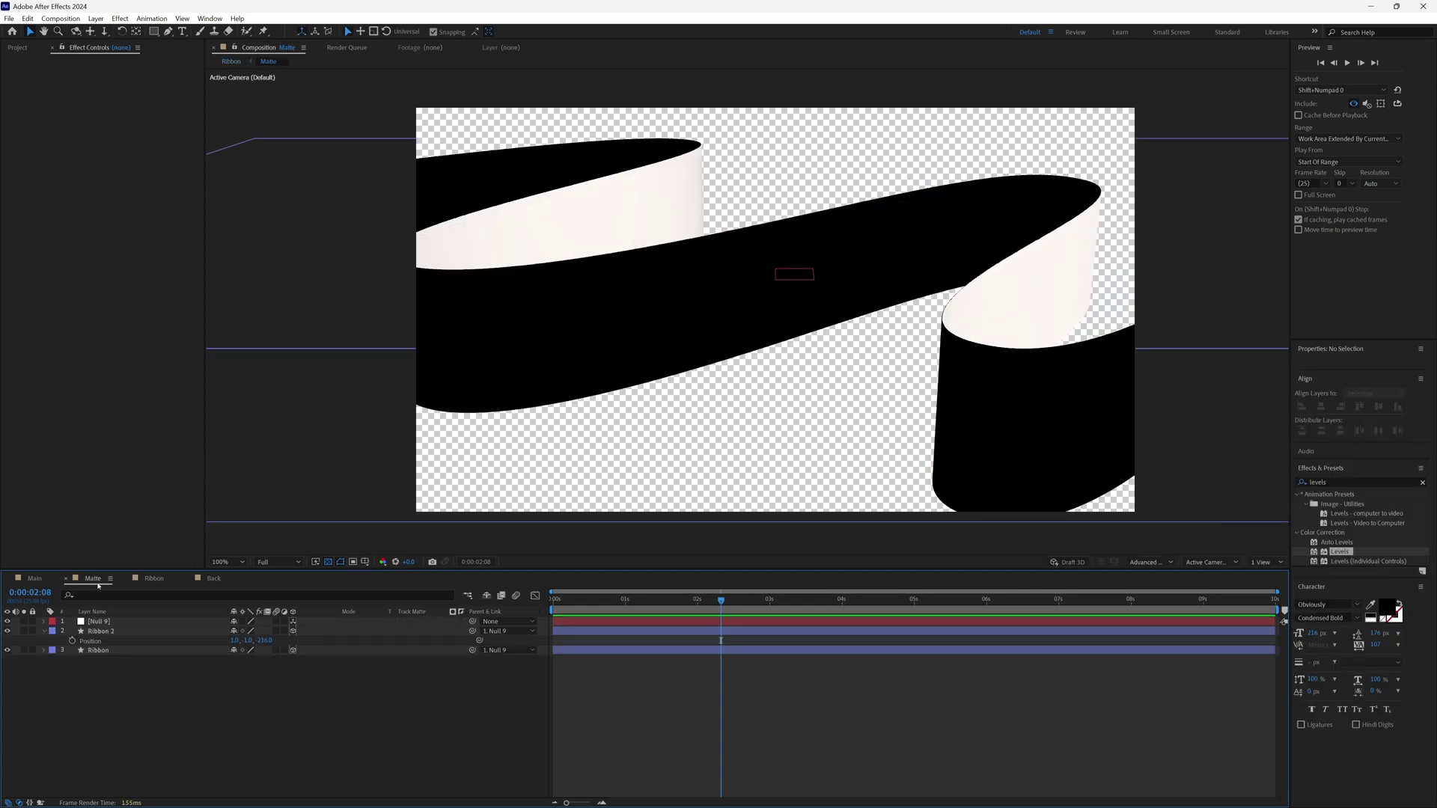
{"action": "left_click", "coordinate": [108, 634]}
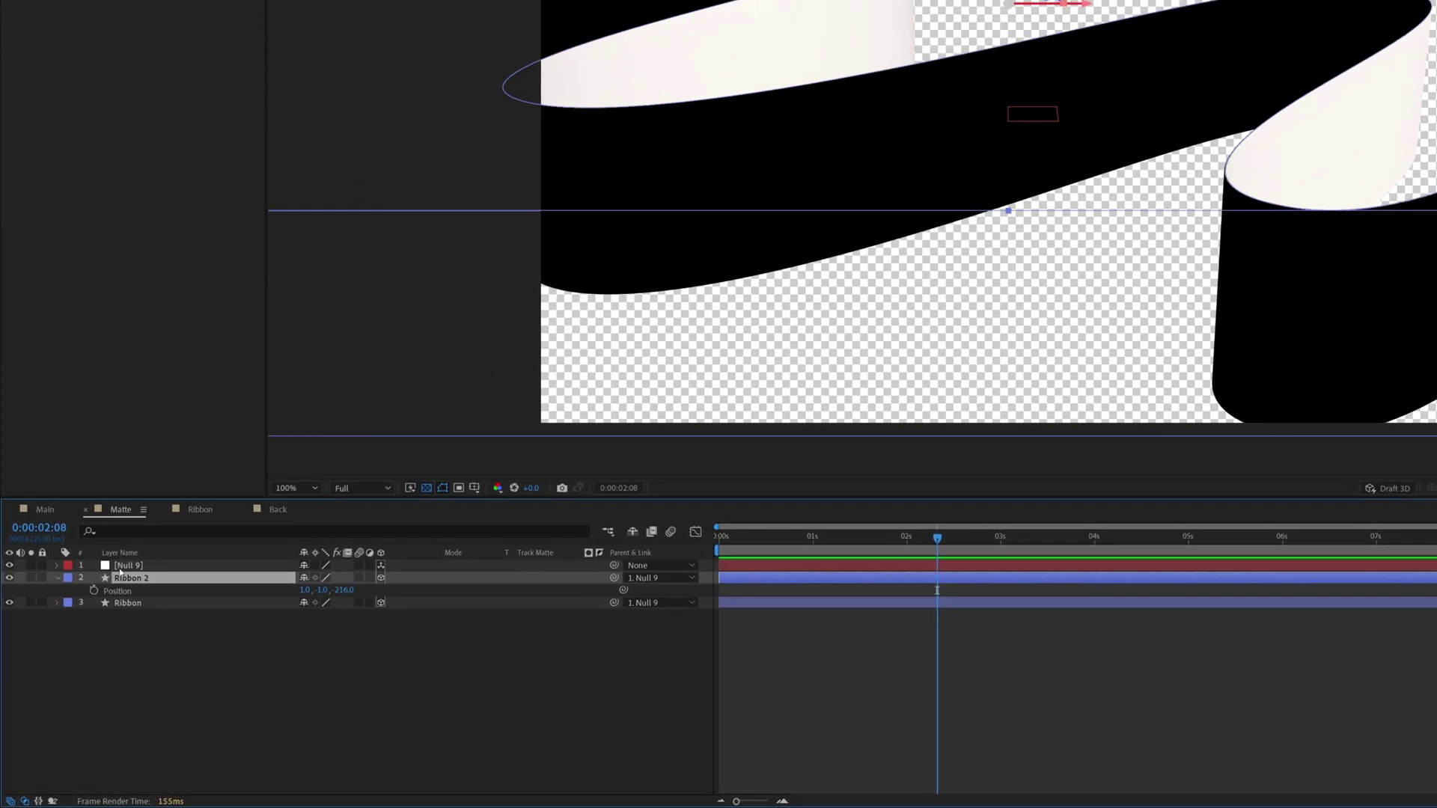
{"action": "key", "text": "Return"}
{"action": "type", "text": "Ribbon_back"}
{"action": "key", "text": "Return"}
{"action": "left_click", "coordinate": [56, 579]}
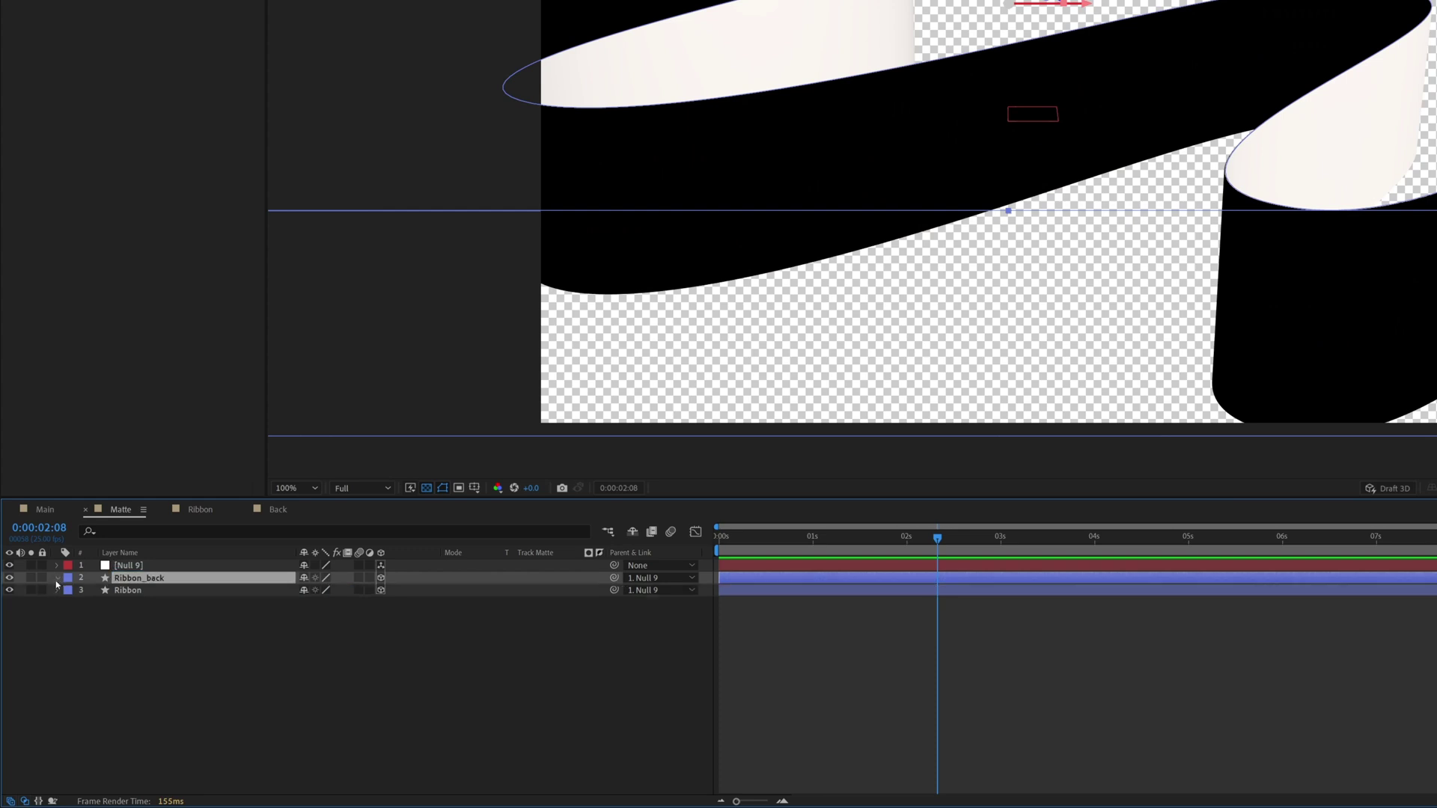
Set the Extrusion Depth of the Ribbon_back layer in the Matte composition to 298.
{"action": "left_click", "coordinate": [56, 578]}
{"action": "left_click", "coordinate": [70, 603]}
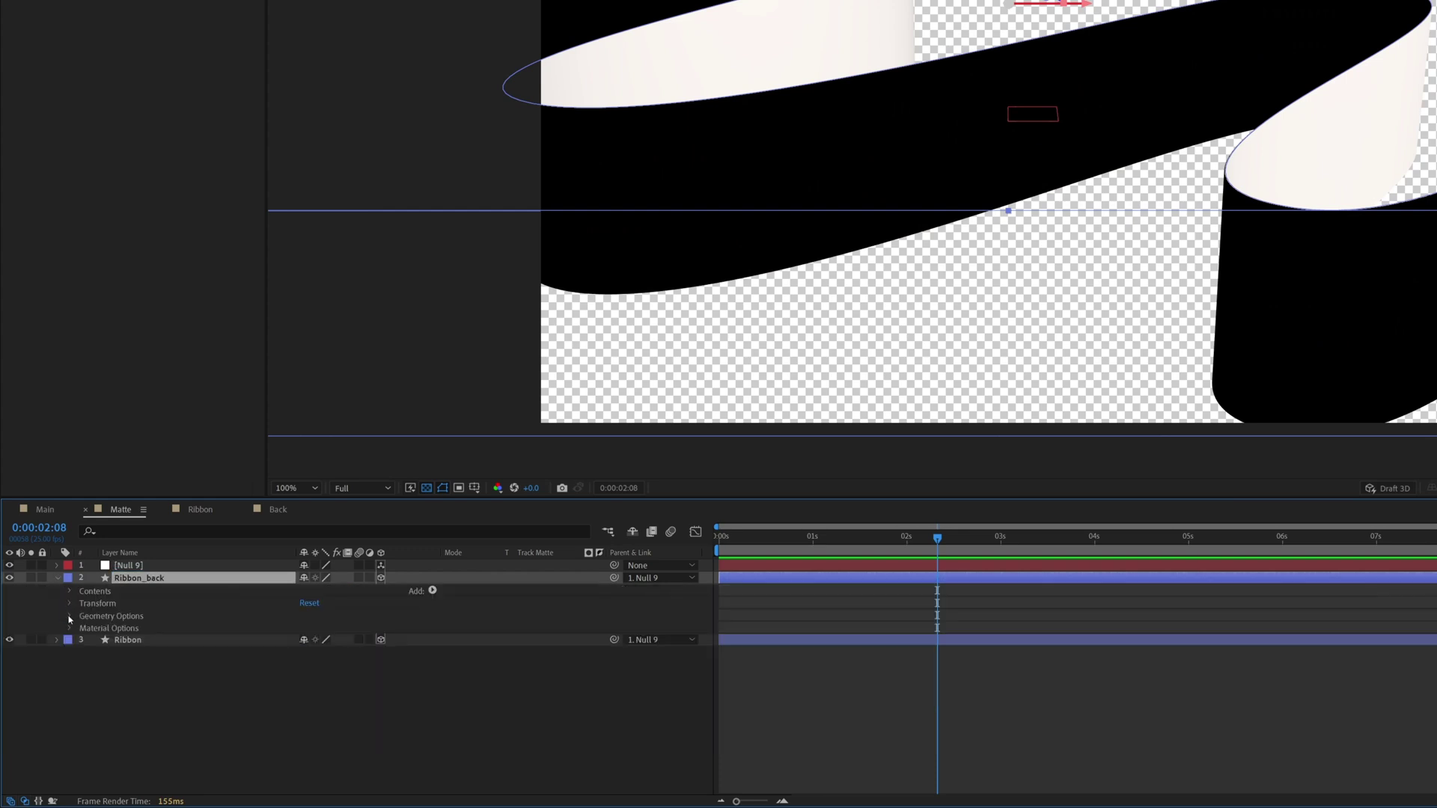
{"action": "left_click", "coordinate": [69, 616]}
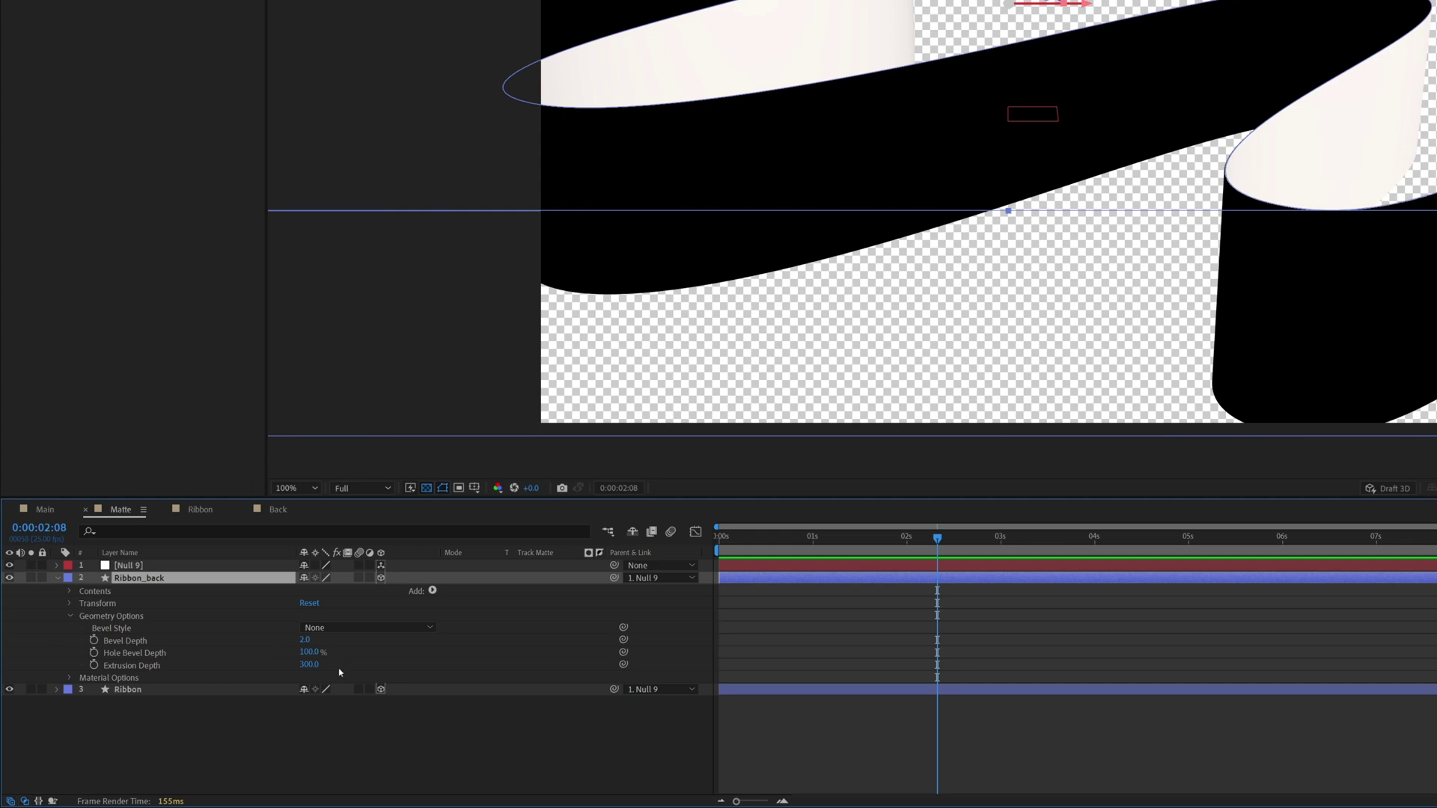
{"action": "left_click", "coordinate": [310, 664]}
{"action": "key", "text": "Down"}
{"action": "key", "text": "Down"}
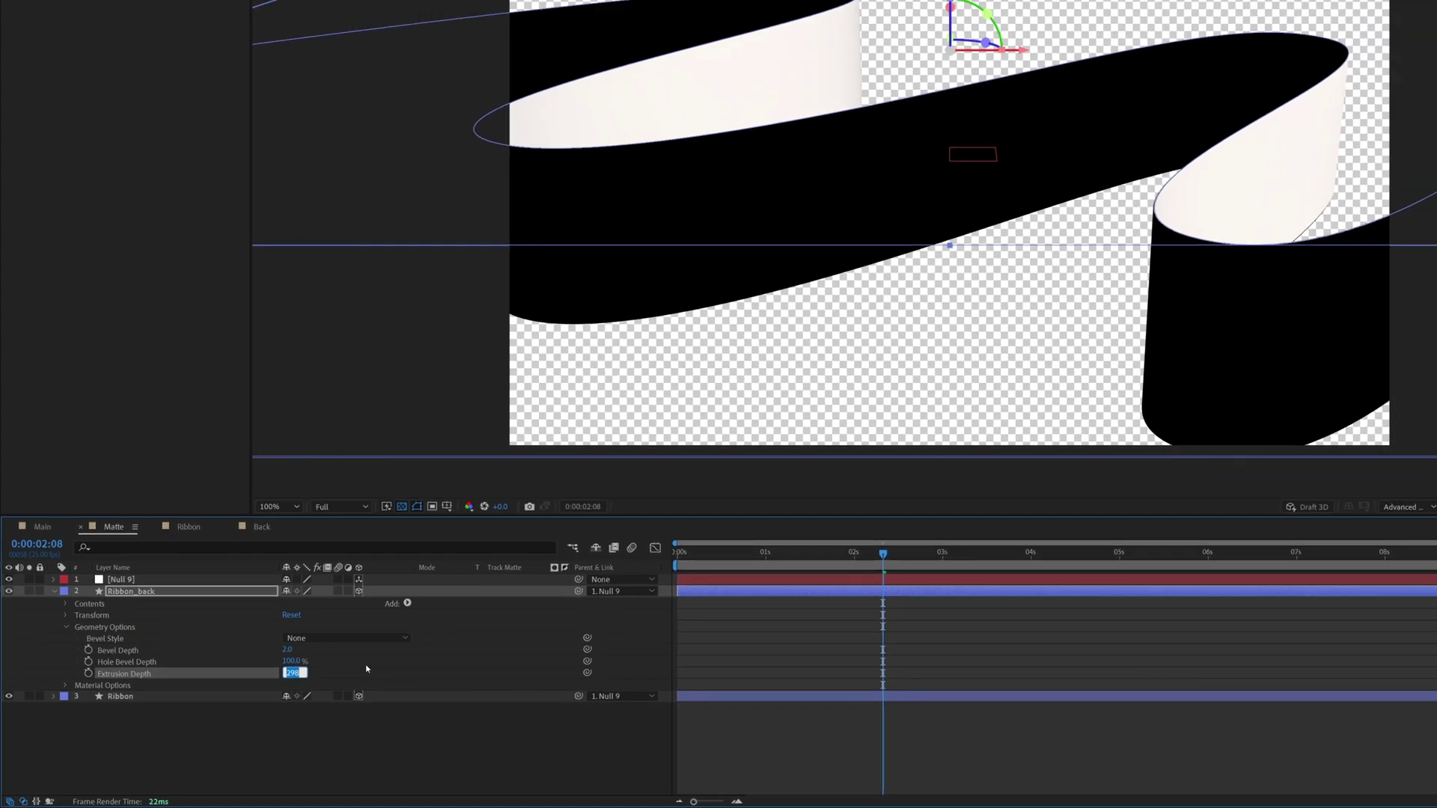
{"action": "key", "text": "Return"}
{"action": "mouse_move", "coordinate": [238, 697]}
{"action": "left_mouse_down"}
{"action": "mouse_move", "coordinate": [163, 692]}
{"action": "mouse_move", "coordinate": [232, 706]}
{"action": "left_mouse_up"}
{"action": "left_click", "coordinate": [232, 702]}
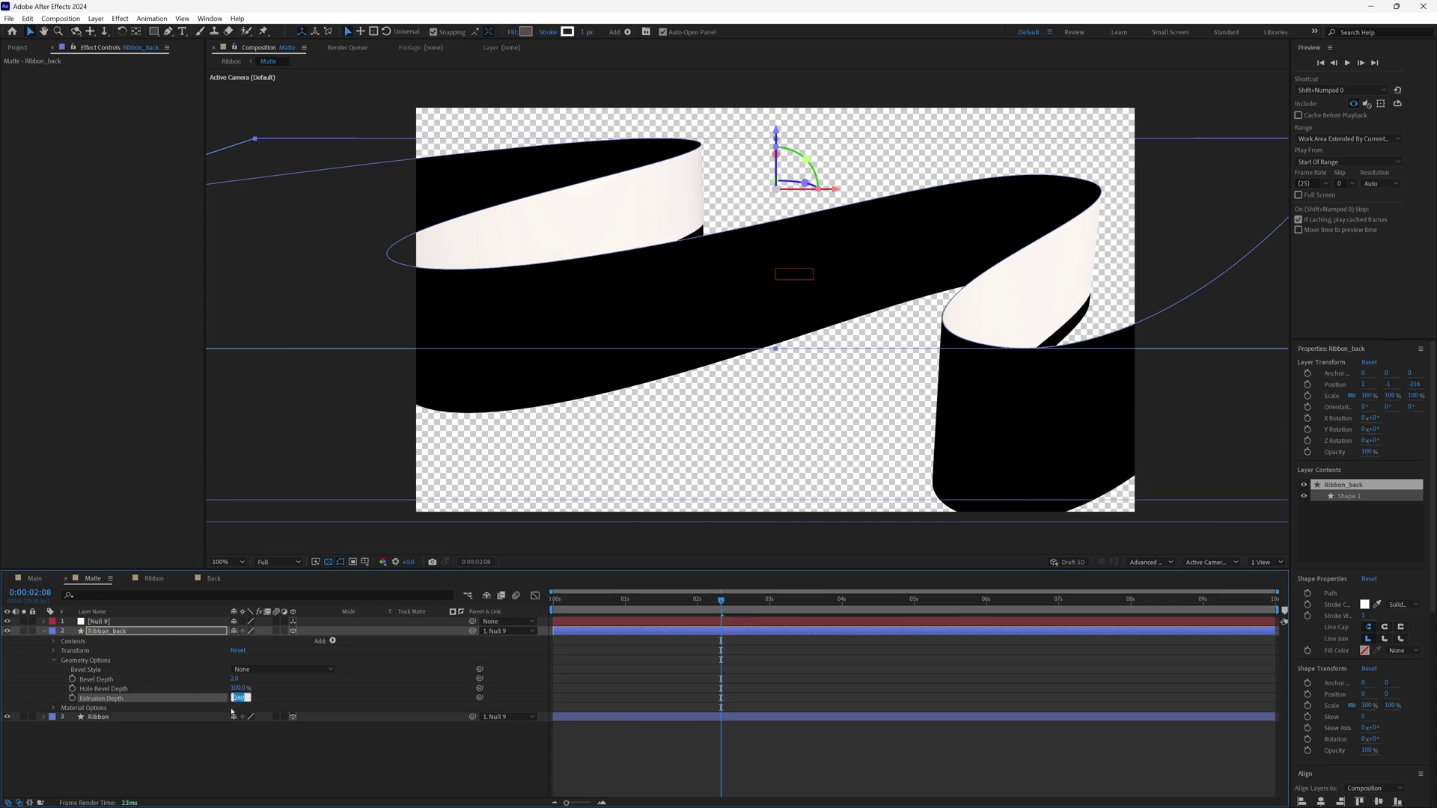
{"action": "type", "text": "298"}
{"action": "key", "text": "Return"}
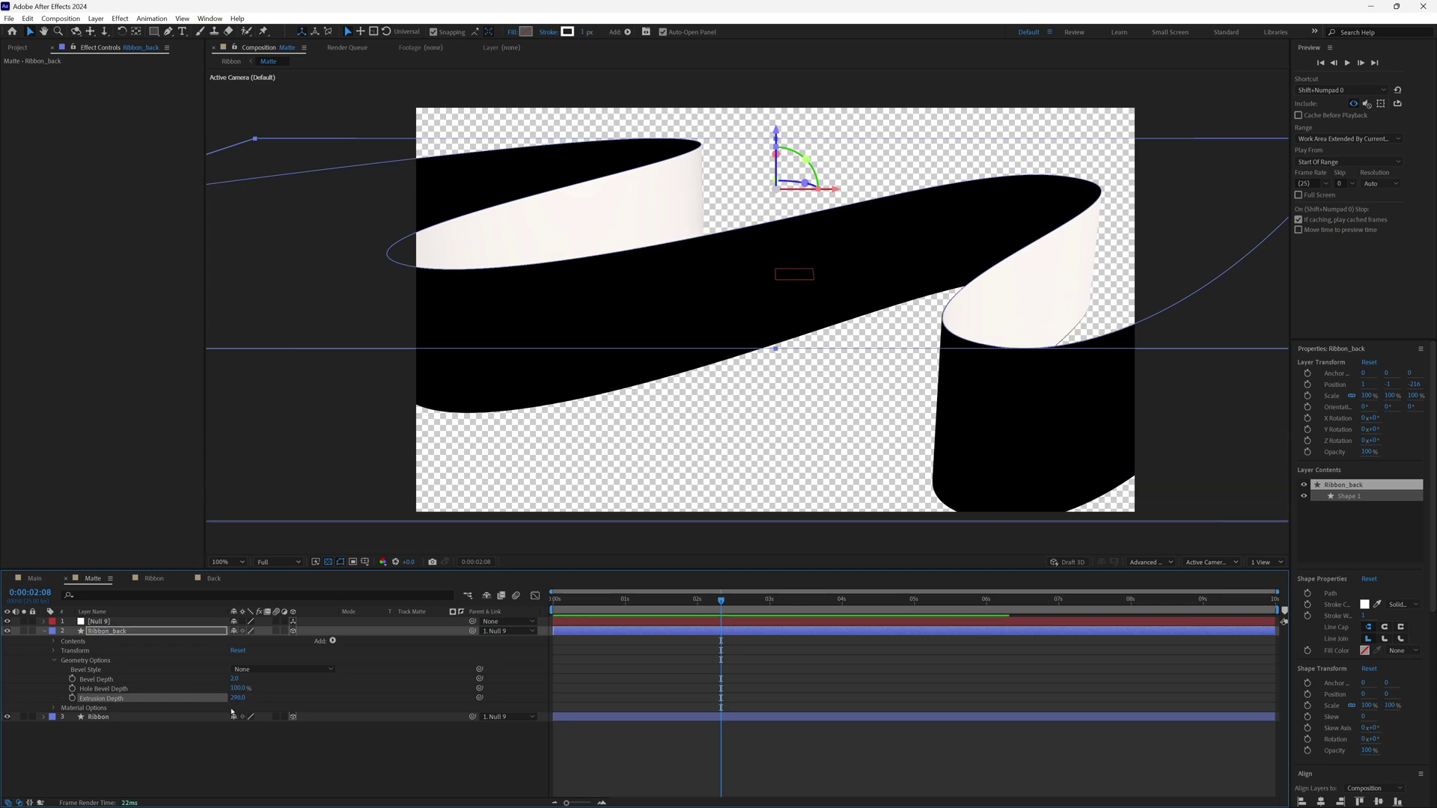
Set the Z position of the Ribbon_back layer to -215 and check the result in the Ribbon composition.
{"action": "left_click", "coordinate": [181, 633]}
{"action": "key", "text": "p"}
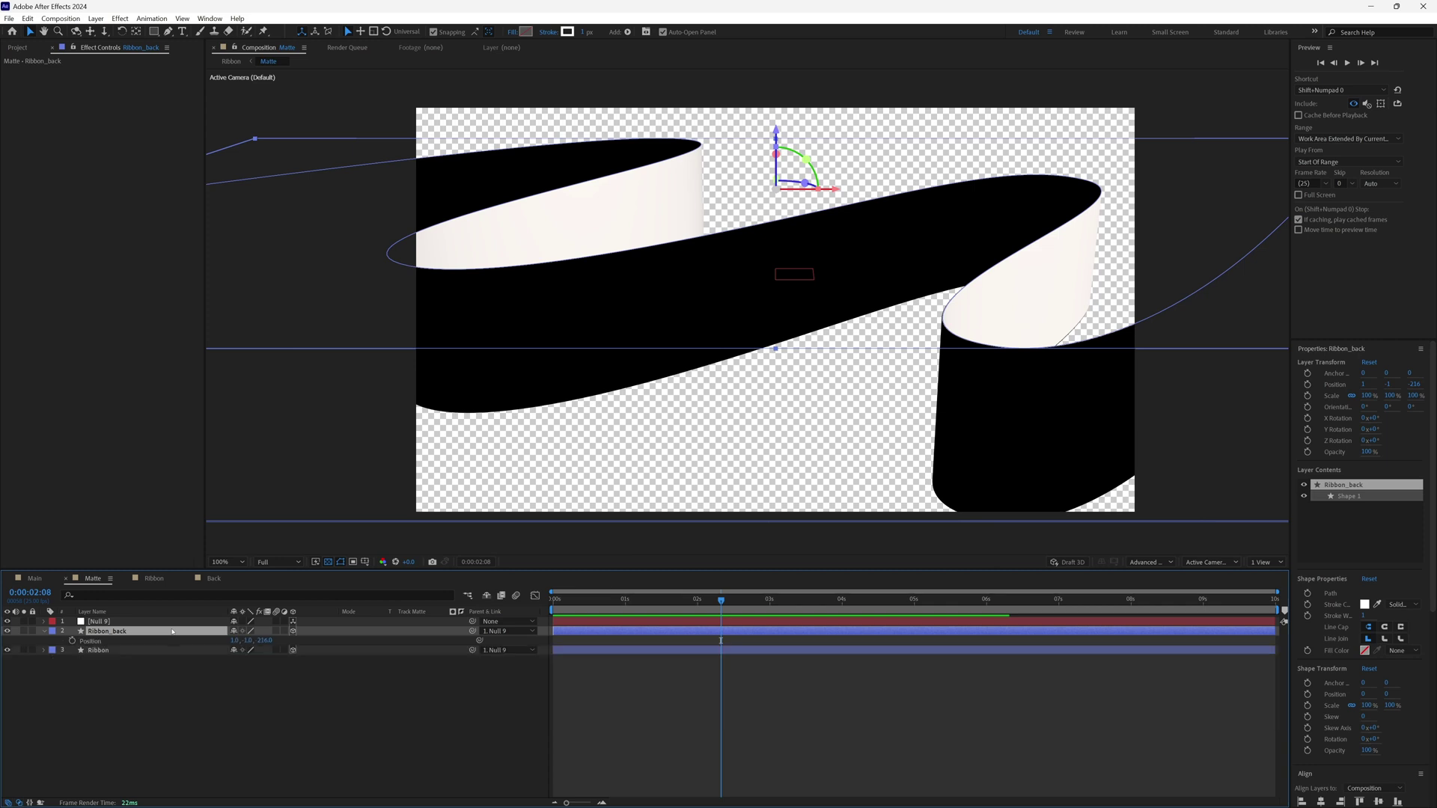
{"action": "left_click", "coordinate": [278, 640]}
{"action": "key", "text": "Up"}
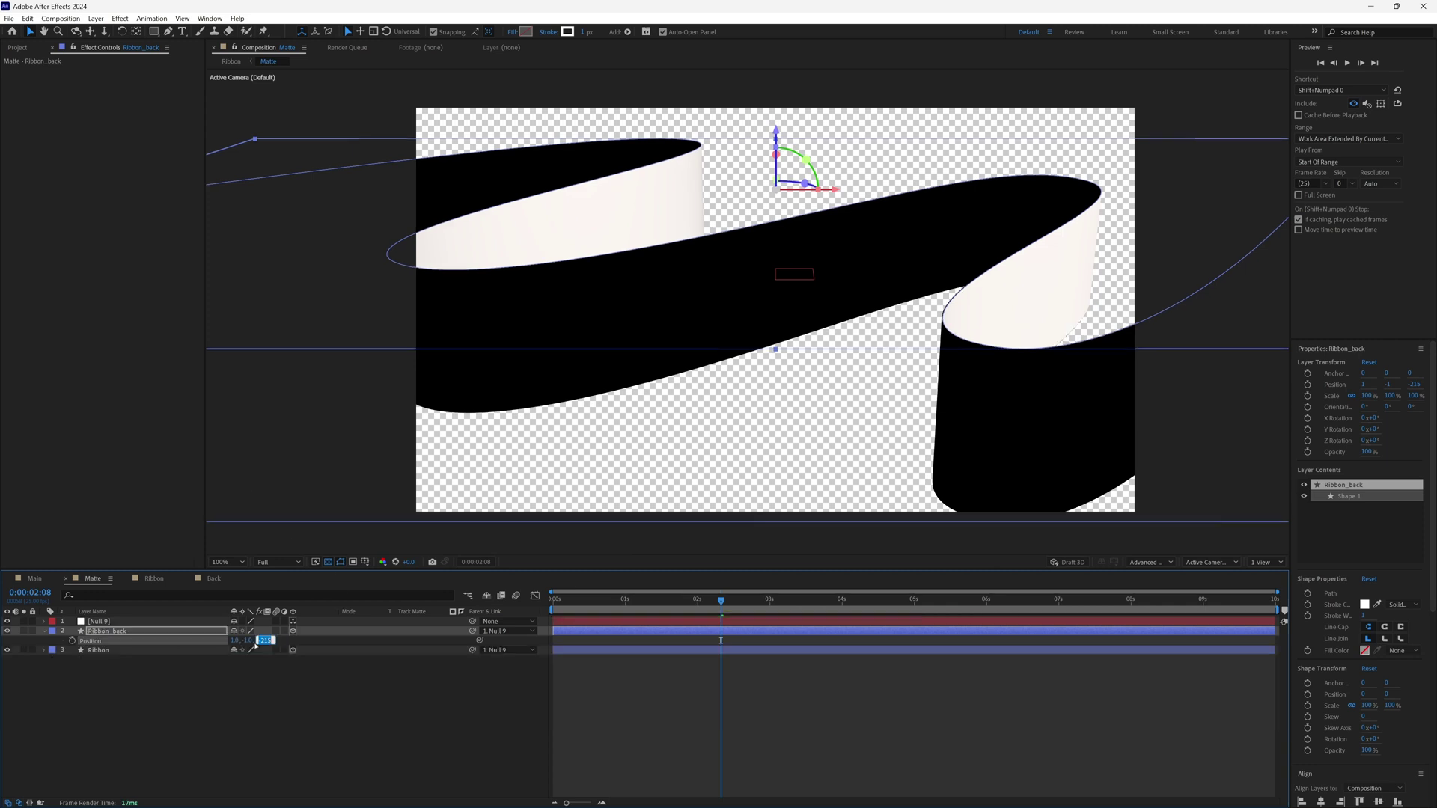
{"action": "key", "text": "Up"}
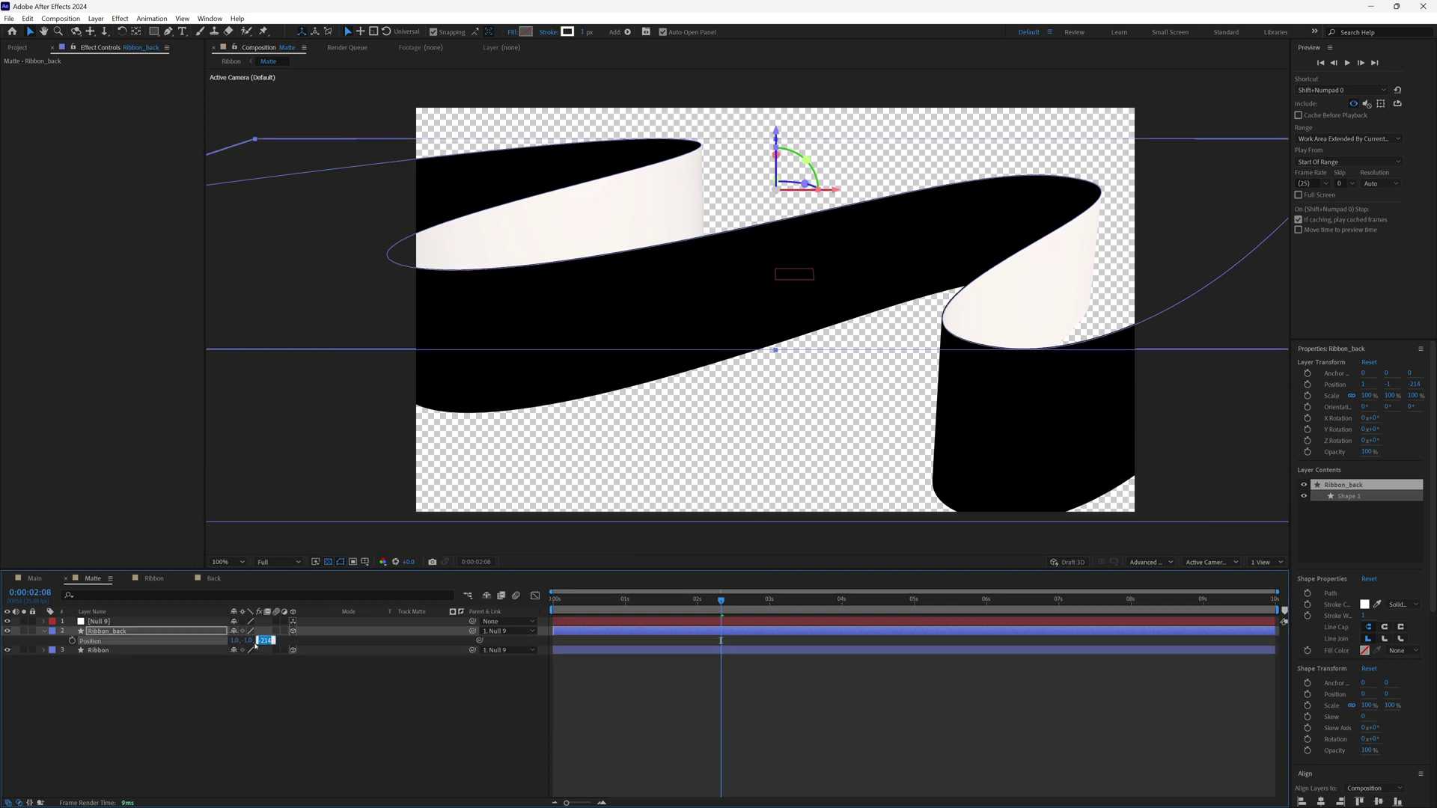
{"action": "left_click", "coordinate": [153, 579]}
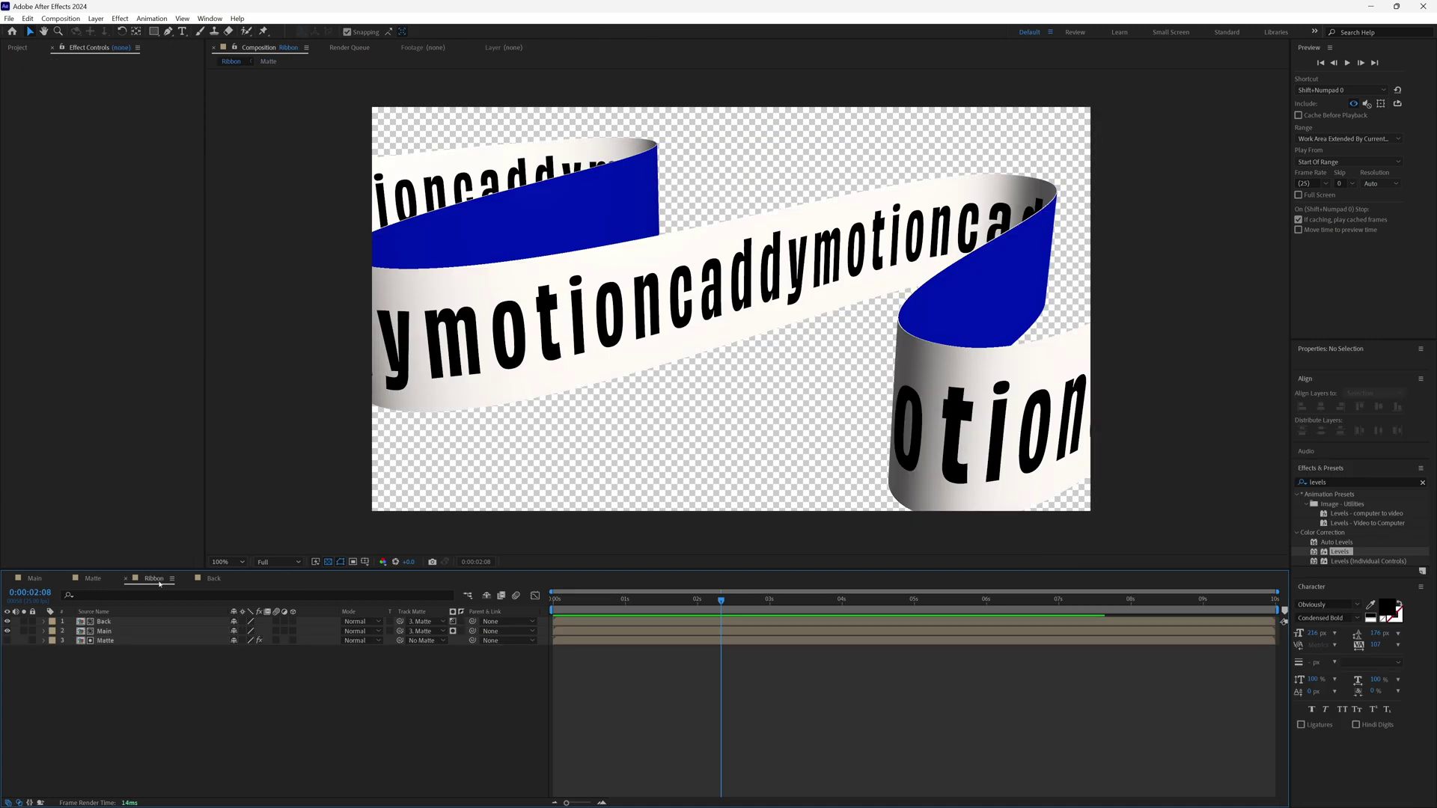
Reduce the Extrusion Depth of the black Ribbon layer in the Matte composition to 260.
{"action": "left_click", "coordinate": [92, 579]}
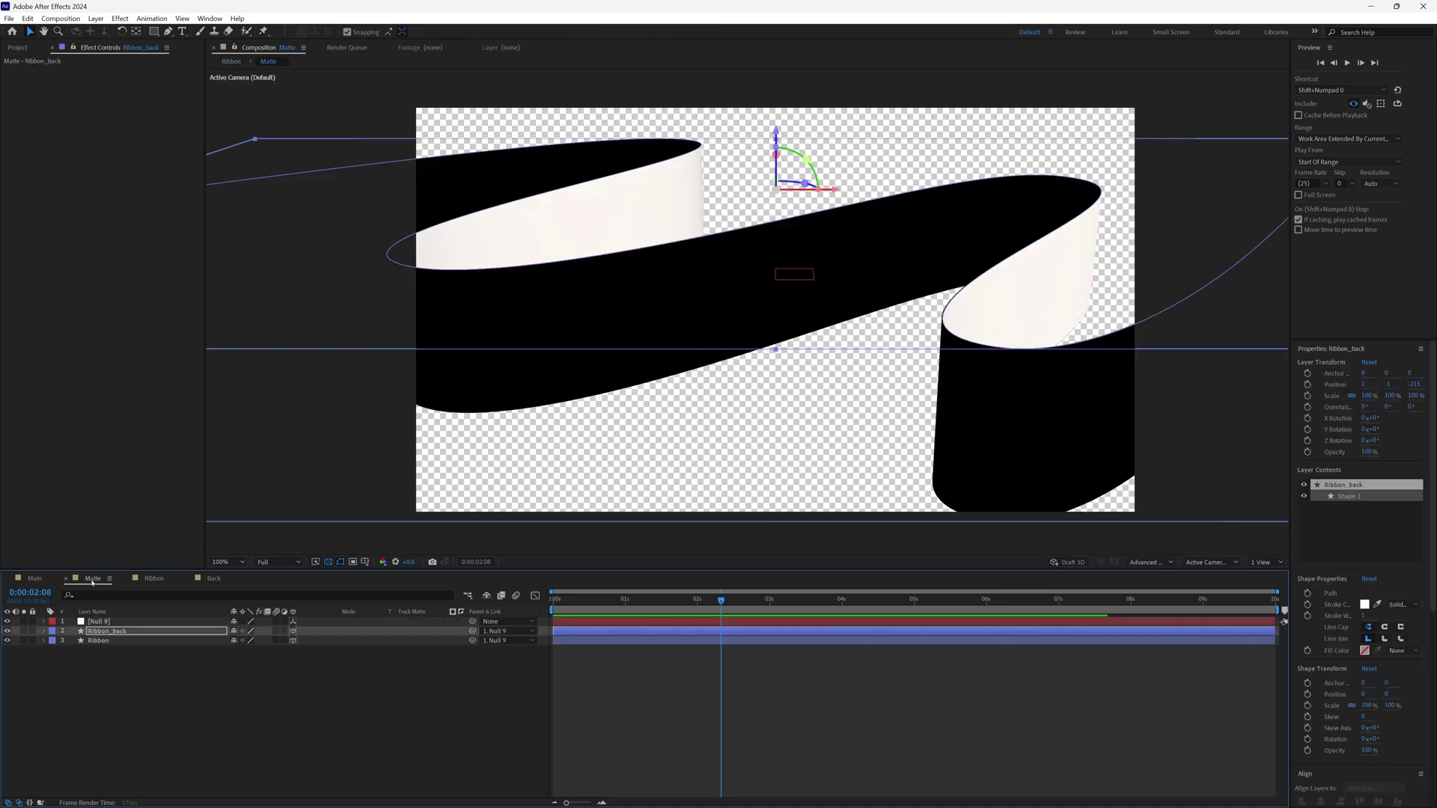
{"action": "left_click", "coordinate": [104, 635]}
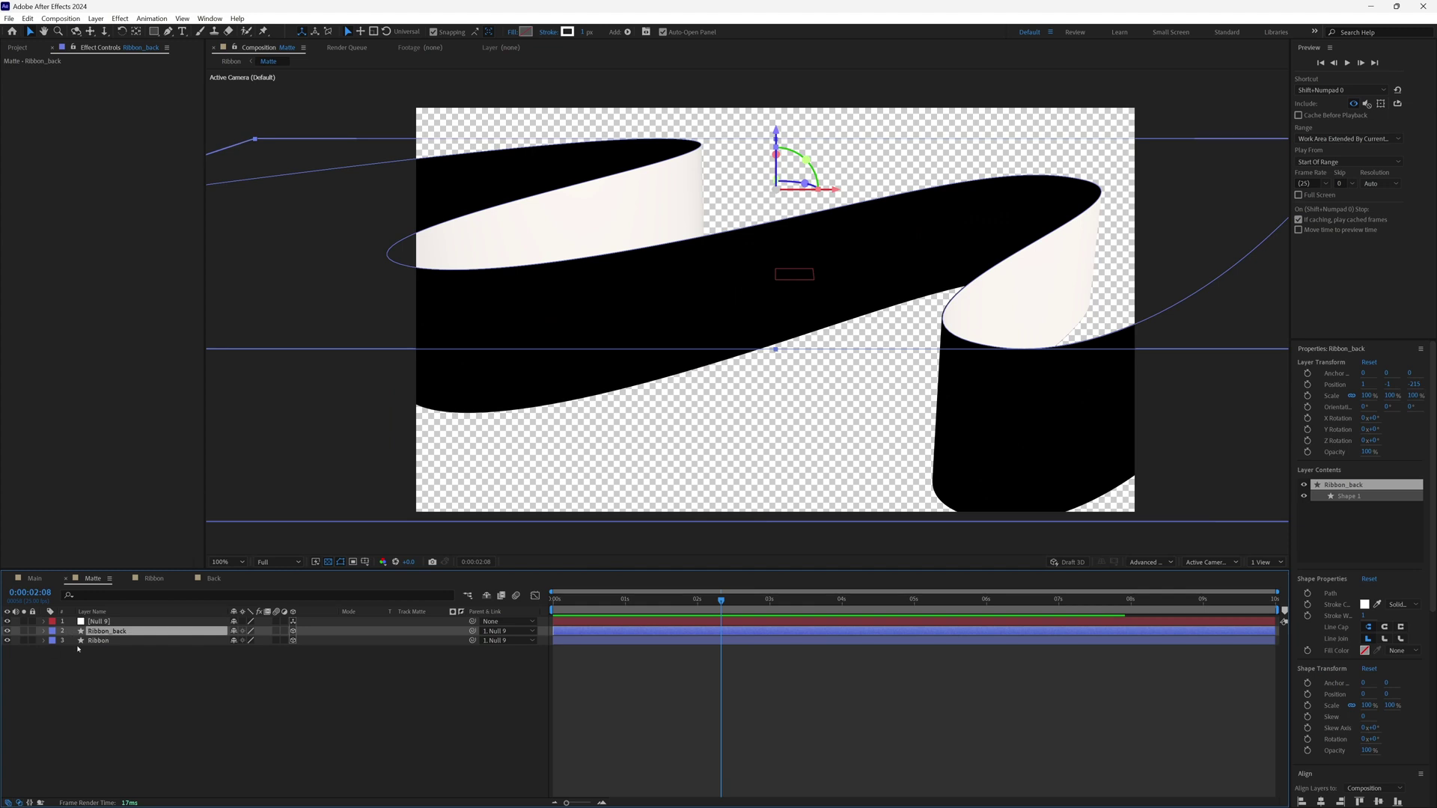
{"action": "left_click", "coordinate": [41, 643]}
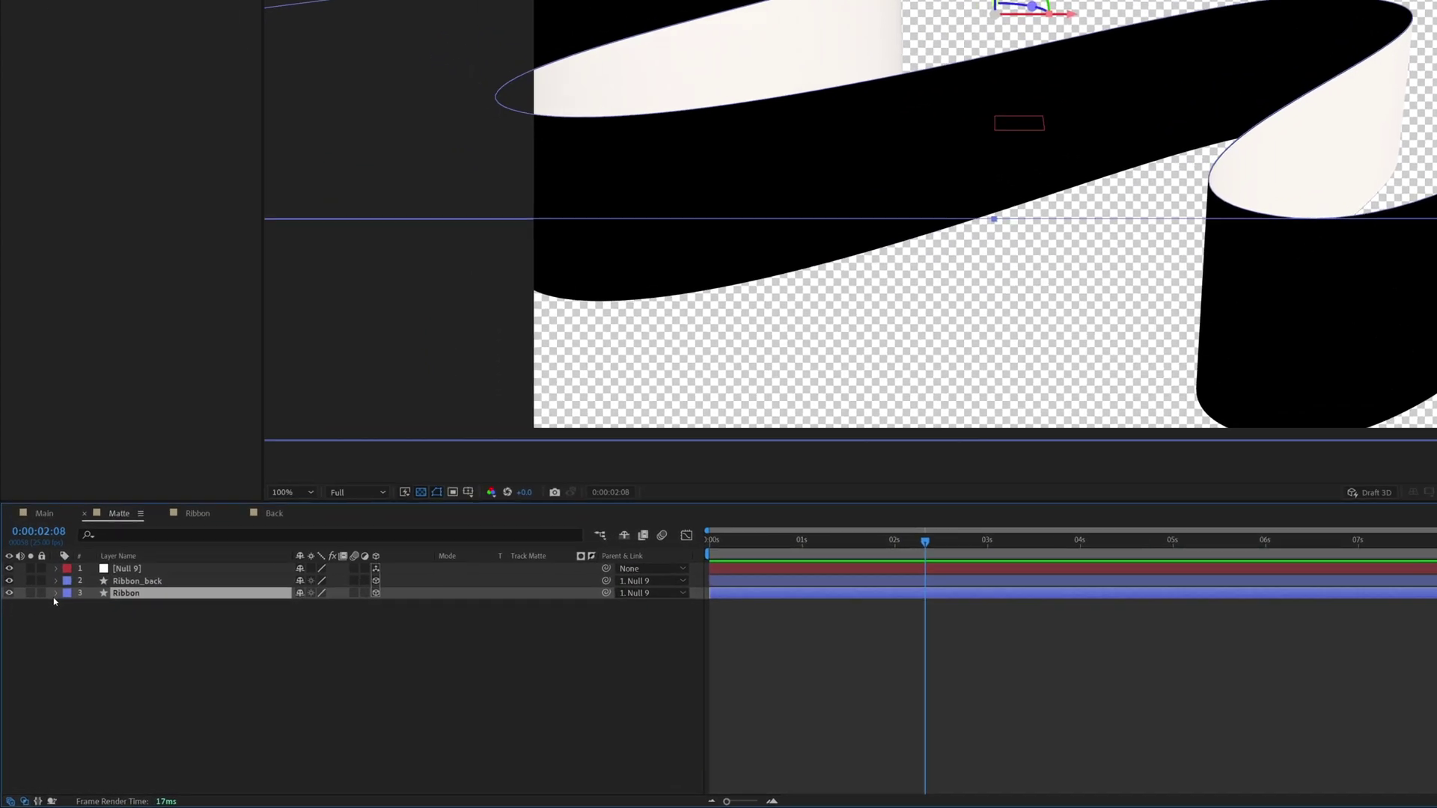
{"action": "left_click", "coordinate": [55, 594]}
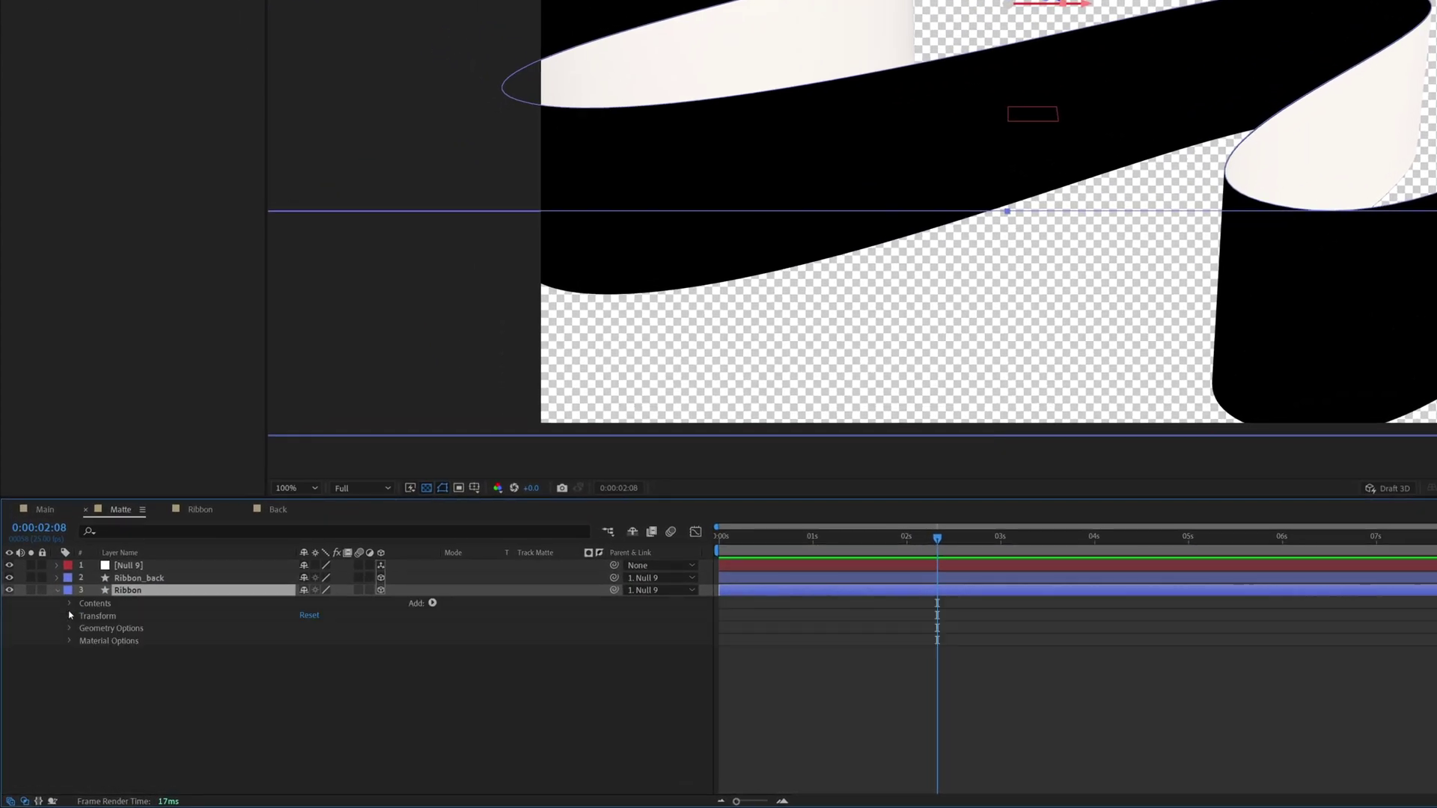
{"action": "left_click", "coordinate": [70, 628]}
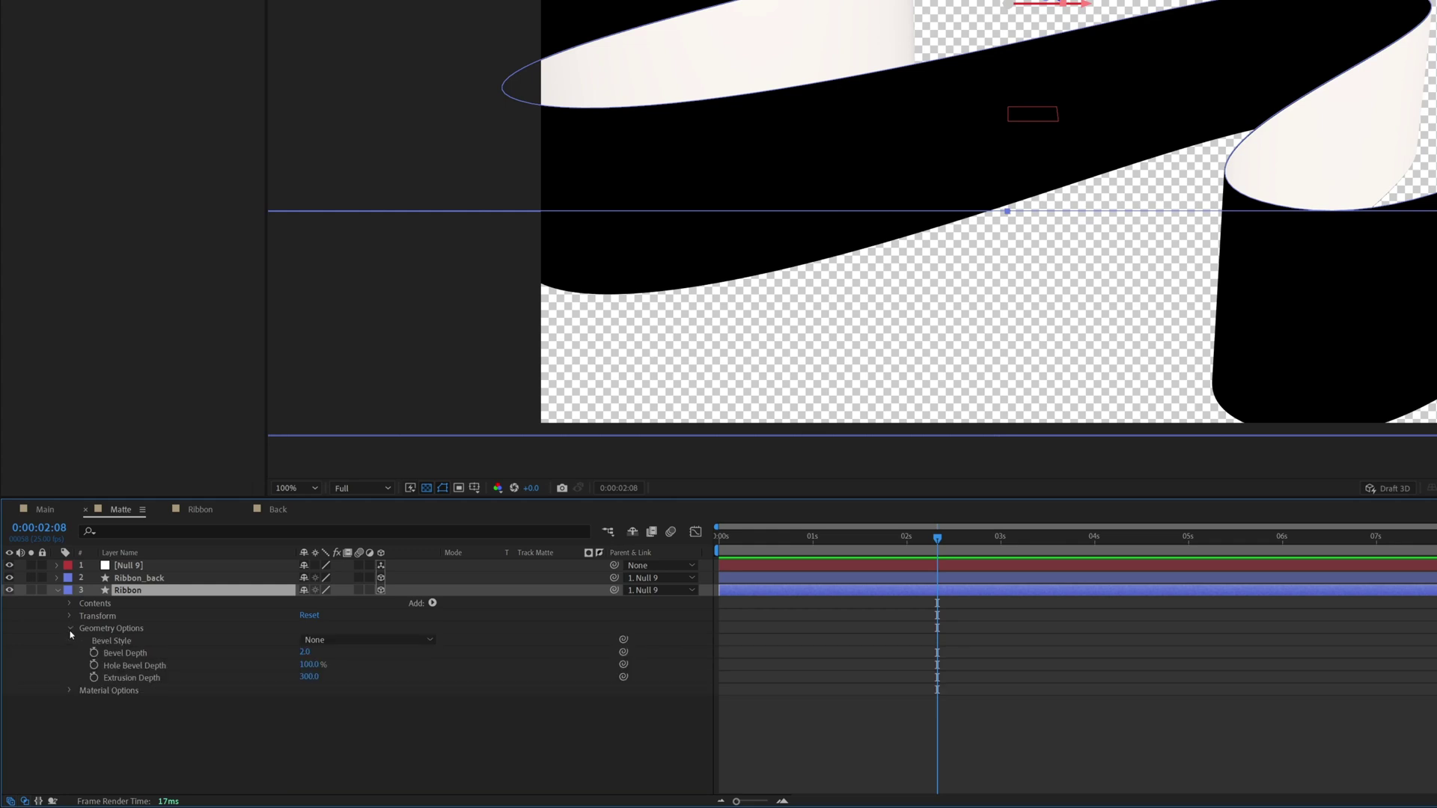
{"action": "left_click", "coordinate": [310, 677]}
{"action": "key", "text": "shift+Down"}
{"action": "key", "text": "shift+Down"}
{"action": "key", "text": "shift+Down"}
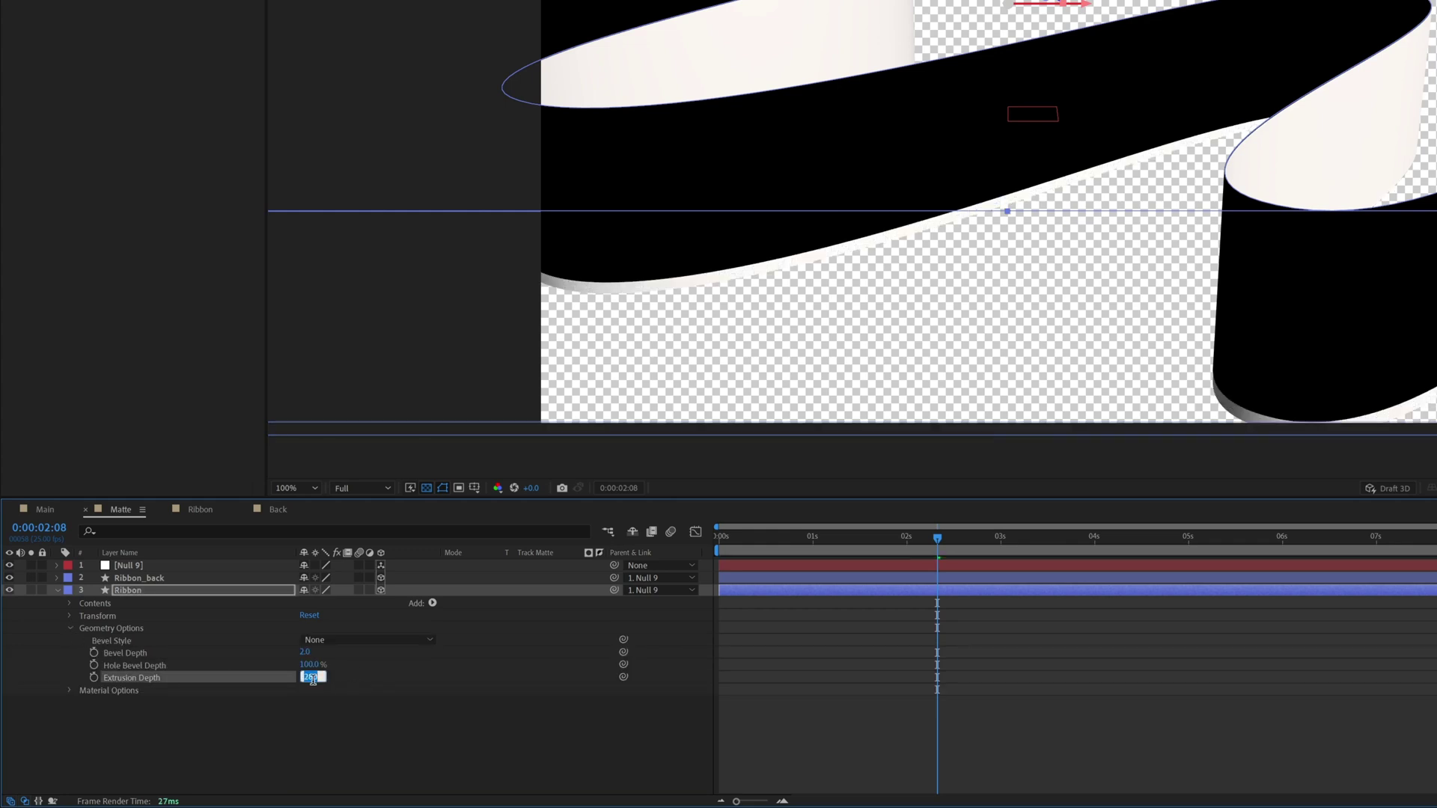
{"action": "key", "text": "shift+Down"}
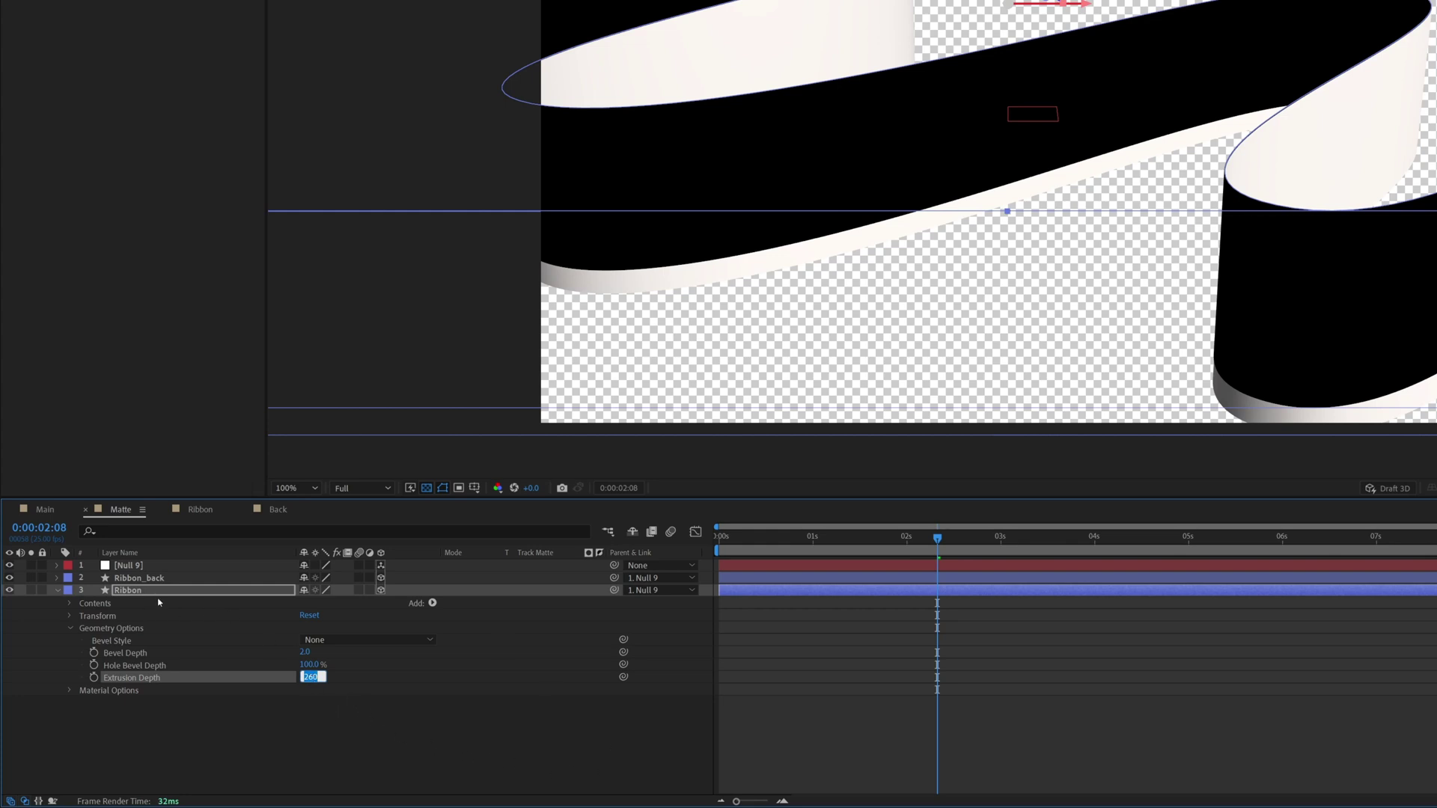
Set the Z position of Matte's Ribbon layer to -197 to center it on the back ribbon, and play back the Ribbon composition.
{"action": "left_click", "coordinate": [139, 588]}
{"action": "key", "text": "p"}
{"action": "left_click", "coordinate": [342, 602]}
{"action": "key", "text": "shift+Up"}
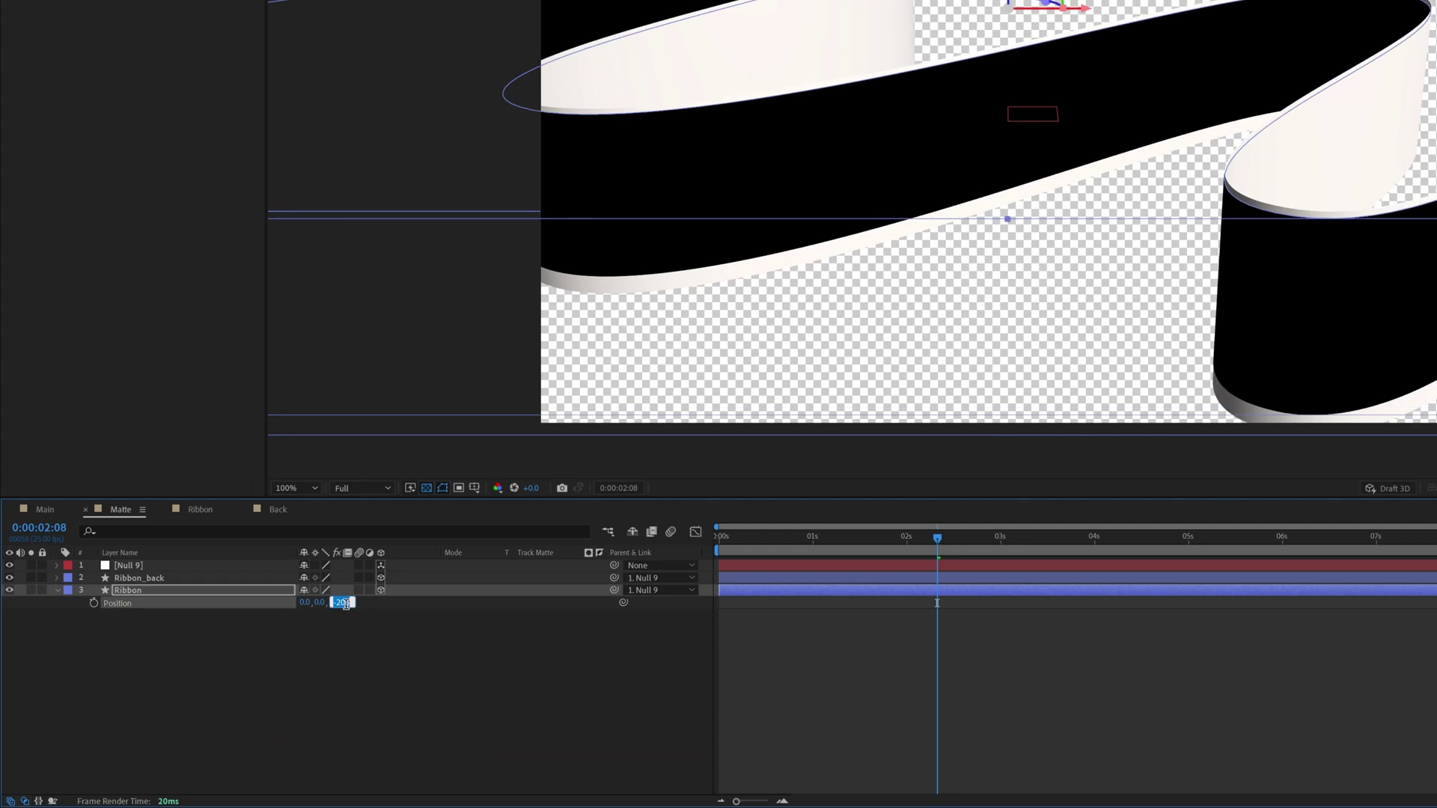
{"action": "key", "text": "Down"}
{"action": "key", "text": "Down"}
{"action": "key", "text": "Down"}
{"action": "key", "text": "Down"}
{"action": "key", "text": "Down"}
{"action": "key", "text": "Down"}
{"action": "key", "text": "Down"}
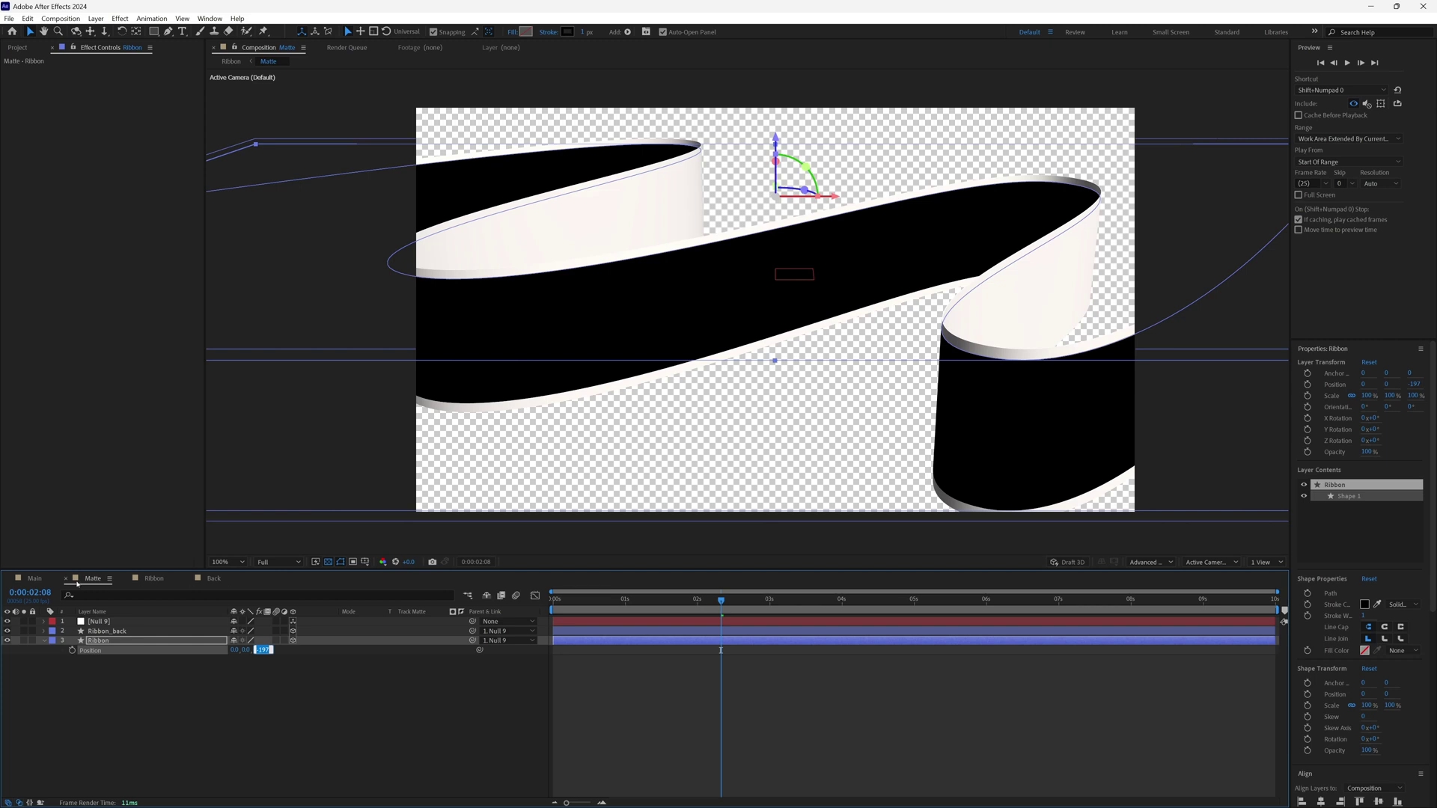
{"action": "left_click", "coordinate": [157, 579]}
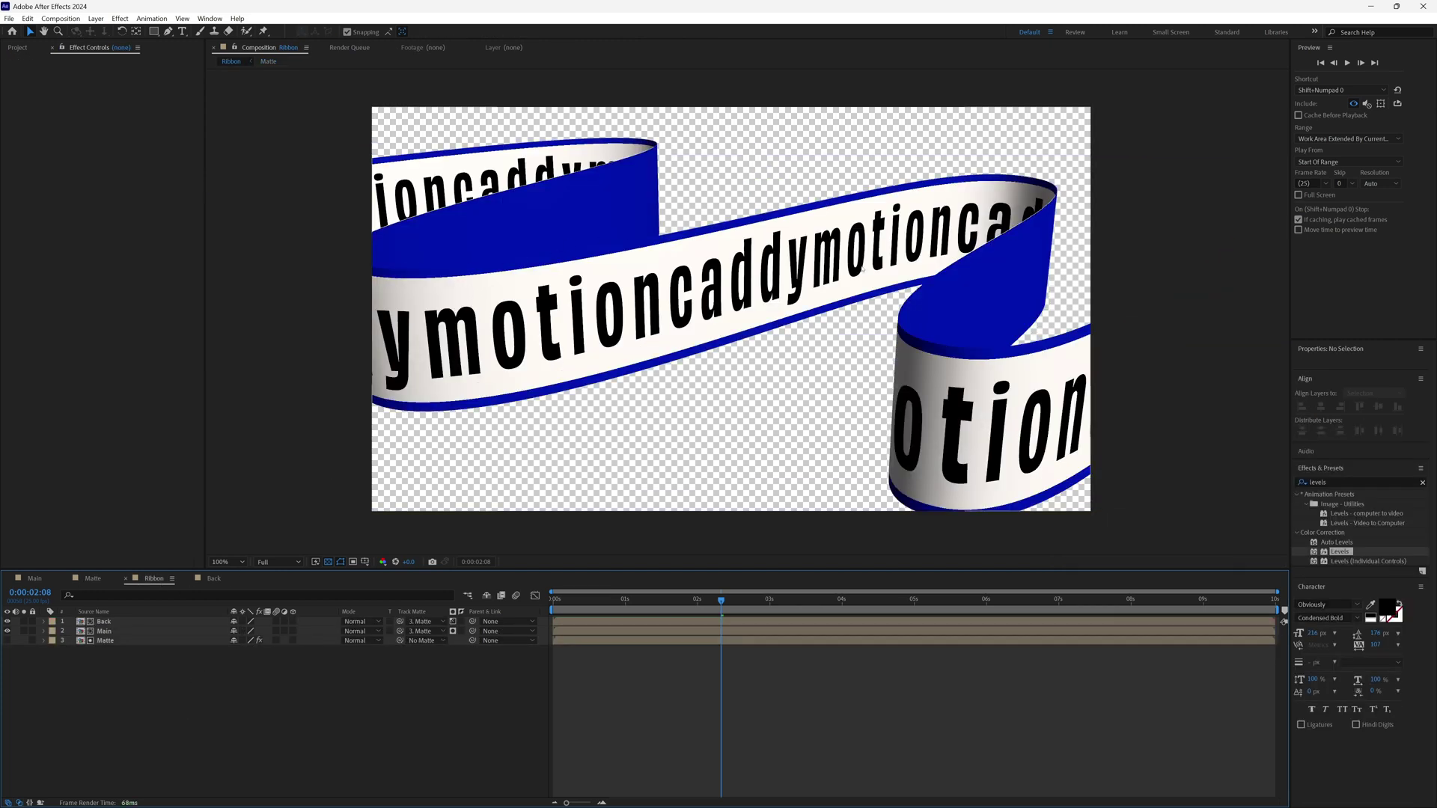
{"action": "key", "text": "space"}
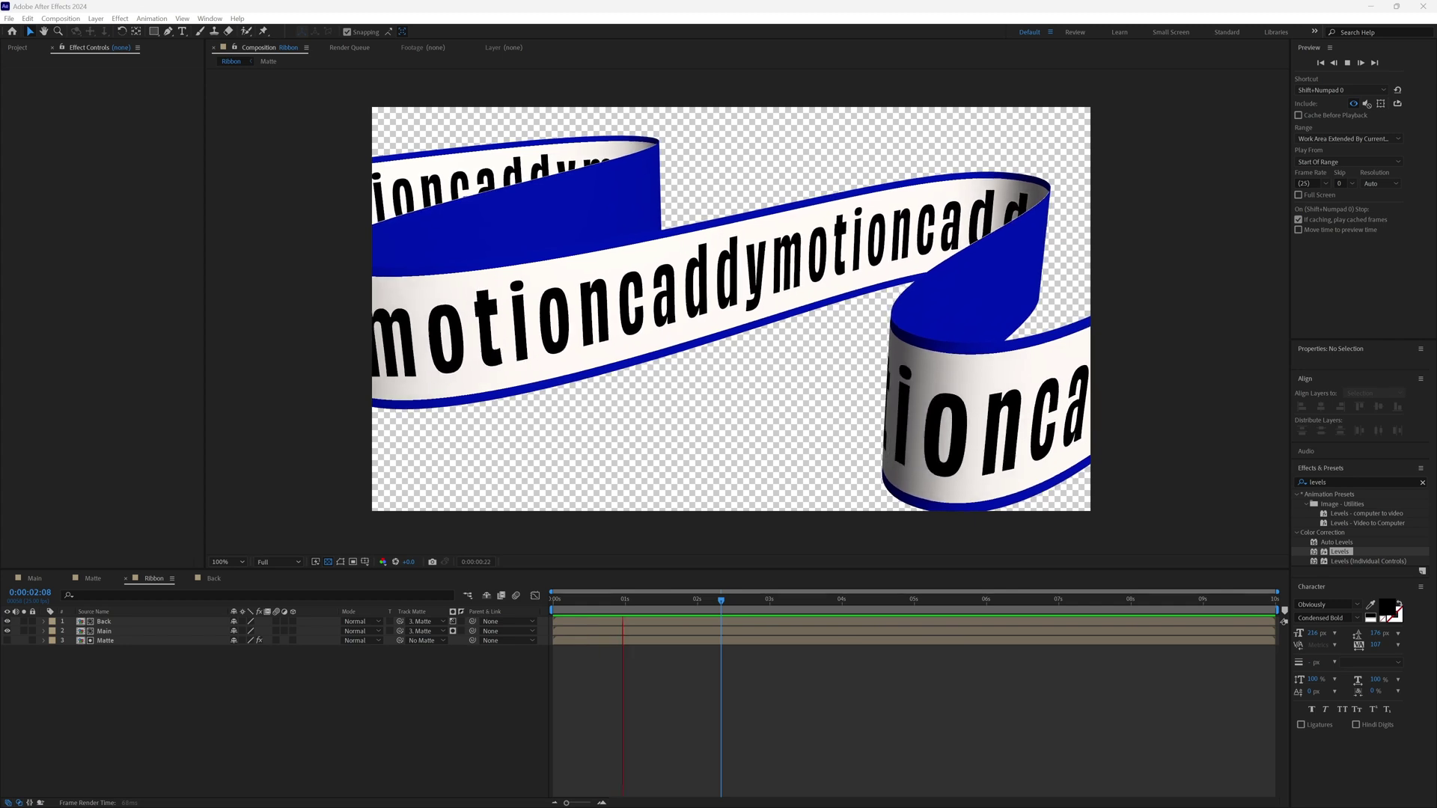